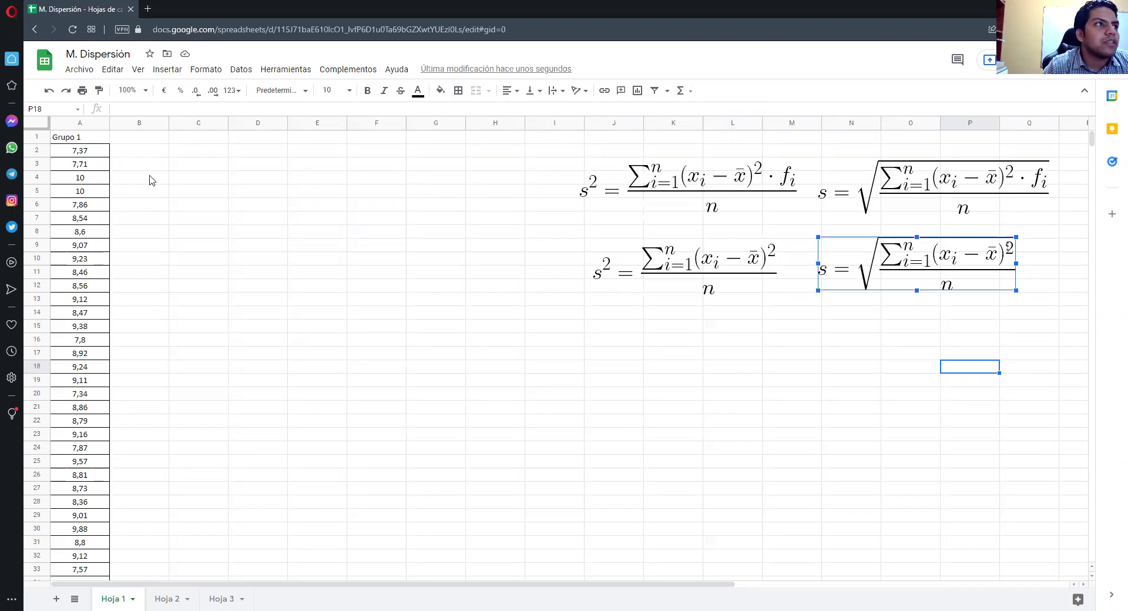
Look through the value lists of Grupo 1, Grupo 2 and Grupo 3 on sheets Hoja 1, Hoja 2 and Hoja 3.
{"action": "scroll", "coordinate": [151, 183], "scroll_direction": "down", "scroll_amount": 5}
{"action": "scroll", "coordinate": [126, 349], "scroll_direction": "up", "scroll_amount": 5}
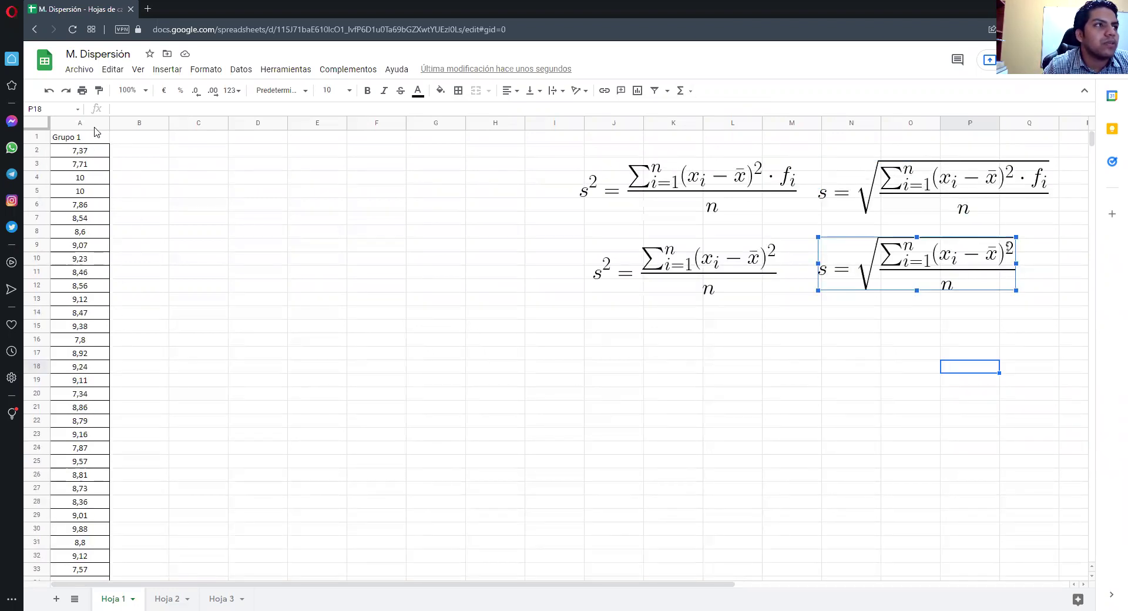
{"action": "scroll", "coordinate": [117, 391], "scroll_direction": "down", "scroll_amount": 3}
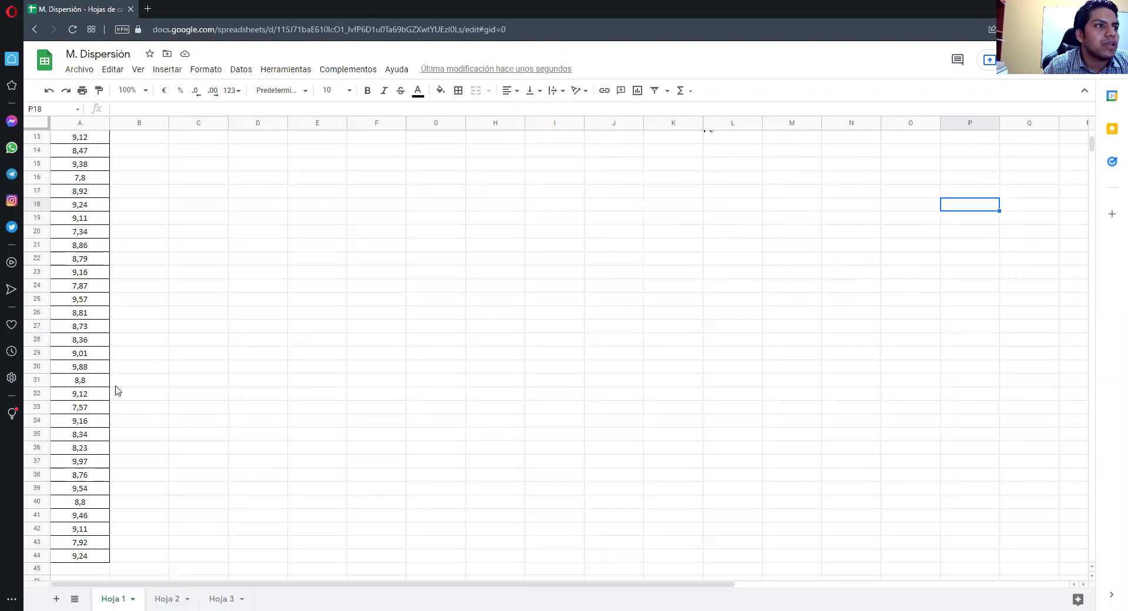
{"action": "left_click", "coordinate": [162, 598]}
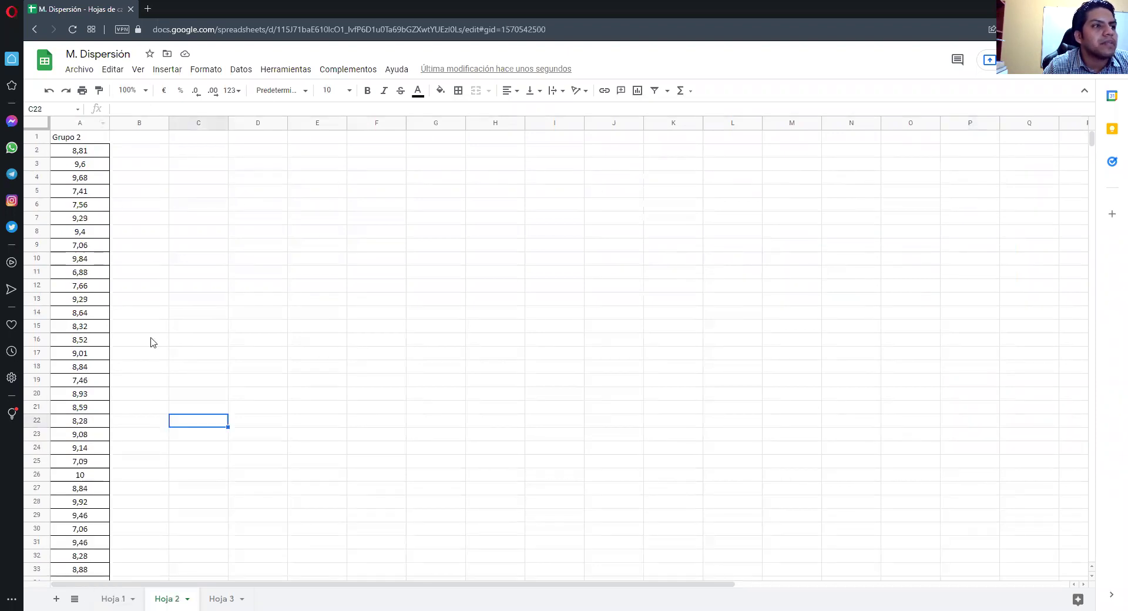
{"action": "scroll", "coordinate": [178, 432], "scroll_direction": "down", "scroll_amount": 5}
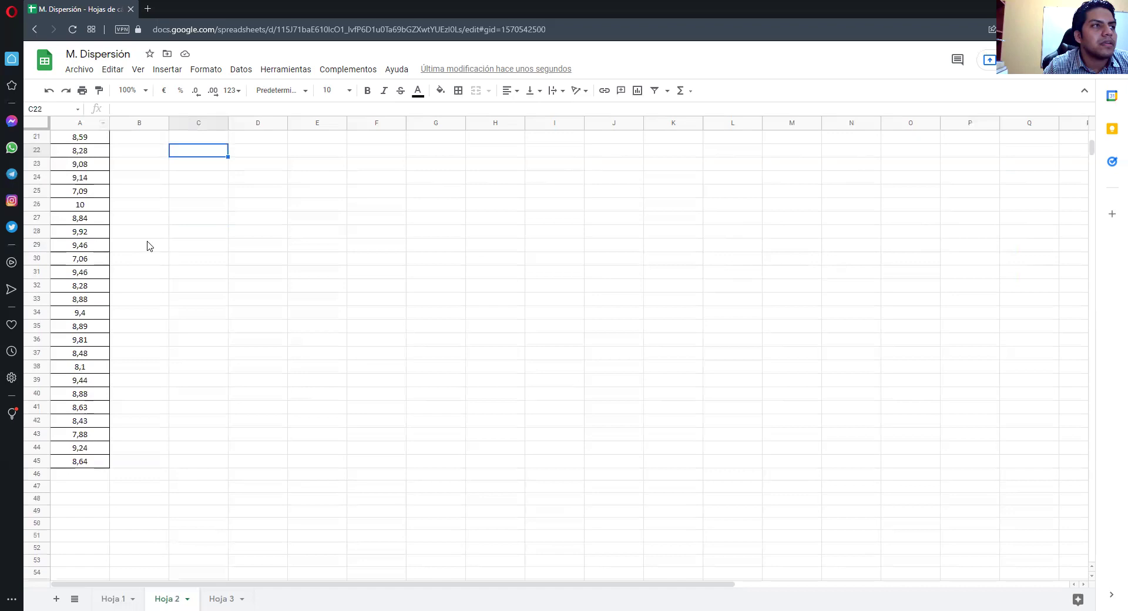
{"action": "scroll", "coordinate": [146, 244], "scroll_direction": "up", "scroll_amount": 5}
{"action": "left_click", "coordinate": [222, 598]}
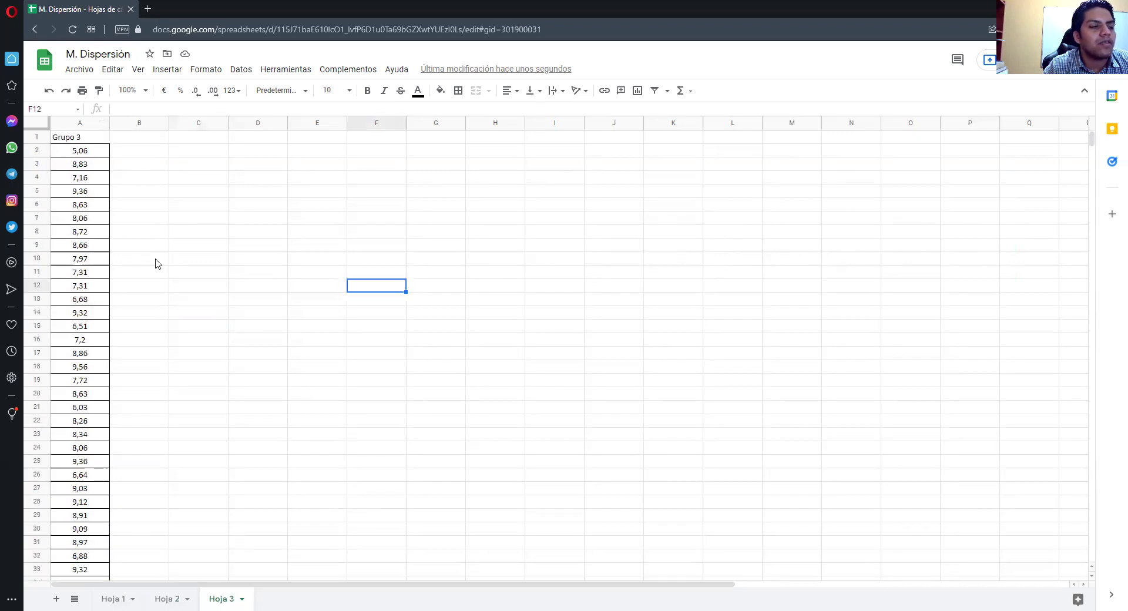
{"action": "left_click", "coordinate": [113, 598]}
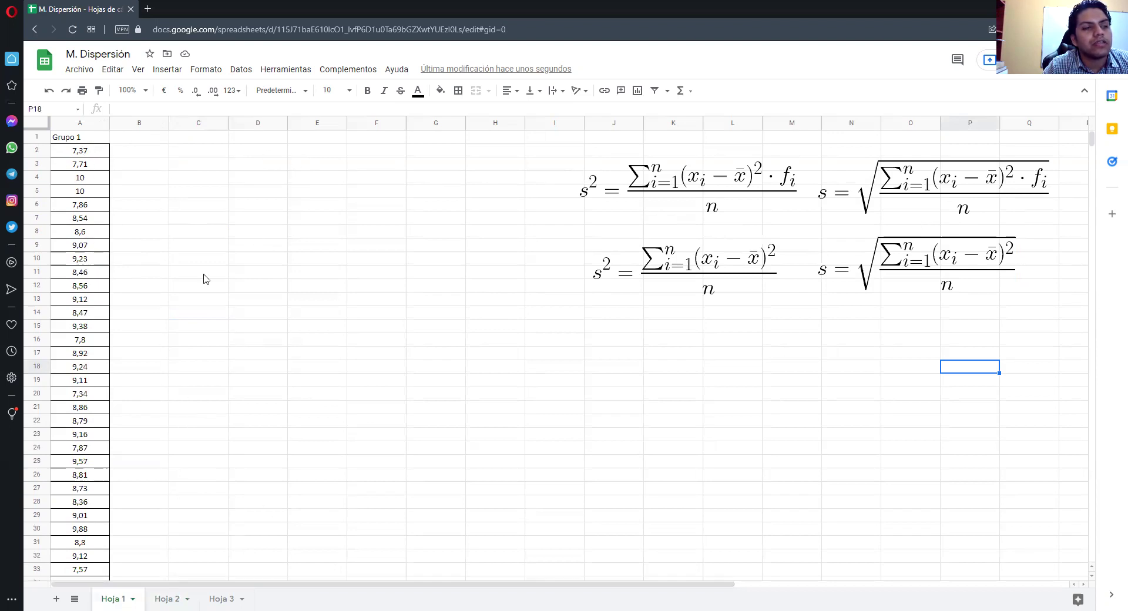
{"action": "left_click", "coordinate": [166, 599]}
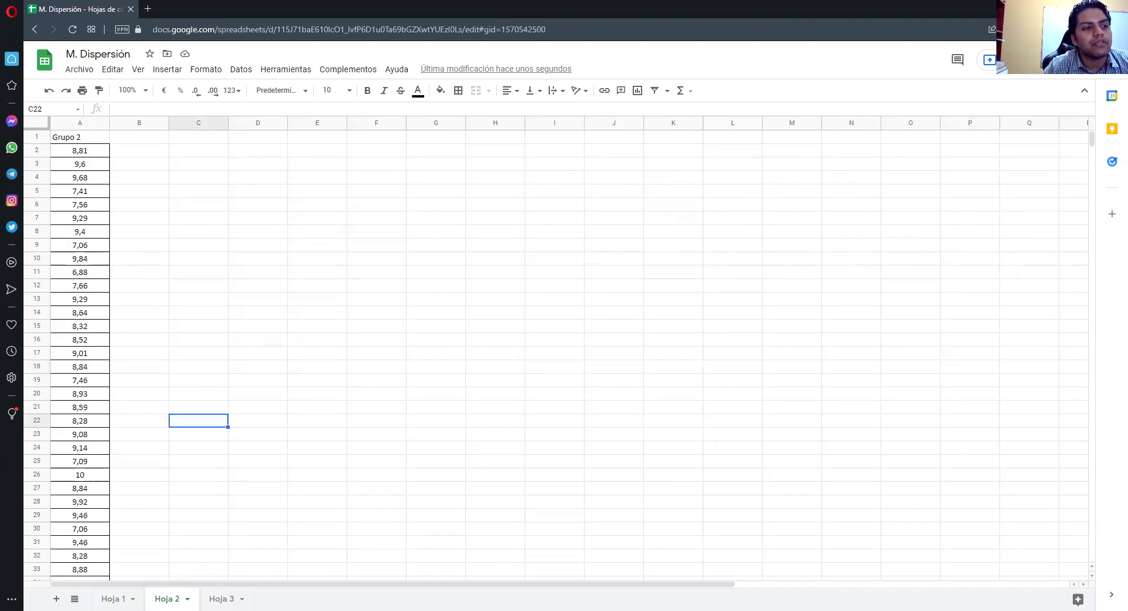
{"action": "left_click", "coordinate": [125, 598]}
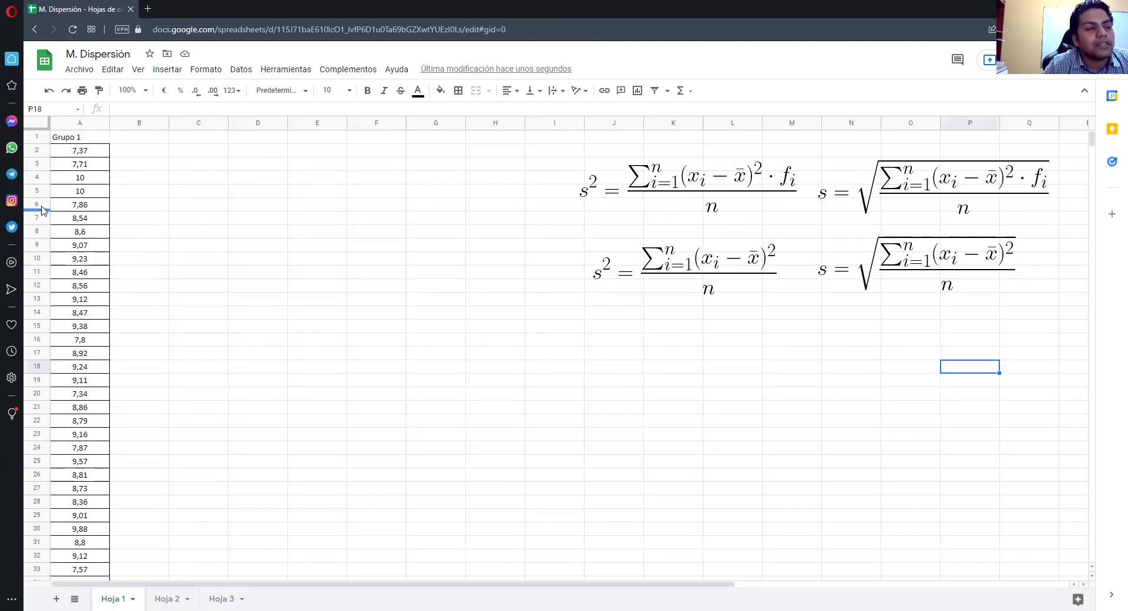
Examine the complete Grupo 1 value list on Hoja 1, from its first row to its last.
{"action": "scroll", "coordinate": [101, 171], "scroll_direction": "down", "scroll_amount": 4}
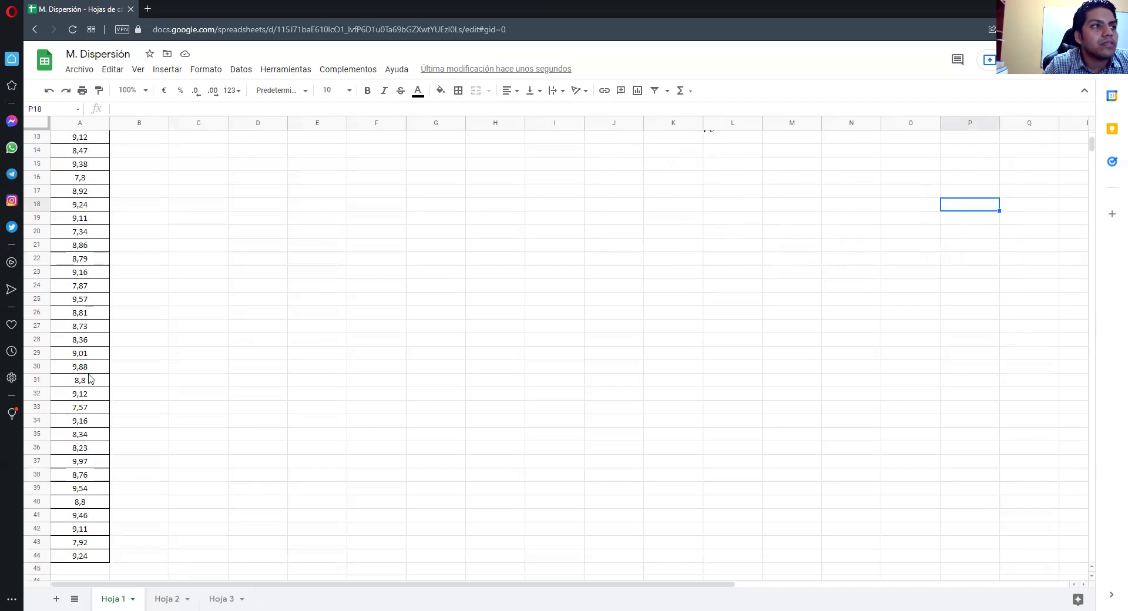
{"action": "scroll", "coordinate": [93, 220], "scroll_direction": "up", "scroll_amount": 4}
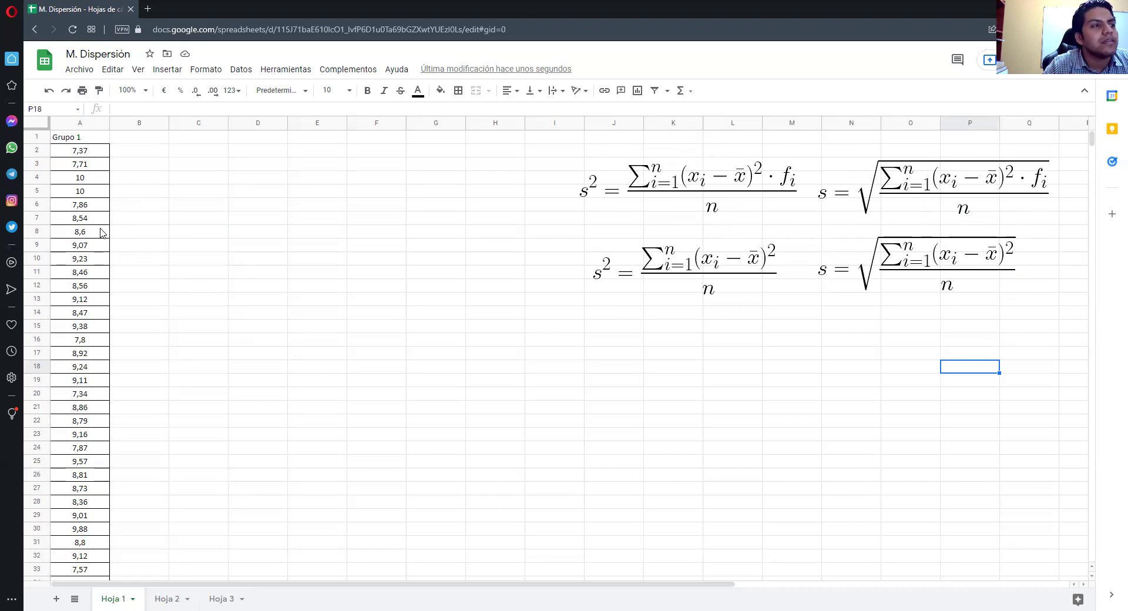
{"action": "scroll", "coordinate": [111, 163], "scroll_direction": "down", "scroll_amount": 1}
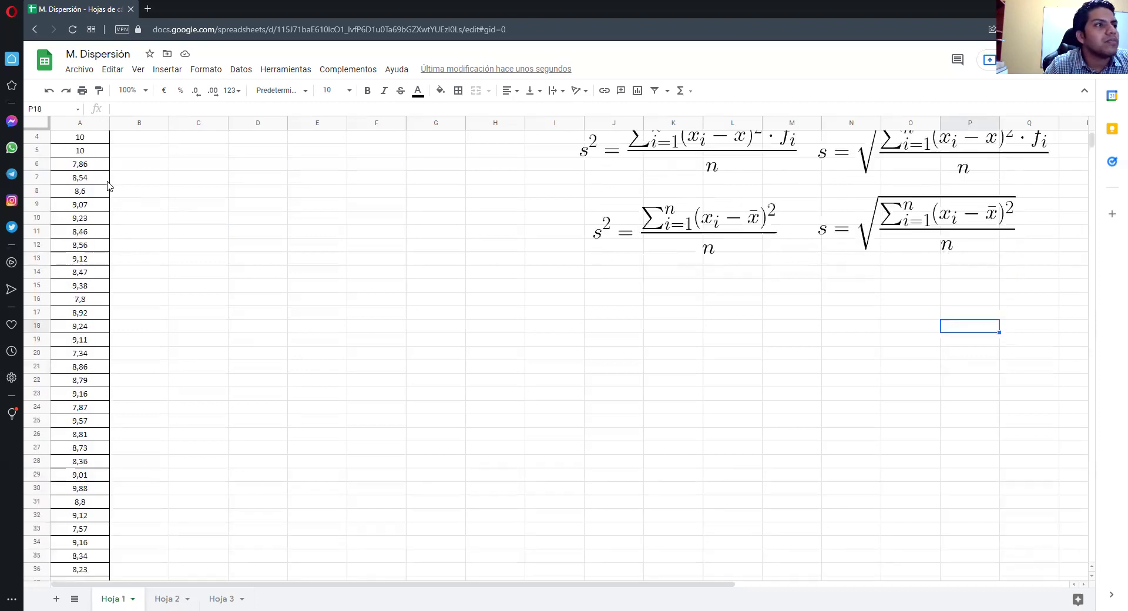
{"action": "scroll", "coordinate": [108, 187], "scroll_direction": "up", "scroll_amount": 1}
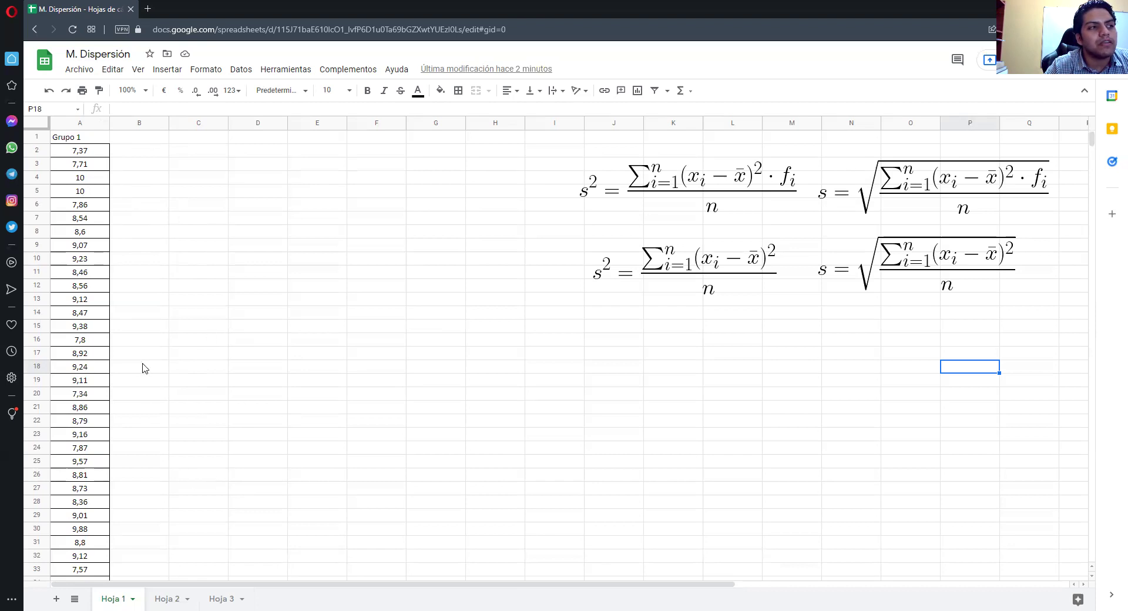
{"action": "scroll", "coordinate": [142, 368], "scroll_direction": "down", "scroll_amount": 5}
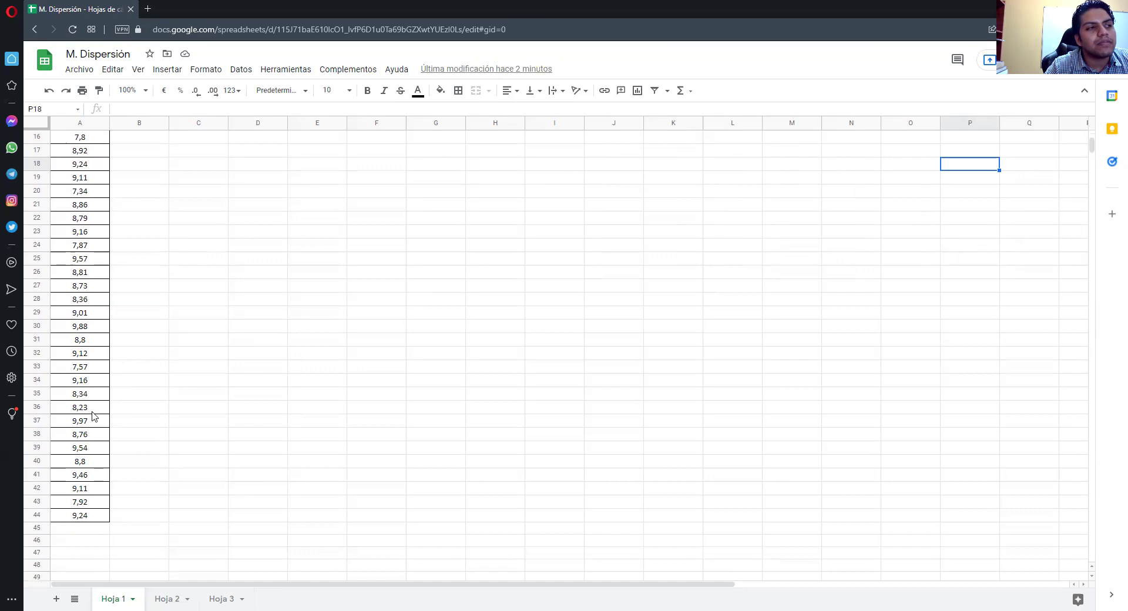
{"action": "scroll", "coordinate": [103, 389], "scroll_direction": "up", "scroll_amount": 5}
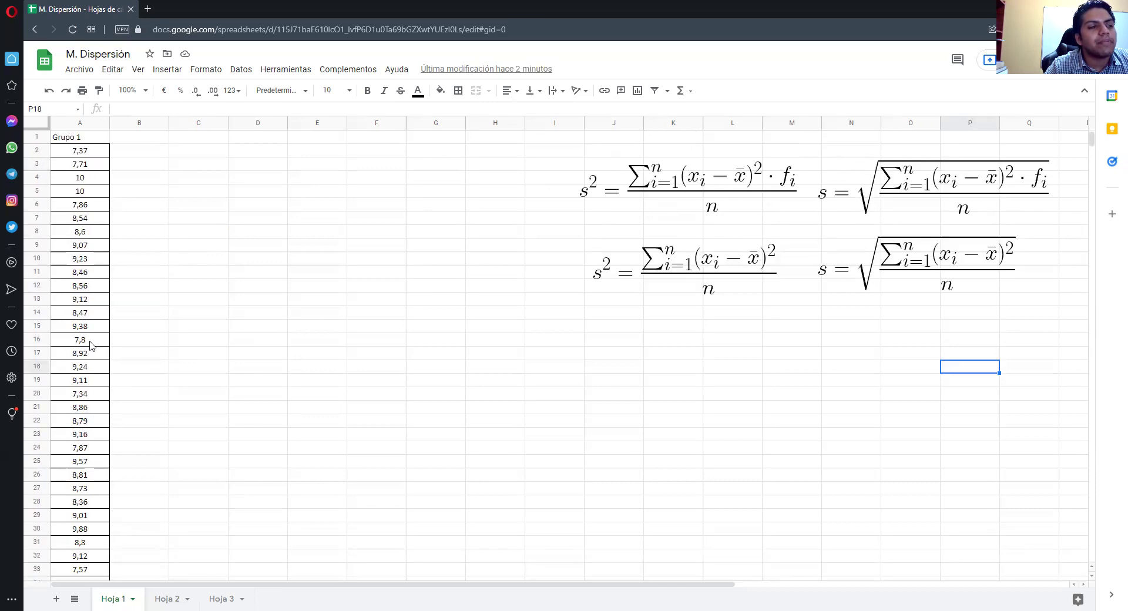
{"action": "left_click", "coordinate": [93, 183]}
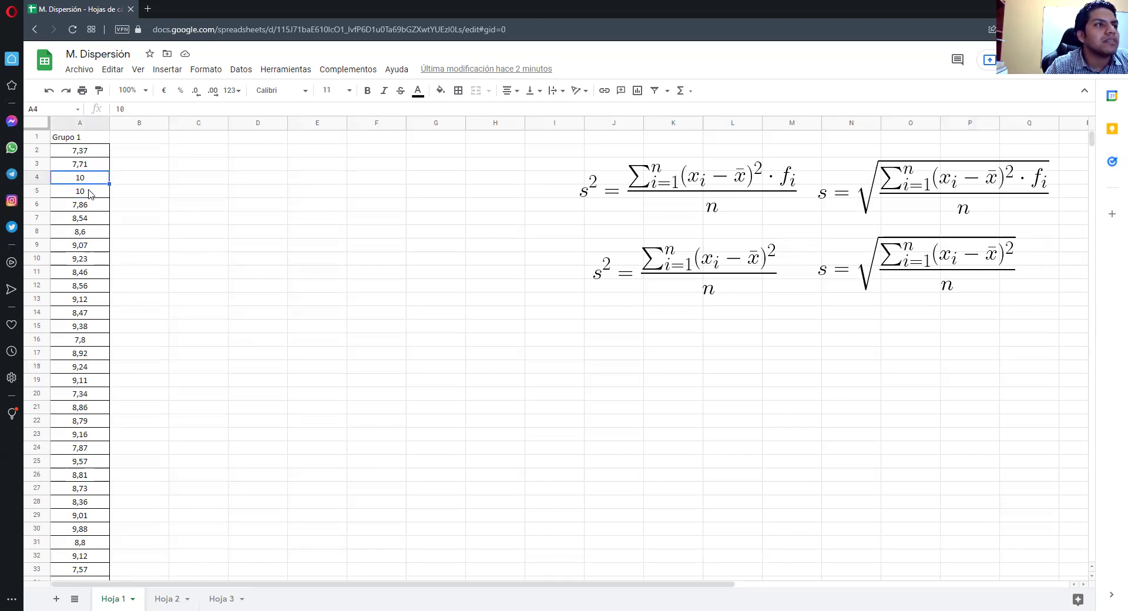
{"action": "scroll", "coordinate": [89, 211], "scroll_direction": "down", "scroll_amount": 2}
{"action": "scroll", "coordinate": [90, 235], "scroll_direction": "down", "scroll_amount": 1}
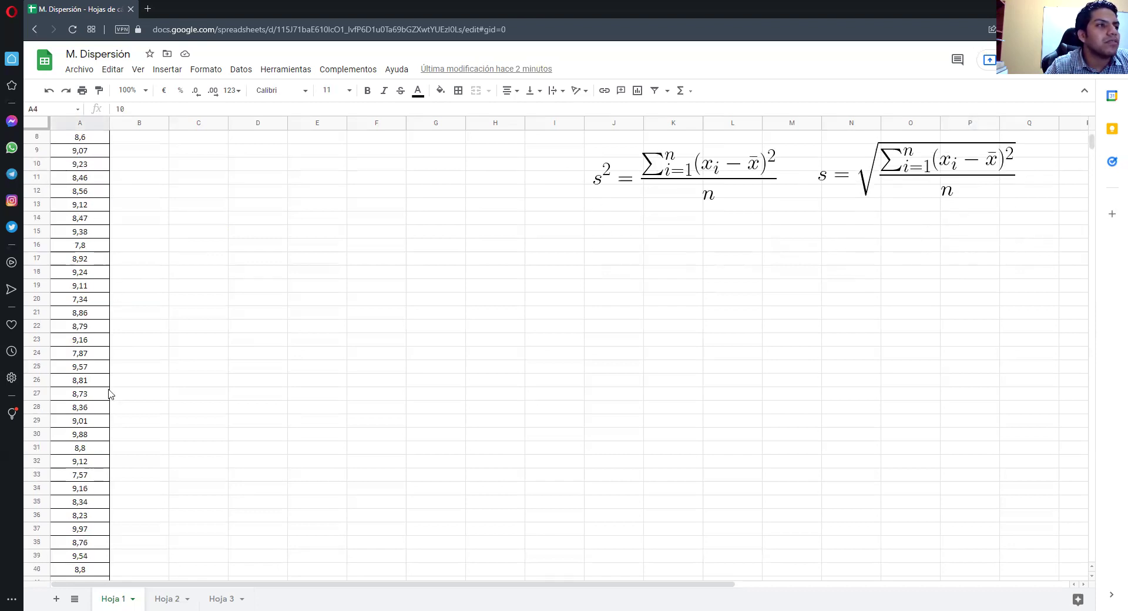
{"action": "scroll", "coordinate": [113, 418], "scroll_direction": "down", "scroll_amount": 3}
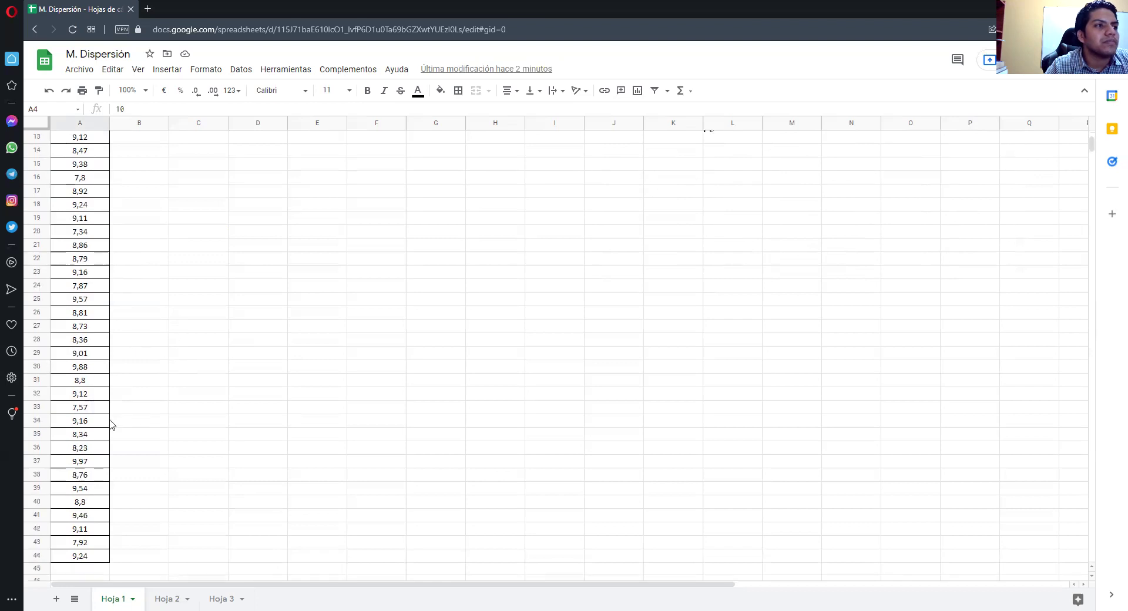
{"action": "scroll", "coordinate": [188, 378], "scroll_direction": "up", "scroll_amount": 6}
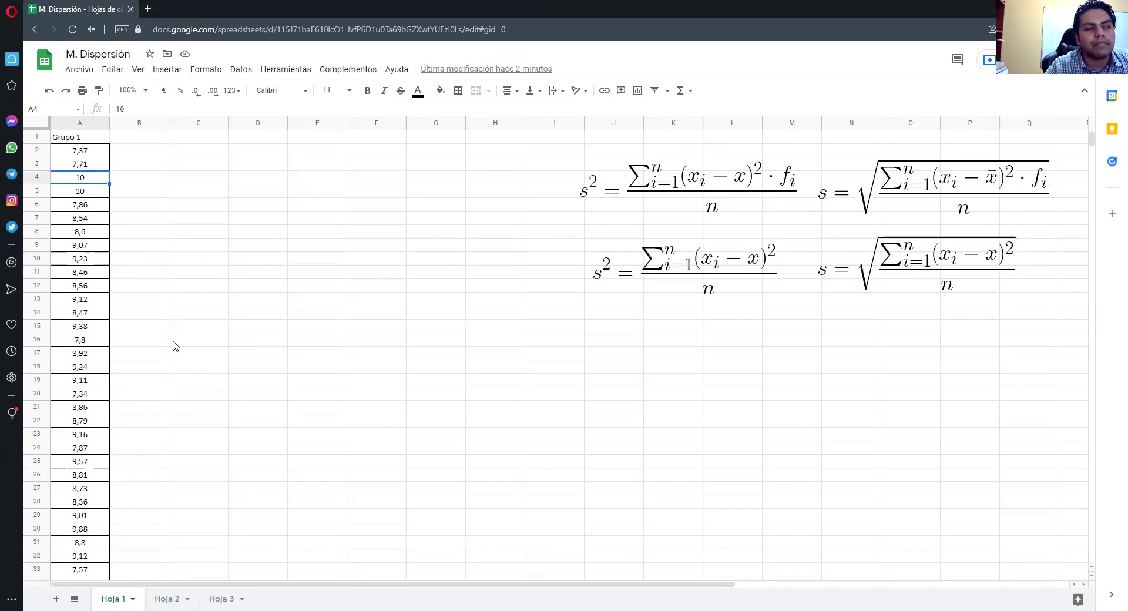
Paste the copied x̄ symbol image onto the sheet and position it over cell B1 as a heading.
{"action": "left_click", "coordinate": [147, 154]}
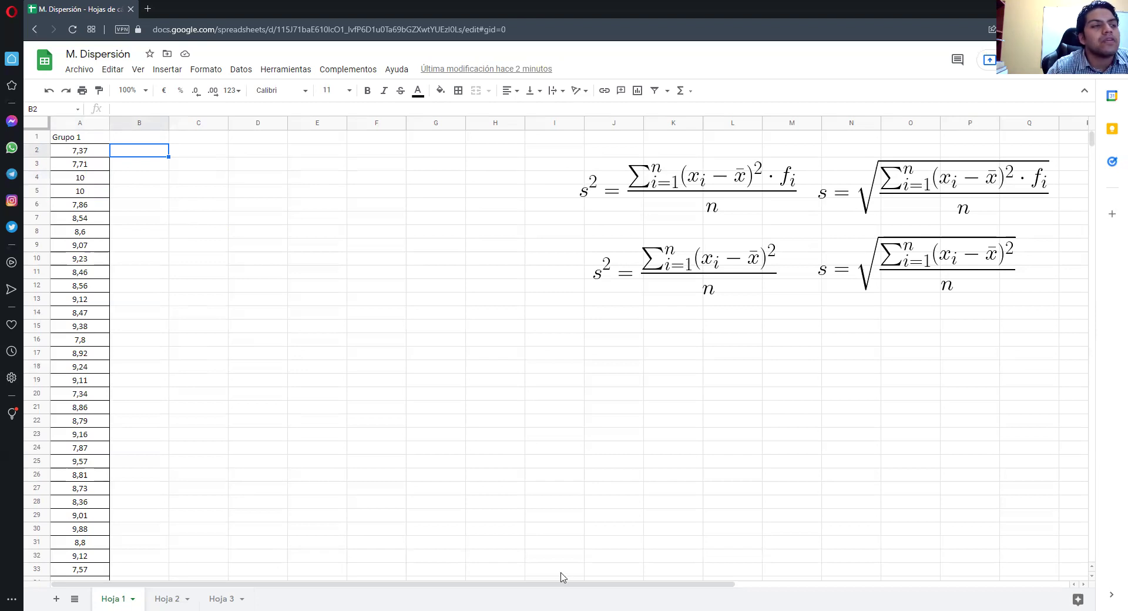
{"action": "left_click", "coordinate": [141, 141]}
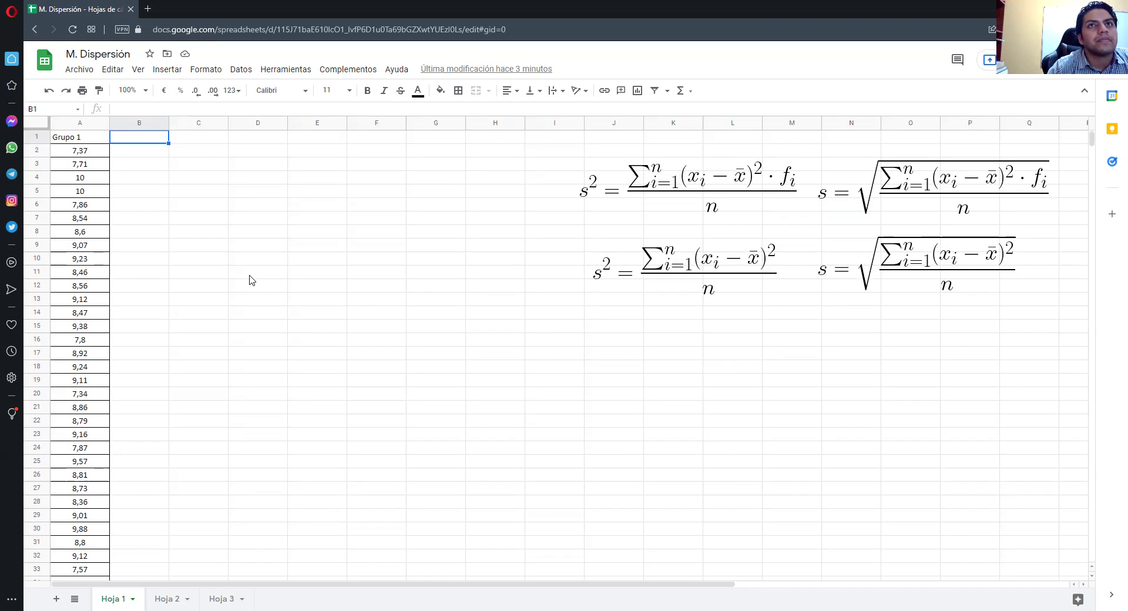
{"action": "left_click", "coordinate": [184, 154]}
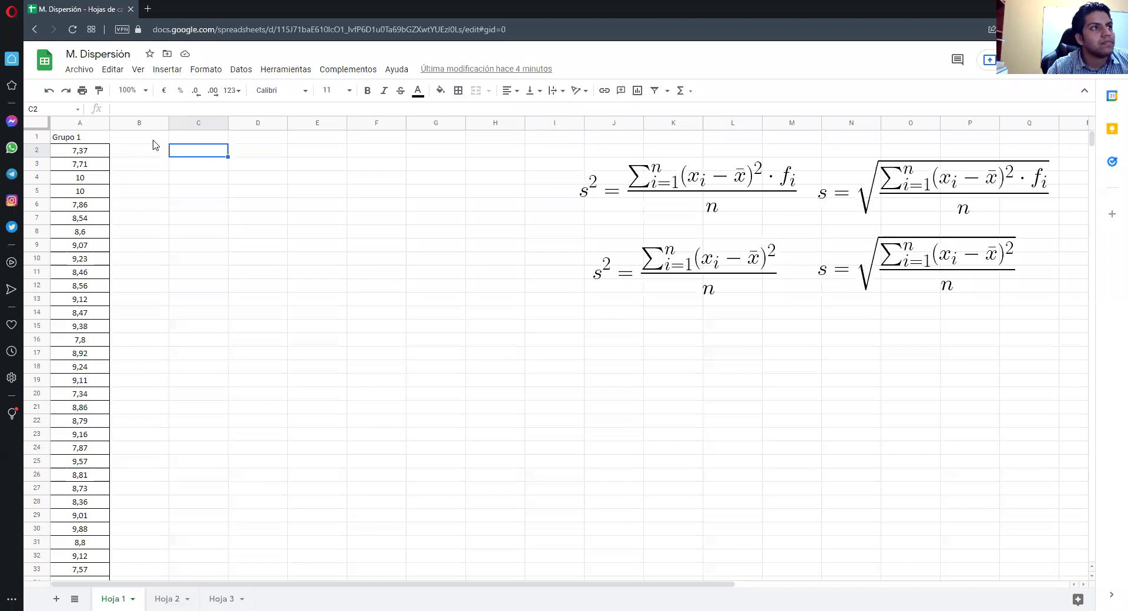
{"action": "left_click", "coordinate": [154, 140]}
{"action": "key", "text": "ctrl+v"}
{"action": "left_click_drag", "start_coordinate": [135, 145], "coordinate": [144, 144]}
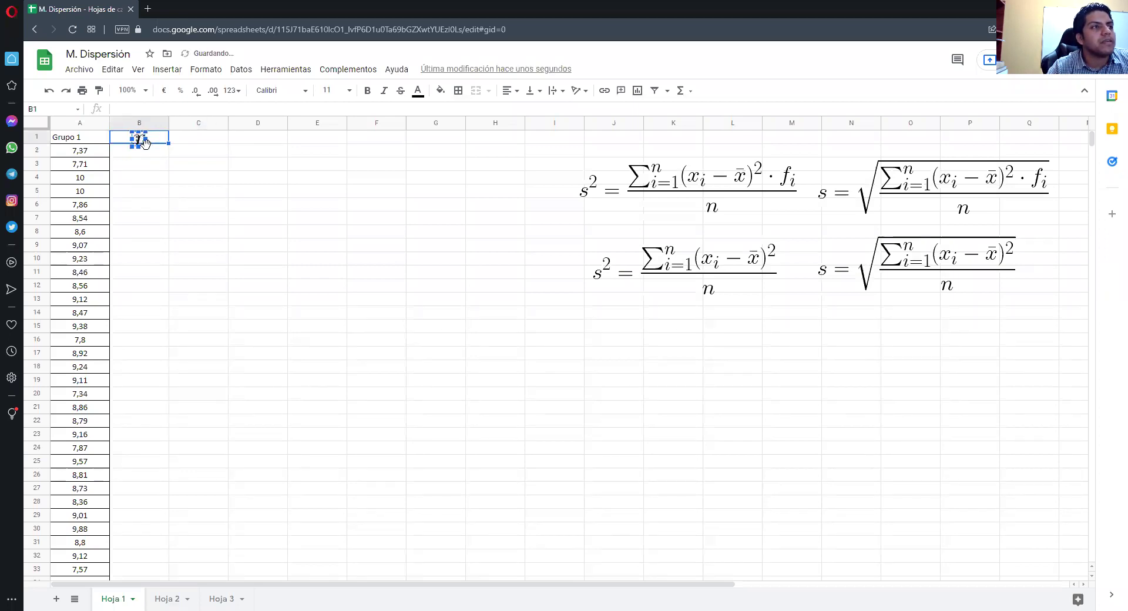
{"action": "left_click", "coordinate": [197, 149]}
{"action": "left_click", "coordinate": [140, 142]}
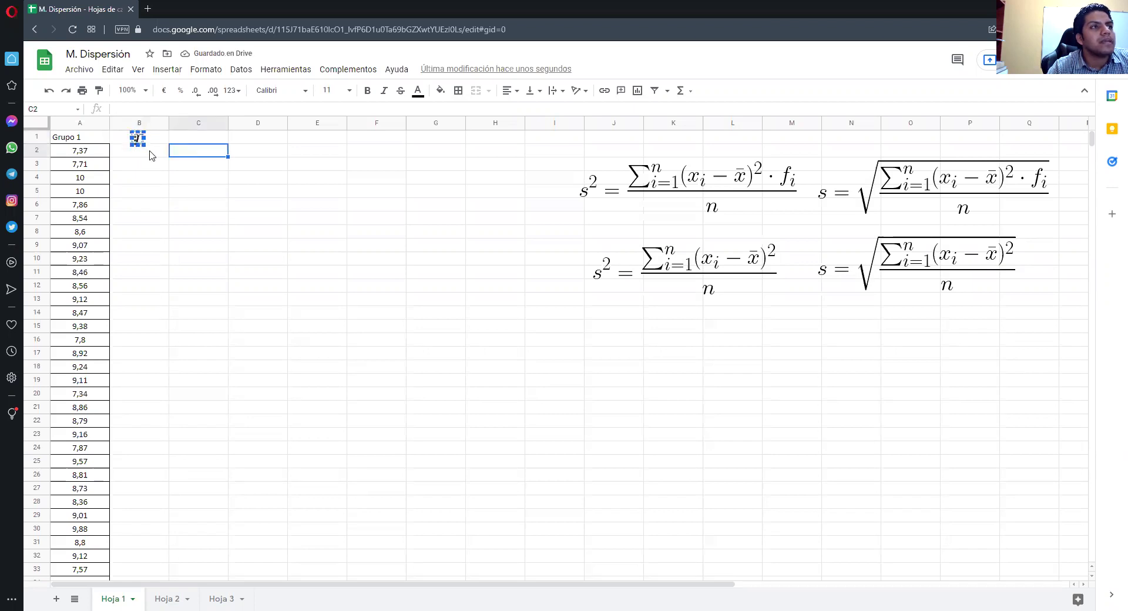
{"action": "left_click", "coordinate": [153, 155]}
{"action": "left_click", "coordinate": [193, 109]}
{"action": "type", "text": "="}
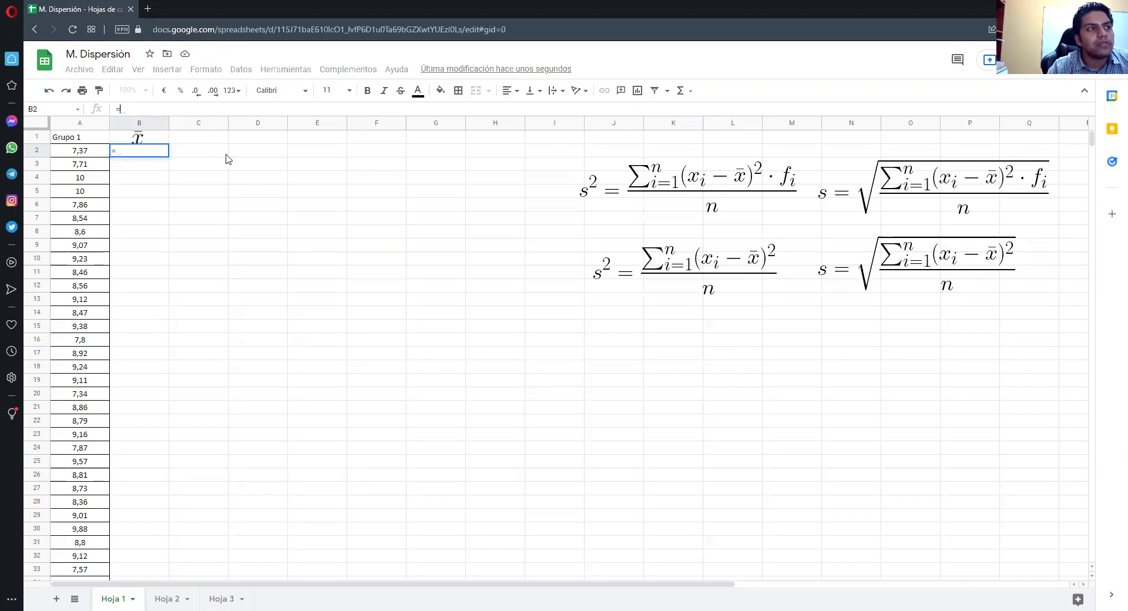
{"action": "key", "text": "BackSpace"}
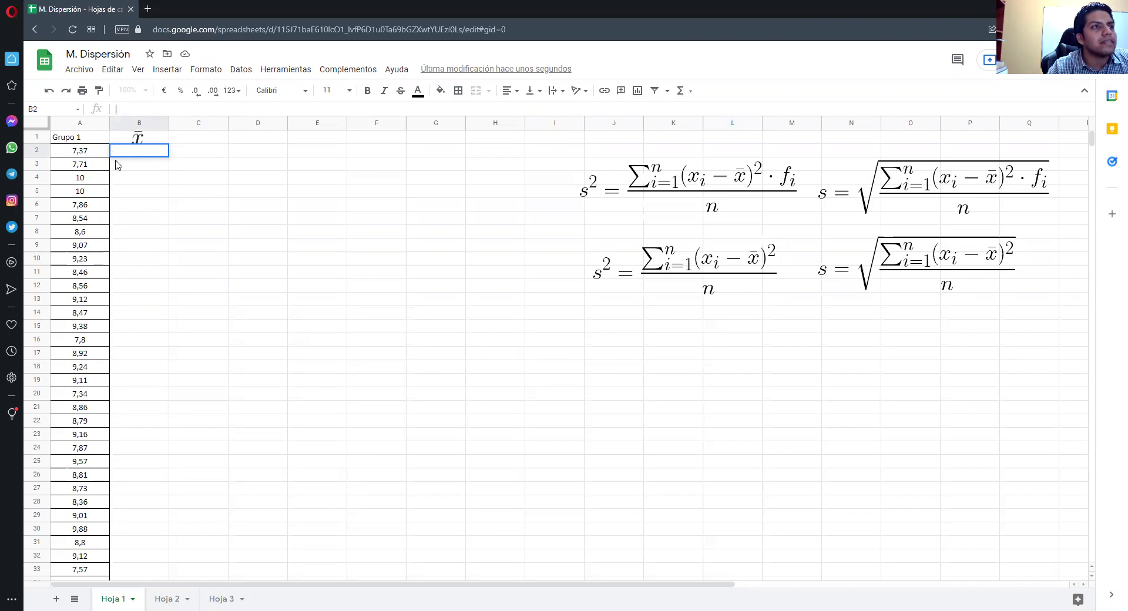
{"action": "scroll", "coordinate": [73, 480], "scroll_direction": "down", "scroll_amount": 5}
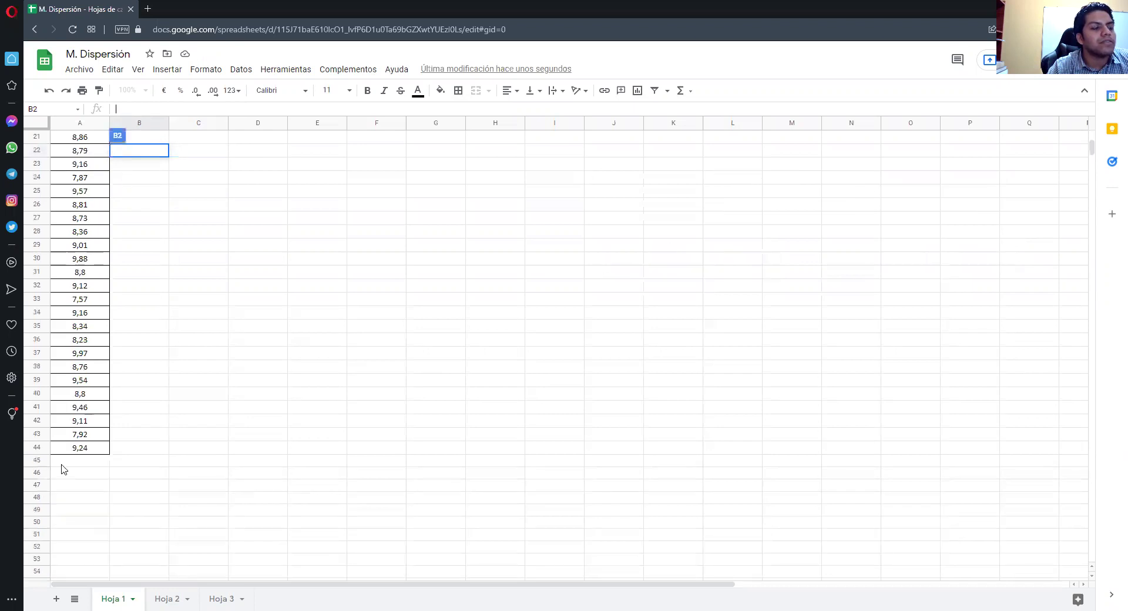
{"action": "left_click", "coordinate": [63, 463]}
{"action": "left_click", "coordinate": [69, 473]}
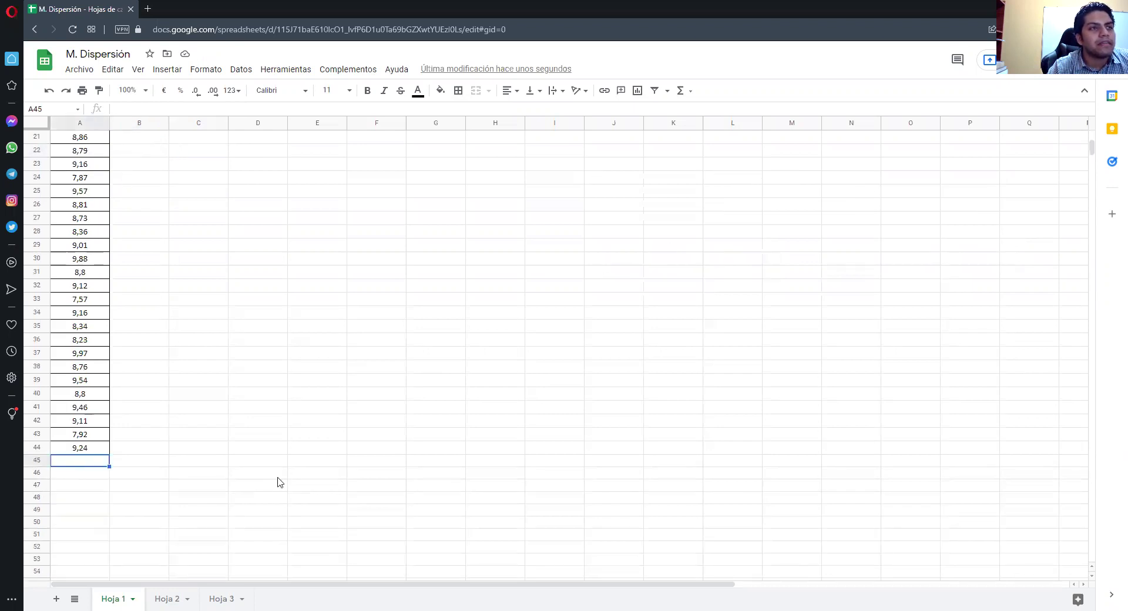
Move the x̄ symbol image from cell B1 to cell D1.
{"action": "scroll", "coordinate": [282, 458], "scroll_direction": "up", "scroll_amount": 3}
{"action": "scroll", "coordinate": [162, 137], "scroll_direction": "up", "scroll_amount": 5}
{"action": "left_click", "coordinate": [88, 138]}
{"action": "left_click_drag", "start_coordinate": [139, 143], "coordinate": [259, 138]}
Move the Grupo 1 data with its heading (A1:A44) to column C, starting at cell C1.
{"action": "left_click", "coordinate": [63, 137]}
{"action": "left_click", "coordinate": [88, 502], "text": "shift"}
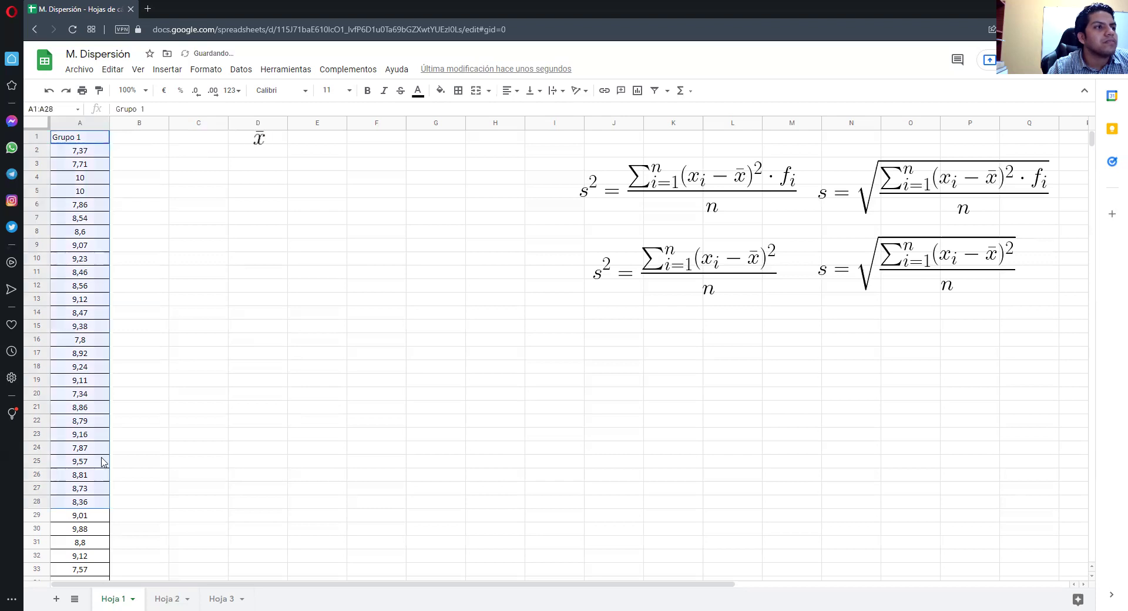
{"action": "key", "text": "ctrl+shift+Down"}
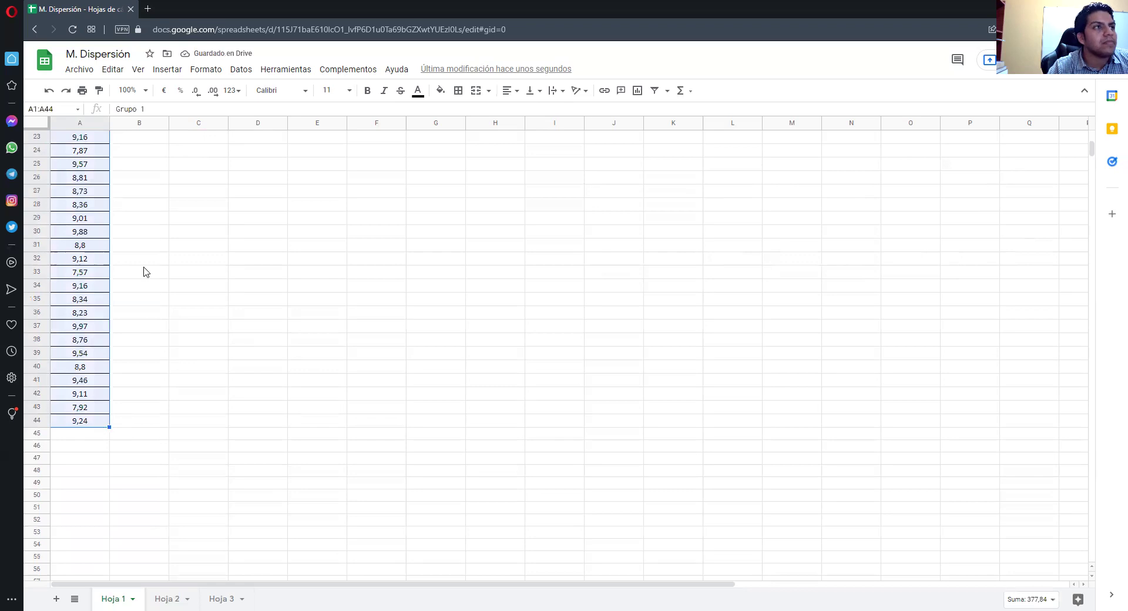
{"action": "scroll", "coordinate": [132, 282], "scroll_direction": "up", "scroll_amount": 5}
{"action": "left_click", "coordinate": [200, 137]}
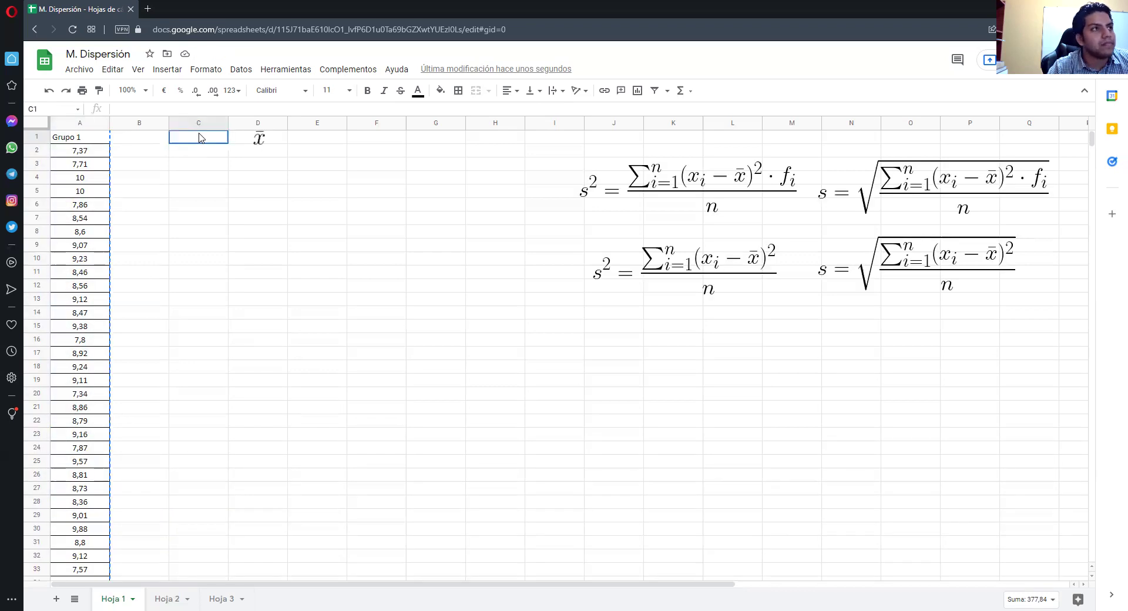
{"action": "key", "text": "ctrl+v"}
Enter the label "número de elementos(n)" in cell A2.
{"action": "left_click", "coordinate": [87, 154]}
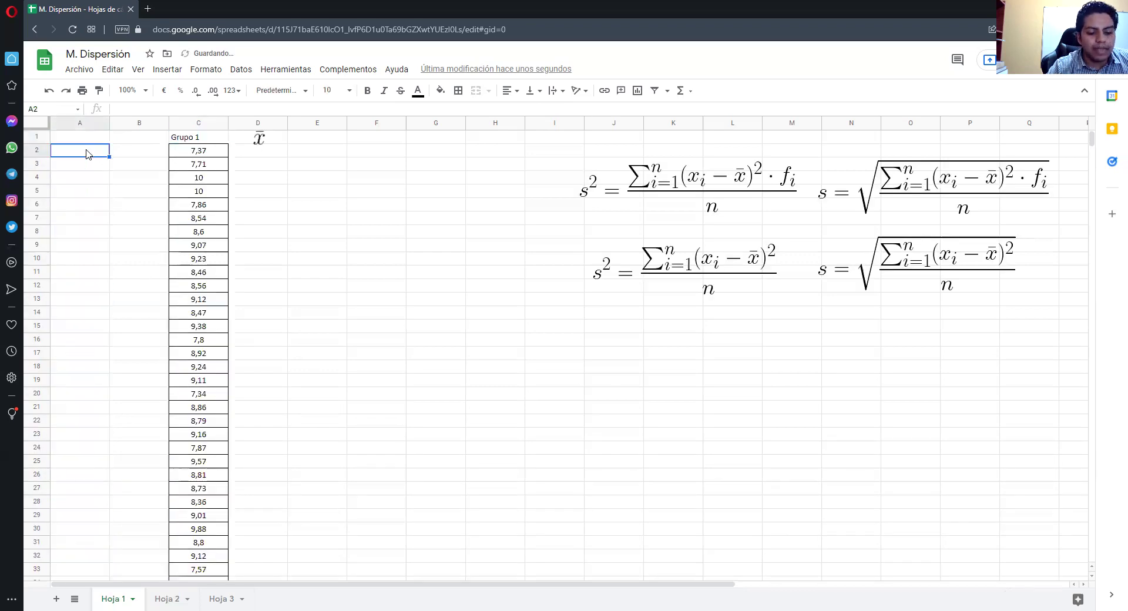
{"action": "type", "text": "n"}
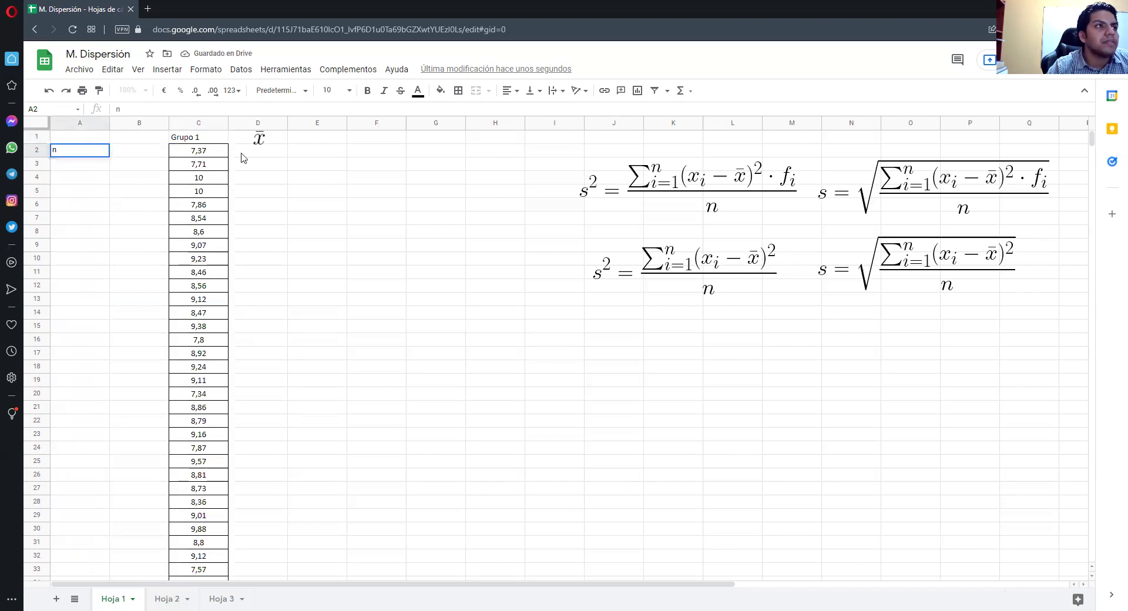
{"action": "left_click", "coordinate": [139, 142]}
{"action": "left_click", "coordinate": [58, 154]}
{"action": "left_click", "coordinate": [117, 107]}
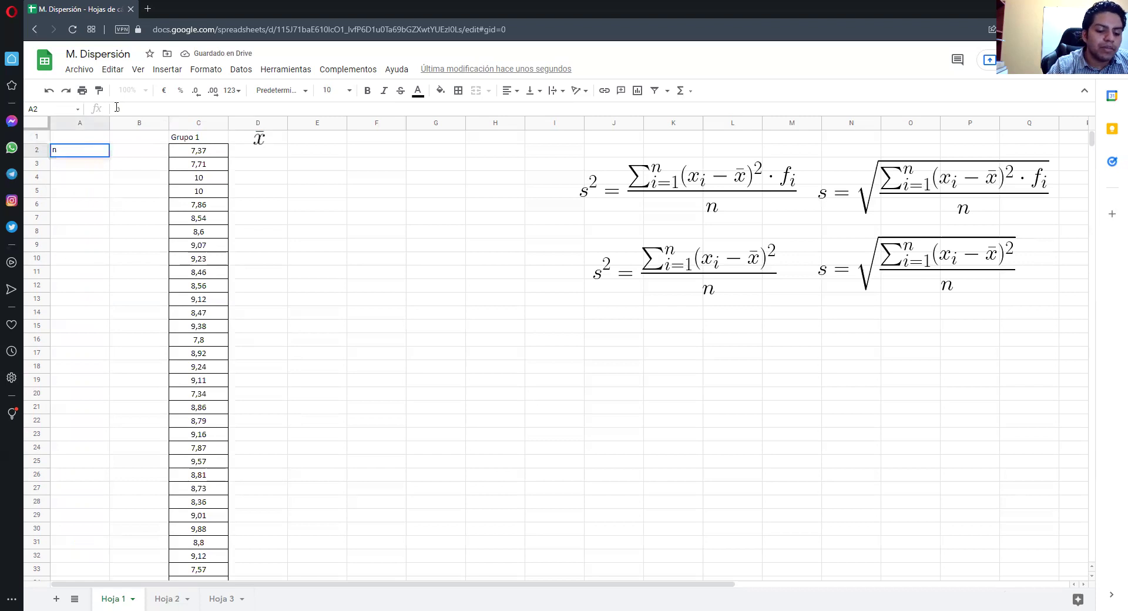
{"action": "type", "text": "("}
{"action": "type", "text": "n"}
{"action": "type", "text": "úmero"}
{"action": "type", "text": " de ele"}
{"action": "type", "text": "mentos"}
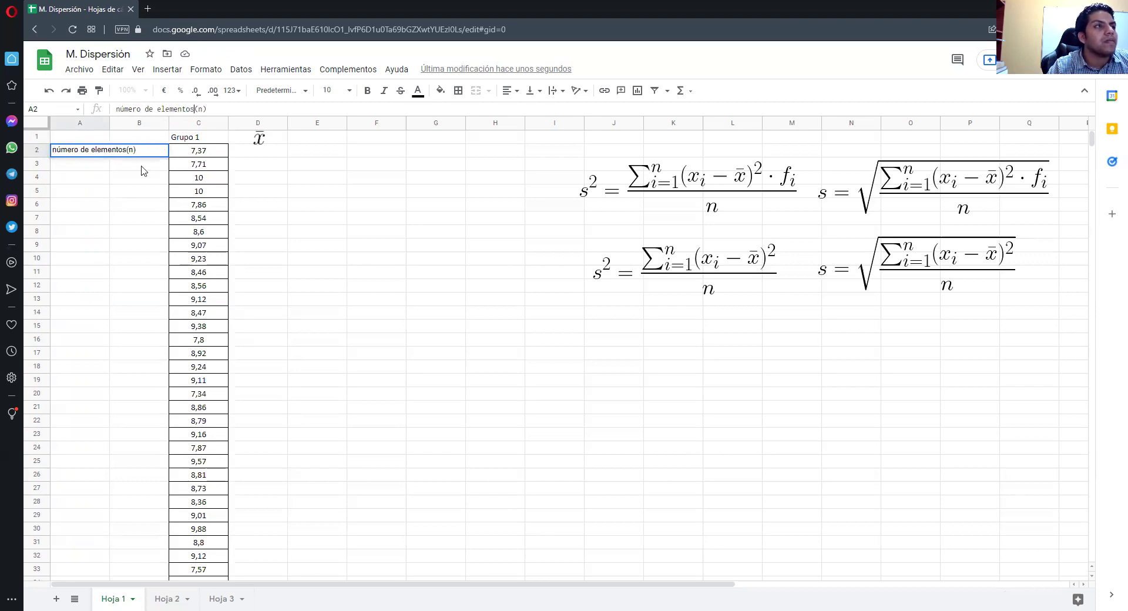
{"action": "key", "text": "Return"}
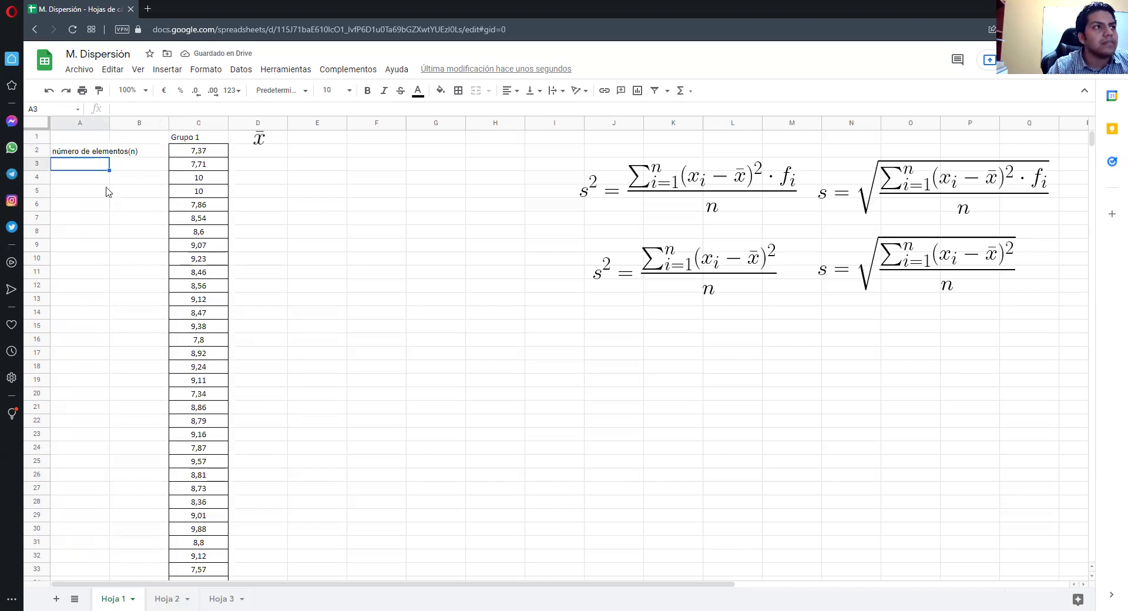
Label cell A3 "n" and count the Grupo 1 values in cell B3 with =CONTAR(C2:C44).
{"action": "type", "text": "n"}
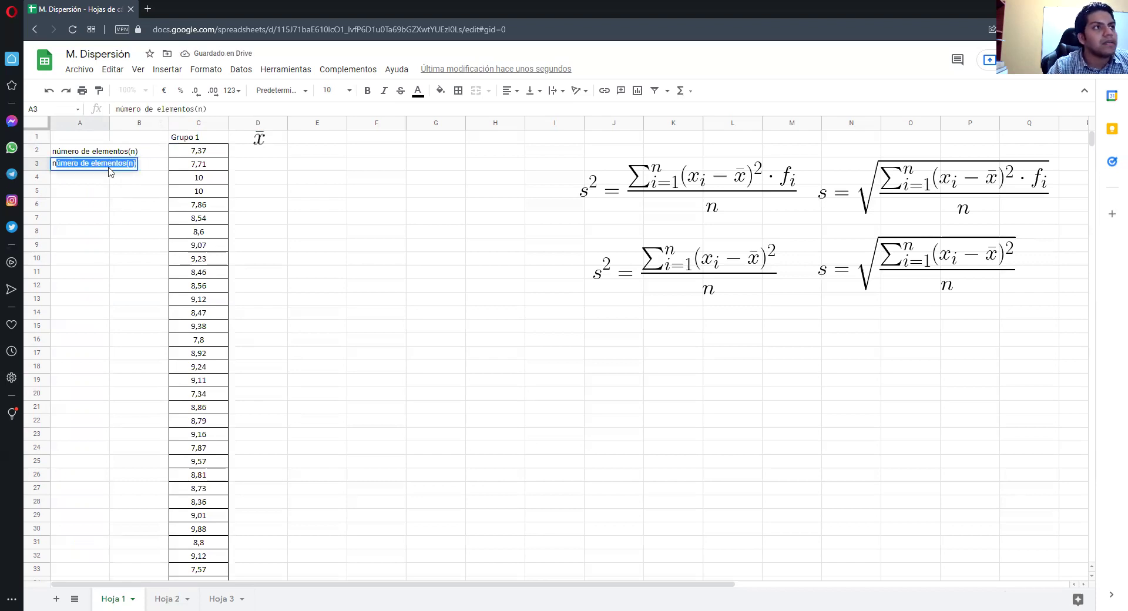
{"action": "key", "text": "Delete"}
{"action": "left_click", "coordinate": [137, 166]}
{"action": "left_click", "coordinate": [139, 111]}
{"action": "type", "text": "=CON"}
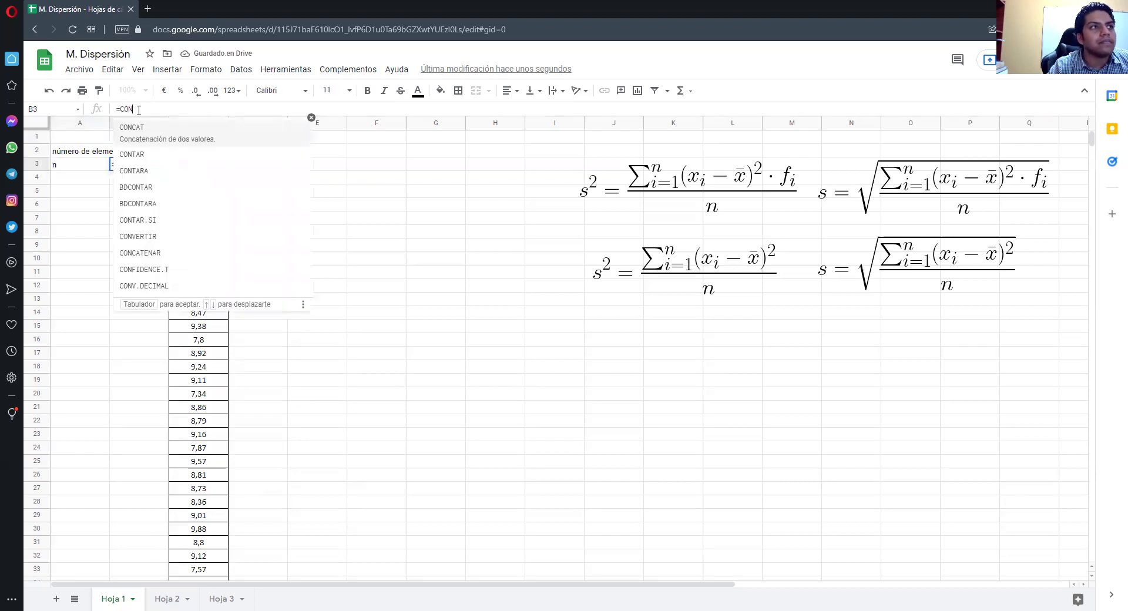
{"action": "type", "text": "TAR"}
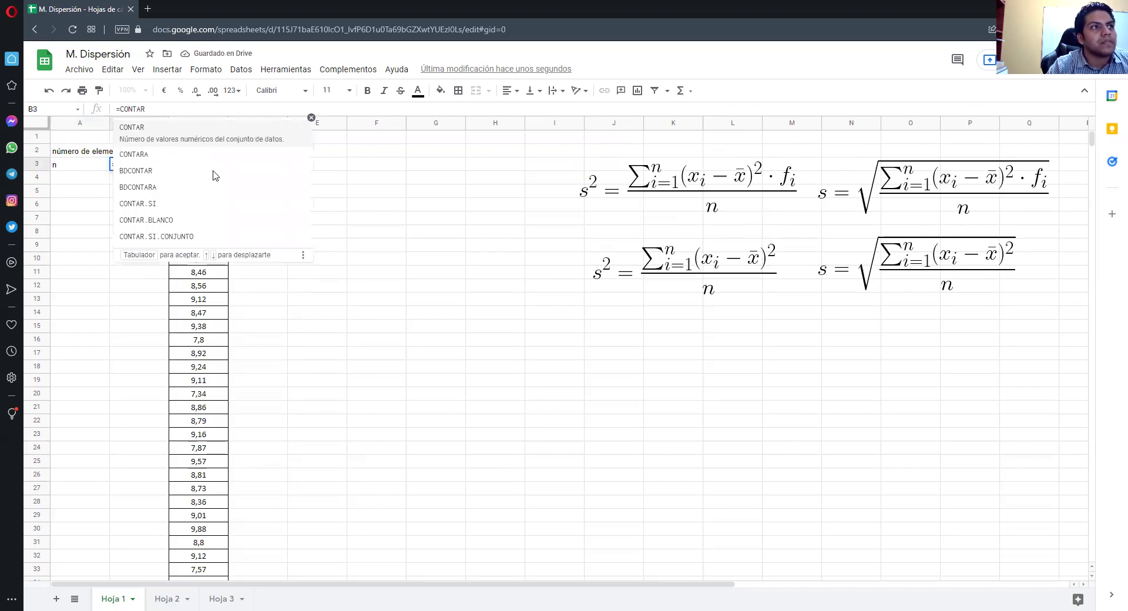
{"action": "type", "text": "("}
{"action": "left_click", "coordinate": [200, 152]}
{"action": "left_click_drag", "start_coordinate": [215, 525], "coordinate": [199, 475]}
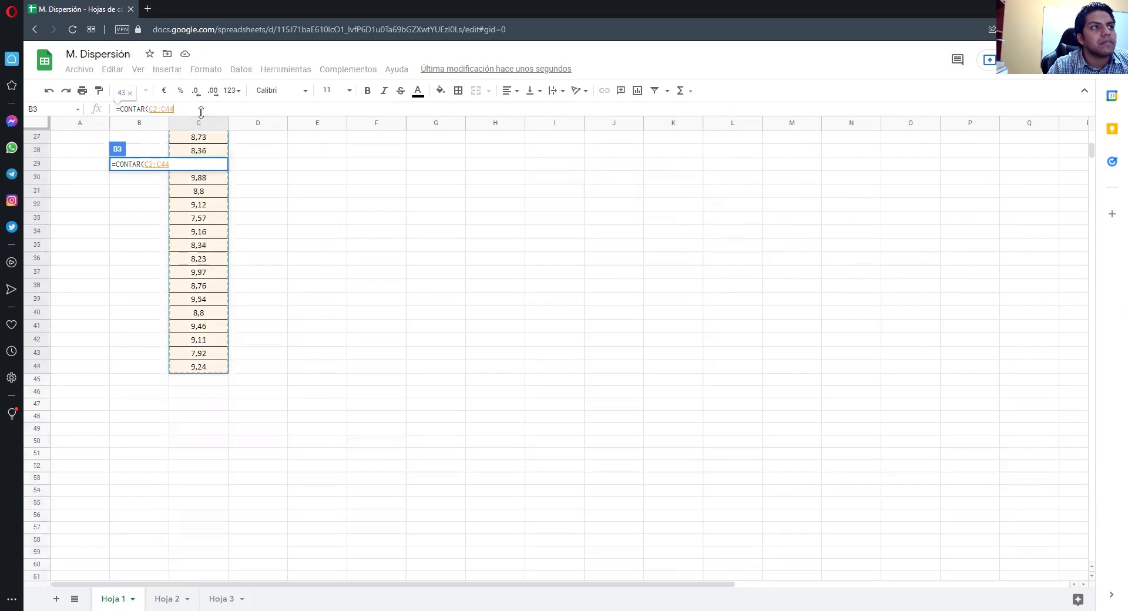
{"action": "type", "text": ")"}
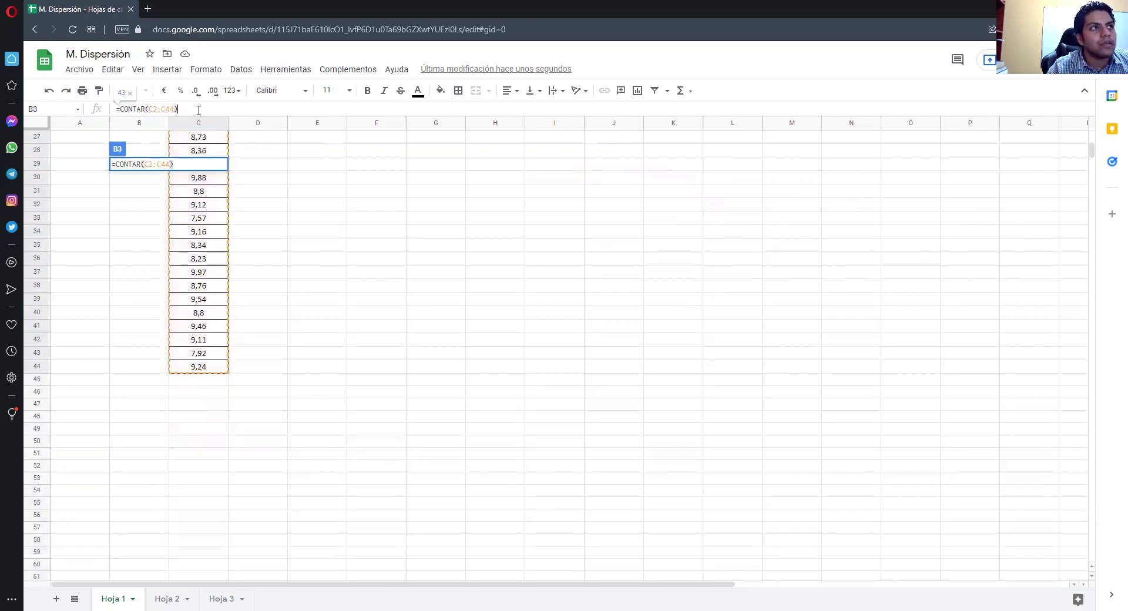
{"action": "key", "text": "Return"}
Build a PROMEDIO formula in cell D2 over the Grupo 1 data range C2:C44.
{"action": "key", "text": "Up"}
{"action": "key", "text": "Right"}
{"action": "key", "text": "Right"}
{"action": "key", "text": "Up"}
{"action": "left_click", "coordinate": [209, 110]}
{"action": "type", "text": "="}
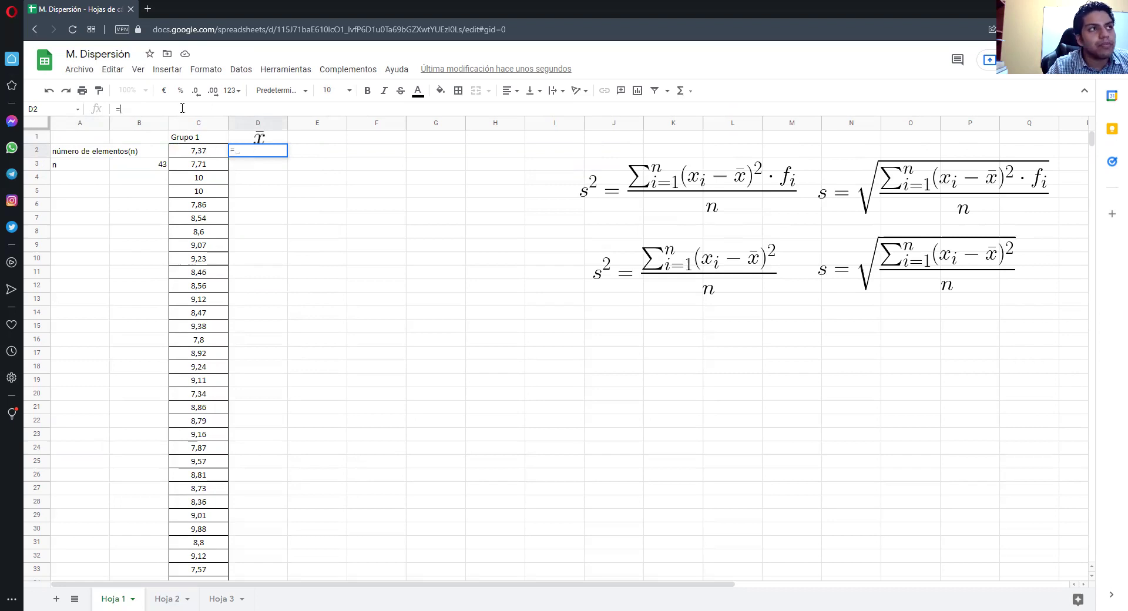
{"action": "type", "text": "PROMEDI"}
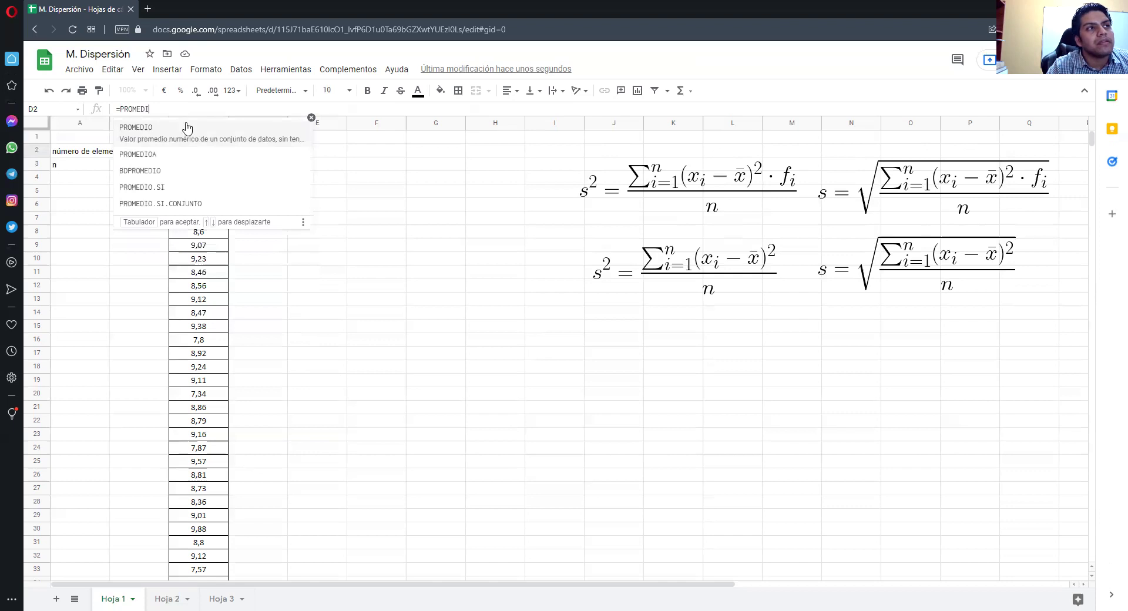
{"action": "key", "text": "Tab"}
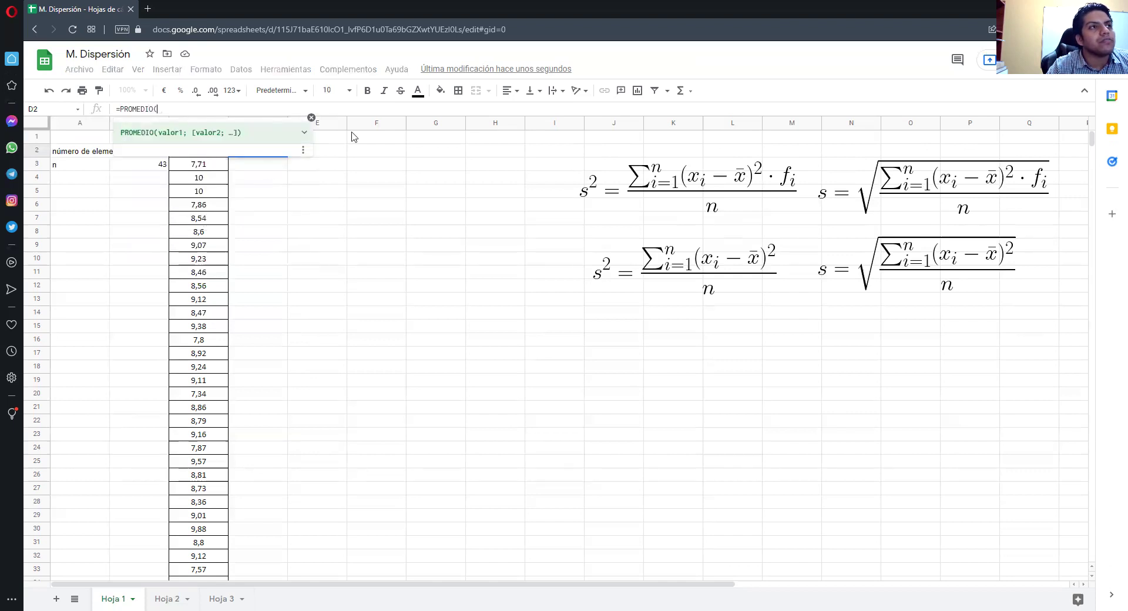
{"action": "left_click", "coordinate": [200, 132]}
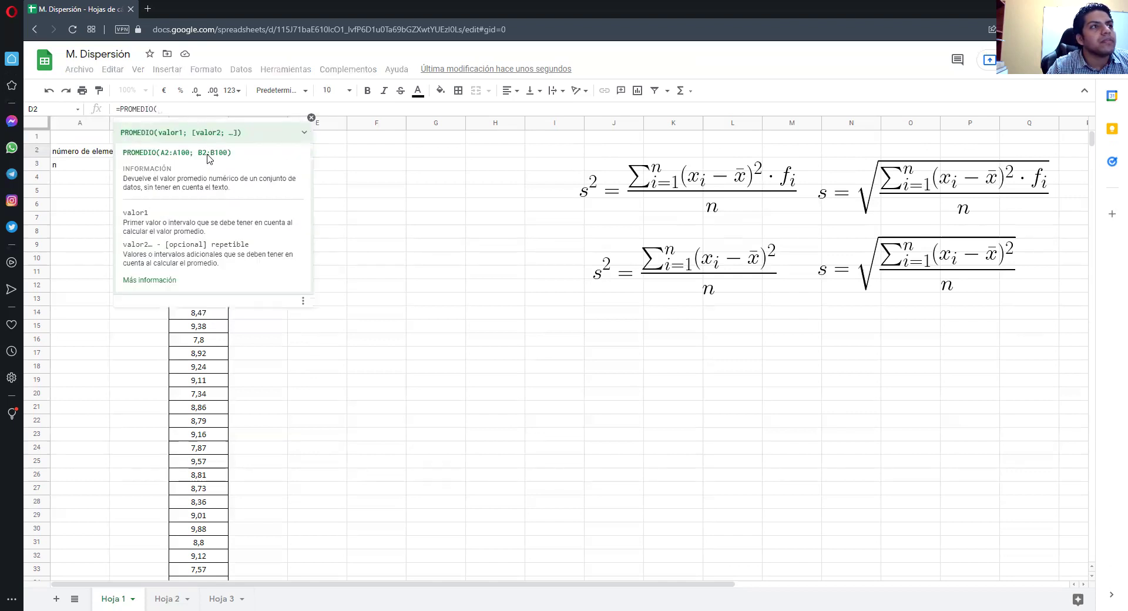
{"action": "left_click", "coordinate": [312, 118]}
{"action": "left_click_drag", "start_coordinate": [202, 153], "coordinate": [216, 515]}
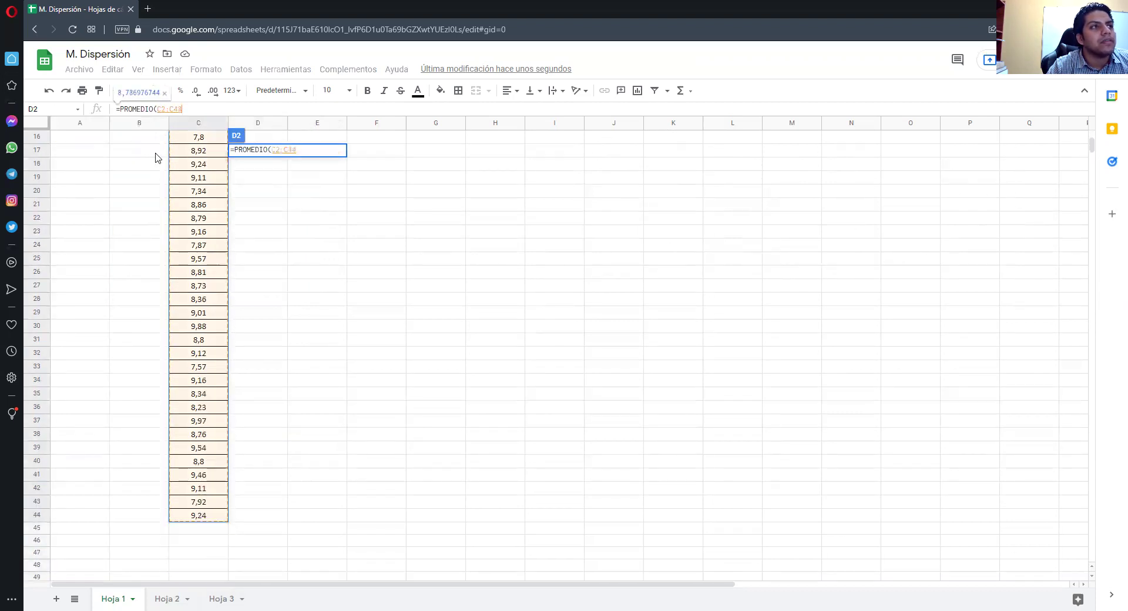
Make the range in the D2 average formula absolute as $C$2:$C$44 and commit the formula.
{"action": "left_click", "coordinate": [158, 109]}
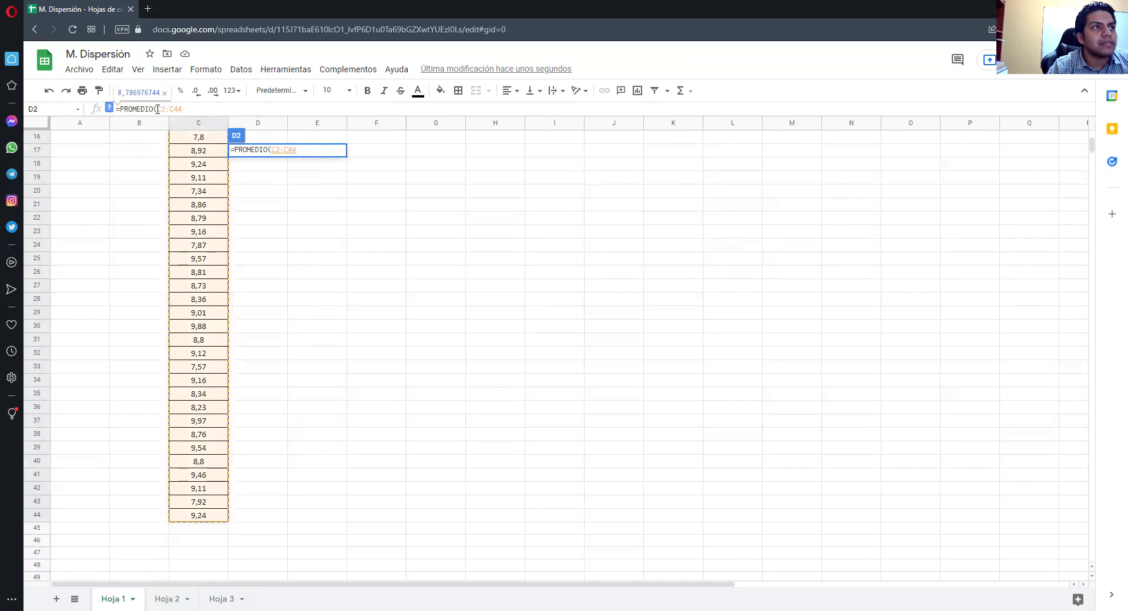
{"action": "key", "text": "F4"}
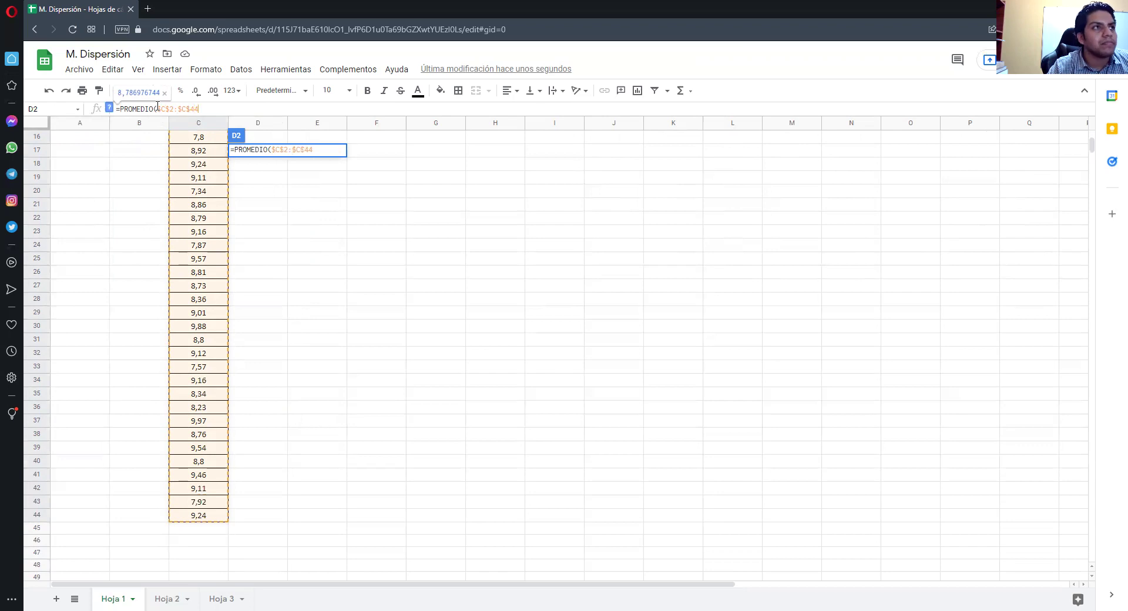
{"action": "key", "text": "Return"}
{"action": "type", "text": ")"}
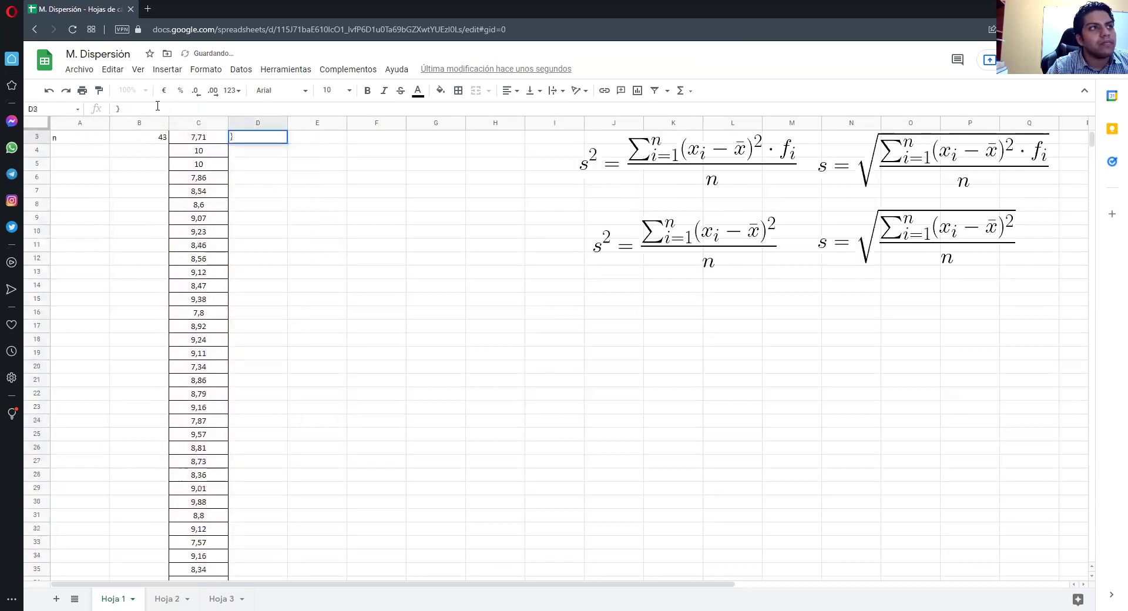
{"action": "scroll", "coordinate": [231, 203], "scroll_direction": "up", "scroll_amount": 1}
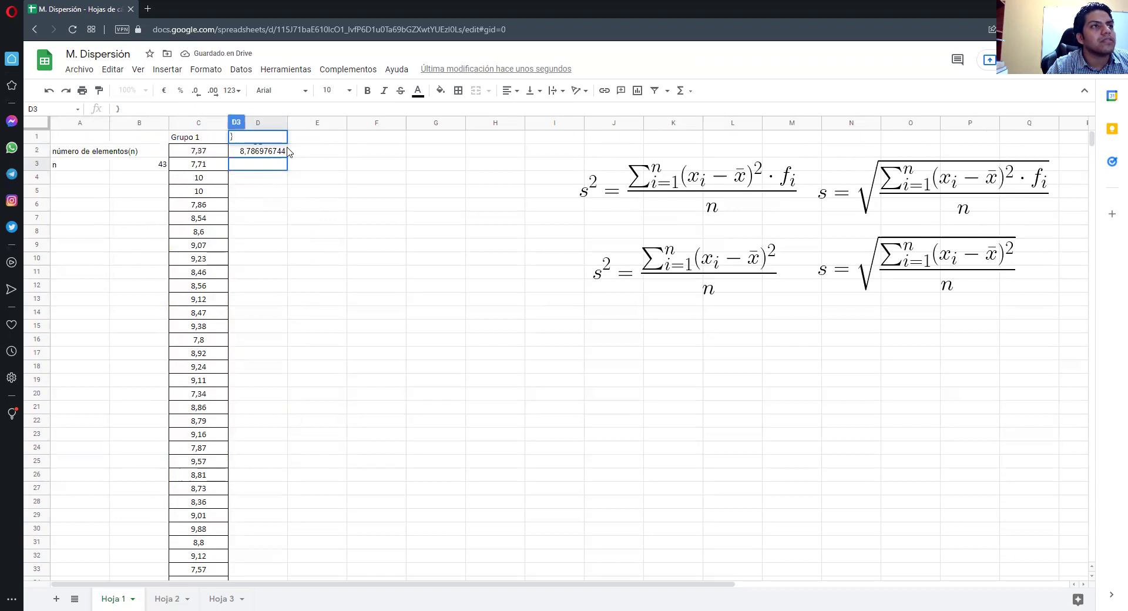
{"action": "key", "text": "Escape"}
{"action": "left_click", "coordinate": [261, 151]}
{"action": "key", "text": "shift+Up"}
{"action": "left_click", "coordinate": [258, 153]}
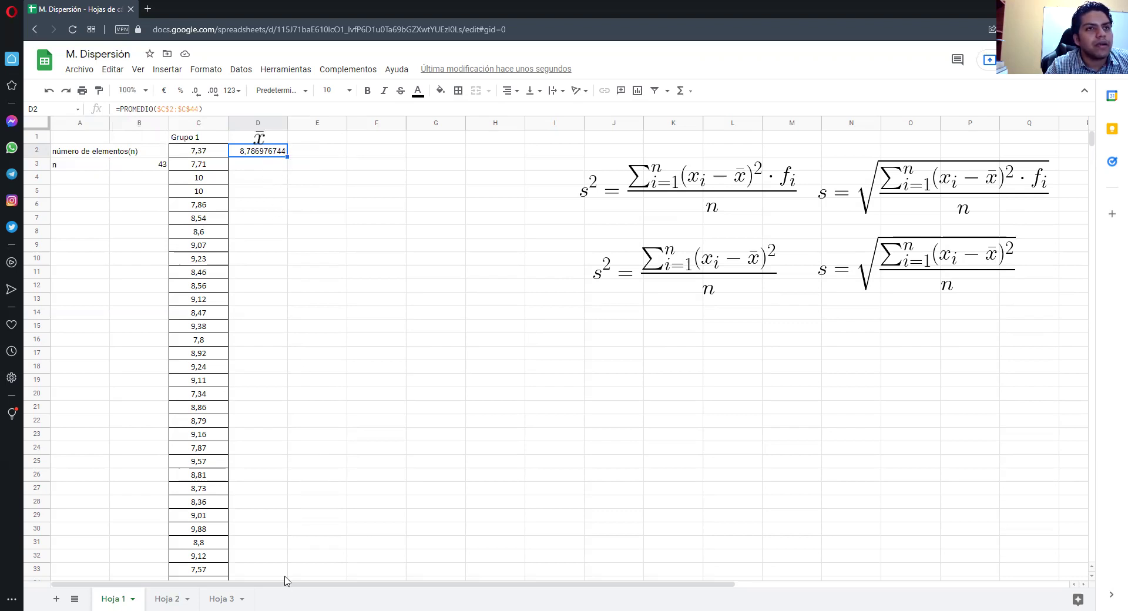
Build the mean formula =SUMA(C2:C44)/B3 in cell D3, dividing the sum of the data by the element count.
{"action": "left_click", "coordinate": [256, 166]}
{"action": "type", "text": "="}
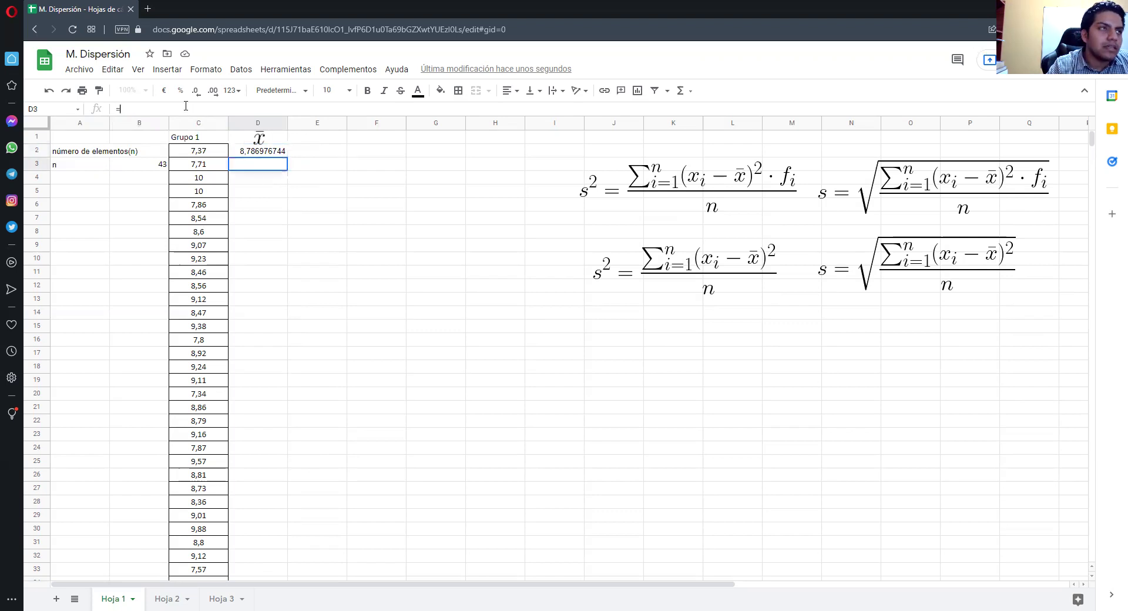
{"action": "type", "text": "("}
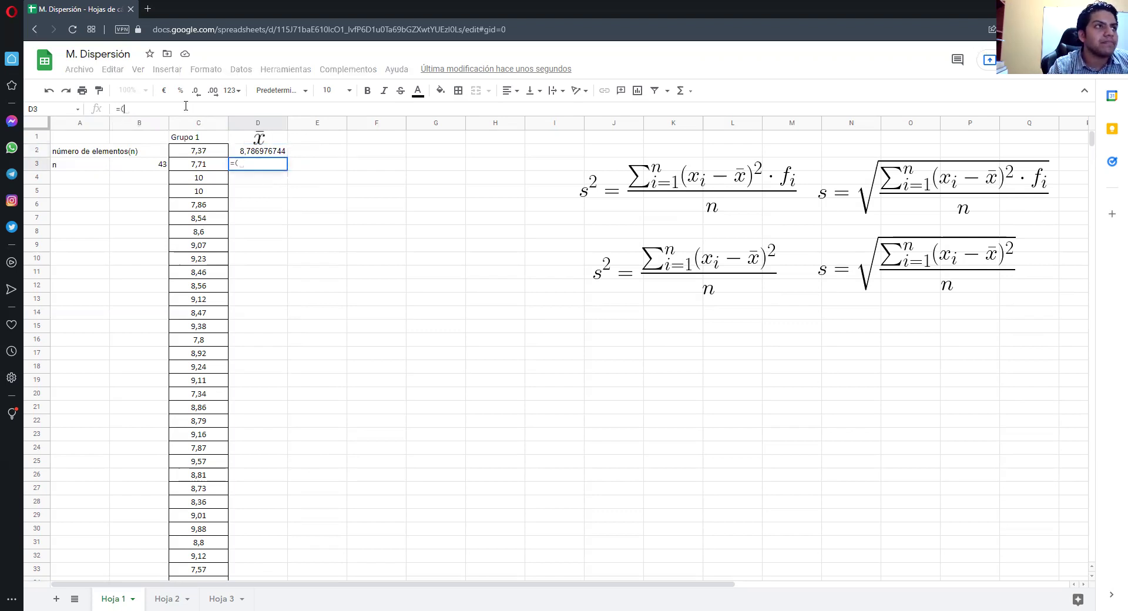
{"action": "key", "text": "BackSpace"}
{"action": "type", "text": "SUMA("}
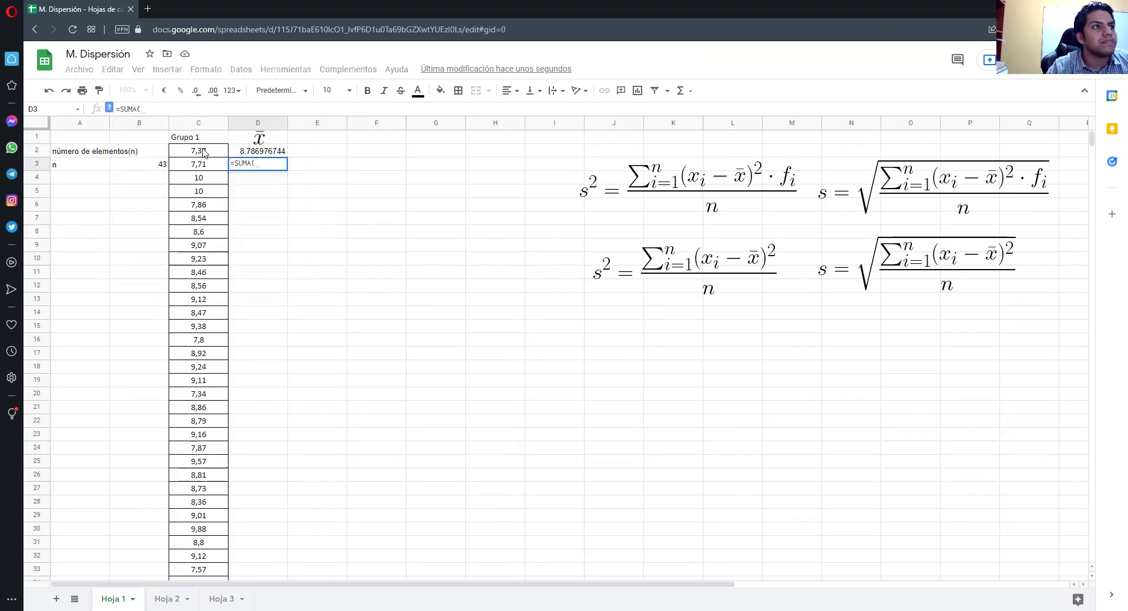
{"action": "left_click_drag", "start_coordinate": [203, 152], "coordinate": [224, 454]}
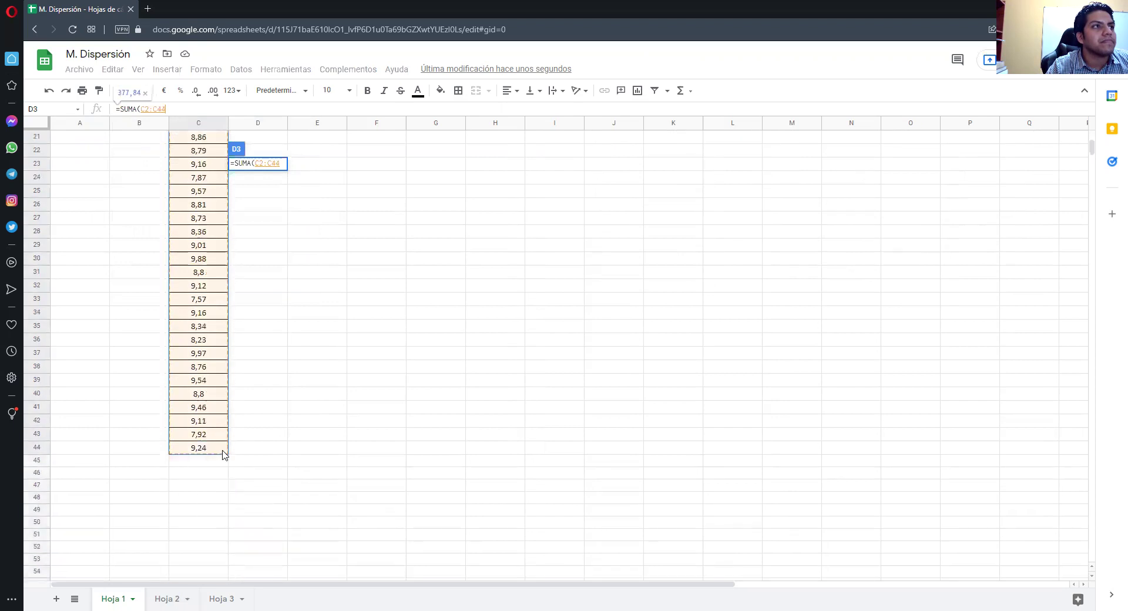
{"action": "type", "text": ")"}
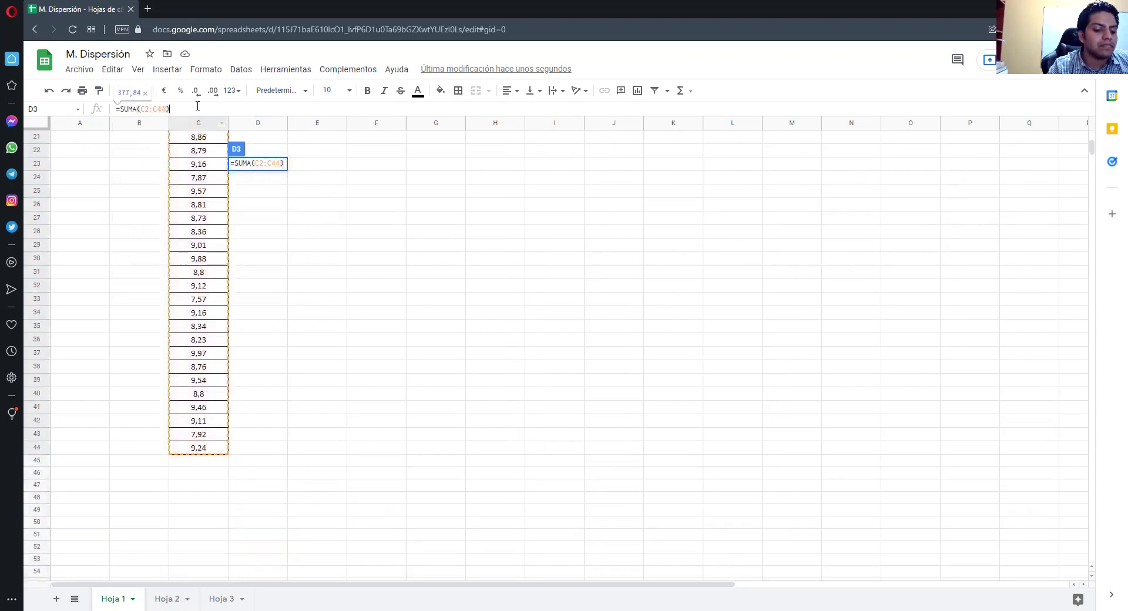
{"action": "type", "text": "/"}
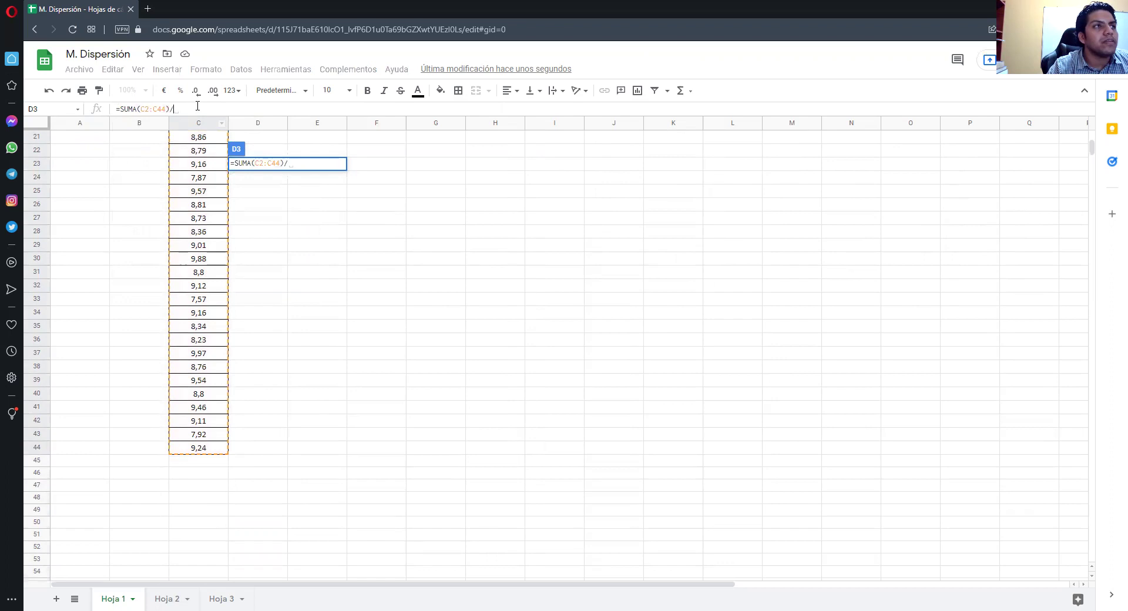
{"action": "scroll", "coordinate": [316, 272], "scroll_direction": "up", "scroll_amount": 7}
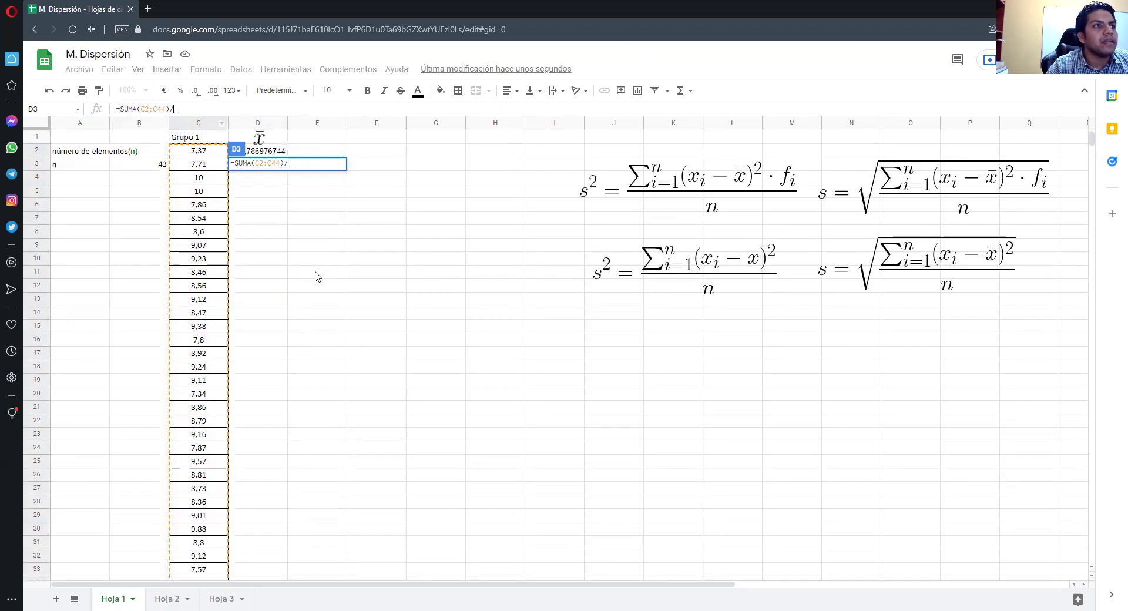
{"action": "left_click", "coordinate": [155, 167]}
Make the references in the D3 formula absolute so it reads =SUMA($C$2:$C$44)/$B$3, and commit it.
{"action": "left_click", "coordinate": [143, 109]}
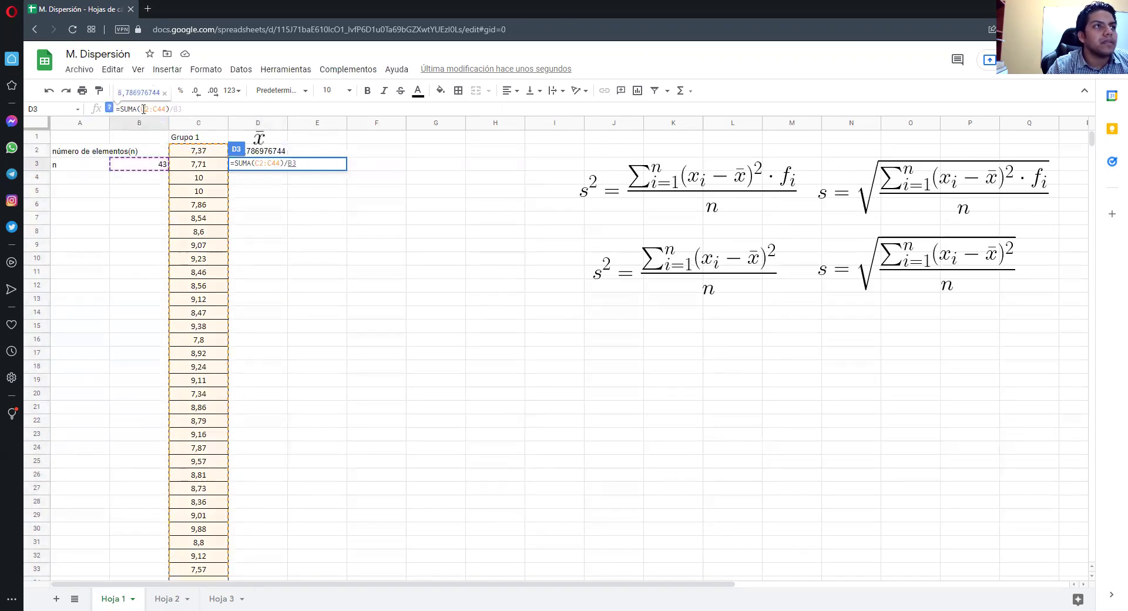
{"action": "type", "text": "\""}
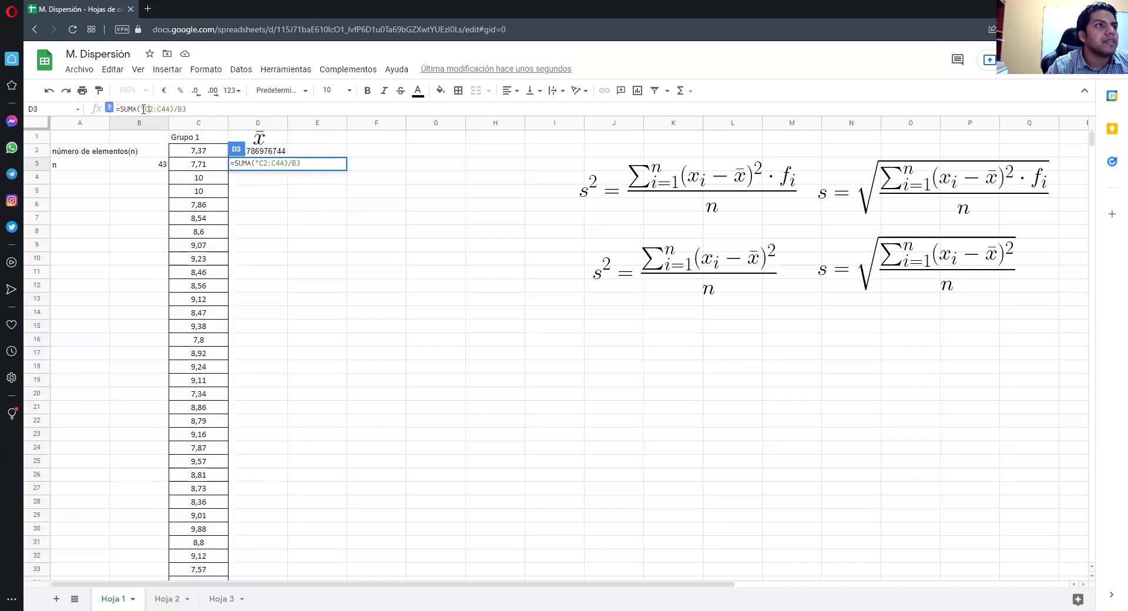
{"action": "key", "text": "Delete"}
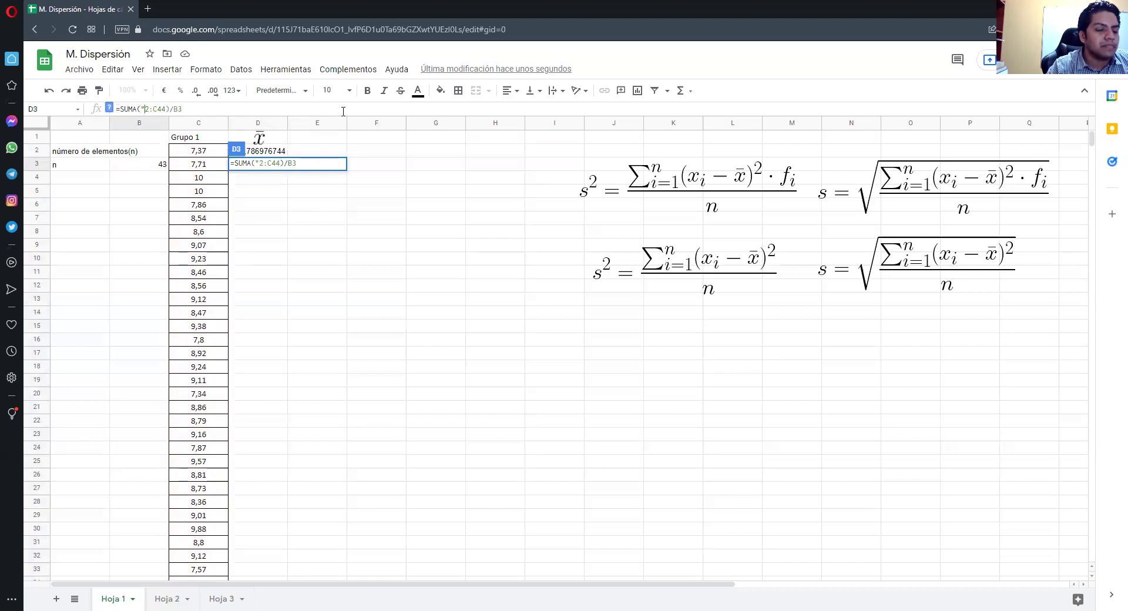
{"action": "key", "text": "BackSpace"}
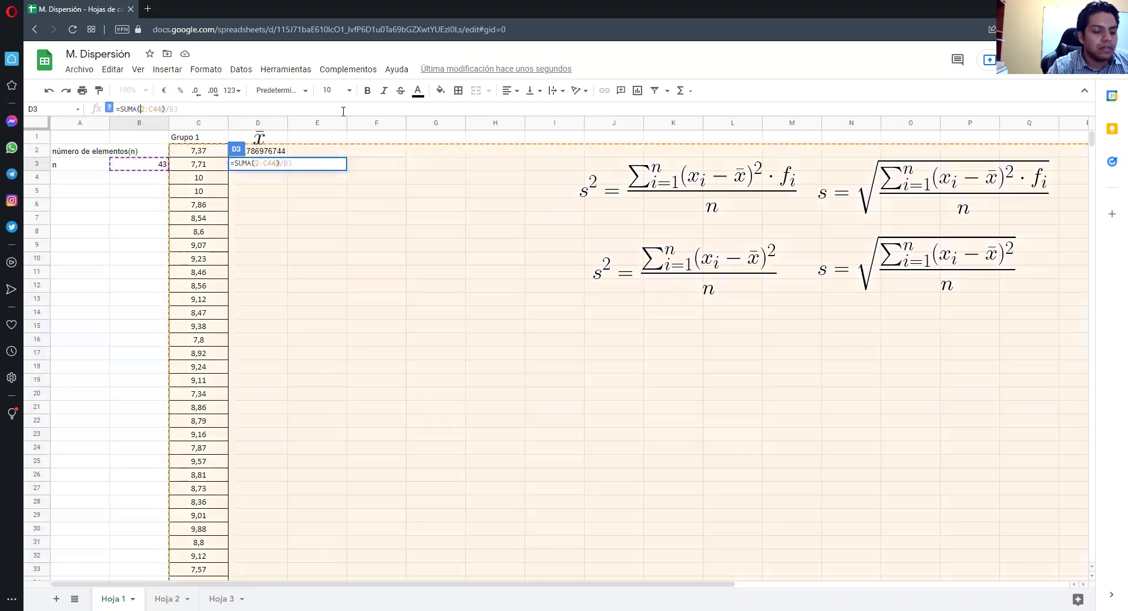
{"action": "type", "text": "C"}
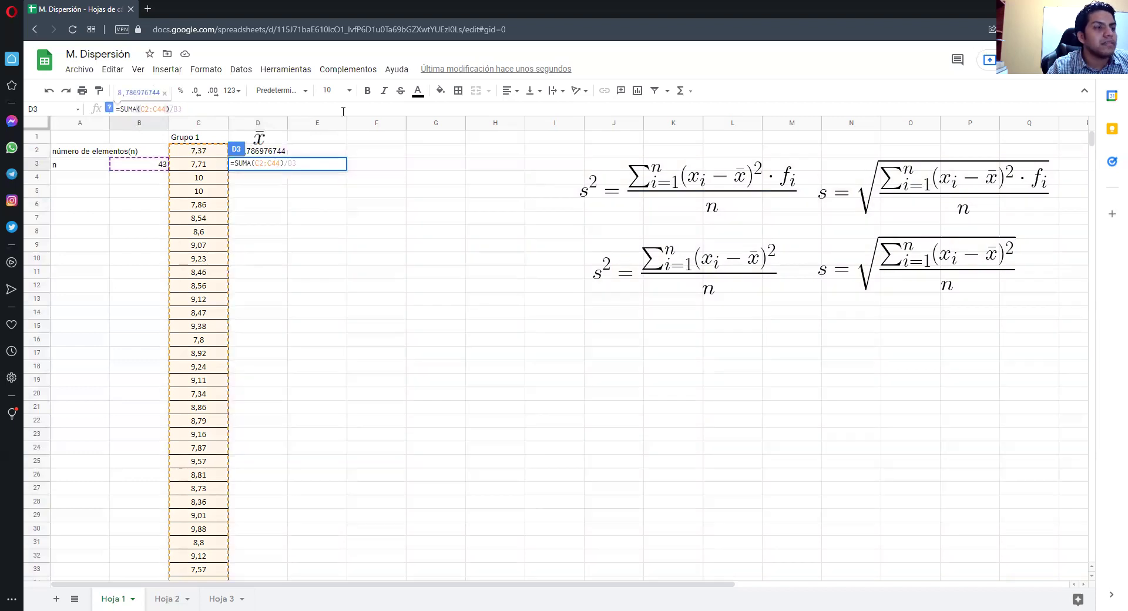
{"action": "type", "text": "$"}
{"action": "key", "text": "Right"}
{"action": "type", "text": "$"}
{"action": "key", "text": "Right"}
{"action": "key", "text": "Right"}
{"action": "type", "text": "$C$"}
{"action": "key", "text": "Right"}
{"action": "key", "text": "Right"}
{"action": "key", "text": "Right"}
{"action": "key", "text": "Right"}
{"action": "type", "text": "$"}
{"action": "key", "text": "Return"}
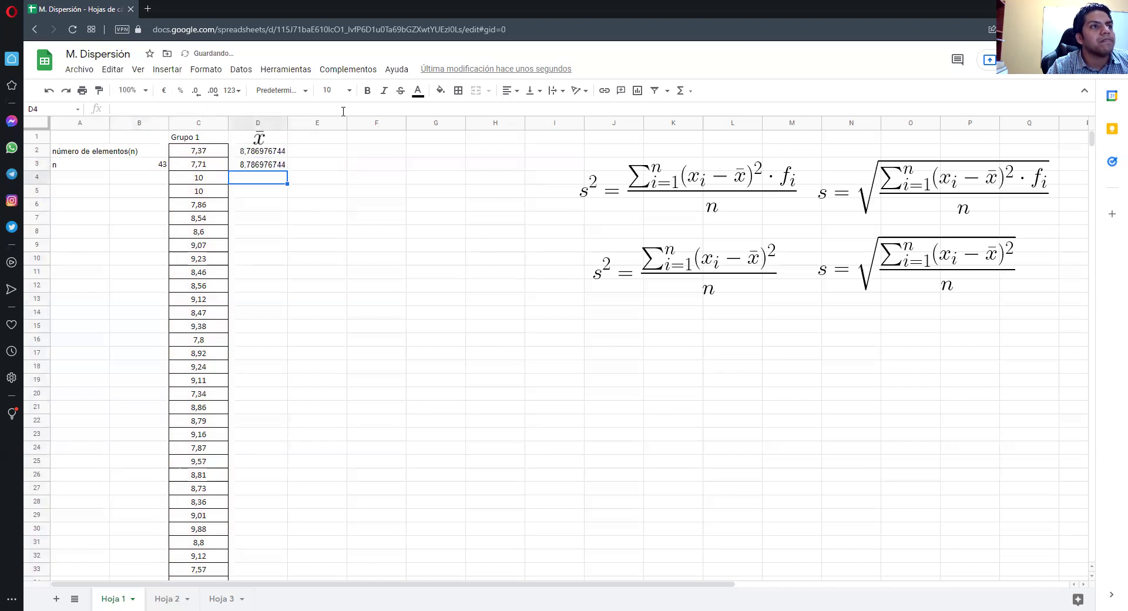
Fill the mean formula from cell D3 down through D44, alongside the Grupo 1 data.
{"action": "key", "text": "Up"}
{"action": "key", "text": "Up"}
{"action": "key", "text": "Down"}
{"action": "key", "text": "Down"}
{"action": "key", "text": "Up"}
{"action": "key", "text": "Up"}
{"action": "key", "text": "Down"}
{"action": "key", "text": "Up"}
{"action": "key", "text": "Down"}
{"action": "left_click_drag", "start_coordinate": [282, 171], "coordinate": [262, 206]}
{"action": "scroll", "coordinate": [320, 246], "scroll_direction": "up", "scroll_amount": 10}
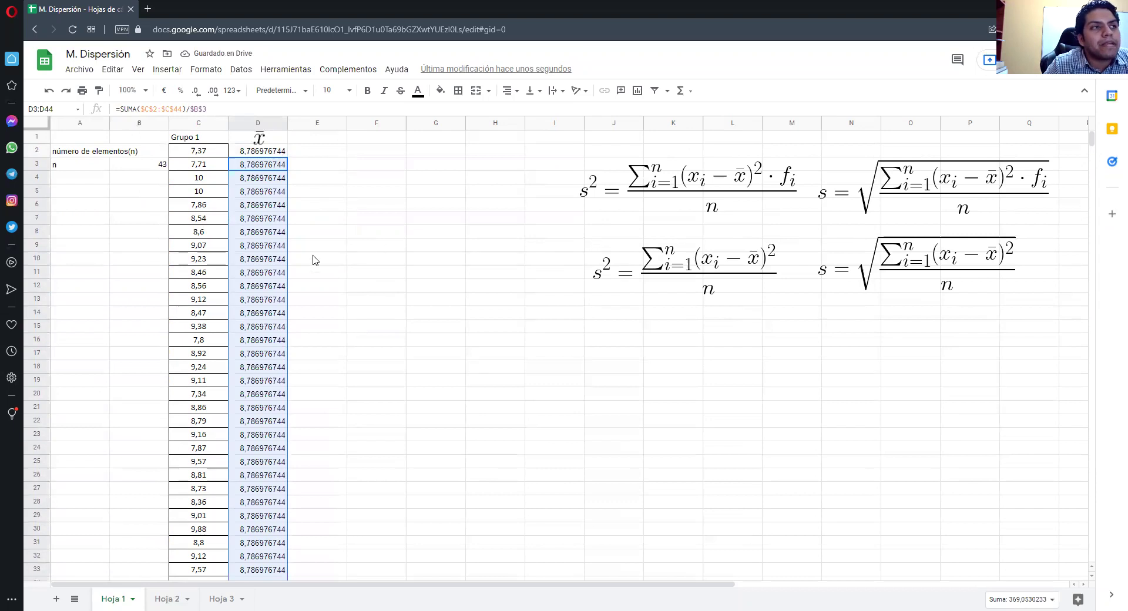
Copy the xᵢ symbol image, paste it at cell E1 and shrink it to fit the cell as a heading.
{"action": "left_click", "coordinate": [209, 151]}
{"action": "left_click", "coordinate": [327, 140]}
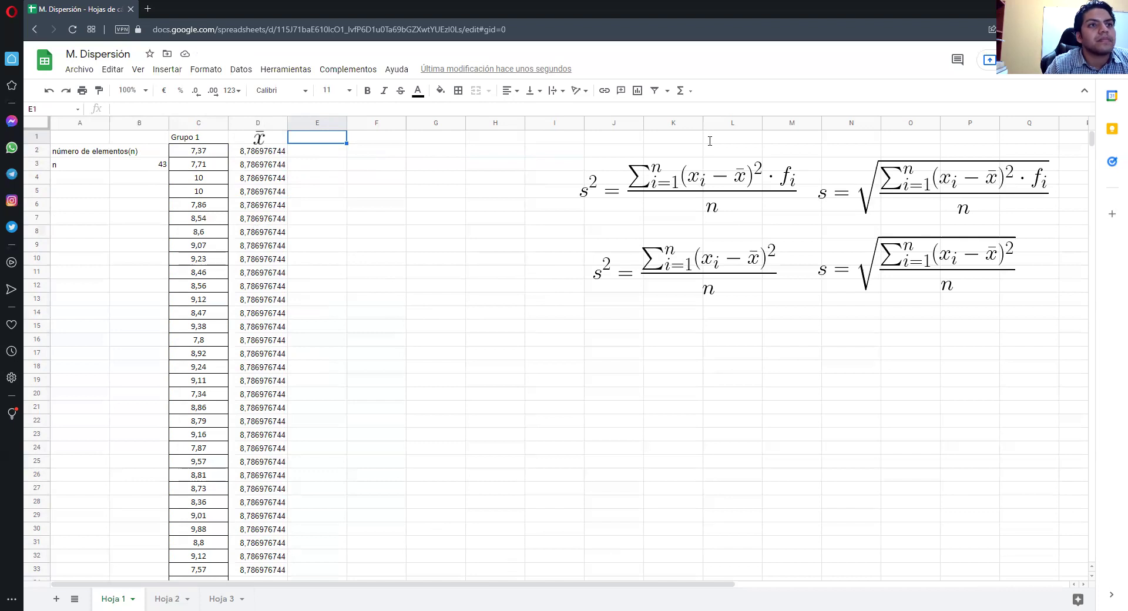
{"action": "right_click", "coordinate": [565, 316]}
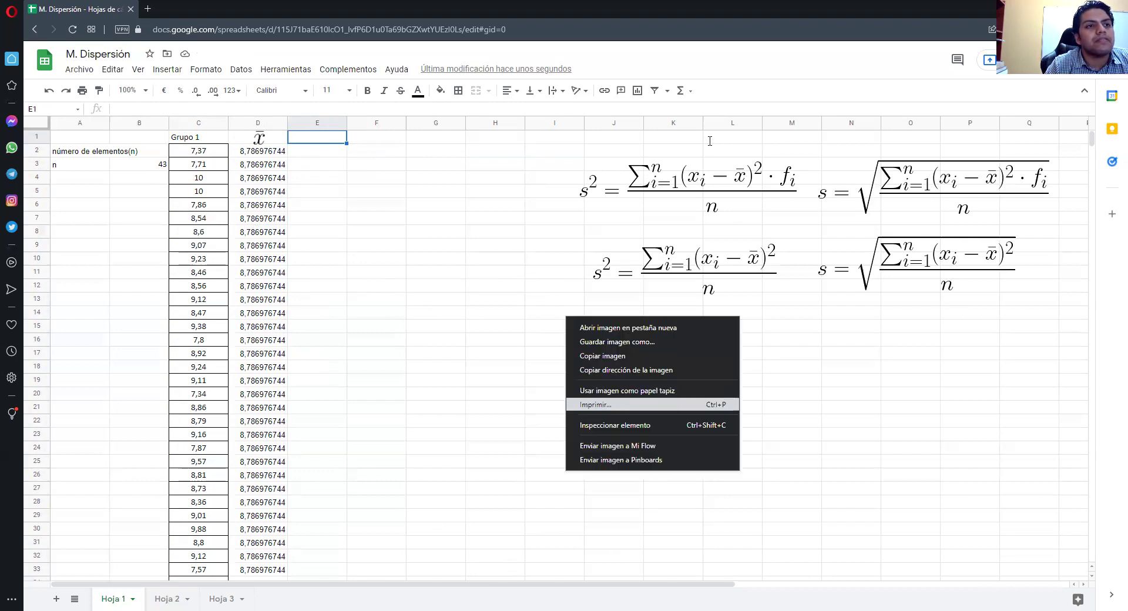
{"action": "left_click", "coordinate": [603, 356]}
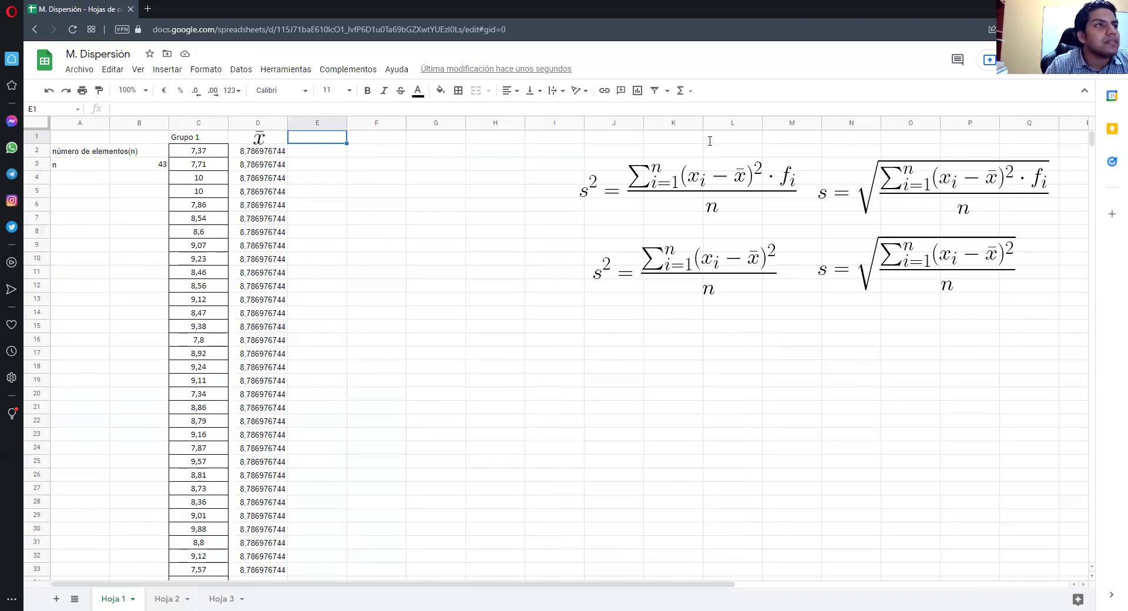
{"action": "right_click", "coordinate": [310, 143]}
{"action": "left_click", "coordinate": [366, 181]}
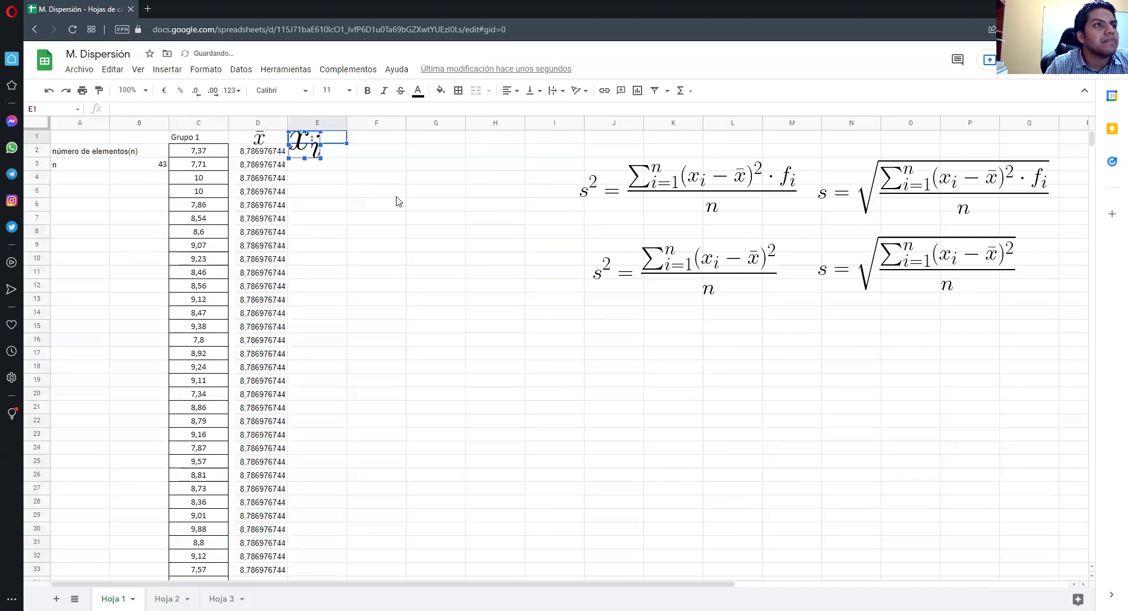
{"action": "mouse_move", "coordinate": [321, 158]}
{"action": "left_mouse_down"}
{"action": "mouse_move", "coordinate": [307, 144]}
{"action": "mouse_move", "coordinate": [316, 137]}
{"action": "left_mouse_up"}
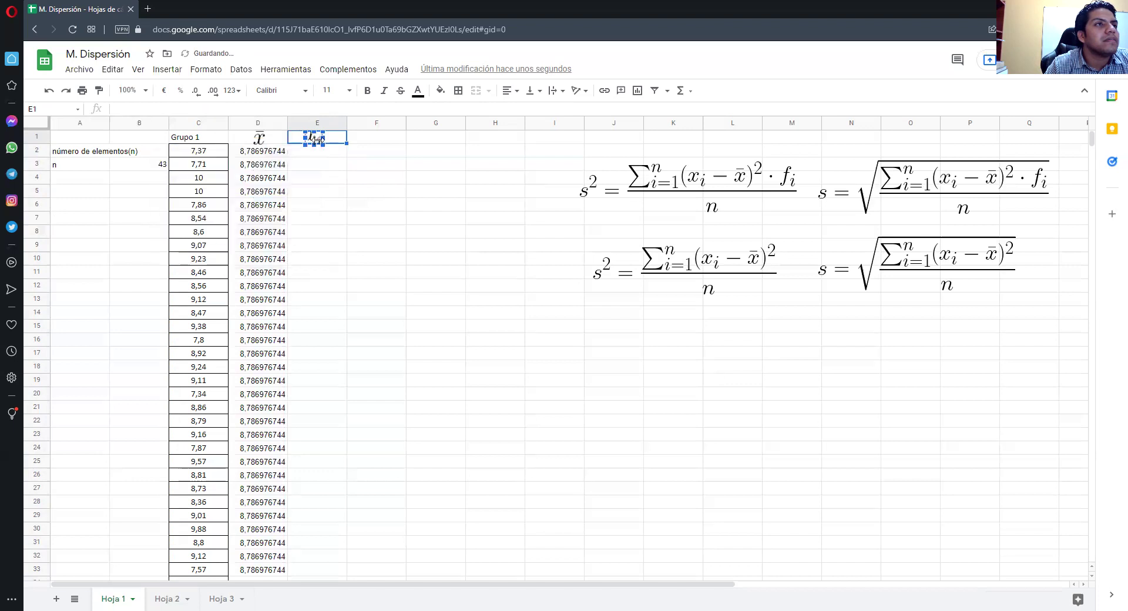
{"action": "left_click", "coordinate": [431, 154]}
Enter =C2 in cell E2 and accept the suggested autofill to copy the Grupo 1 values down the xᵢ column to E44.
{"action": "left_click", "coordinate": [207, 155]}
{"action": "left_click", "coordinate": [338, 153]}
{"action": "left_click", "coordinate": [321, 110]}
{"action": "type", "text": "="}
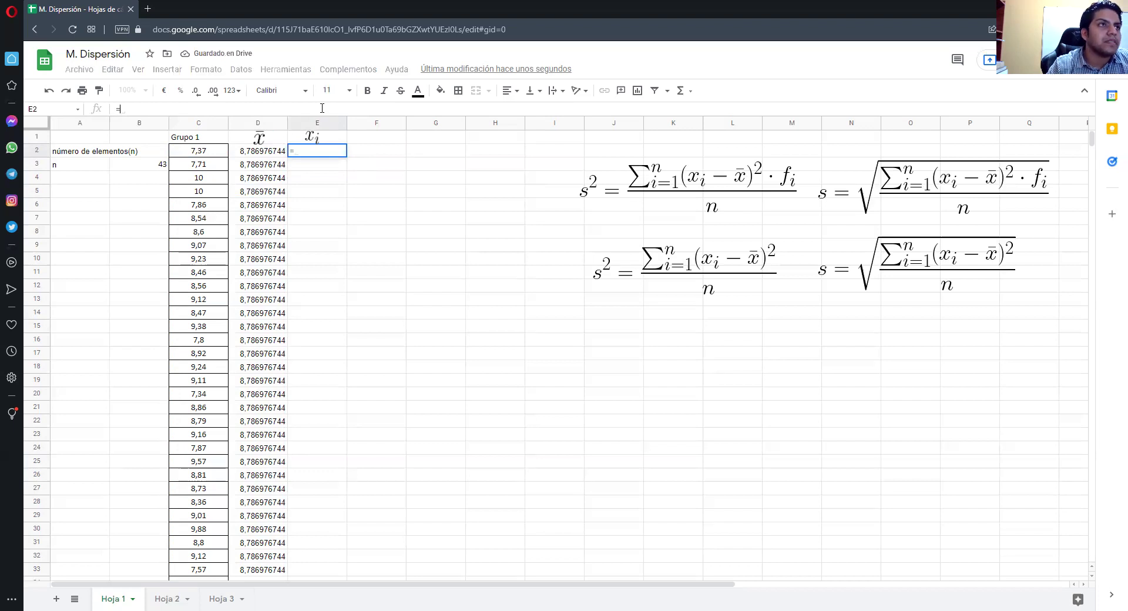
{"action": "left_click", "coordinate": [196, 152]}
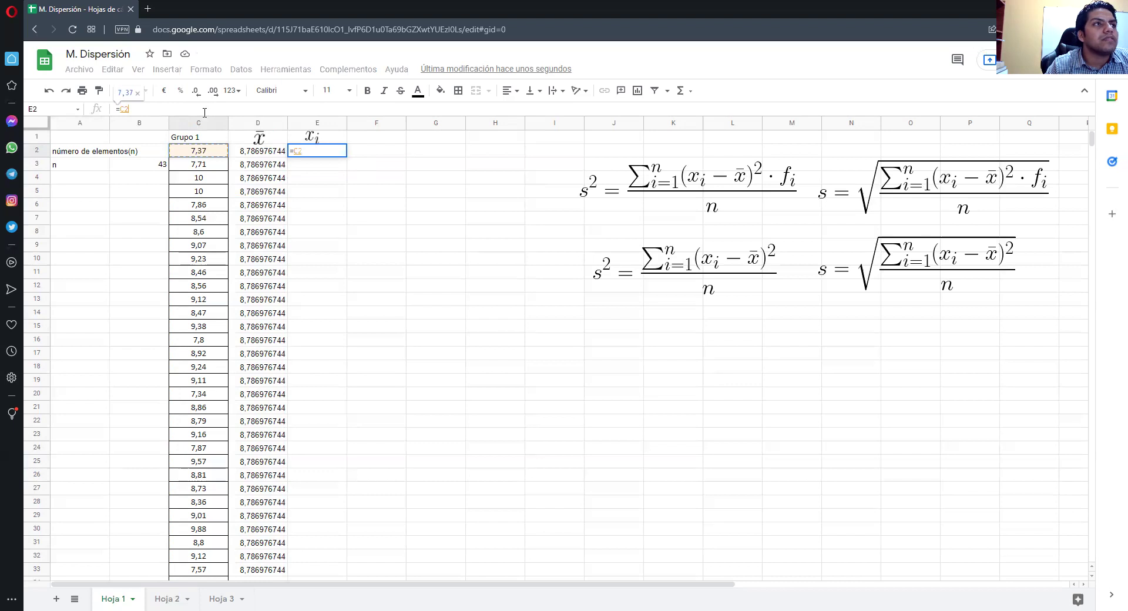
{"action": "key", "text": "Return"}
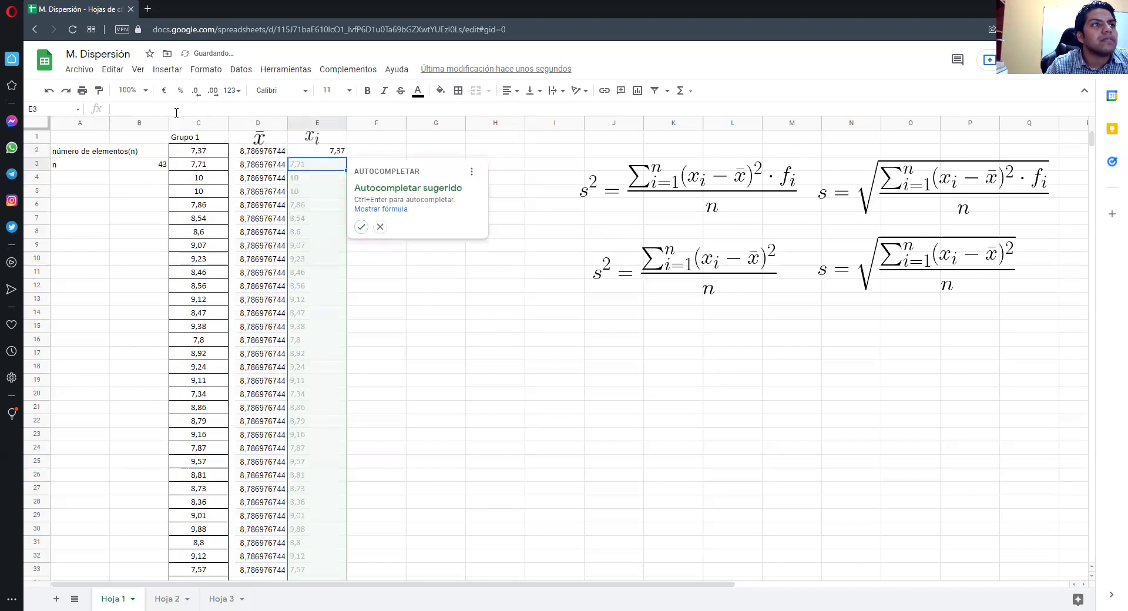
{"action": "left_click", "coordinate": [362, 228]}
{"action": "scroll", "coordinate": [358, 364], "scroll_direction": "down", "scroll_amount": 5}
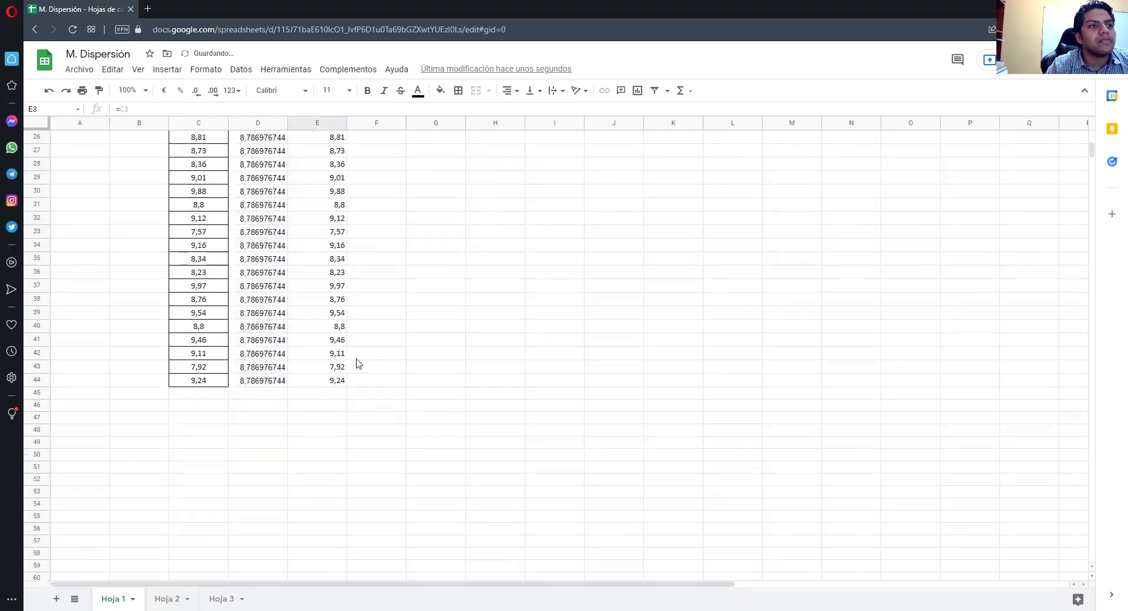
{"action": "scroll", "coordinate": [359, 365], "scroll_direction": "up", "scroll_amount": 5}
Copy the xᵢ − x̄ symbol image, paste it at cell F1 and shrink it to fit the cell as a heading.
{"action": "left_click", "coordinate": [381, 151]}
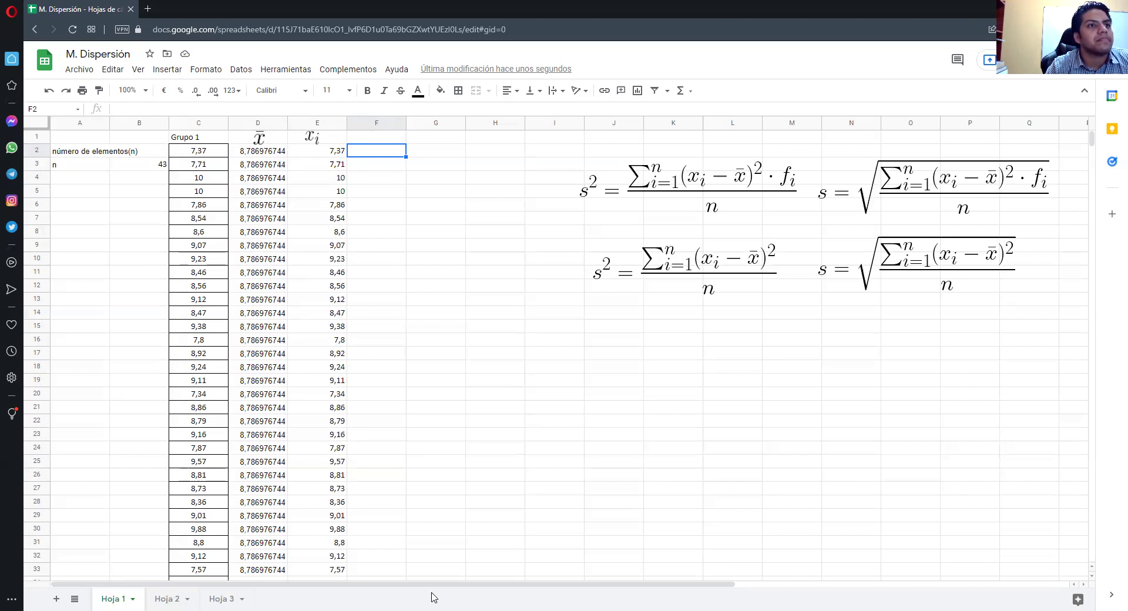
{"action": "right_click", "coordinate": [605, 336]}
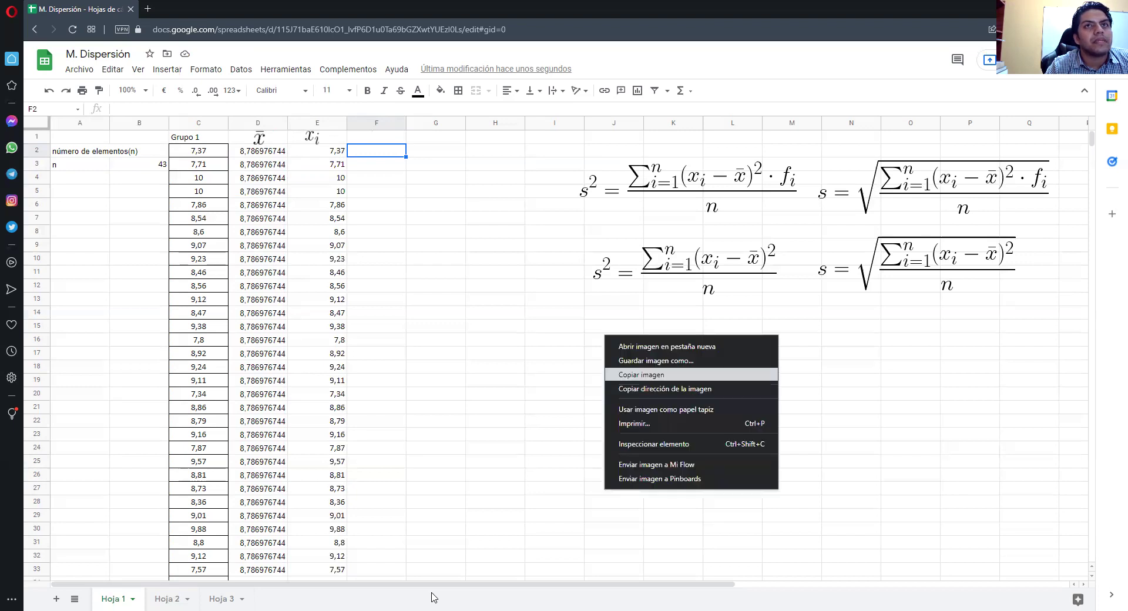
{"action": "right_click", "coordinate": [381, 139]}
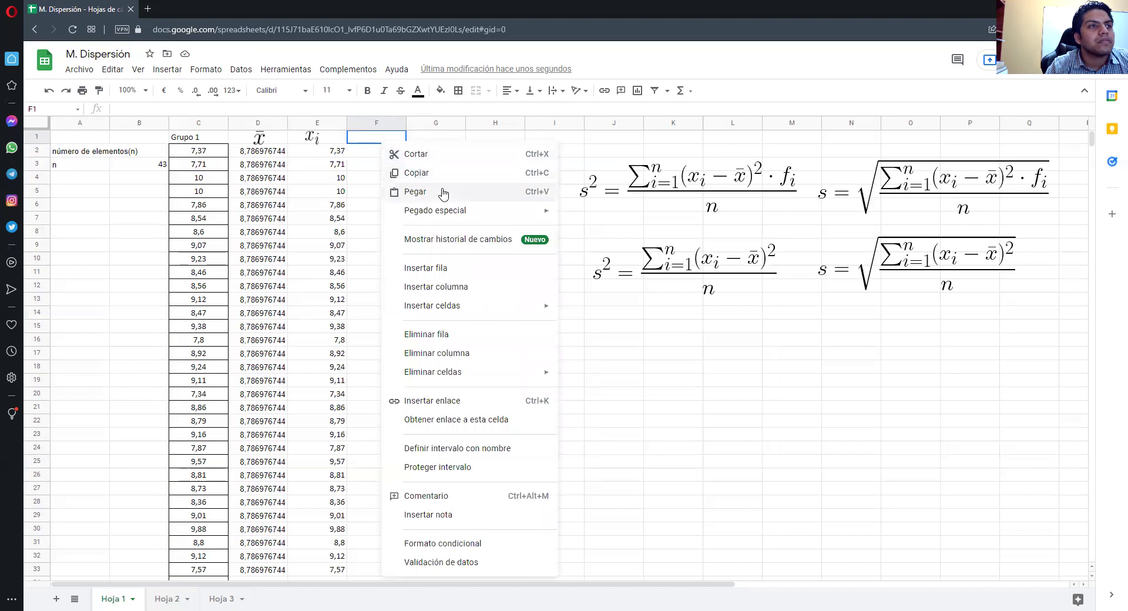
{"action": "left_click", "coordinate": [415, 192]}
{"action": "left_click_drag", "start_coordinate": [452, 162], "coordinate": [405, 144]}
Enter =E2-D2 in cell F2 and accept the suggested autofill to fill the deviations down to F44.
{"action": "left_click", "coordinate": [397, 158]}
{"action": "type", "text": "="}
{"action": "left_click", "coordinate": [318, 156]}
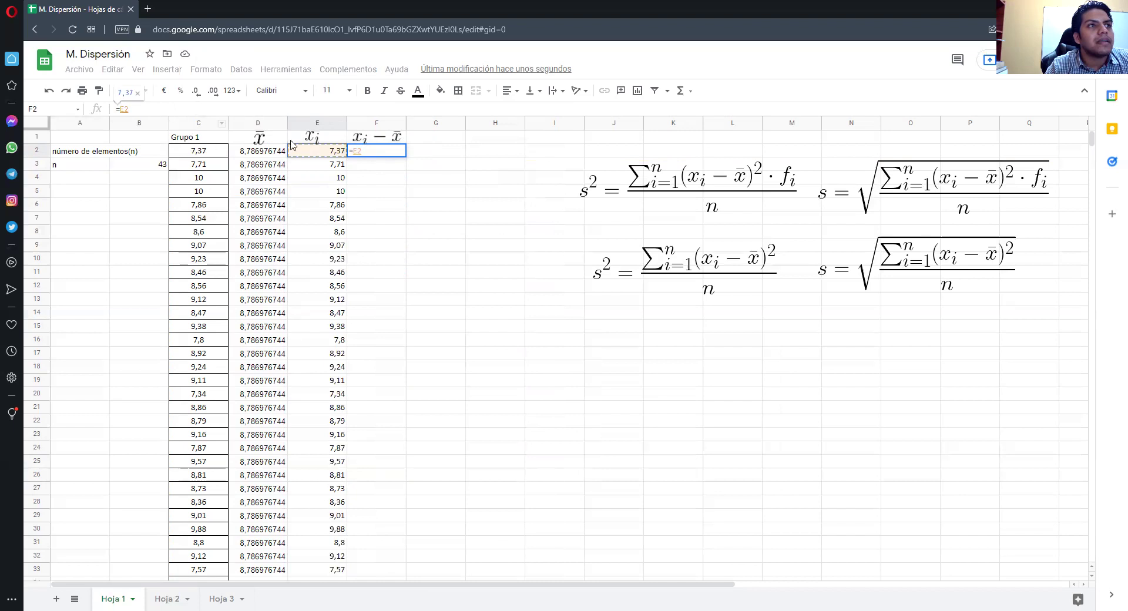
{"action": "type", "text": "-"}
{"action": "left_click", "coordinate": [272, 154]}
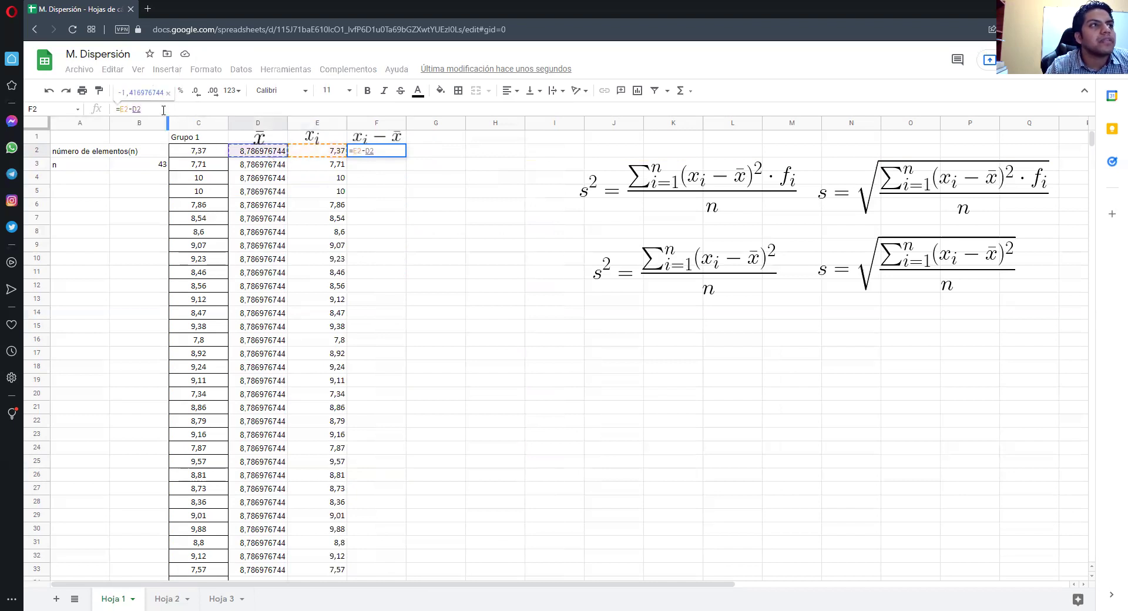
{"action": "key", "text": "Return"}
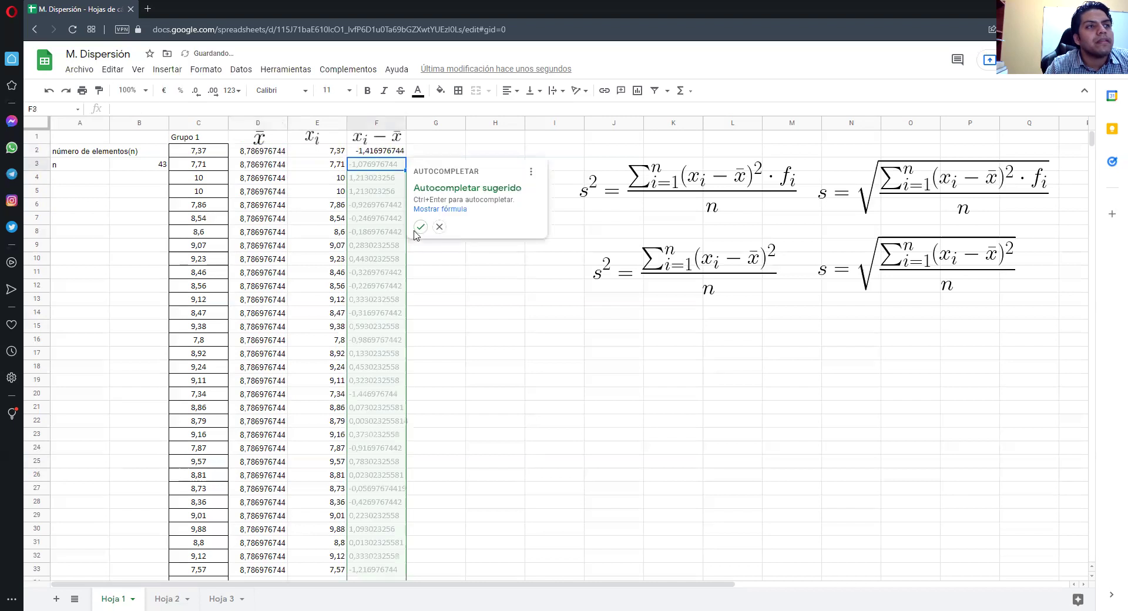
{"action": "left_click", "coordinate": [421, 227]}
{"action": "scroll", "coordinate": [397, 341], "scroll_direction": "down", "scroll_amount": 5}
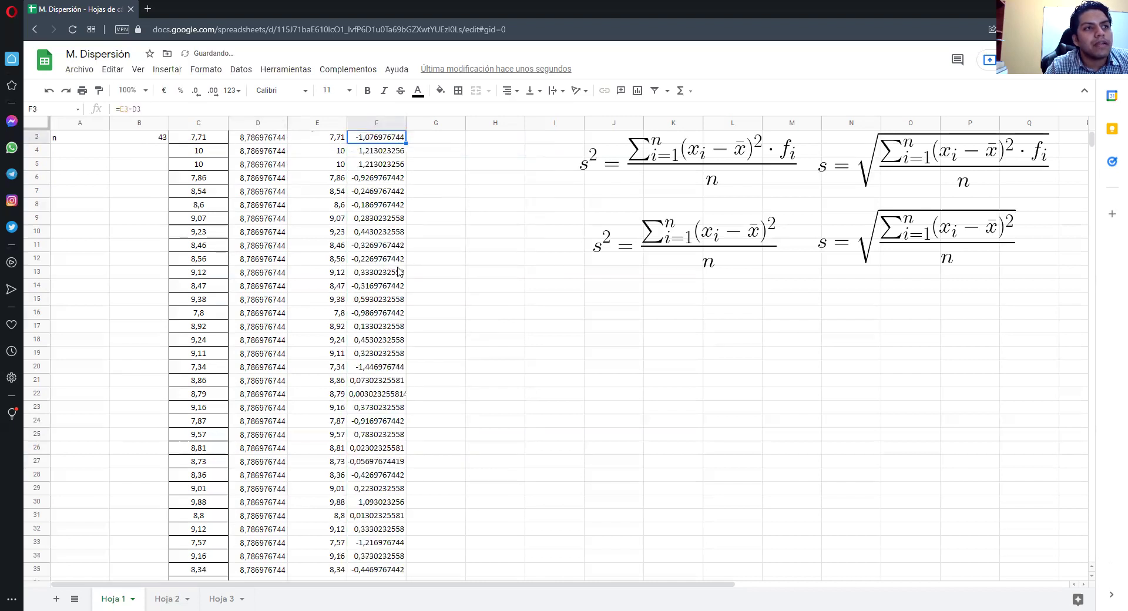
{"action": "scroll", "coordinate": [417, 370], "scroll_direction": "up", "scroll_amount": 5}
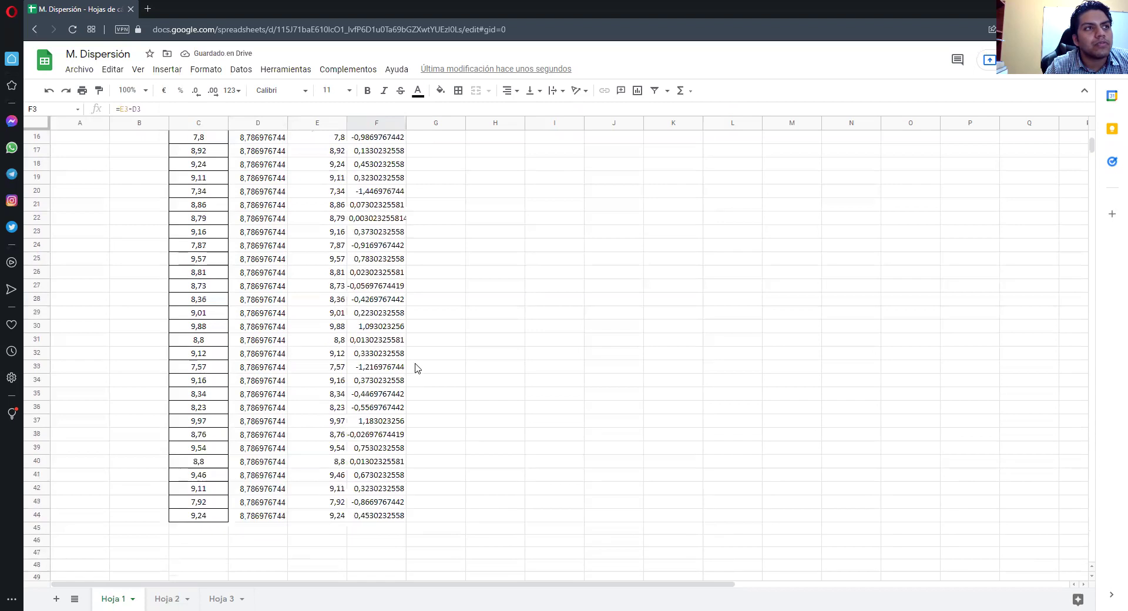
Copy the (xᵢ − x̄)² symbol image, paste it into the sheet, and place and shrink it at cell G1 as a heading.
{"action": "left_click", "coordinate": [453, 151]}
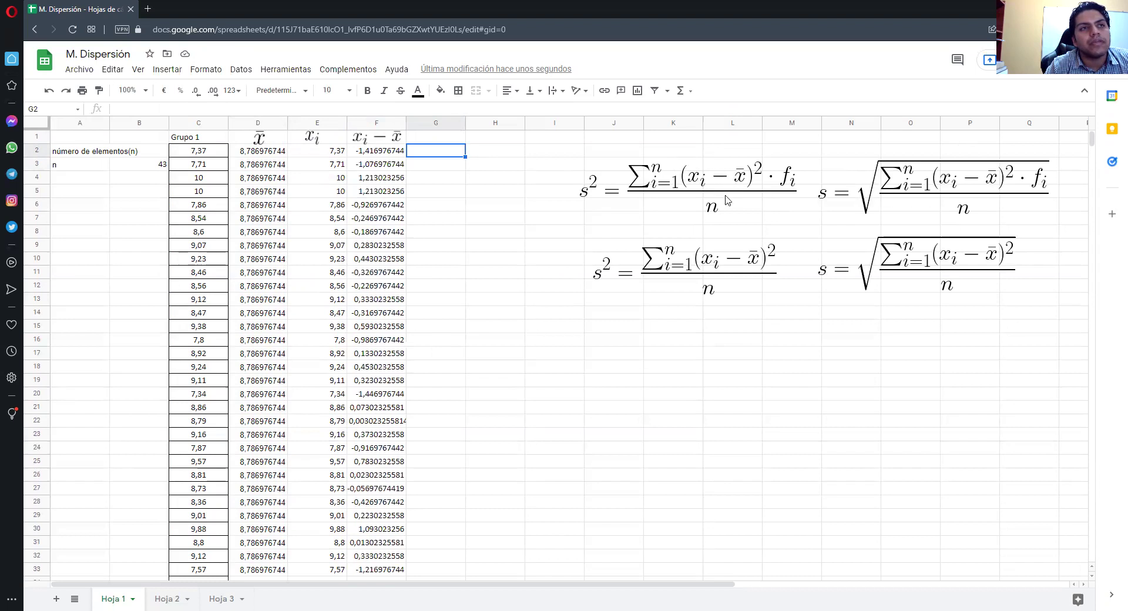
{"action": "left_click", "coordinate": [447, 140]}
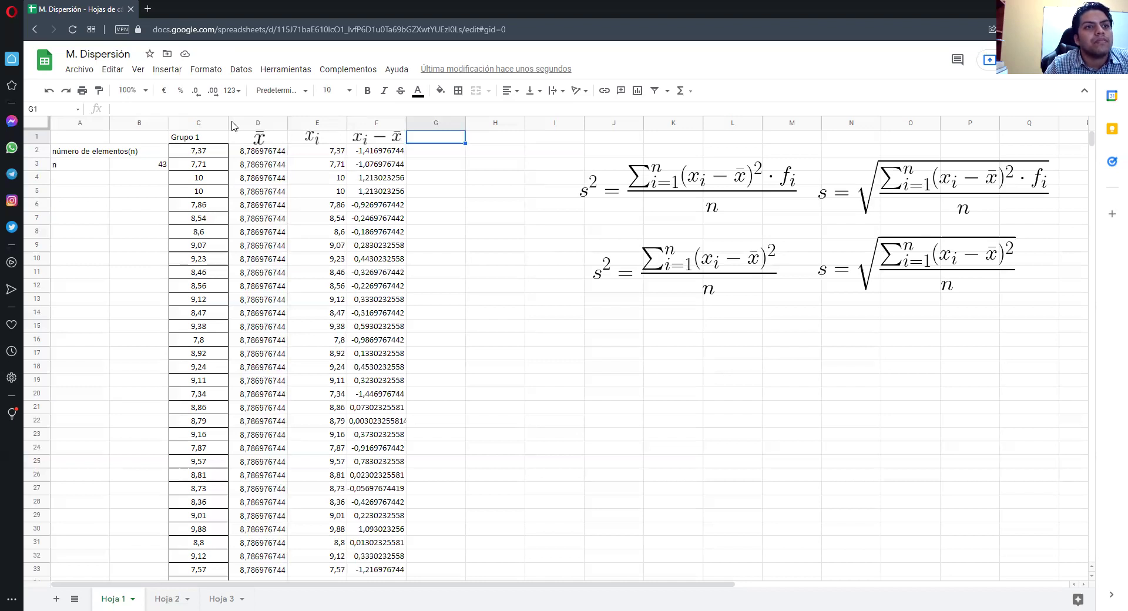
{"action": "right_click", "coordinate": [593, 353]}
{"action": "left_click", "coordinate": [629, 392]}
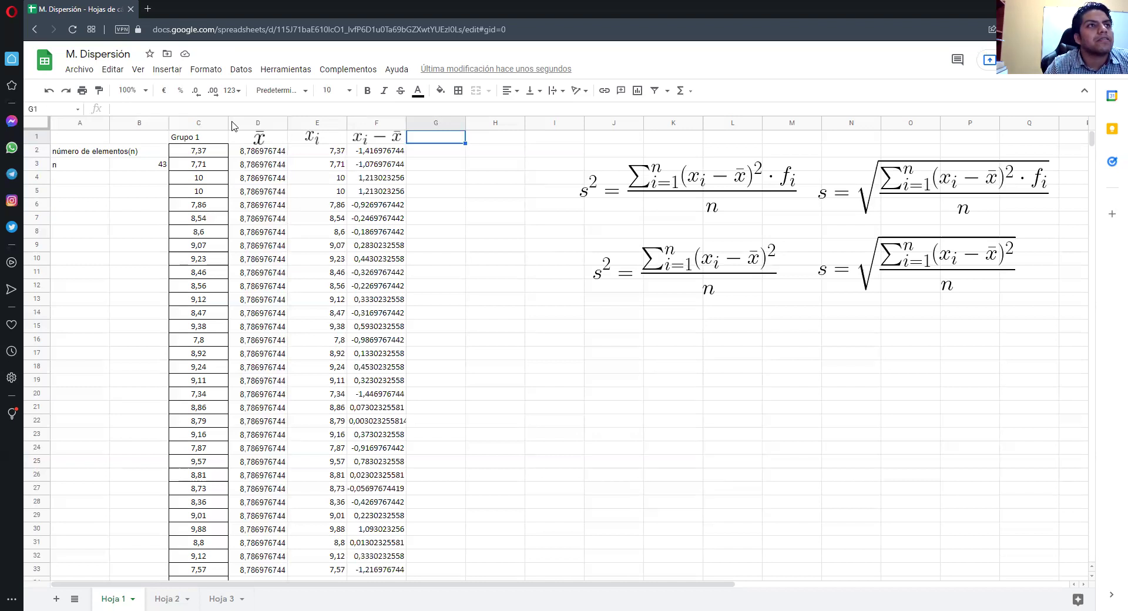
{"action": "left_click", "coordinate": [552, 183]}
{"action": "key", "text": "ctrl+v"}
{"action": "left_click", "coordinate": [549, 179]}
{"action": "left_click_drag", "start_coordinate": [554, 182], "coordinate": [464, 150]}
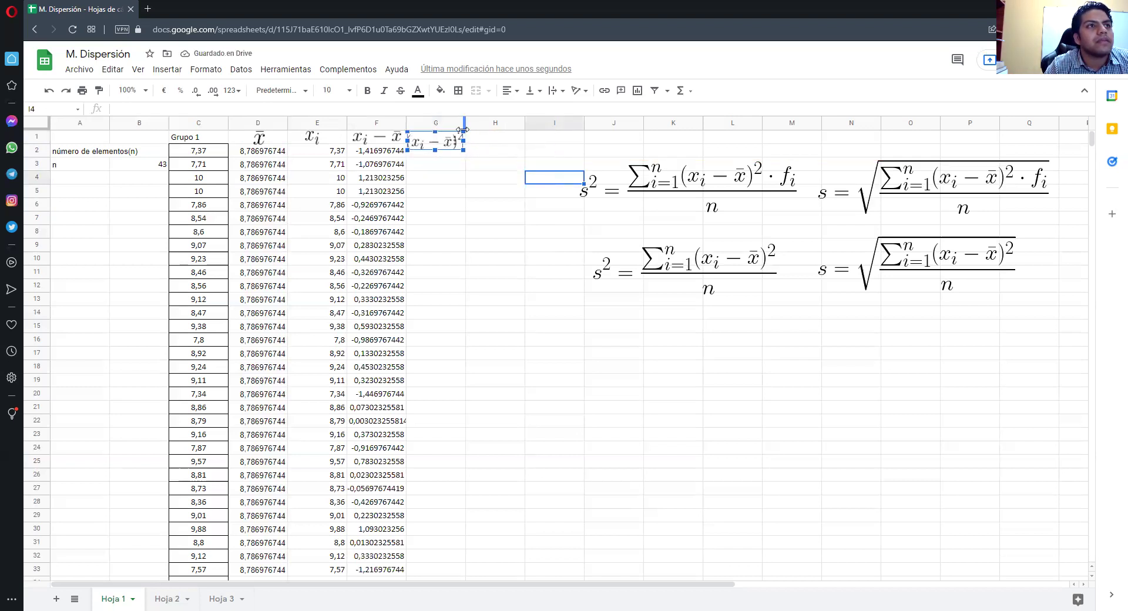
{"action": "left_click", "coordinate": [496, 152]}
{"action": "left_click", "coordinate": [454, 146]}
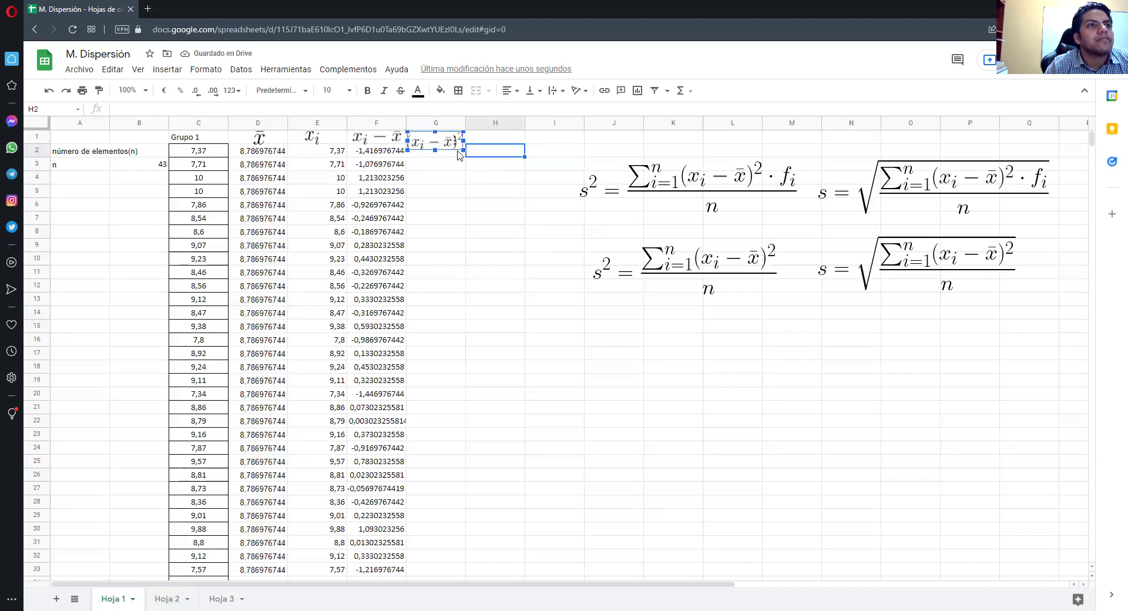
{"action": "left_click_drag", "start_coordinate": [463, 150], "coordinate": [449, 143]}
{"action": "left_click", "coordinate": [497, 154]}
{"action": "left_click", "coordinate": [440, 144]}
Enter =F2^2 in cell G2 and accept the suggested autofill to fill the squared deviations down to G44.
{"action": "left_click", "coordinate": [443, 154]}
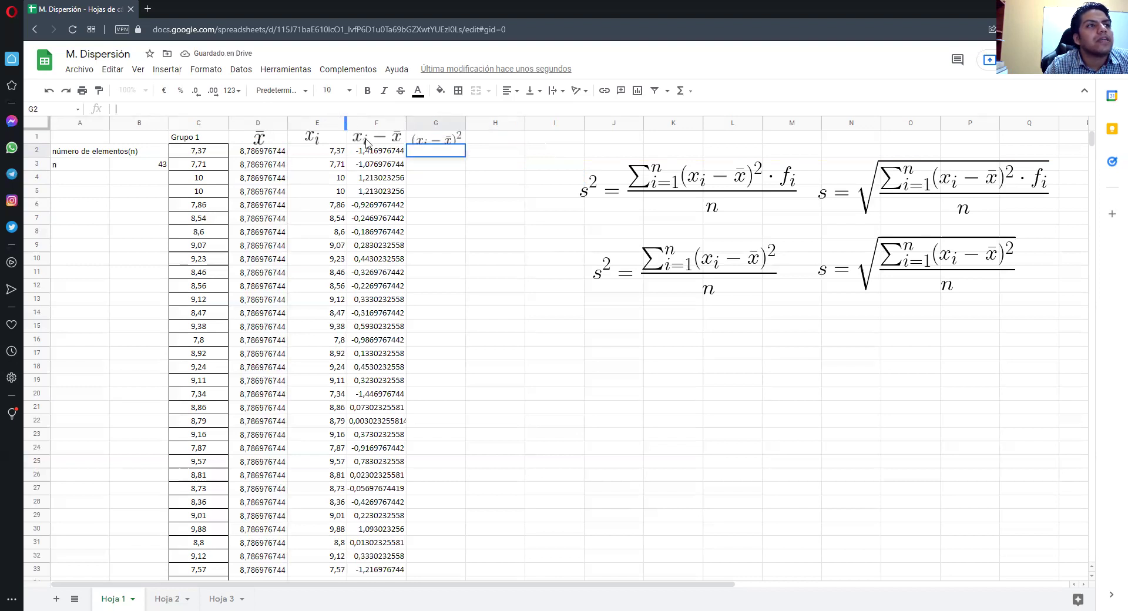
{"action": "left_click", "coordinate": [364, 108]}
{"action": "type", "text": "="}
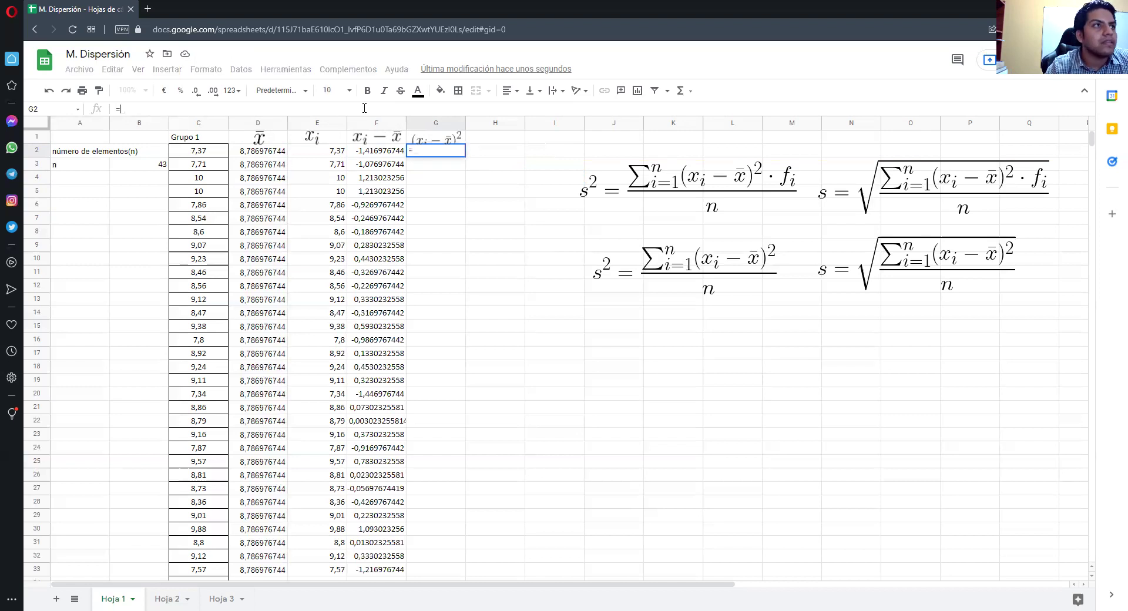
{"action": "left_click", "coordinate": [383, 153]}
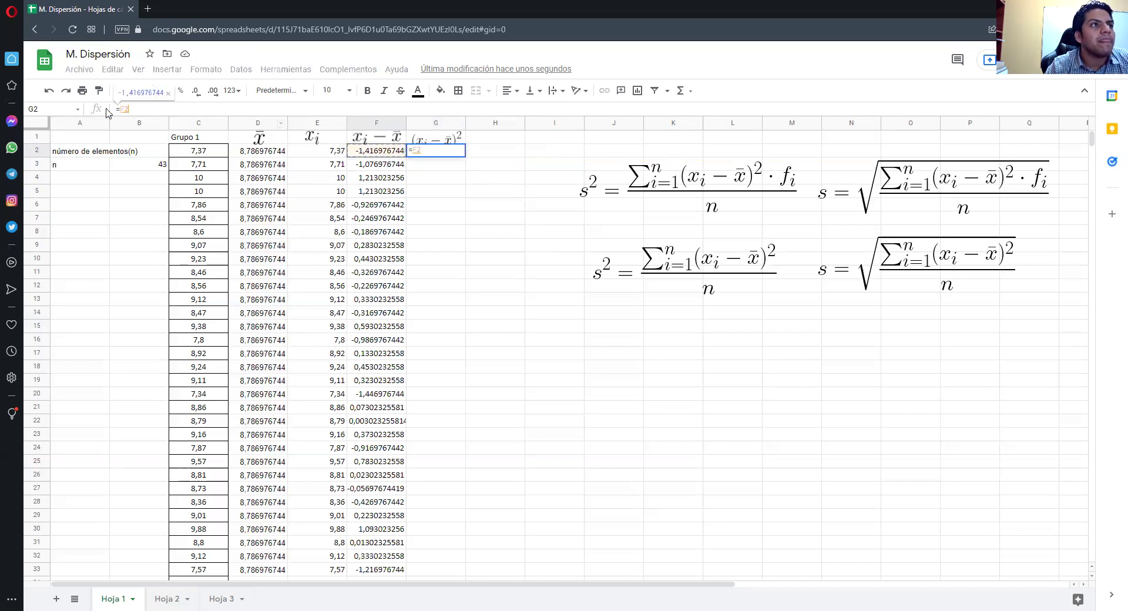
{"action": "left_click", "coordinate": [130, 111]}
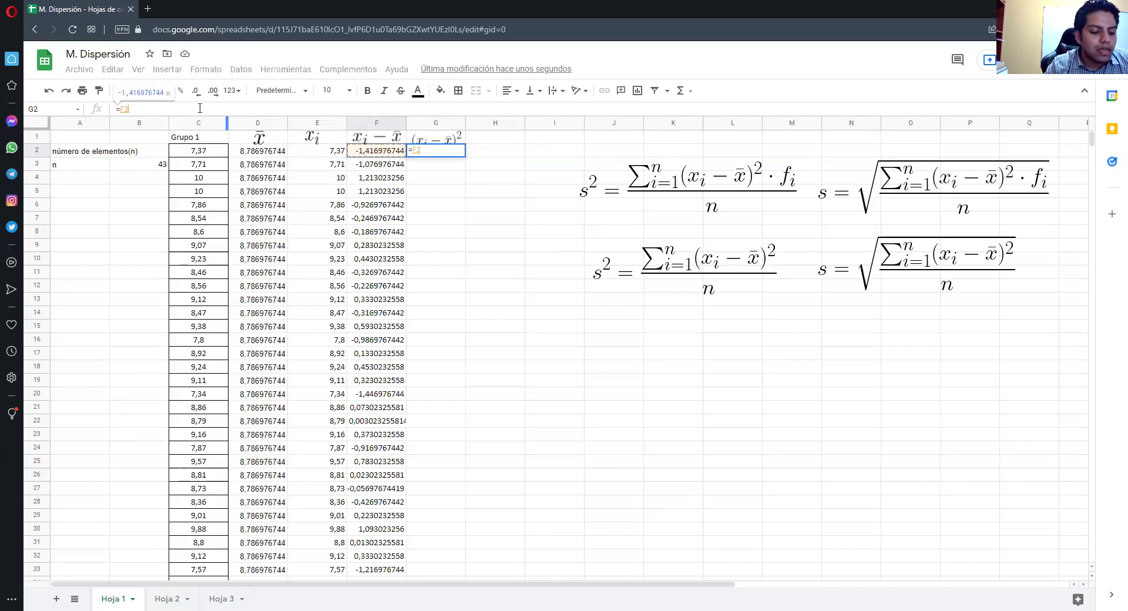
{"action": "type", "text": "^2"}
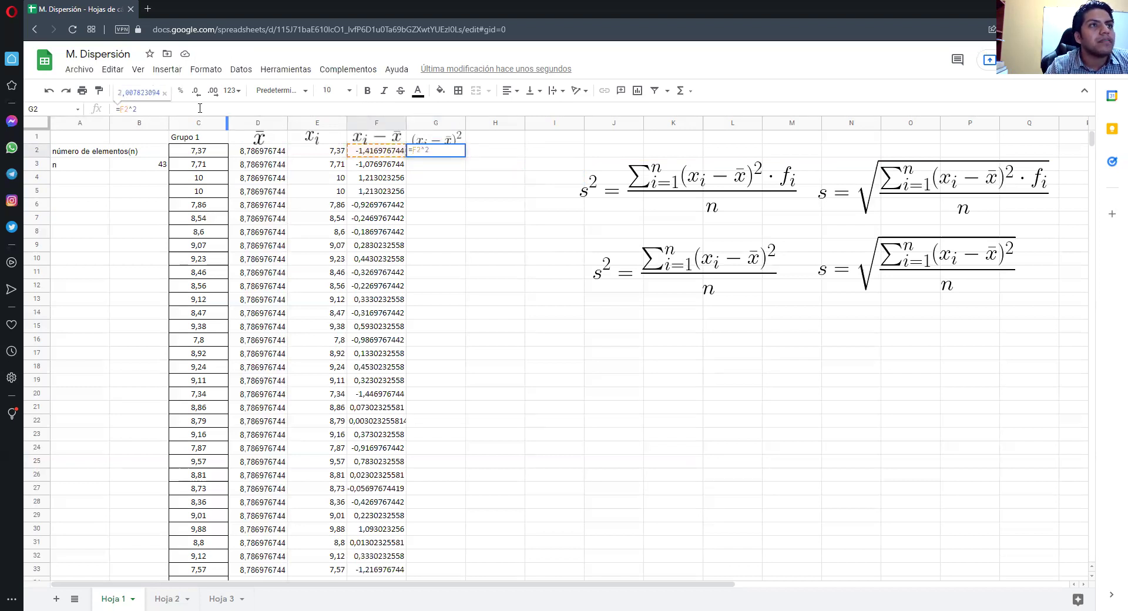
{"action": "key", "text": "Return"}
{"action": "left_click", "coordinate": [480, 228]}
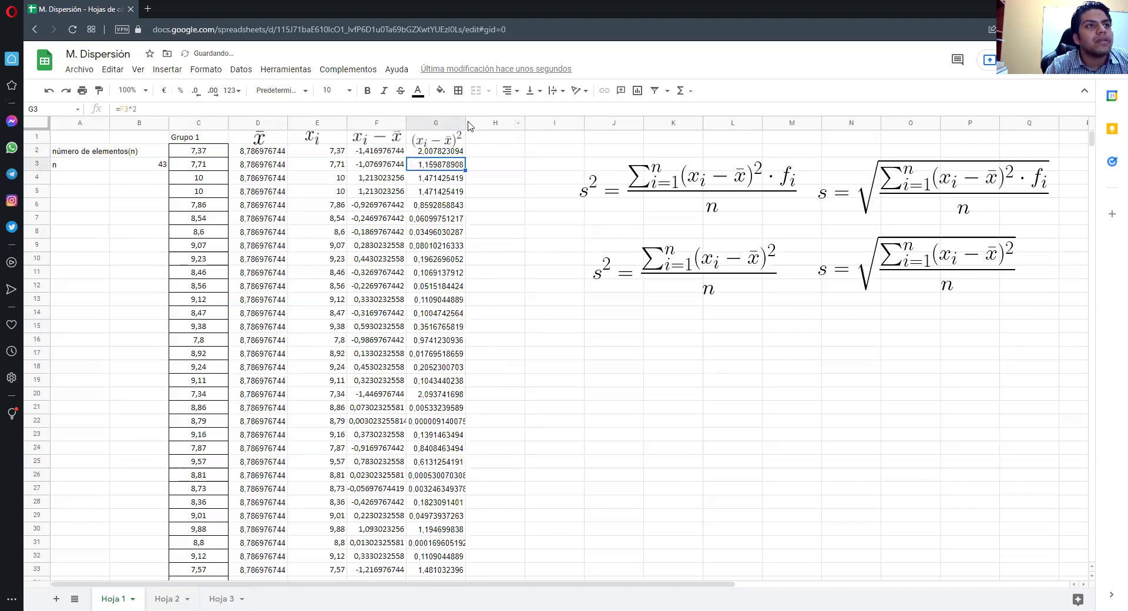
Widen columns F and G so their long decimal values fit.
{"action": "left_click_drag", "start_coordinate": [466, 123], "coordinate": [485, 123]}
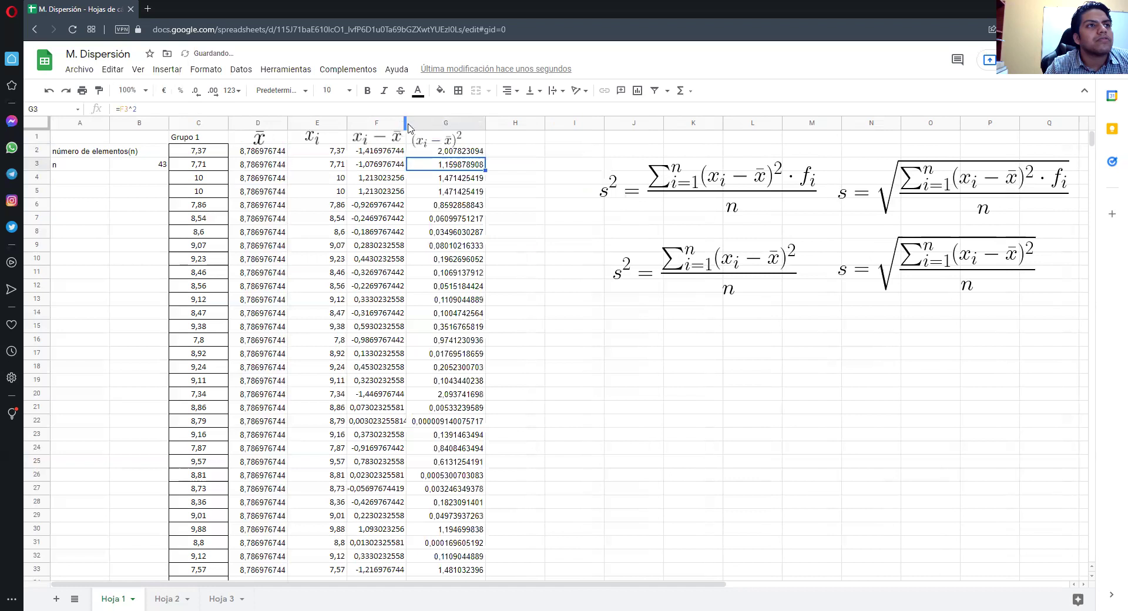
{"action": "left_click_drag", "start_coordinate": [406, 124], "coordinate": [421, 124]}
{"action": "left_click_drag", "start_coordinate": [501, 123], "coordinate": [516, 123]}
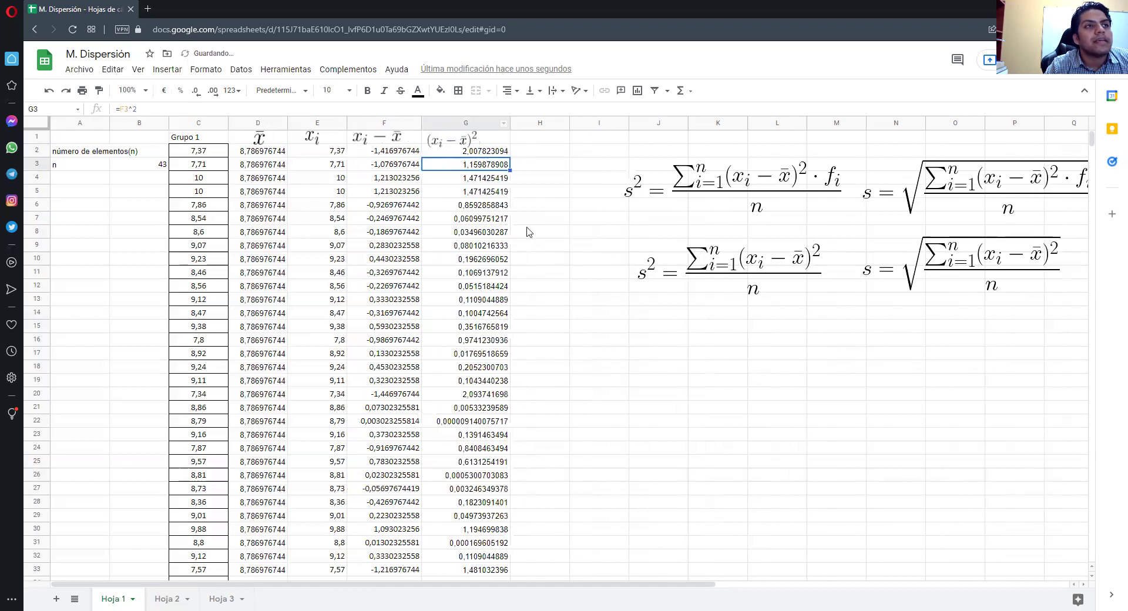
Copy the Σ(xᵢ − x̄)² symbol image, paste it below the data and shrink it beside cells G45 and G46 as a label.
{"action": "scroll", "coordinate": [525, 298], "scroll_direction": "down", "scroll_amount": 1}
{"action": "scroll", "coordinate": [432, 506], "scroll_direction": "down", "scroll_amount": 5}
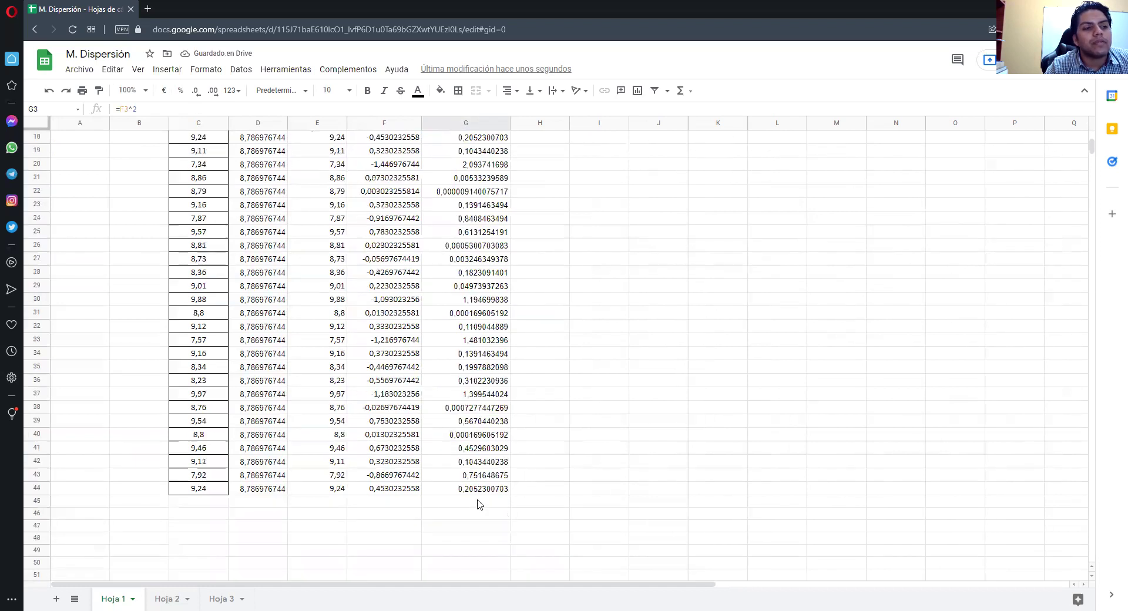
{"action": "left_click", "coordinate": [405, 502]}
{"action": "left_click", "coordinate": [479, 504]}
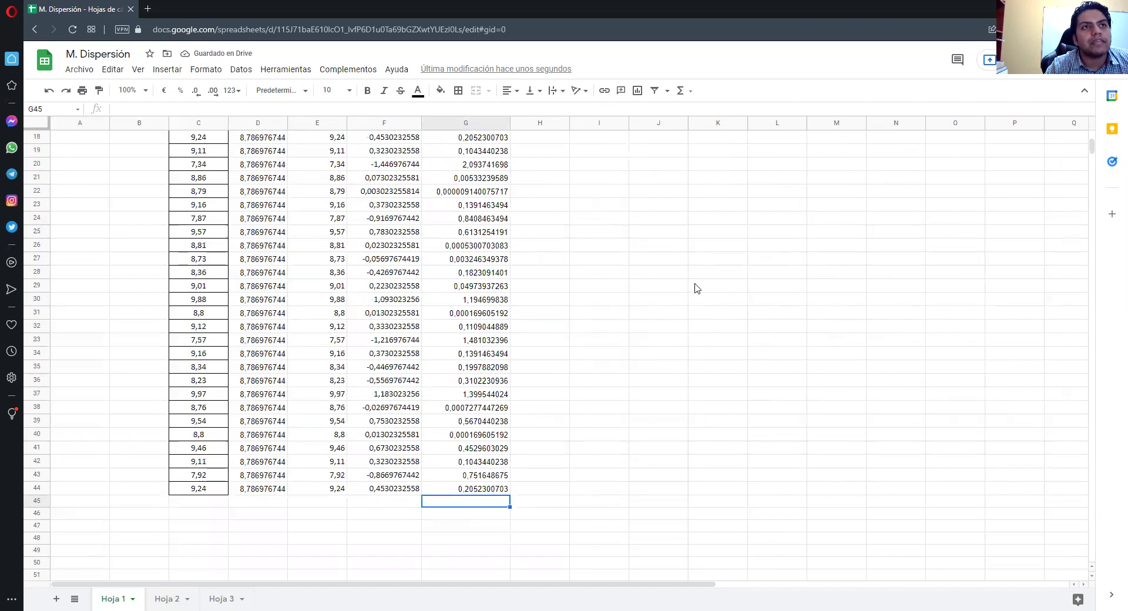
{"action": "scroll", "coordinate": [696, 288], "scroll_direction": "up", "scroll_amount": 6}
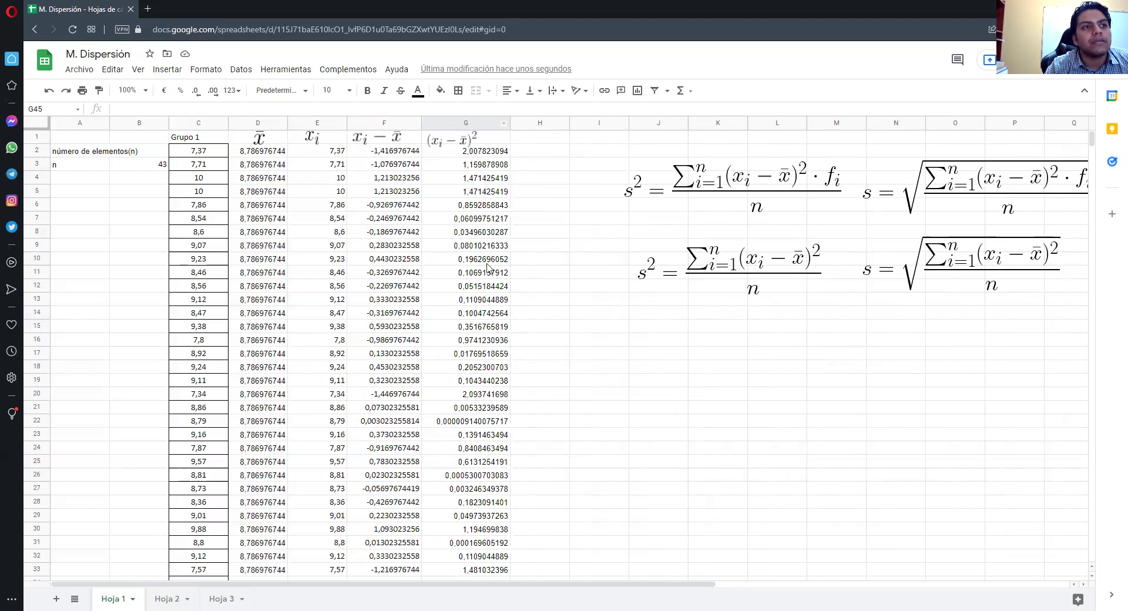
{"action": "scroll", "coordinate": [490, 470], "scroll_direction": "down", "scroll_amount": 7}
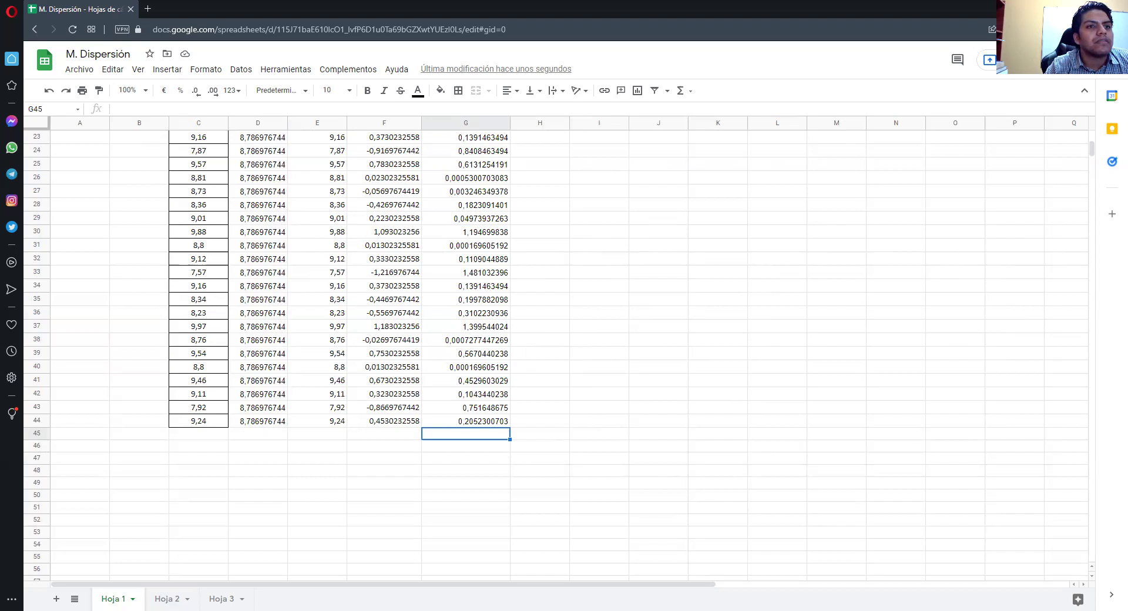
{"action": "right_click", "coordinate": [649, 359]}
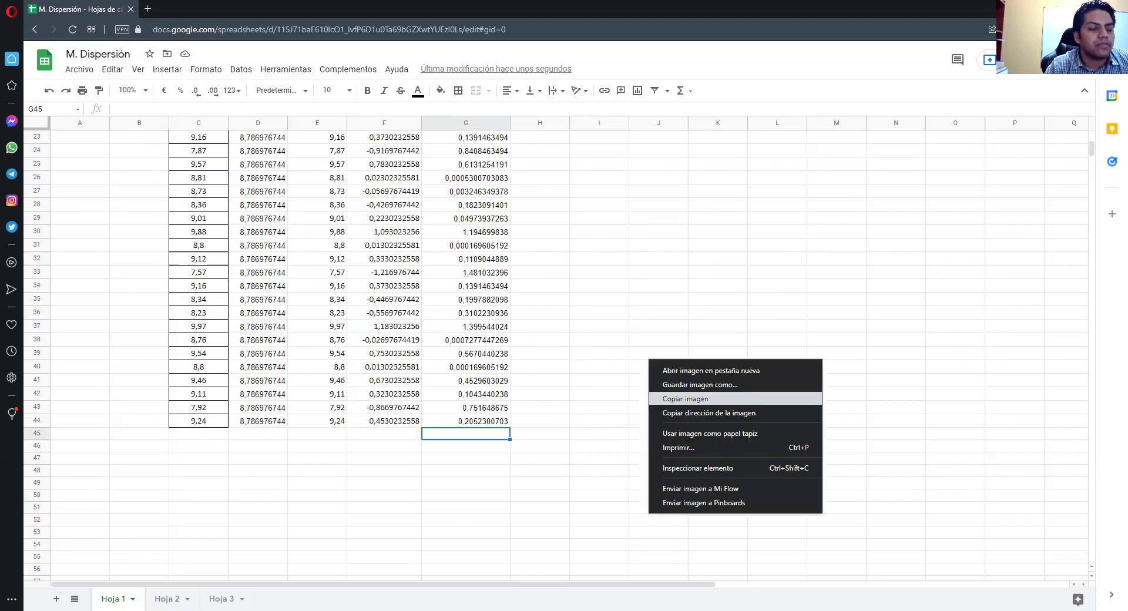
{"action": "left_click", "coordinate": [685, 398]}
{"action": "key", "text": "ctrl+v"}
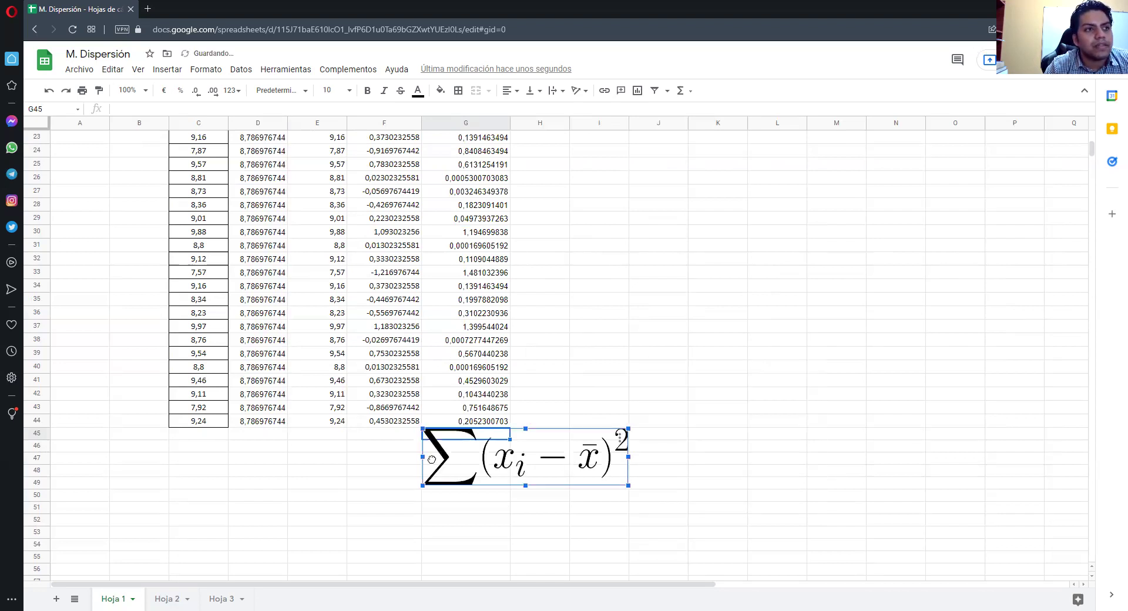
{"action": "left_click_drag", "start_coordinate": [492, 487], "coordinate": [405, 442]}
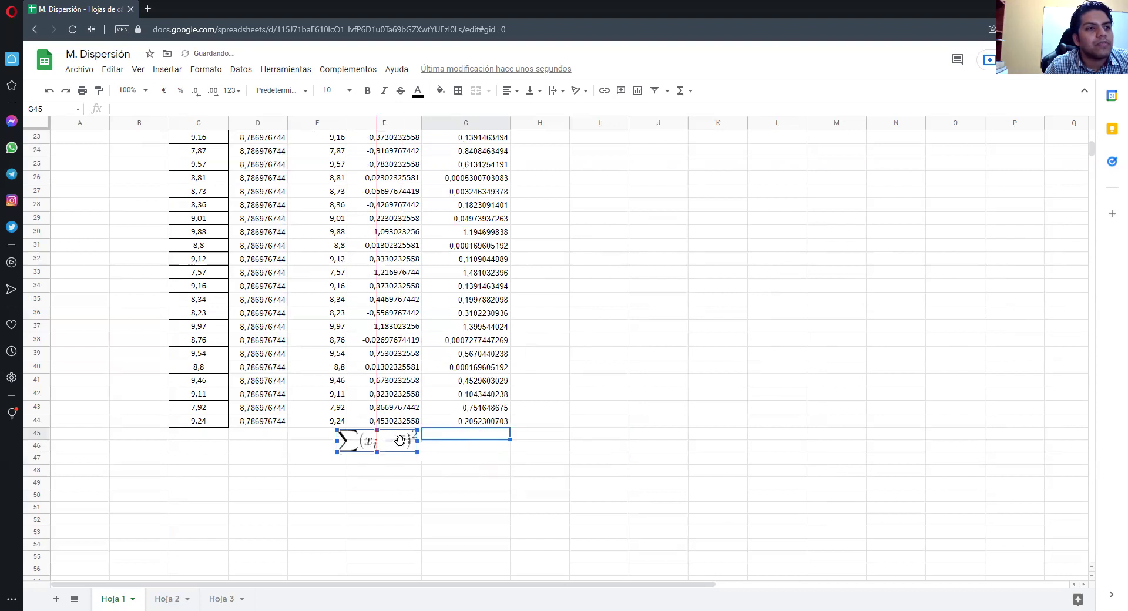
Enter =SUMA(G2:G44) in cell G46 to total the squared deviations.
{"action": "left_click", "coordinate": [470, 446]}
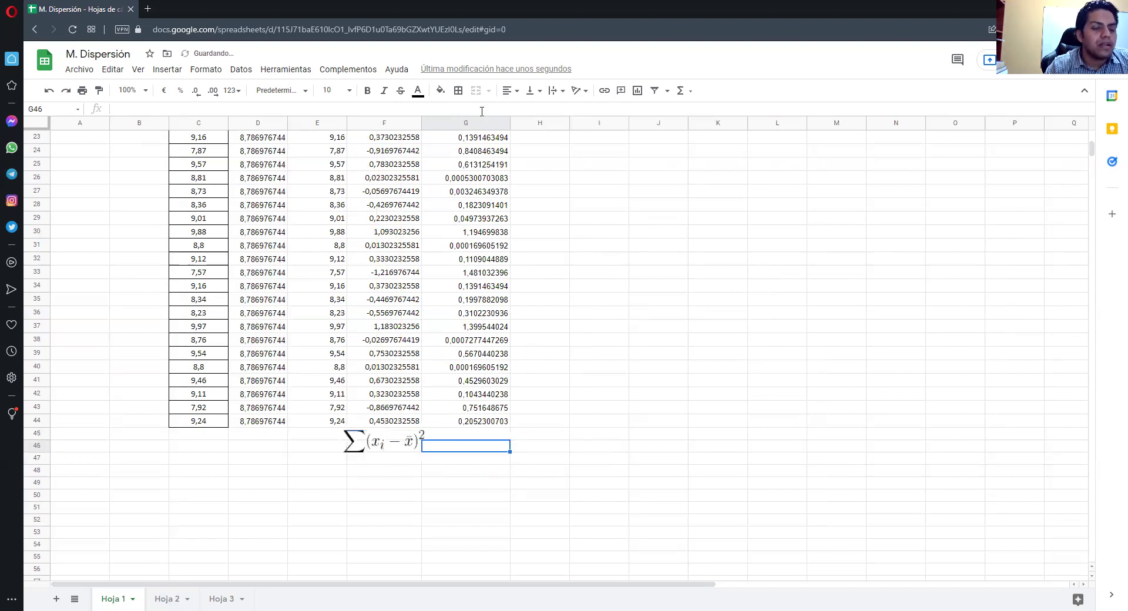
{"action": "type", "text": "="}
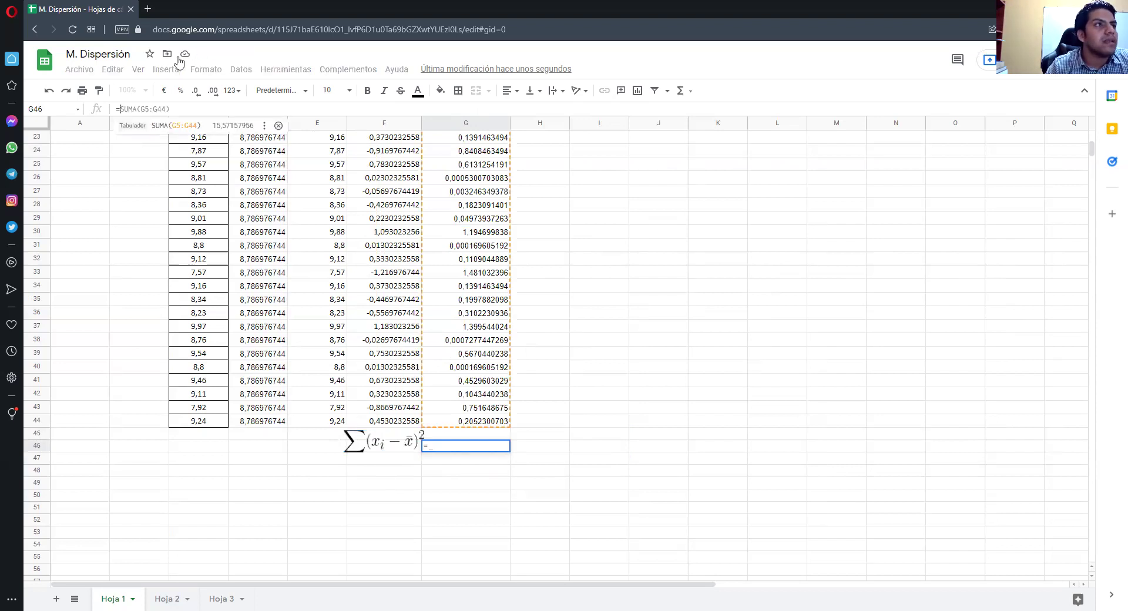
{"action": "type", "text": "SU"}
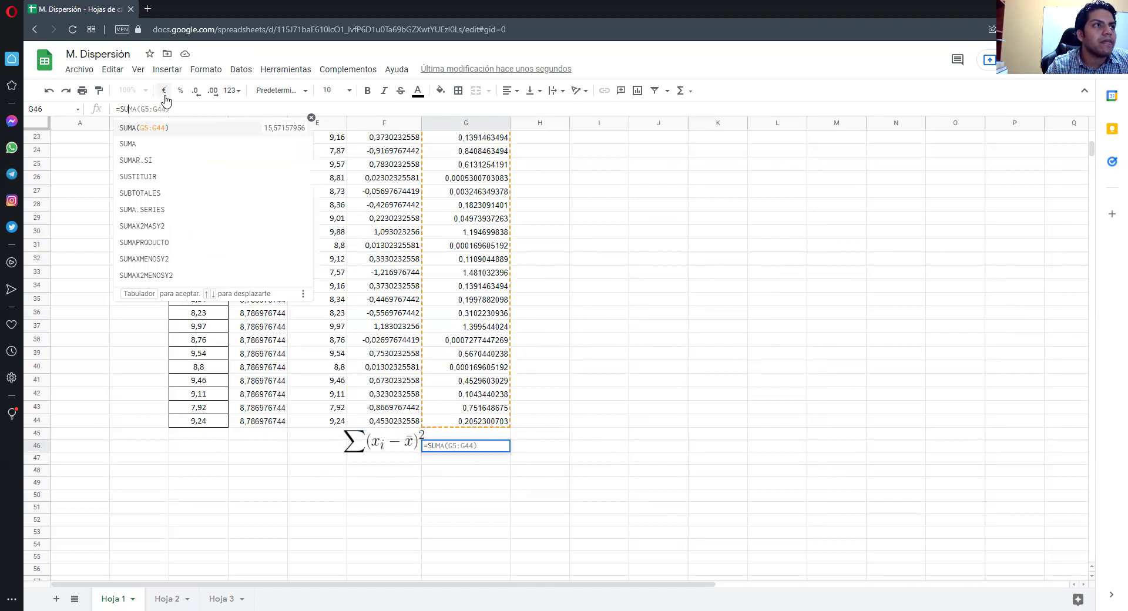
{"action": "type", "text": "MA("}
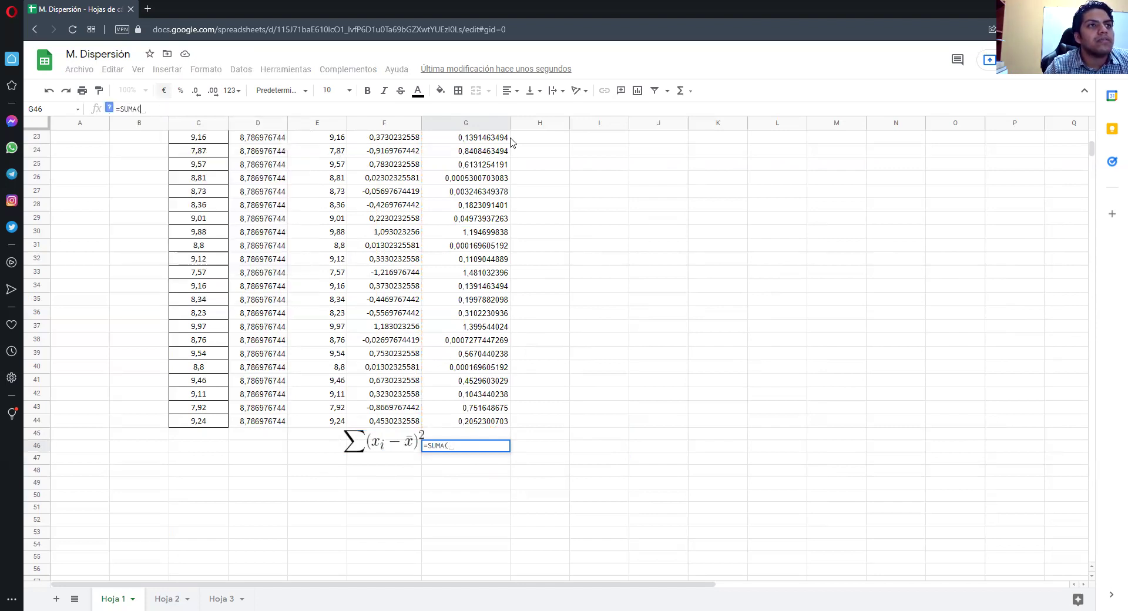
{"action": "scroll", "coordinate": [512, 141], "scroll_direction": "up", "scroll_amount": 8}
{"action": "left_click", "coordinate": [488, 153]}
{"action": "left_click_drag", "start_coordinate": [474, 580], "coordinate": [501, 512]}
{"action": "key", "text": "Return"}
{"action": "left_click", "coordinate": [493, 532]}
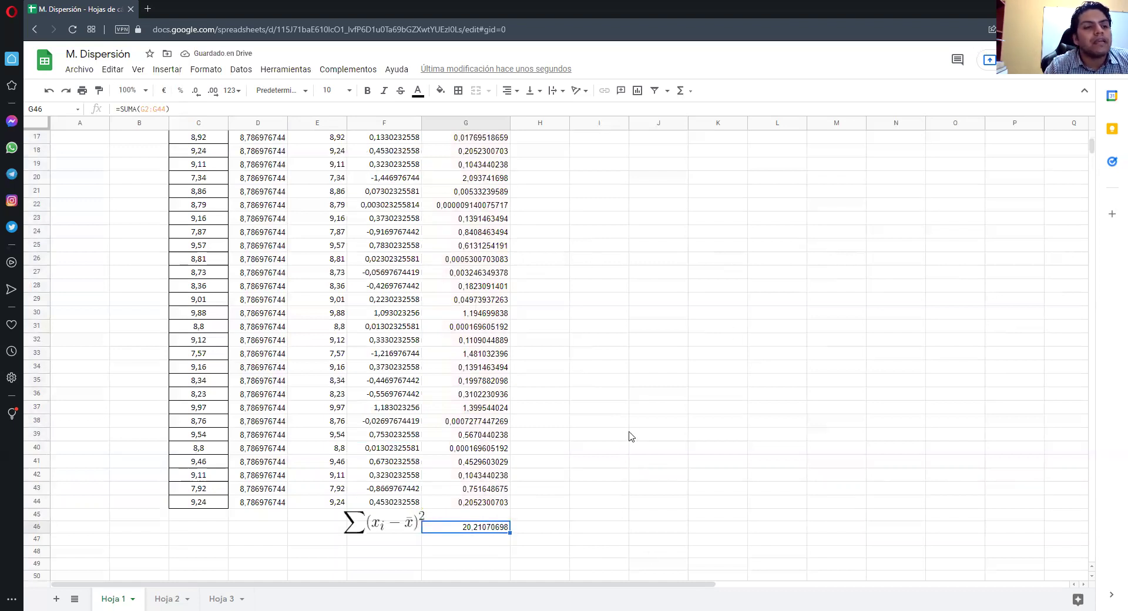
Paste the S² symbol image below the sum label and position it over cell F48 as the variance label.
{"action": "scroll", "coordinate": [631, 436], "scroll_direction": "up", "scroll_amount": 5}
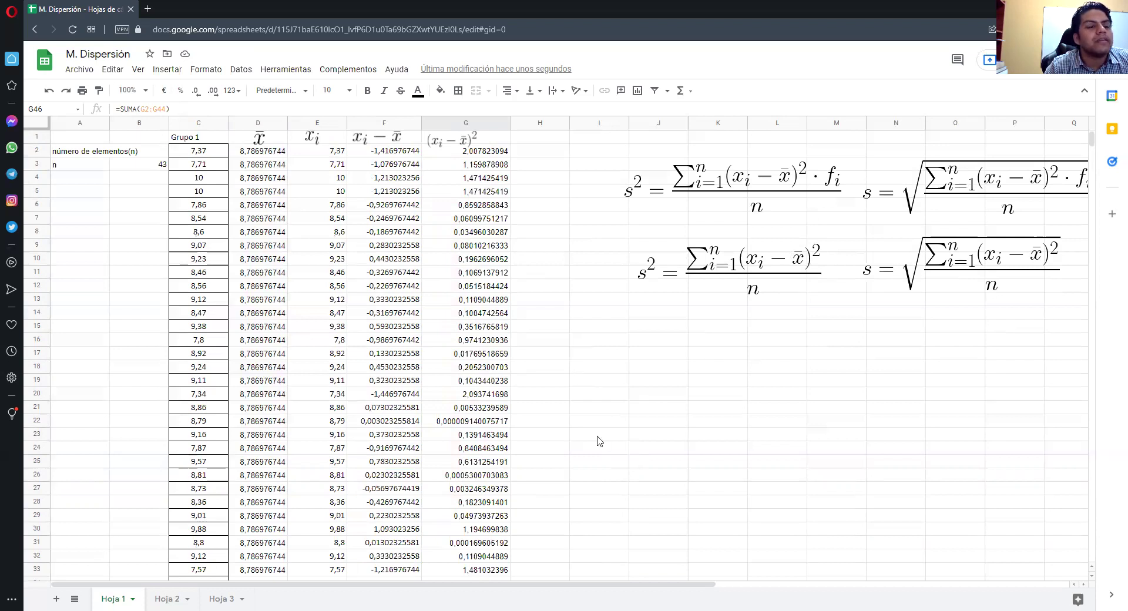
{"action": "scroll", "coordinate": [629, 392], "scroll_direction": "down", "scroll_amount": 6}
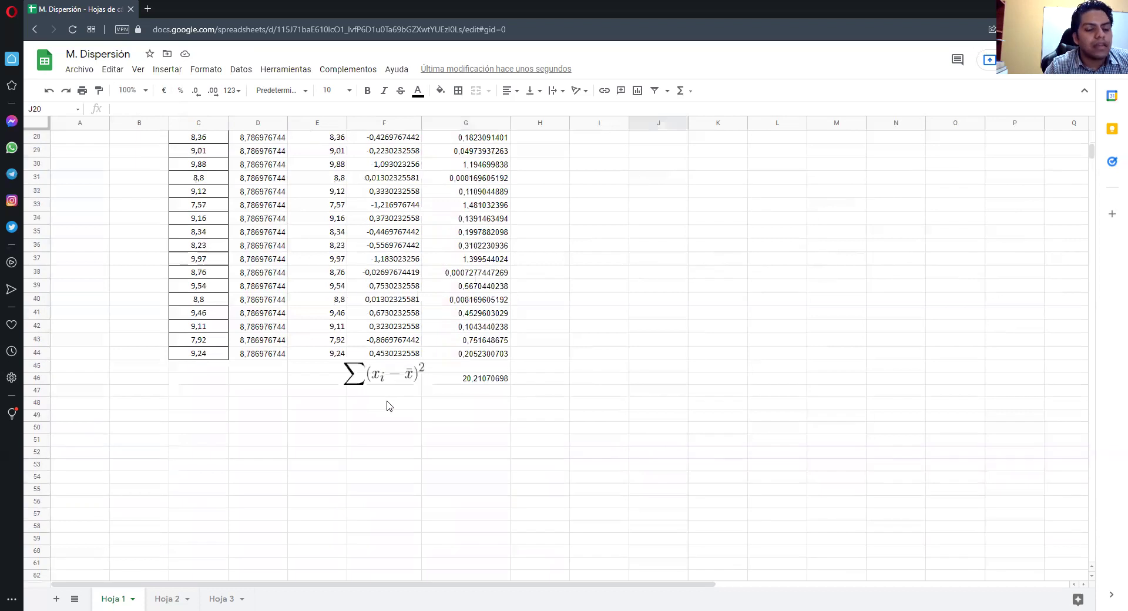
{"action": "left_click", "coordinate": [387, 403]}
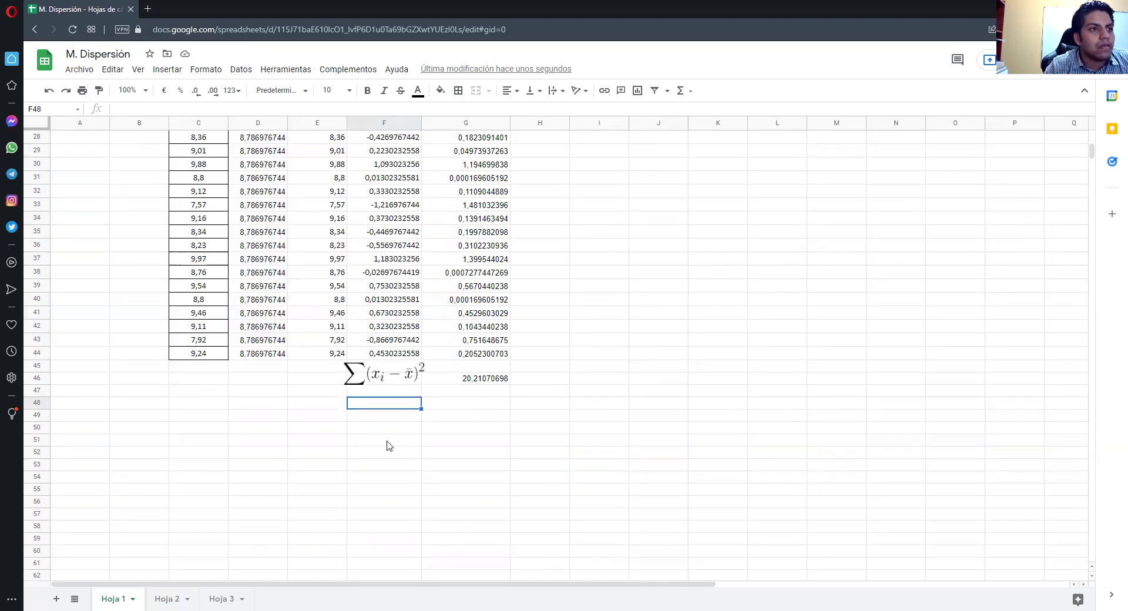
{"action": "key", "text": "ctrl+v"}
{"action": "left_click_drag", "start_coordinate": [356, 405], "coordinate": [385, 400]}
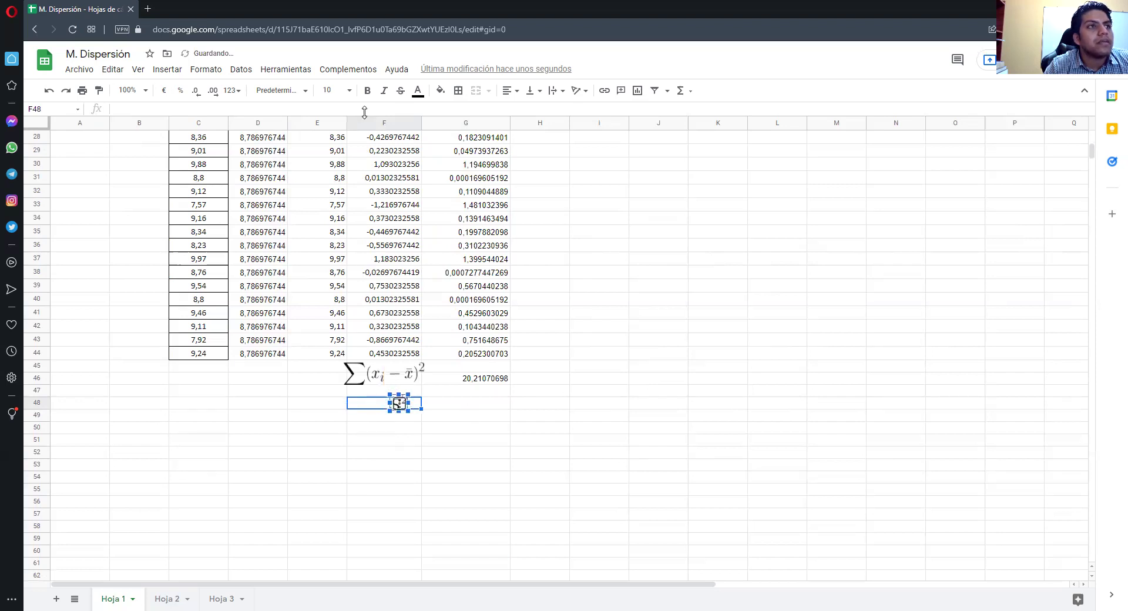
Enter =G46/B3 in cell G48 to compute the variance from the sum and the number of elements.
{"action": "left_click", "coordinate": [468, 405]}
{"action": "type", "text": "="}
{"action": "left_click", "coordinate": [498, 381]}
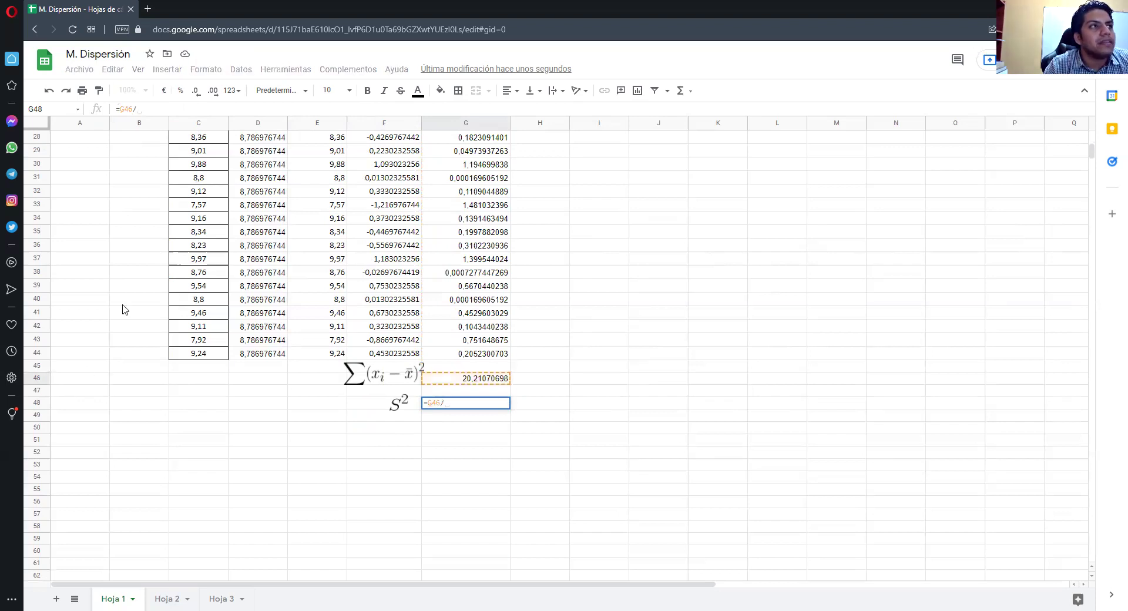
{"action": "scroll", "coordinate": [147, 188], "scroll_direction": "up", "scroll_amount": 9}
{"action": "left_click", "coordinate": [151, 171]}
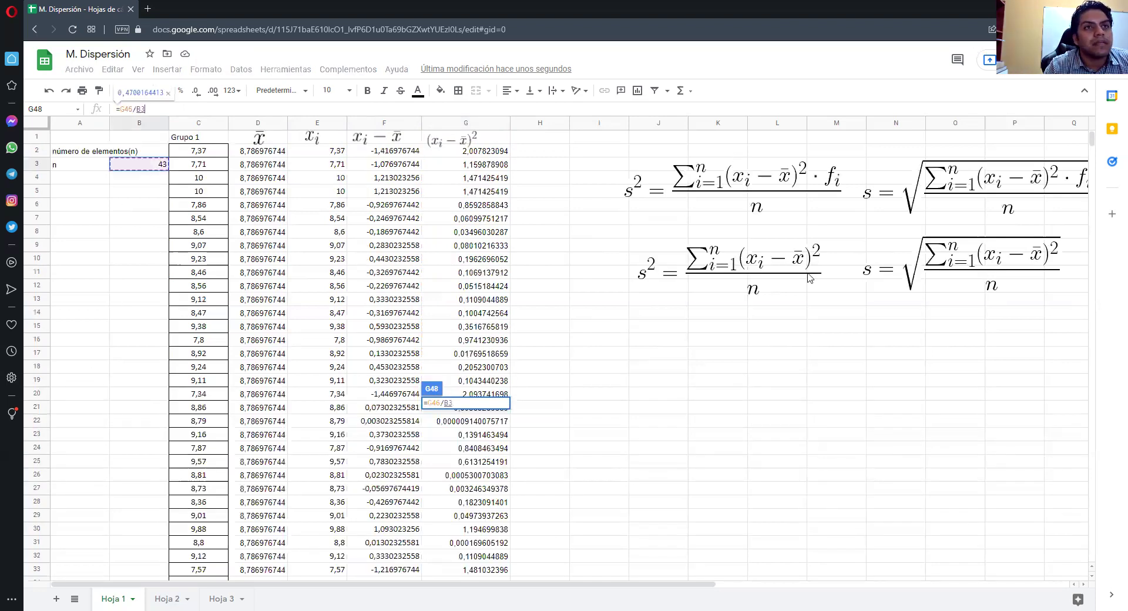
{"action": "scroll", "coordinate": [818, 297], "scroll_direction": "down", "scroll_amount": 9}
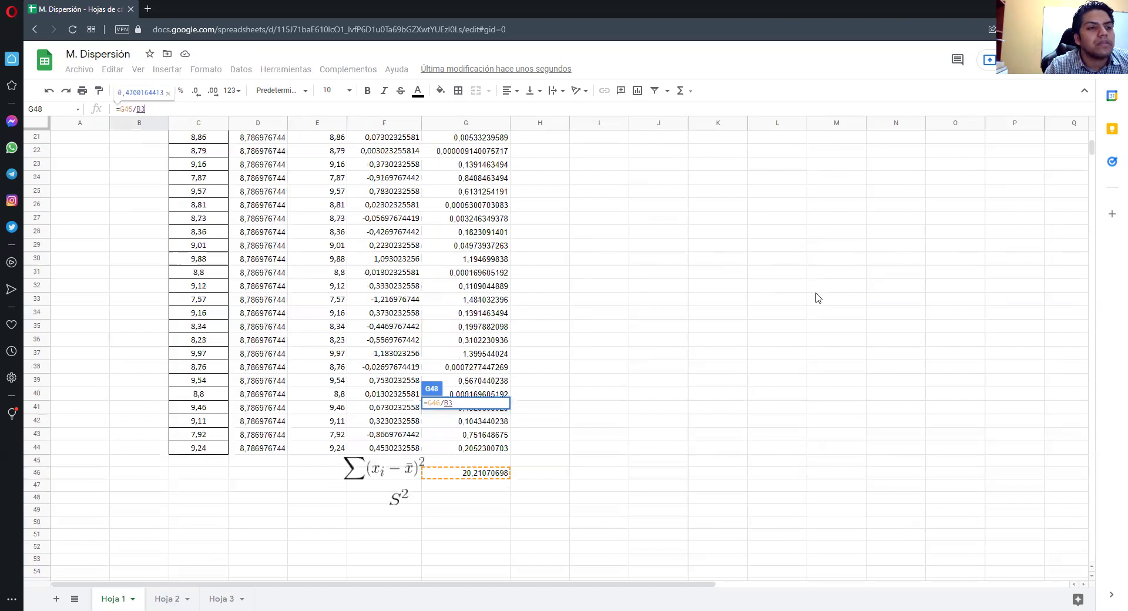
{"action": "key", "text": "Return"}
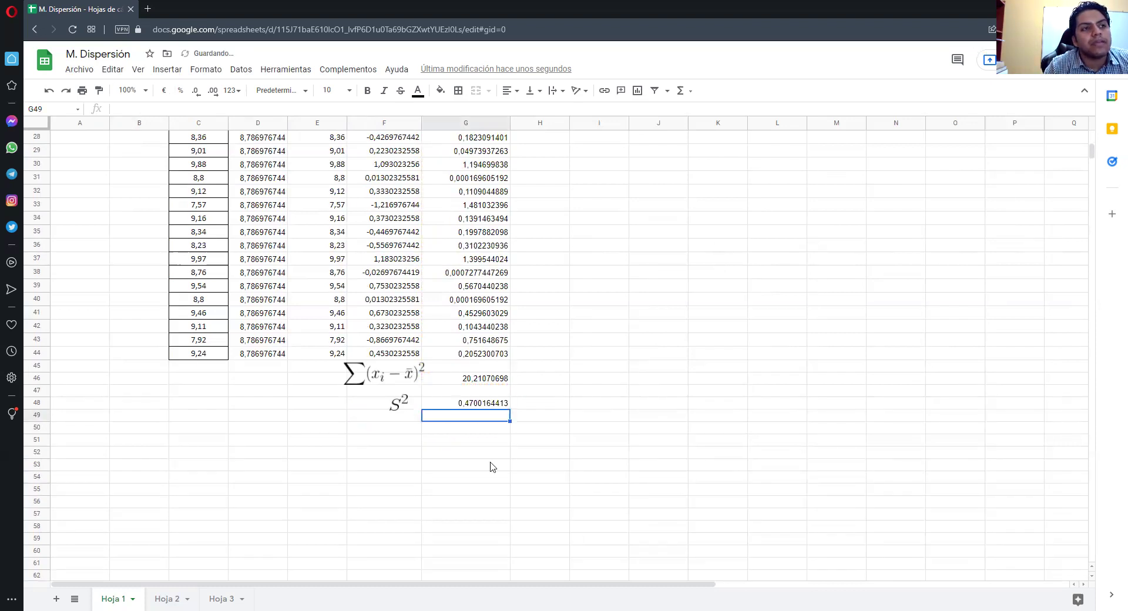
{"action": "left_click", "coordinate": [472, 404]}
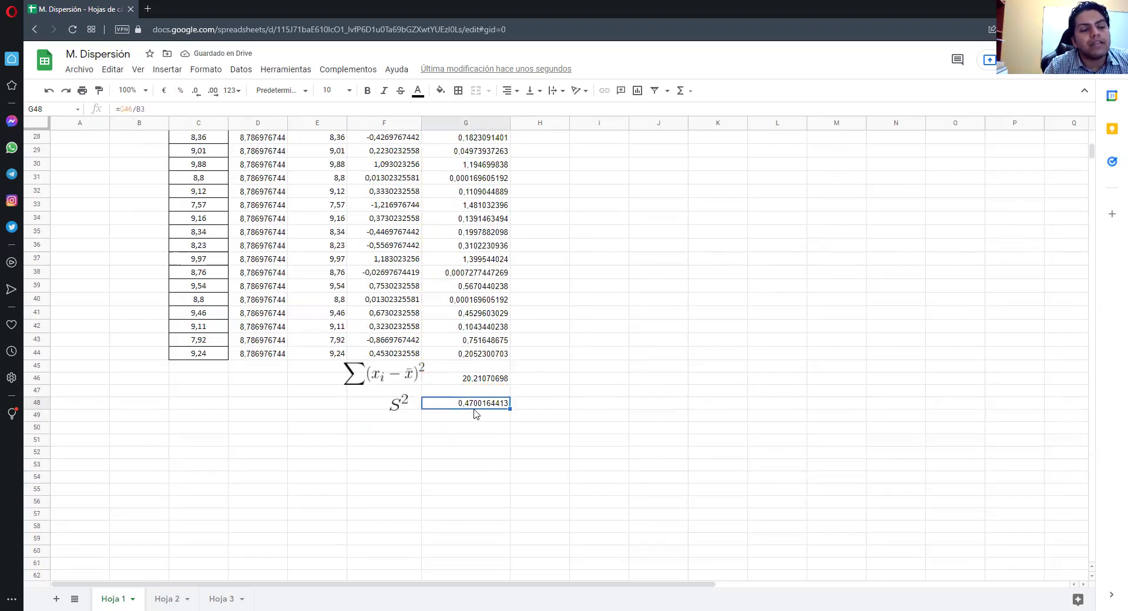
Enter the label "por función" in cell H48, beside the computed variance.
{"action": "left_click", "coordinate": [561, 408]}
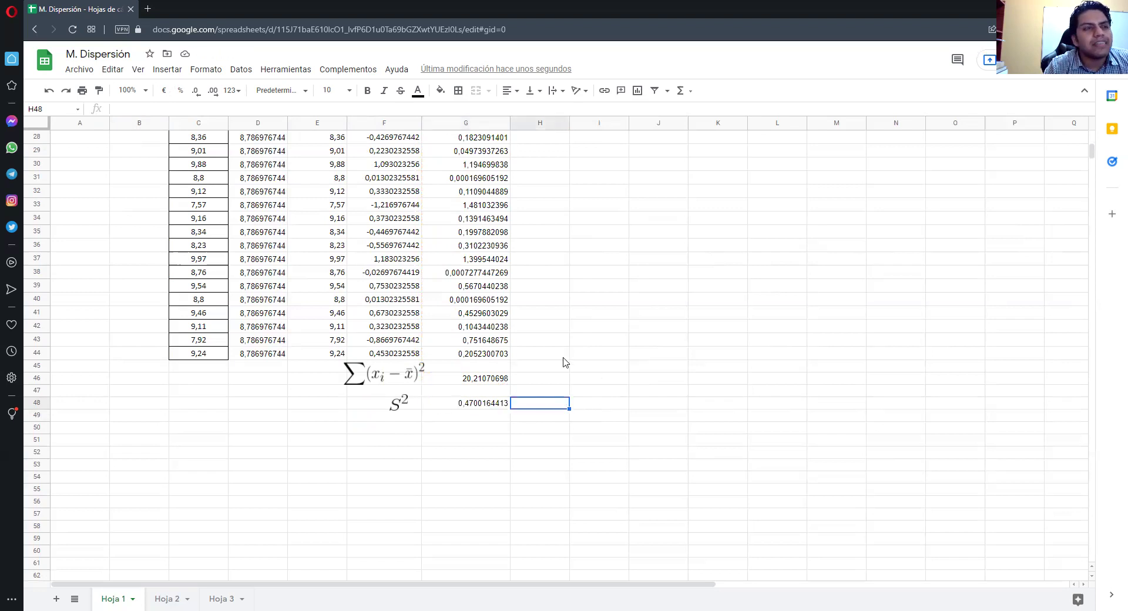
{"action": "scroll", "coordinate": [562, 362], "scroll_direction": "up", "scroll_amount": 8}
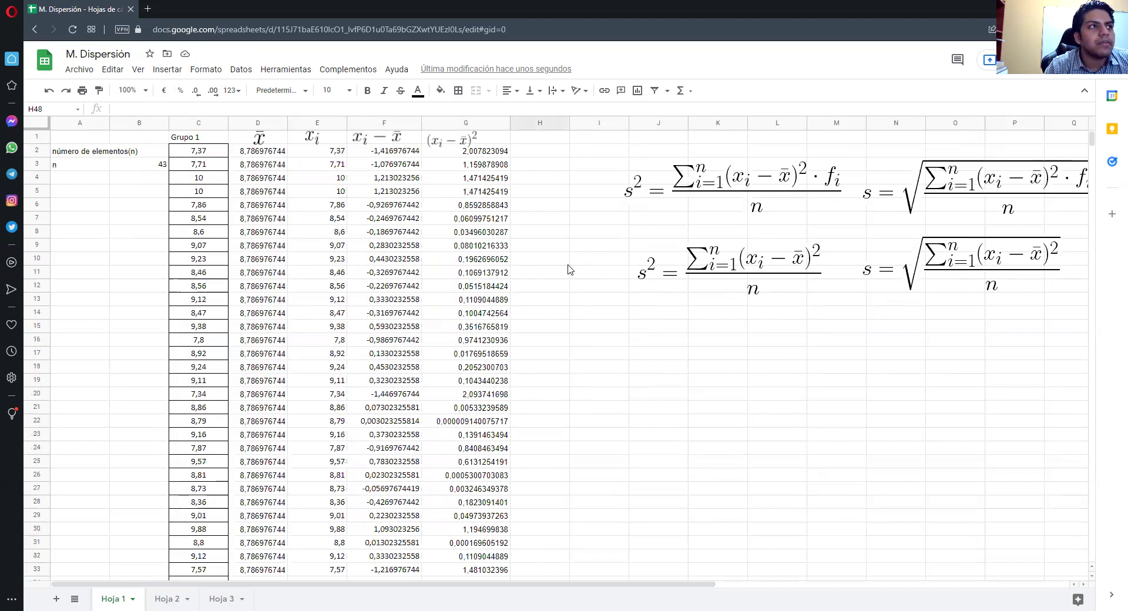
{"action": "scroll", "coordinate": [568, 270], "scroll_direction": "down", "scroll_amount": 1}
{"action": "scroll", "coordinate": [177, 258], "scroll_direction": "down", "scroll_amount": 4}
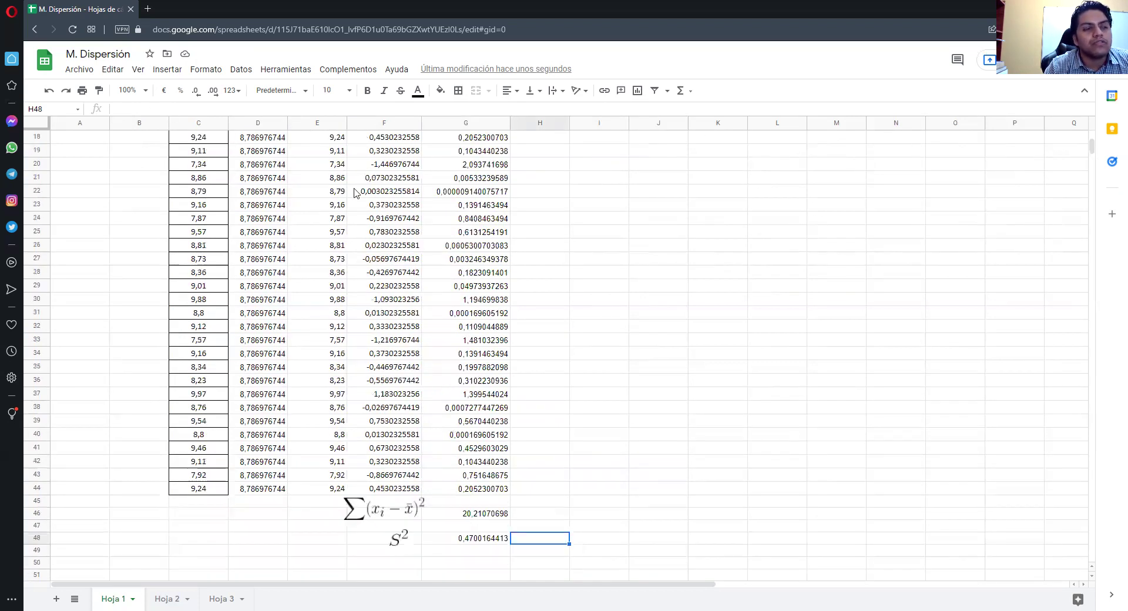
{"action": "scroll", "coordinate": [536, 486], "scroll_direction": "down", "scroll_amount": 2}
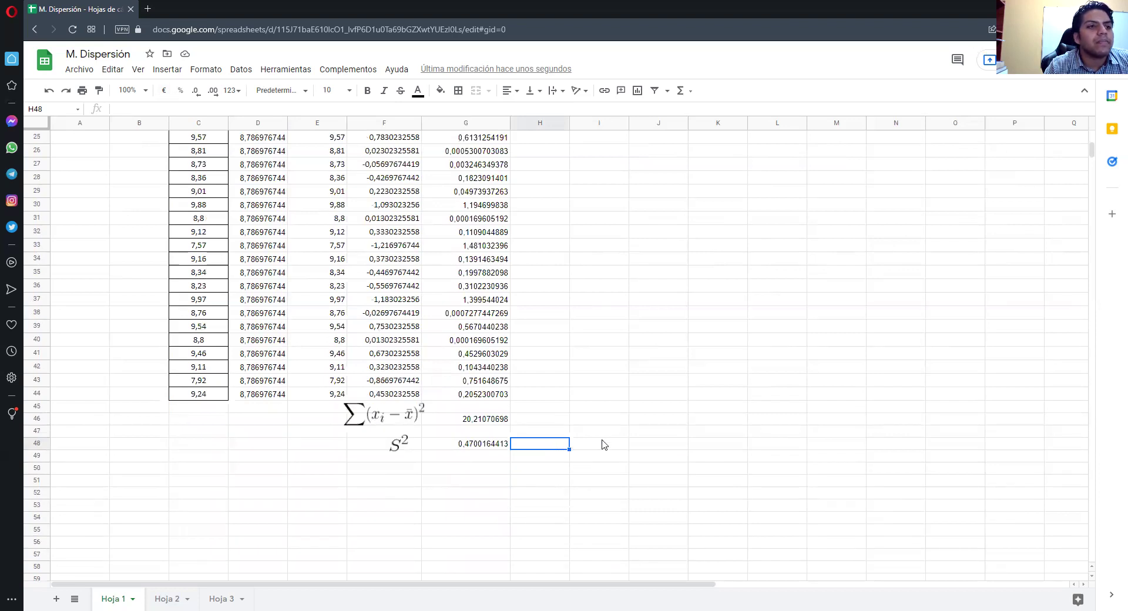
{"action": "left_click", "coordinate": [595, 447]}
{"action": "left_click", "coordinate": [555, 450]}
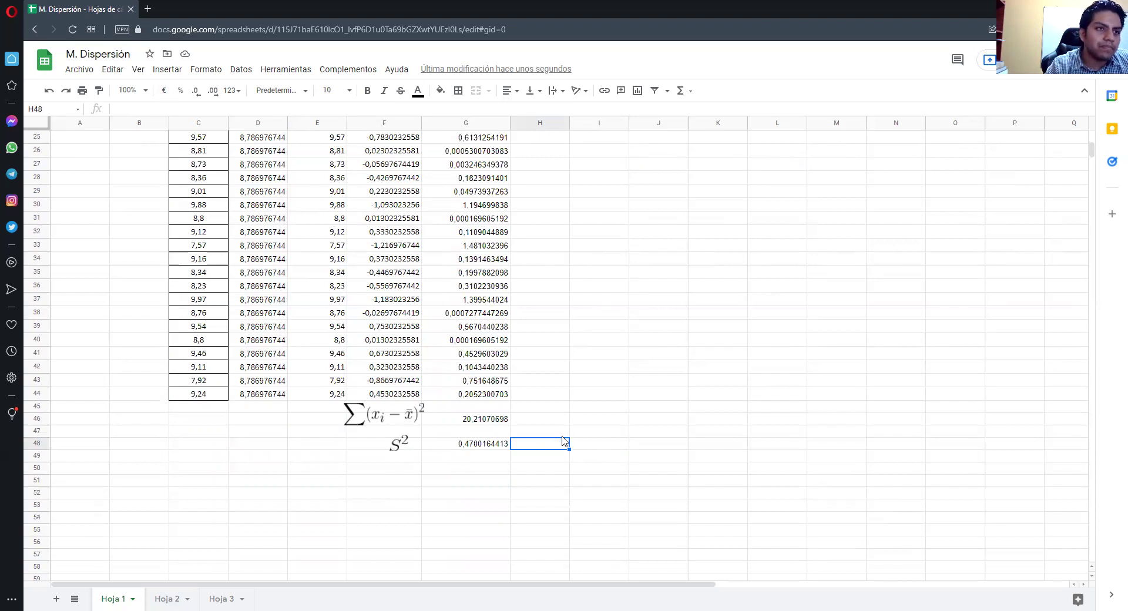
{"action": "type", "text": "por func"}
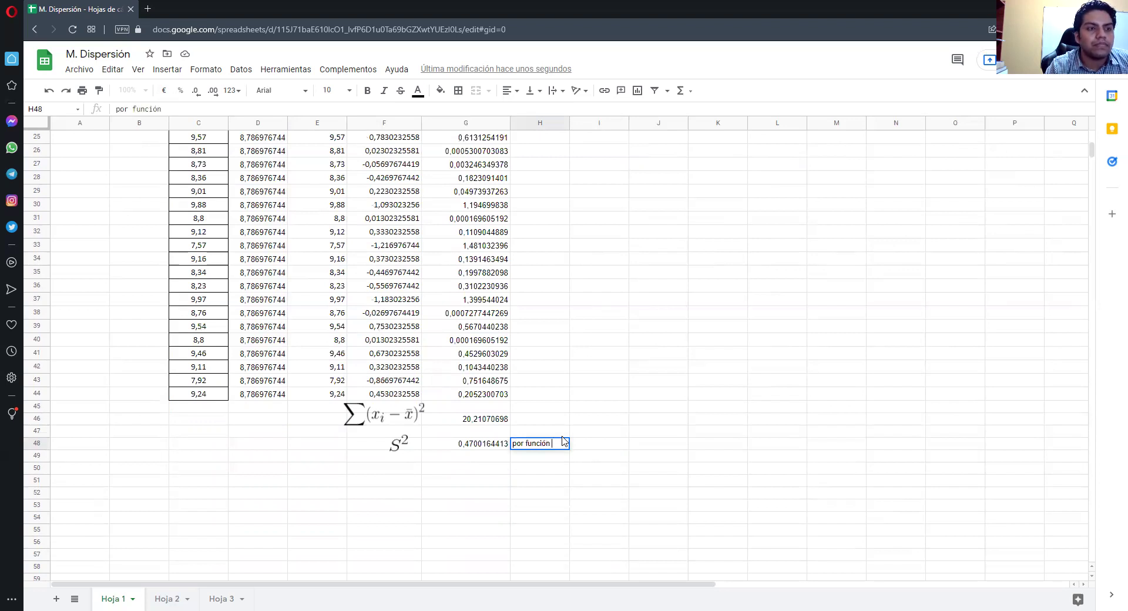
{"action": "type", "text": "ión"}
{"action": "key", "text": "Tab"}
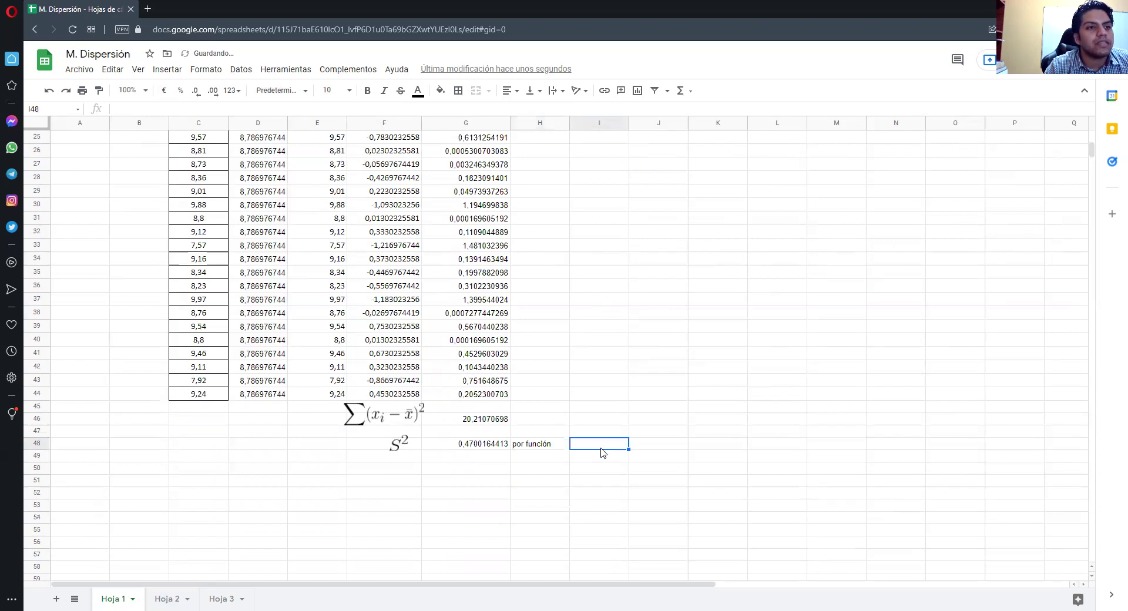
Enter the function name VARP as text in cell I48.
{"action": "left_click", "coordinate": [557, 449]}
{"action": "left_click", "coordinate": [601, 450]}
{"action": "type", "text": "VA"}
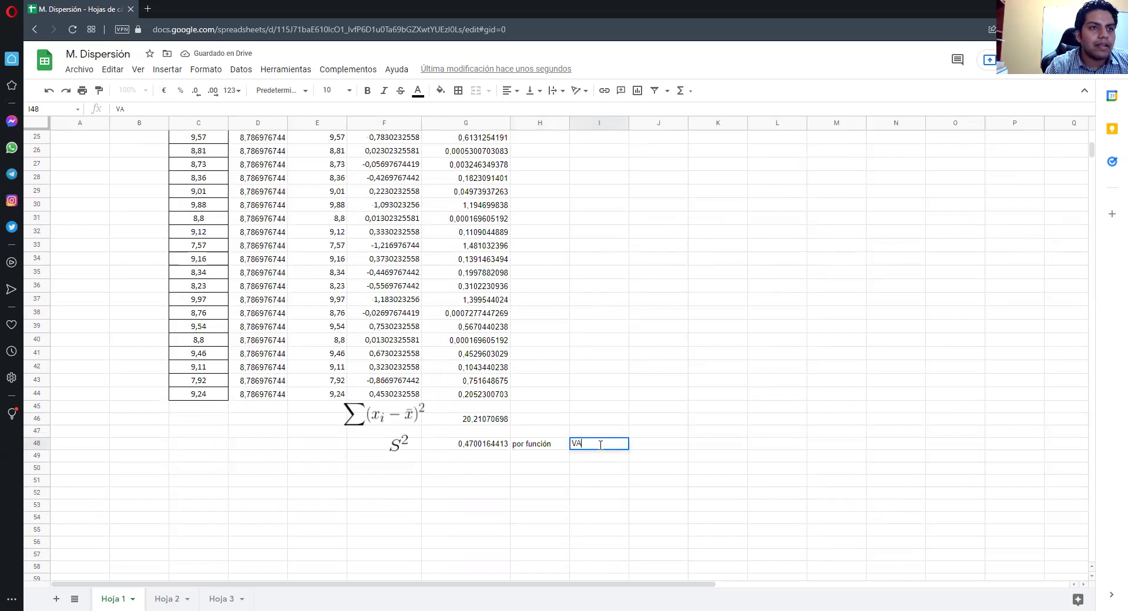
{"action": "type", "text": "RP"}
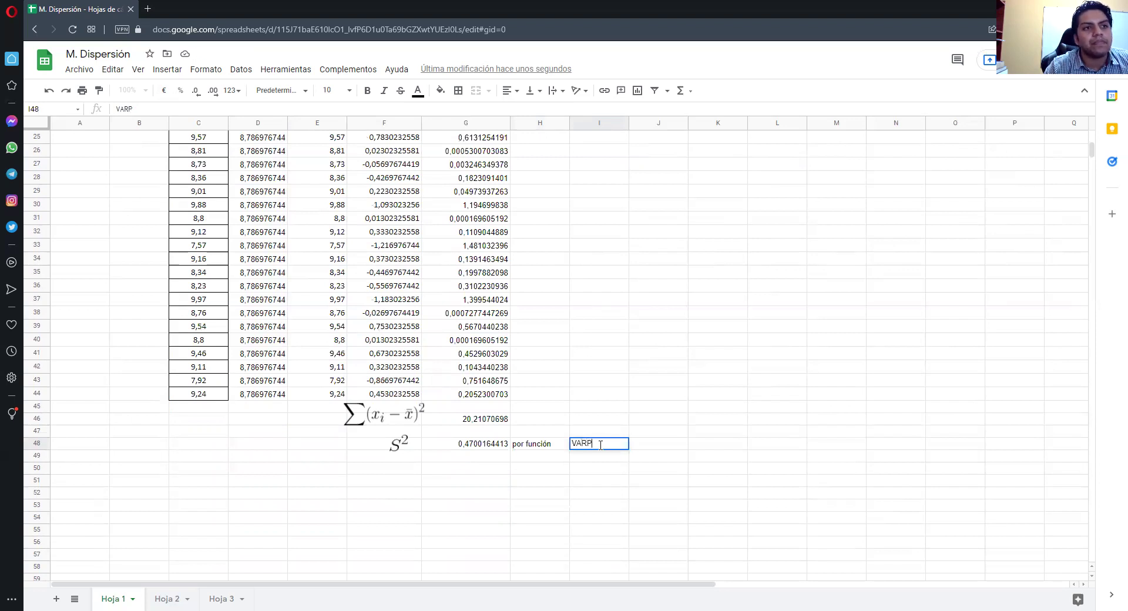
{"action": "left_click", "coordinate": [654, 453]}
Enter =VARP(C2:C44) in cell J48 to calculate the population variance of Grupo 1 with the built-in function.
{"action": "left_click", "coordinate": [642, 444]}
{"action": "left_click", "coordinate": [246, 109]}
{"action": "type", "text": "=VARP"}
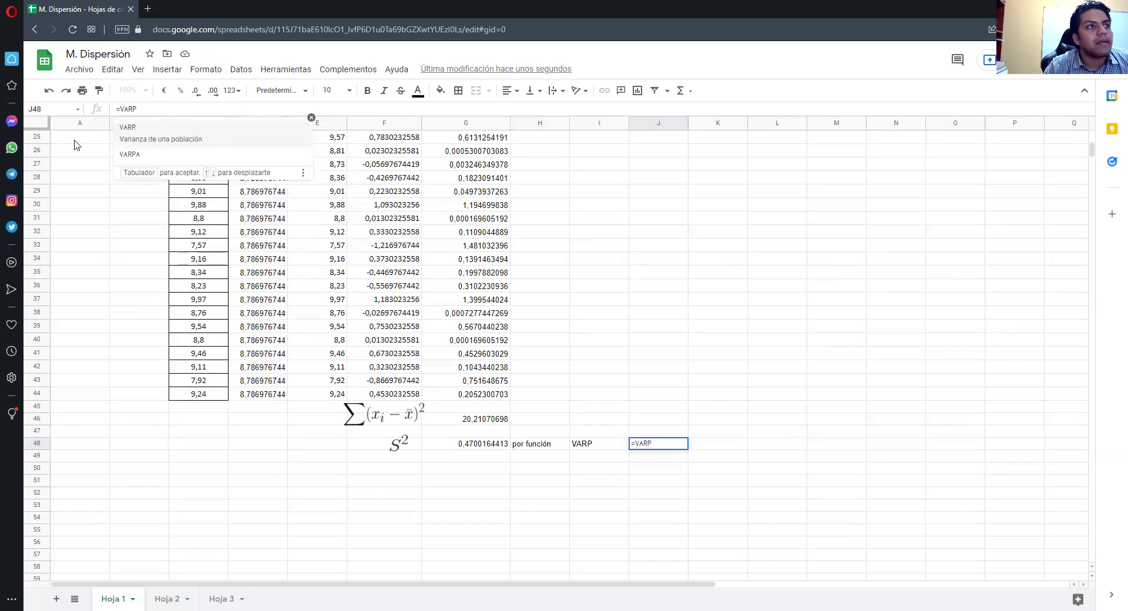
{"action": "left_click", "coordinate": [186, 130]}
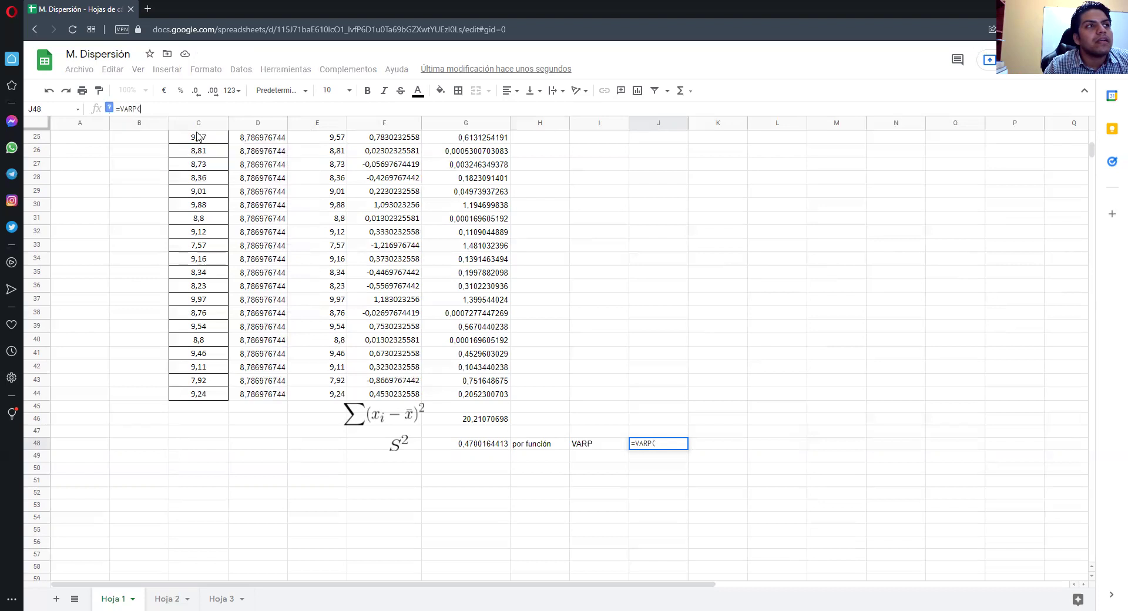
{"action": "scroll", "coordinate": [452, 305], "scroll_direction": "up", "scroll_amount": 10}
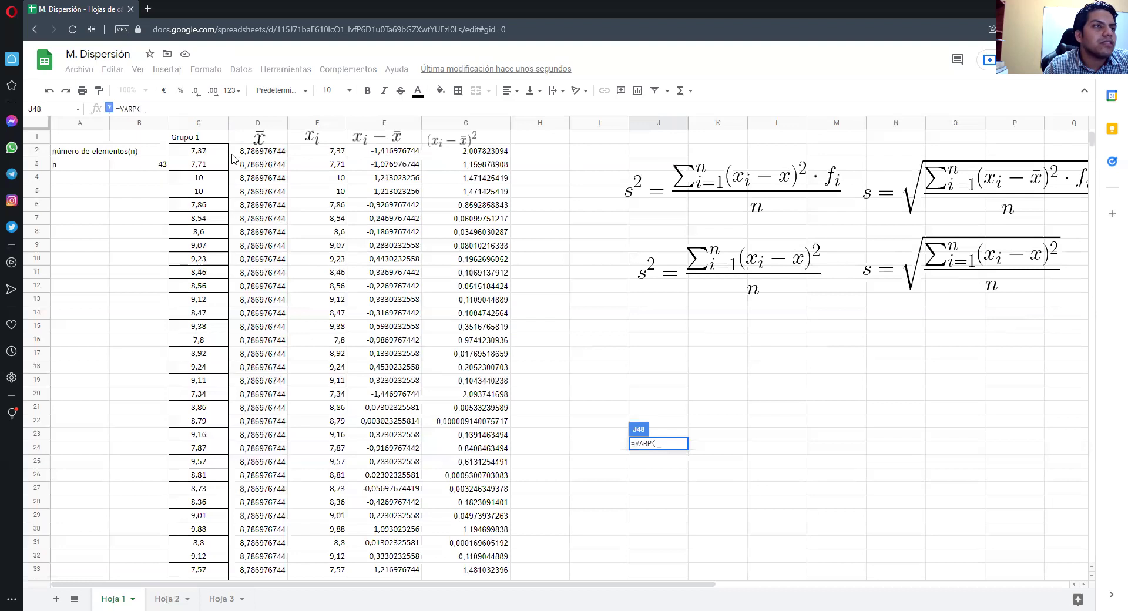
{"action": "left_click", "coordinate": [201, 152]}
{"action": "left_click_drag", "start_coordinate": [201, 153], "coordinate": [210, 423]}
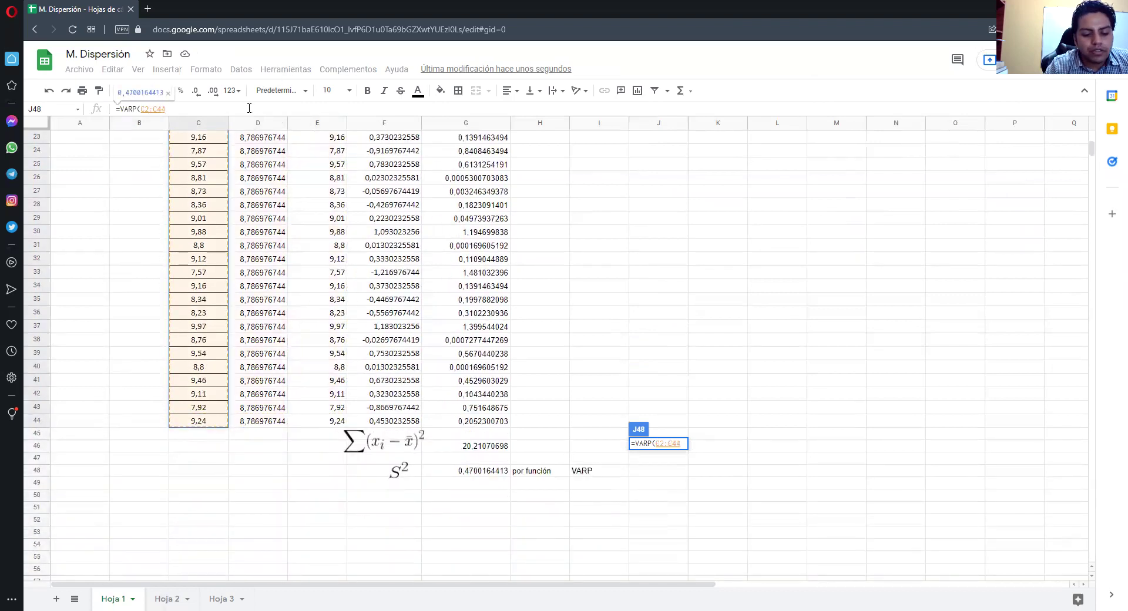
{"action": "type", "text": ")"}
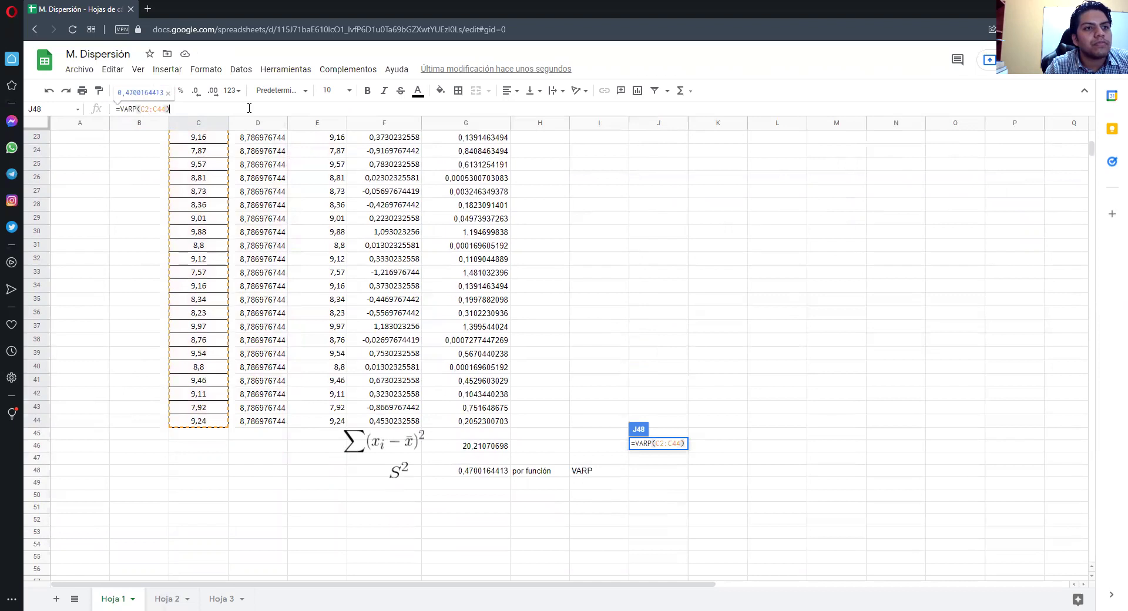
{"action": "key", "text": "Return"}
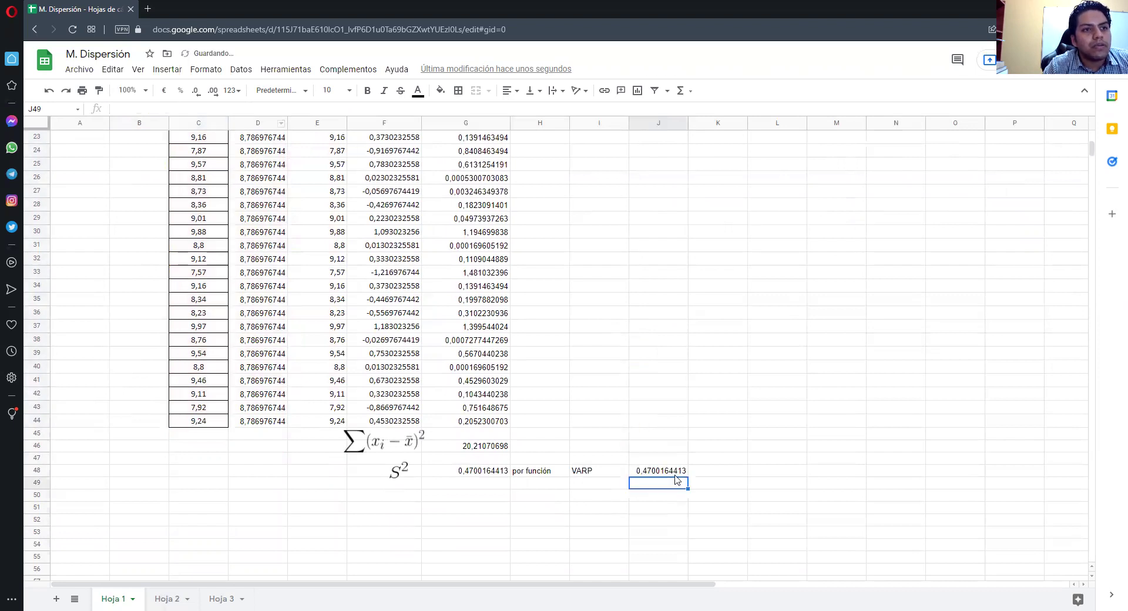
Compare the variance cells J48 and G48 and review the standard deviation formula images beside the data.
{"action": "left_click", "coordinate": [675, 474]}
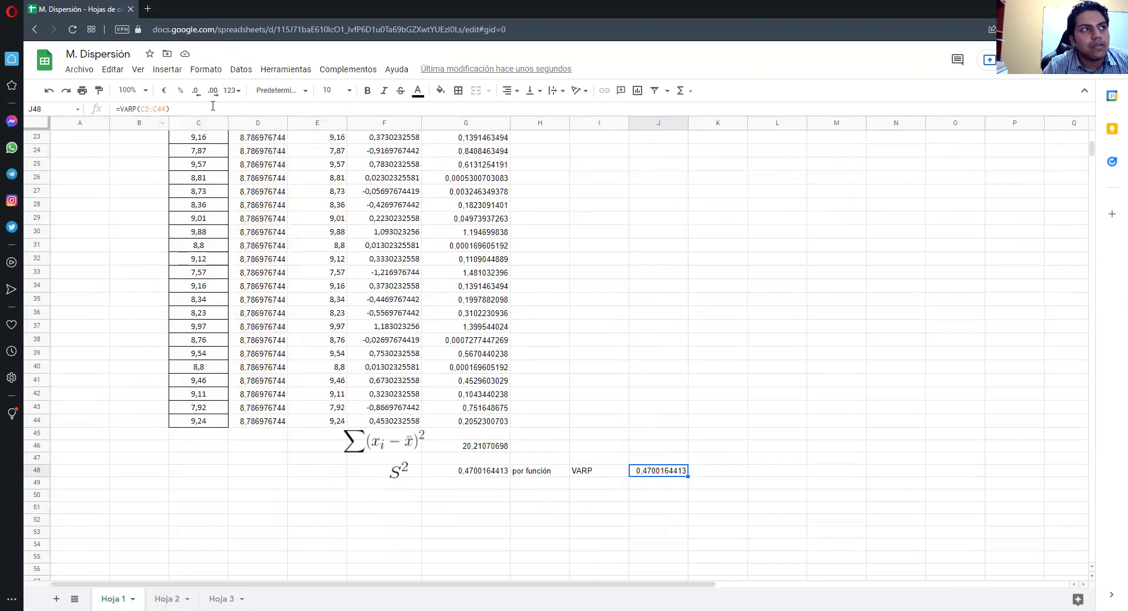
{"action": "left_click", "coordinate": [478, 473]}
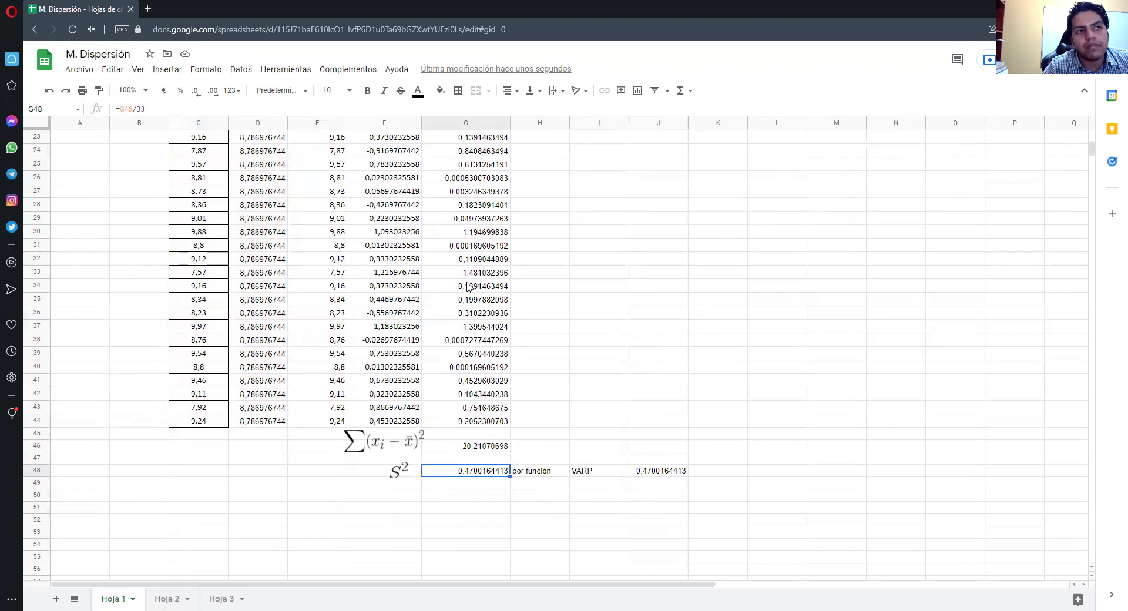
{"action": "scroll", "coordinate": [522, 265], "scroll_direction": "up", "scroll_amount": 3}
{"action": "scroll", "coordinate": [506, 347], "scroll_direction": "down", "scroll_amount": 3}
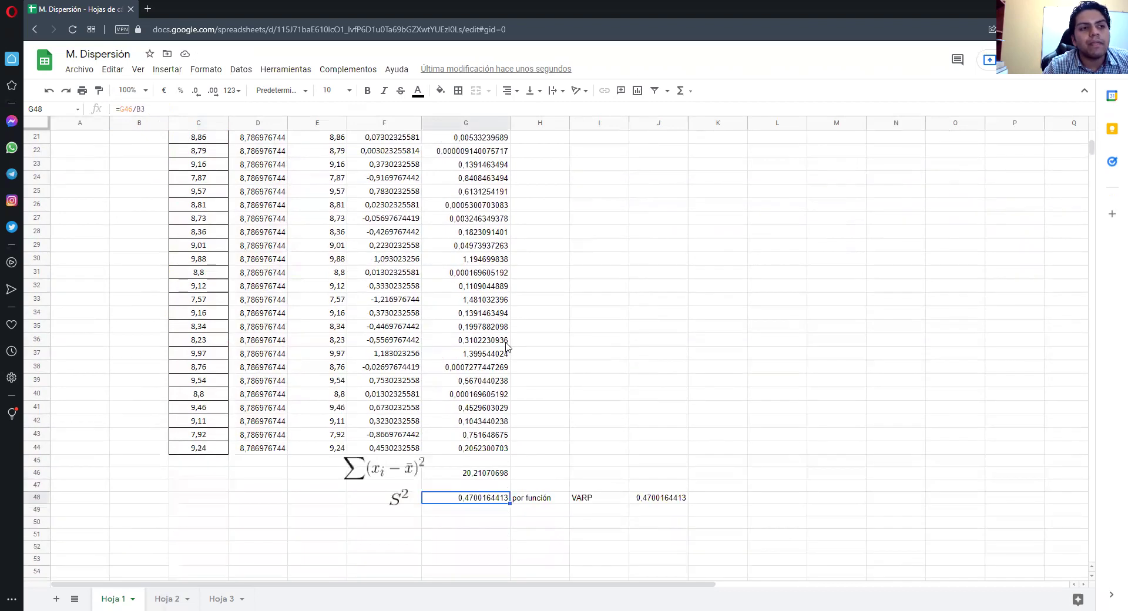
{"action": "left_click", "coordinate": [397, 523]}
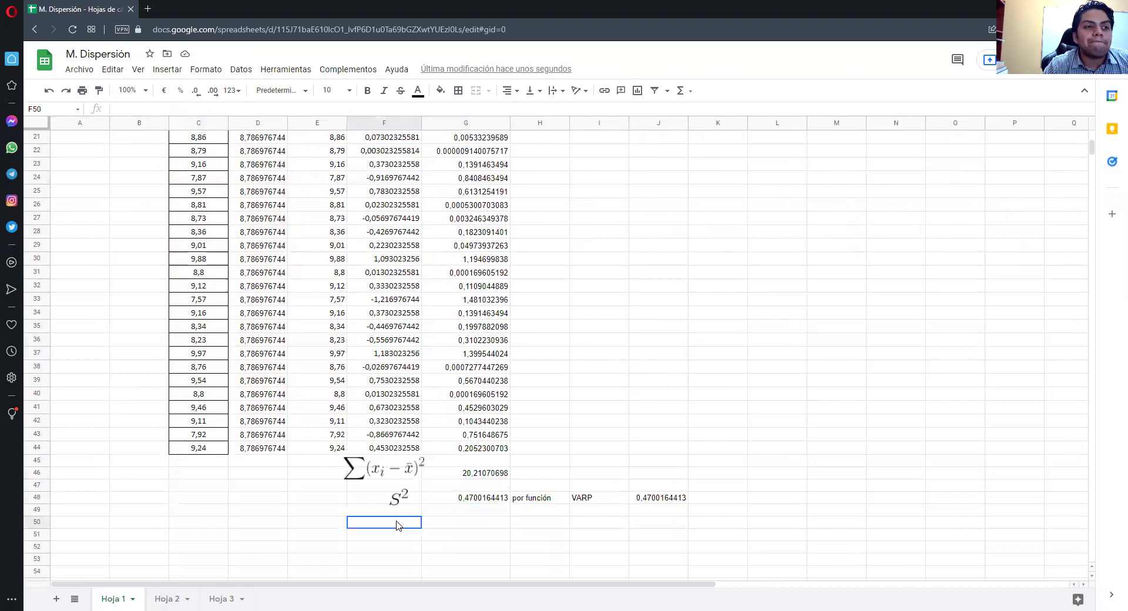
{"action": "scroll", "coordinate": [744, 257], "scroll_direction": "up", "scroll_amount": 7}
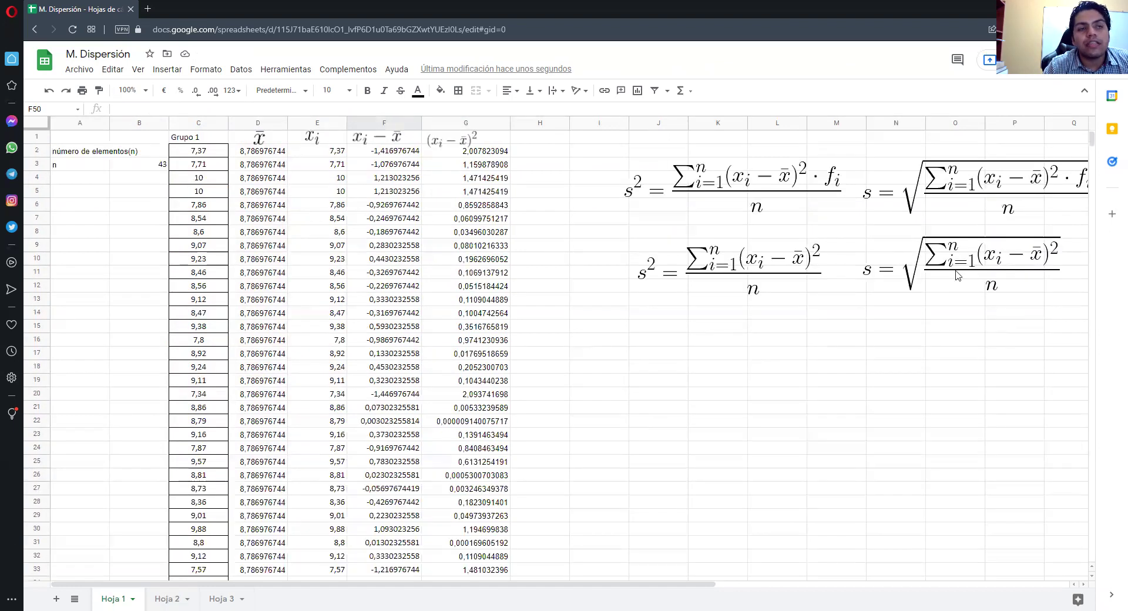
{"action": "scroll", "coordinate": [571, 352], "scroll_direction": "down", "scroll_amount": 2}
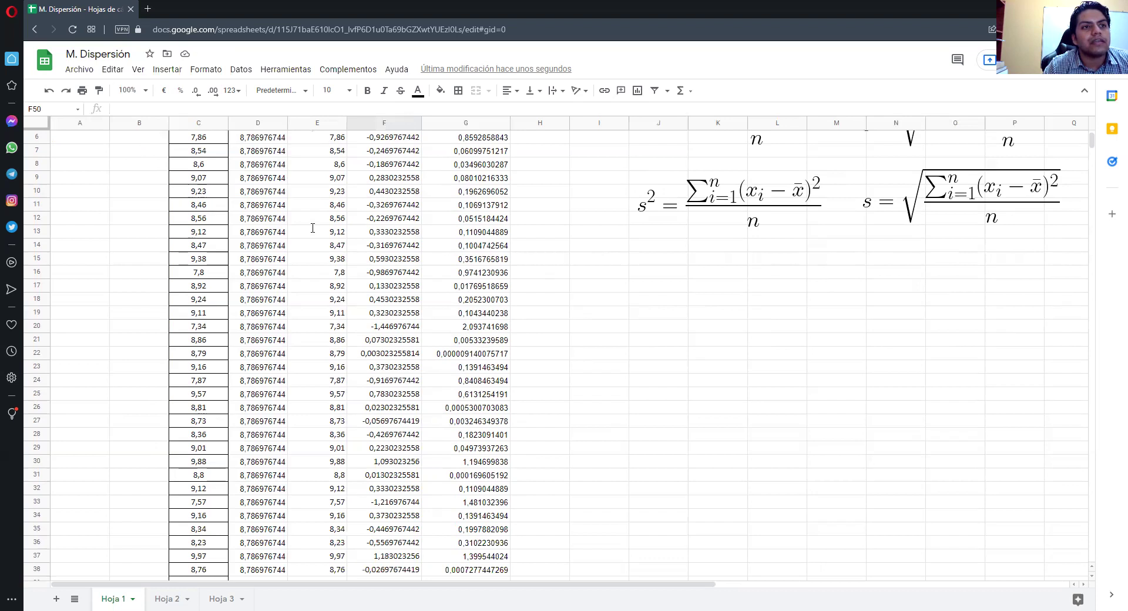
Copy the S symbol image, paste it at cell F50, and align it beneath the S² symbol.
{"action": "right_click", "coordinate": [570, 323]}
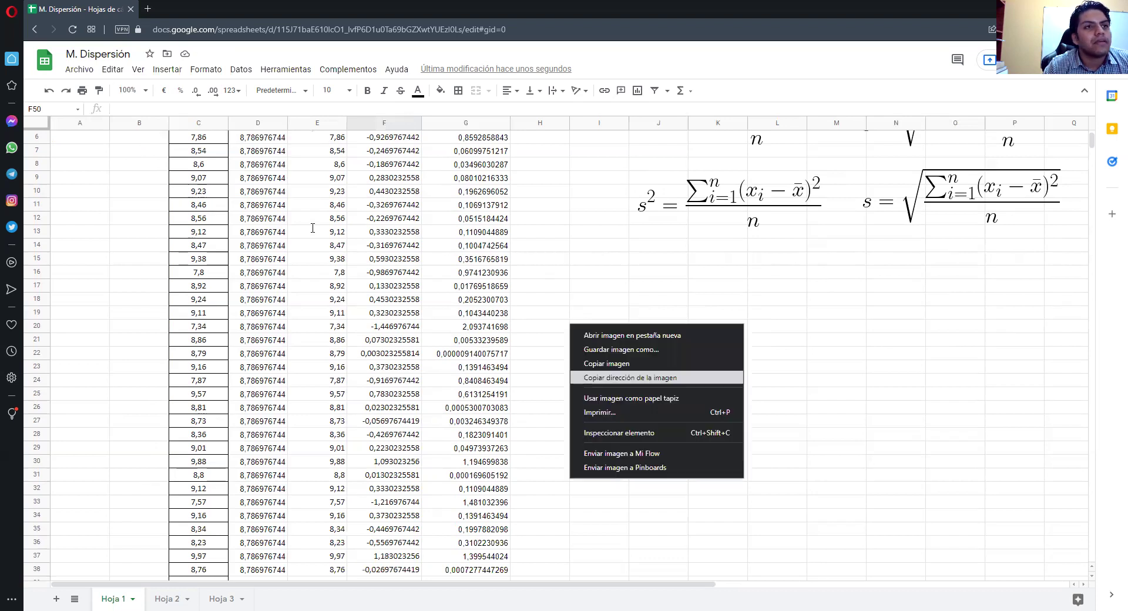
{"action": "scroll", "coordinate": [420, 441], "scroll_direction": "down", "scroll_amount": 5}
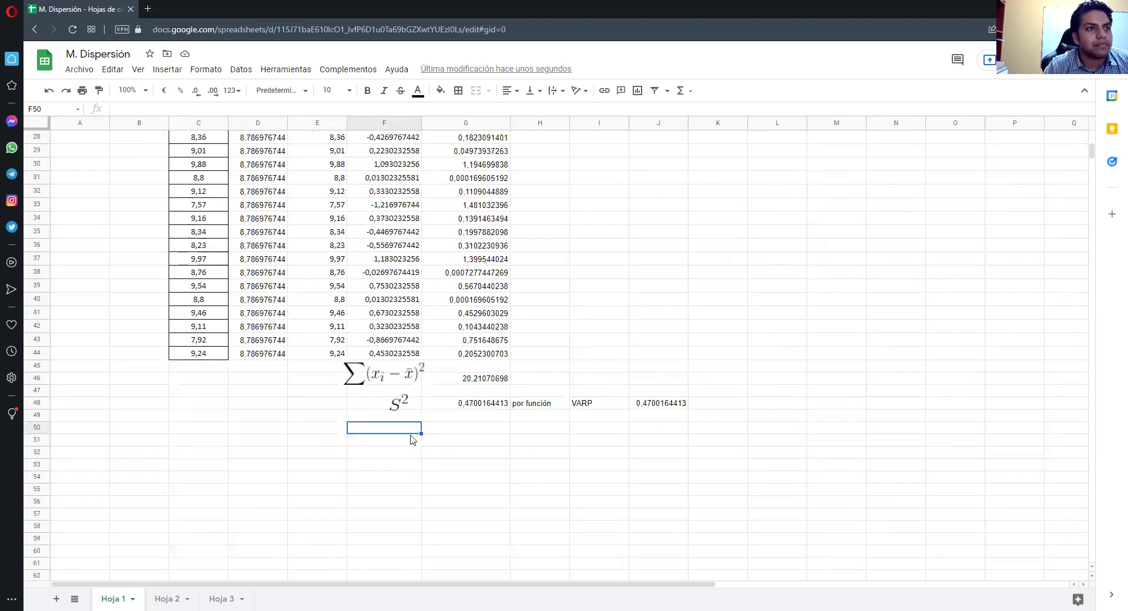
{"action": "key", "text": "ctrl+v"}
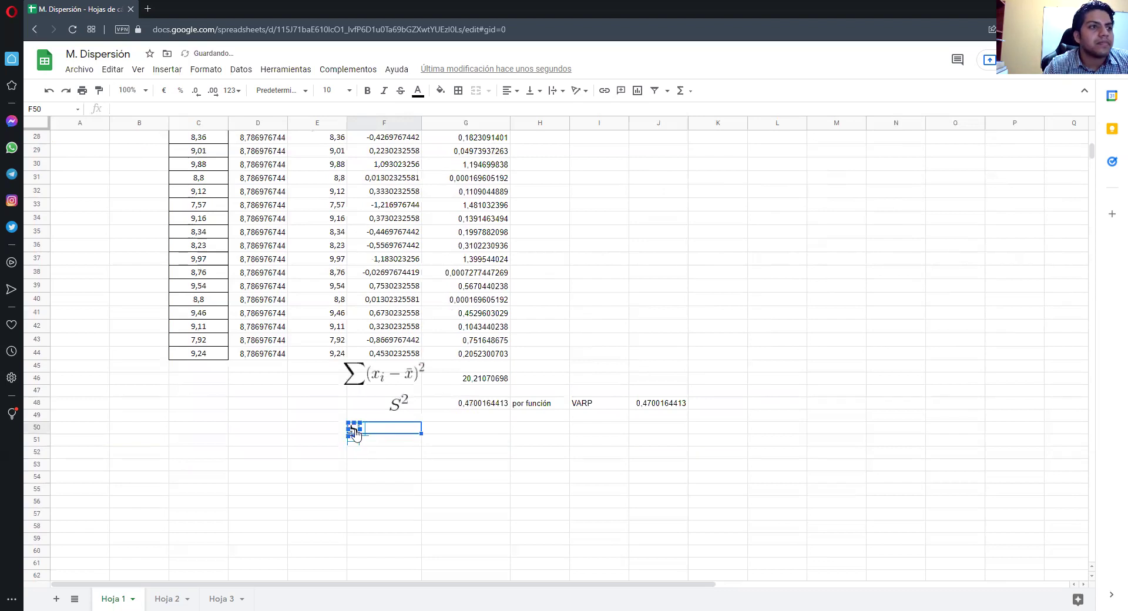
{"action": "left_click_drag", "start_coordinate": [400, 433], "coordinate": [473, 431]}
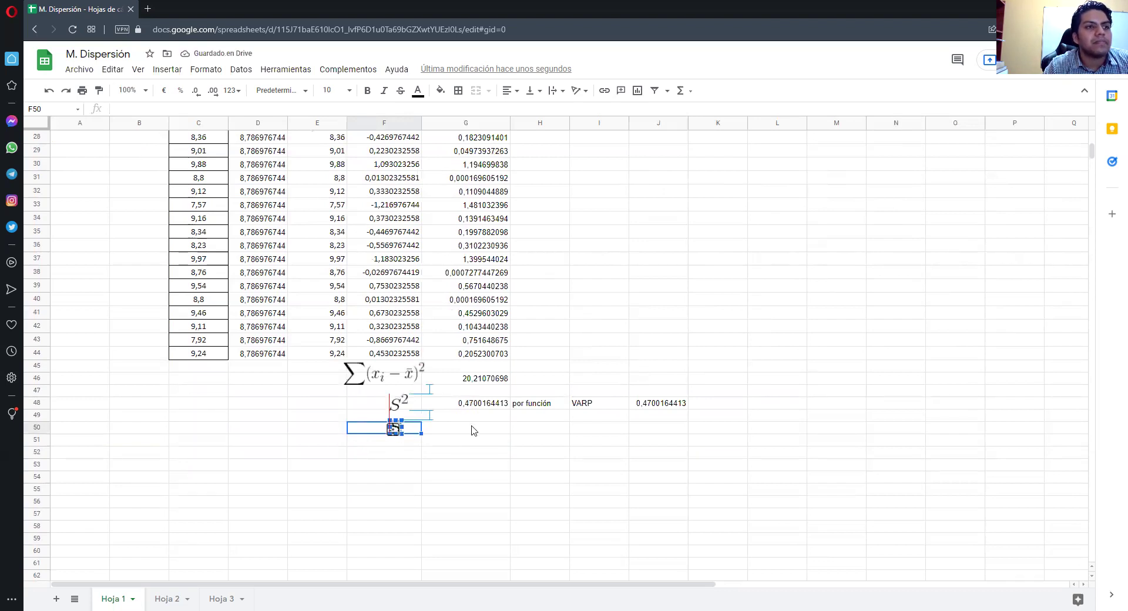
Enter =G48^0,5 in cell G50 to calculate Grupo 1's standard deviation as the square root of the variance.
{"action": "left_click", "coordinate": [473, 430]}
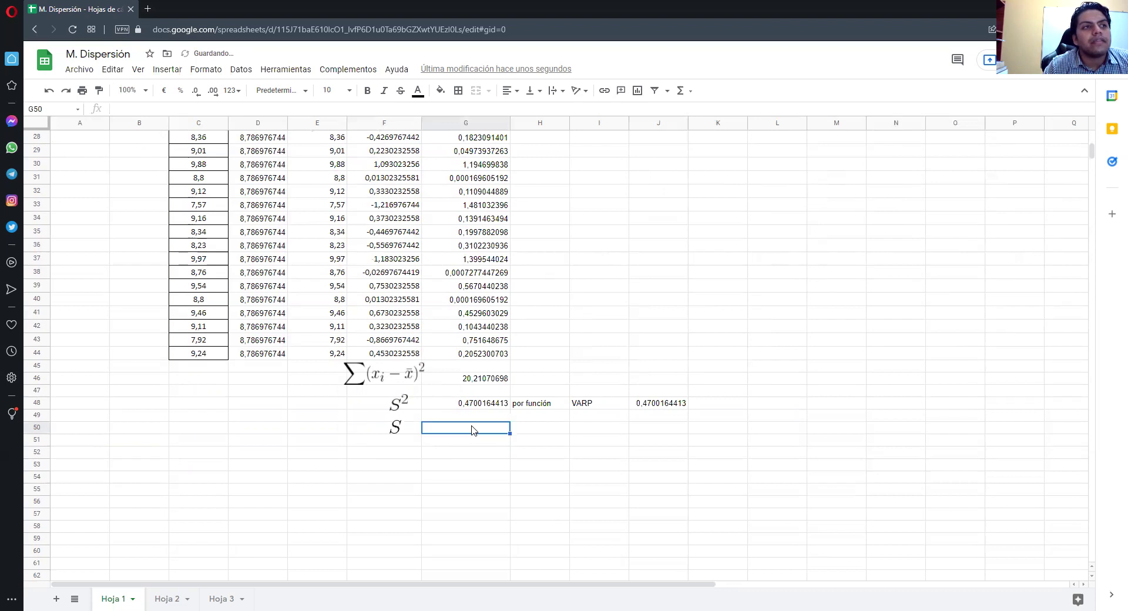
{"action": "left_click", "coordinate": [351, 108]}
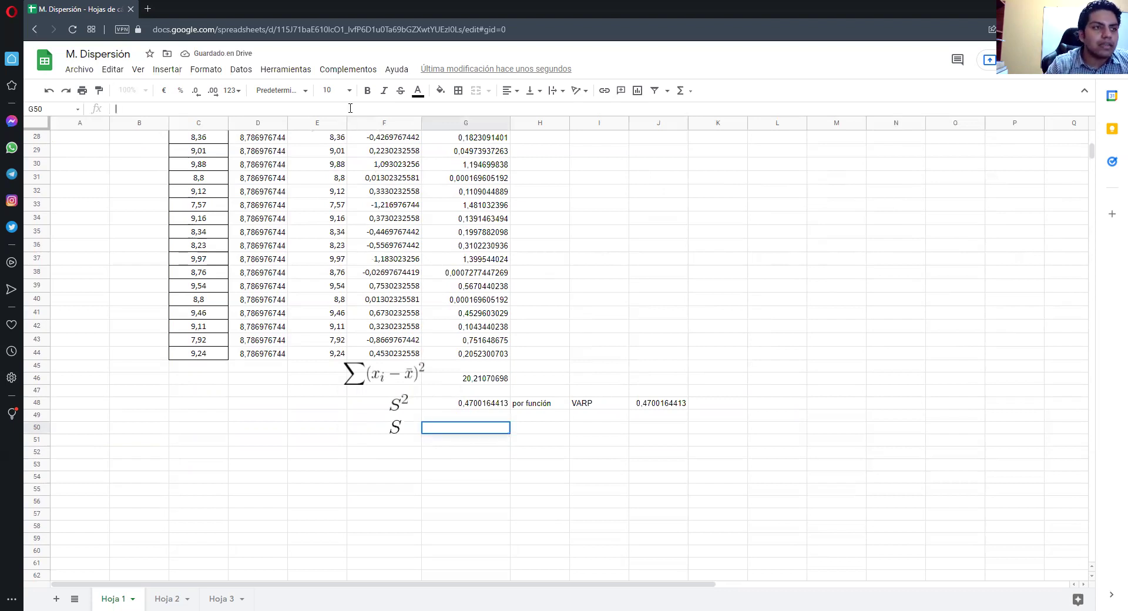
{"action": "type", "text": "="}
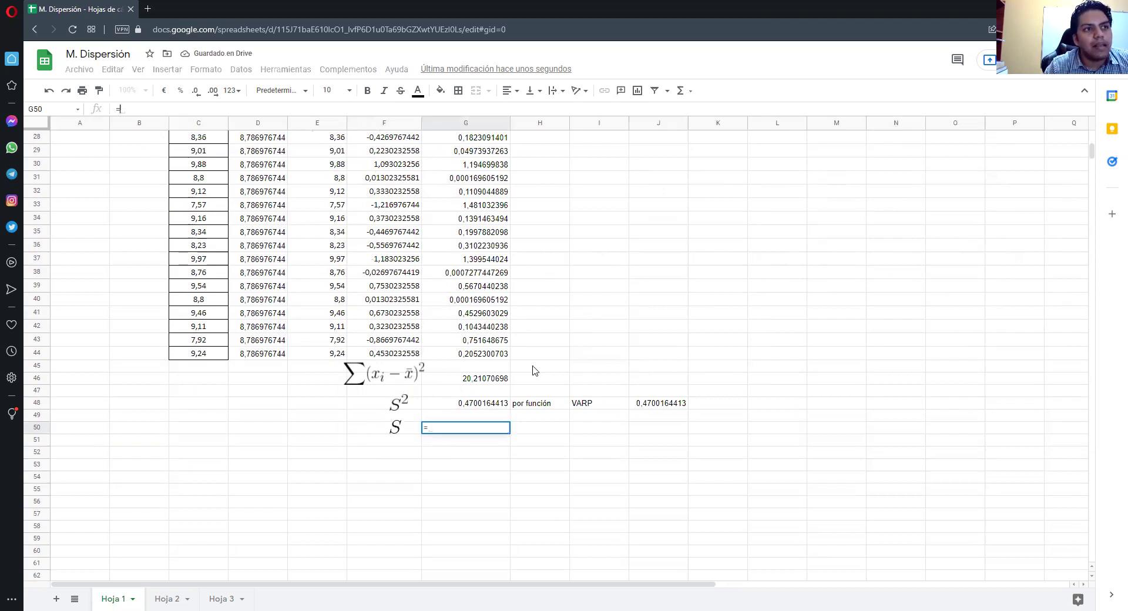
{"action": "left_click", "coordinate": [478, 405]}
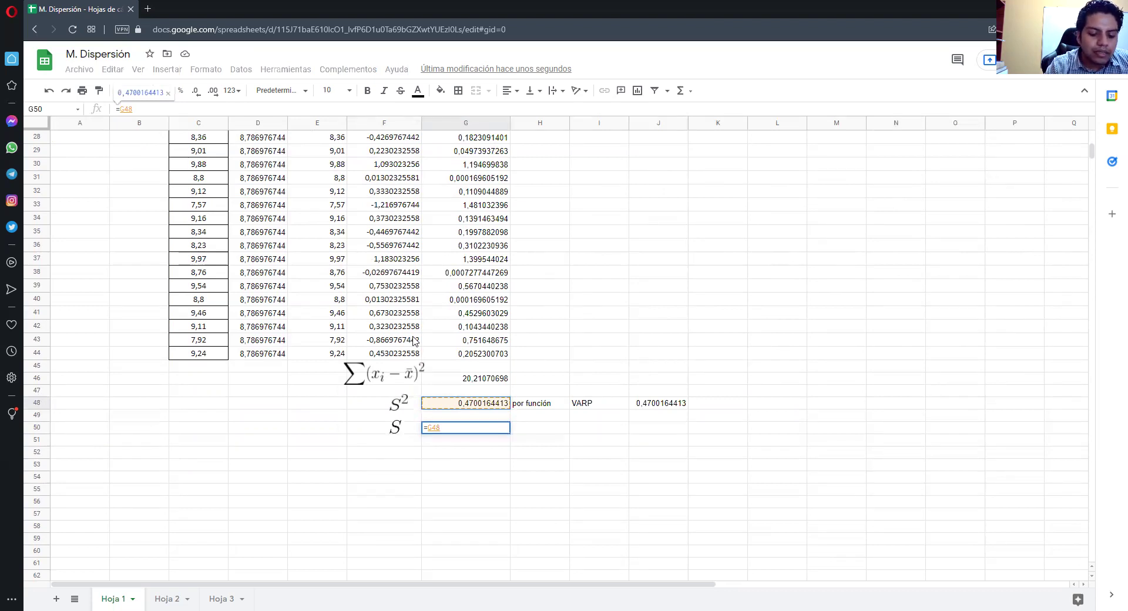
{"action": "type", "text": "^0,5"}
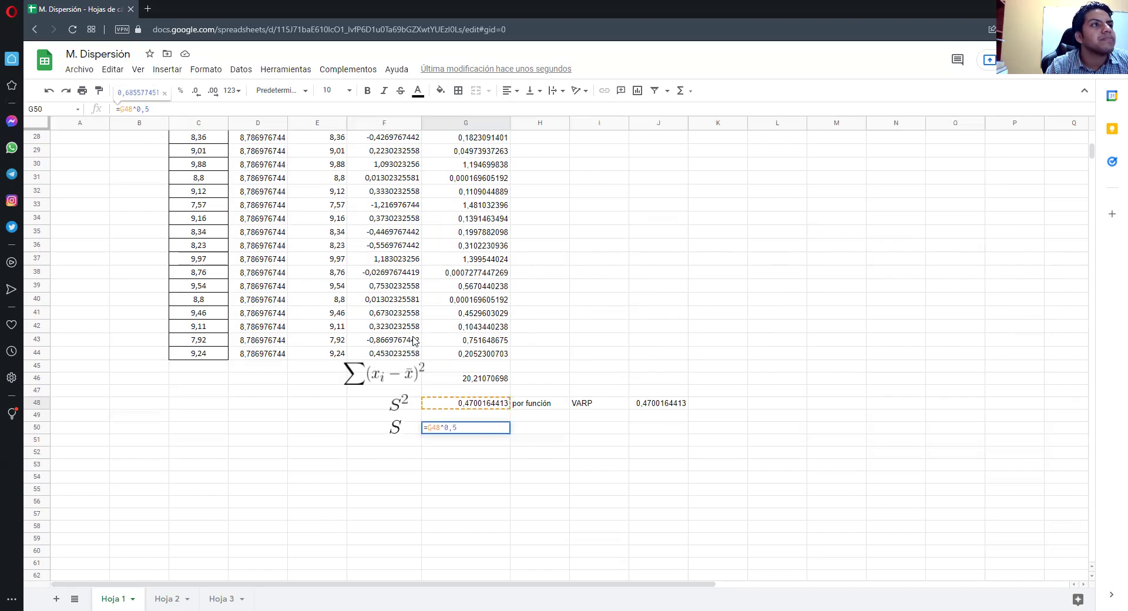
{"action": "key", "text": "Return"}
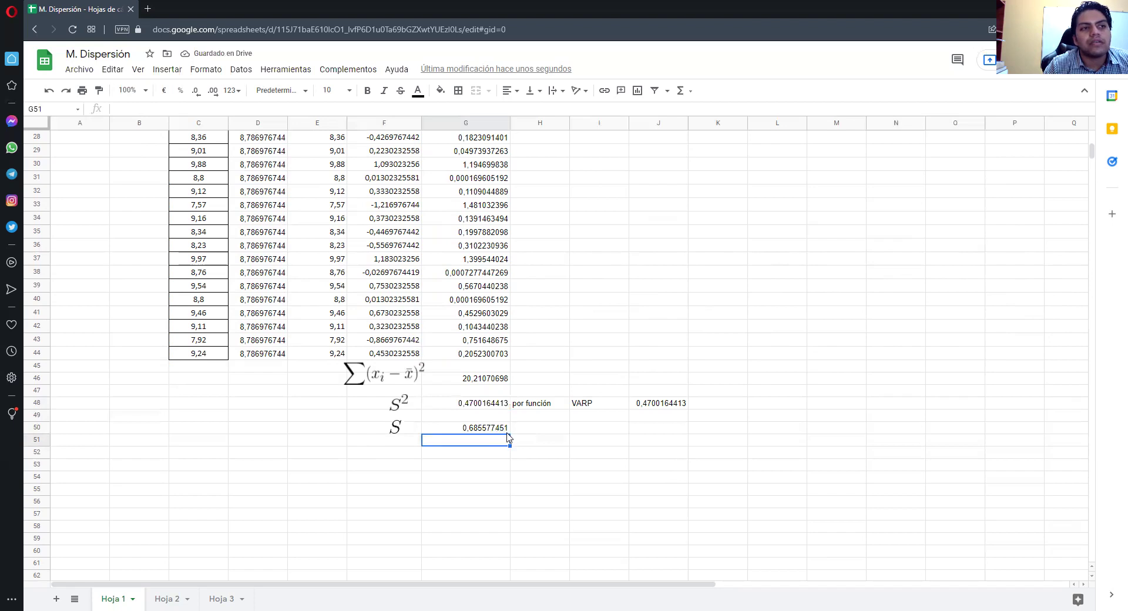
Enter the label "por función" in cell H50 and the function name DEVP as text in I50.
{"action": "left_click", "coordinate": [560, 428]}
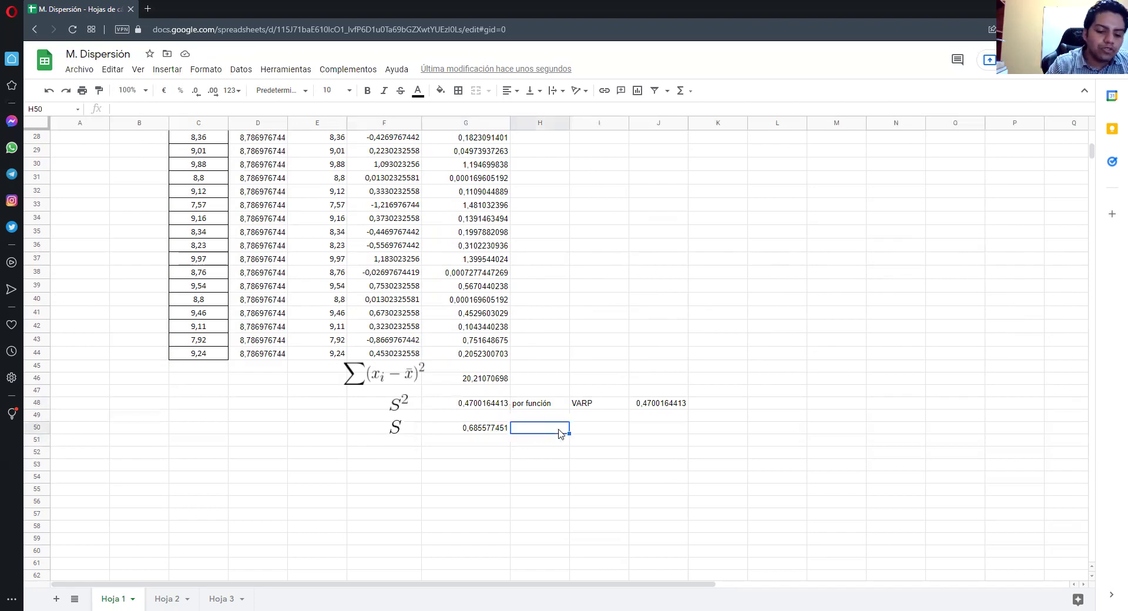
{"action": "type", "text": "por función"}
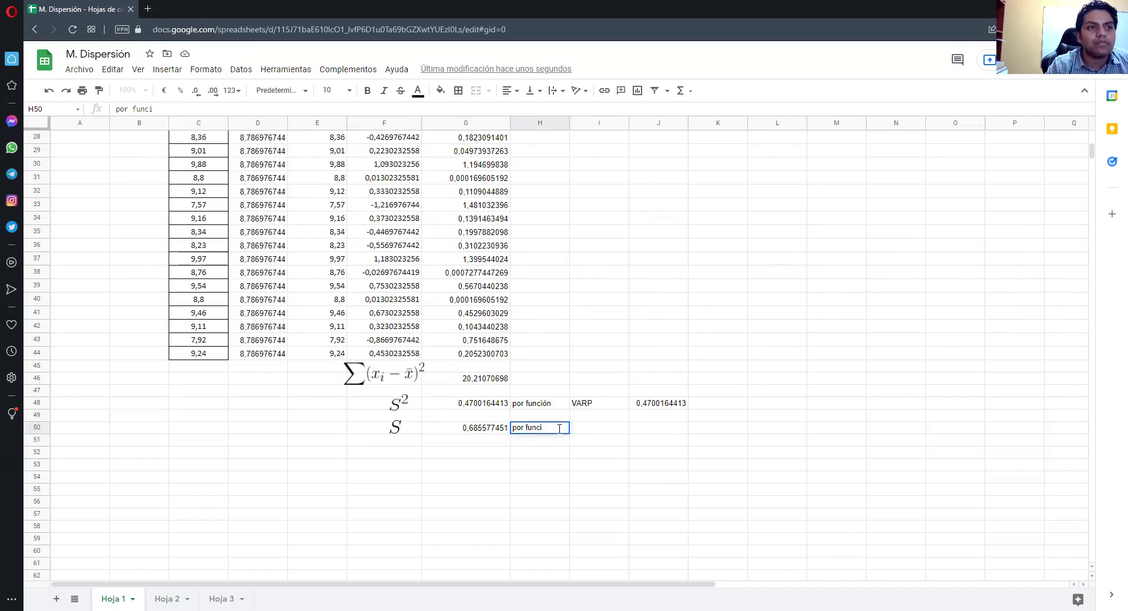
{"action": "left_click", "coordinate": [591, 431]}
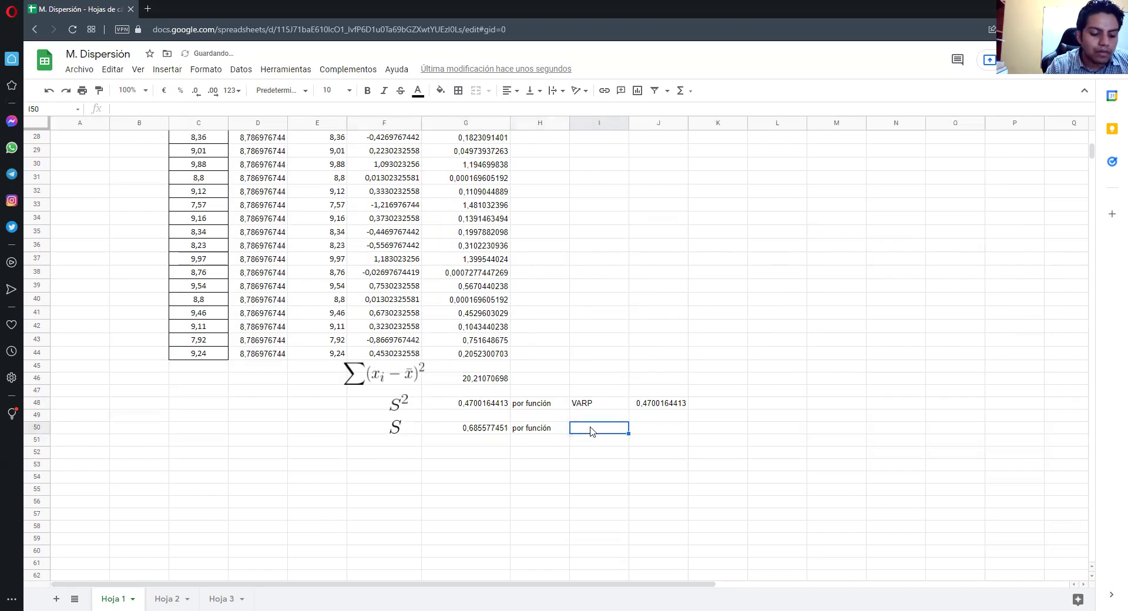
{"action": "type", "text": "DEVP"}
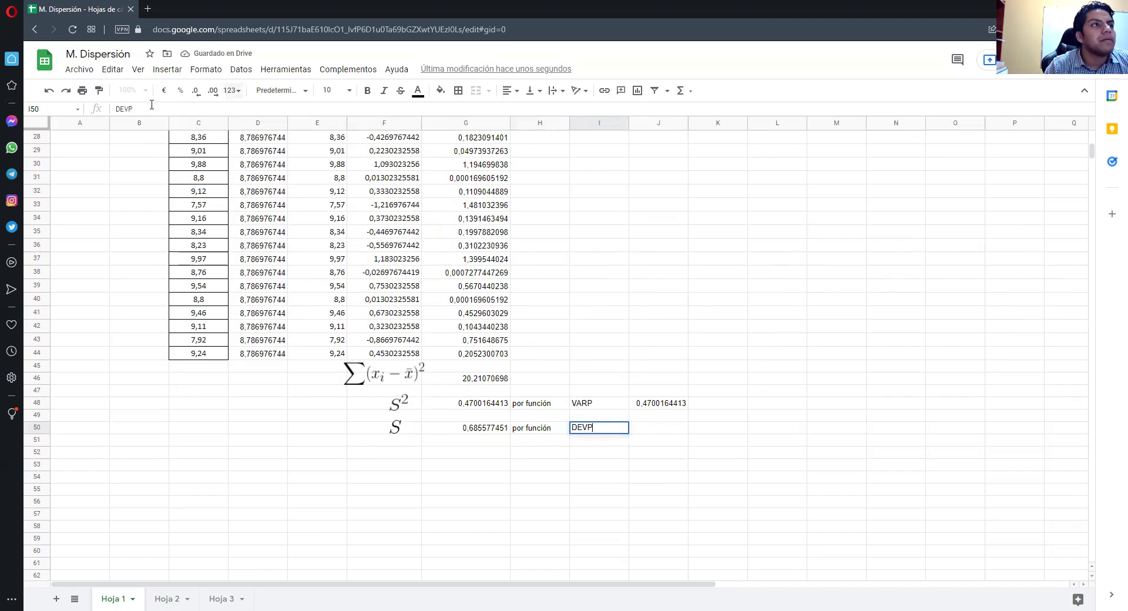
{"action": "key", "text": "Tab"}
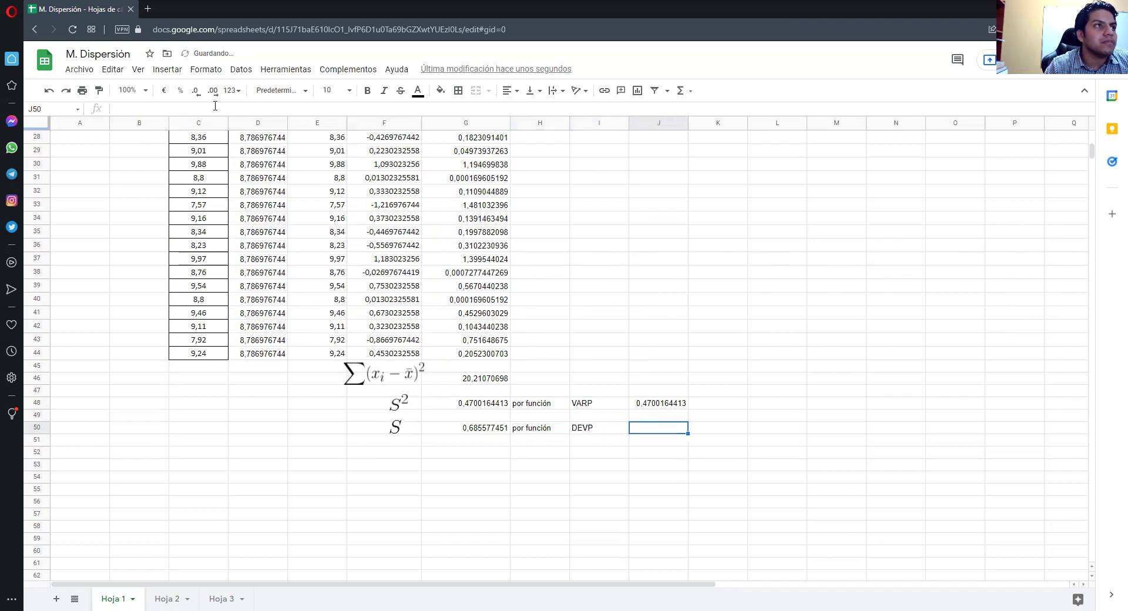
Enter =DESVESTP(C2:C43) in cell J50 to calculate the population standard deviation with the built-in function.
{"action": "type", "text": "=DEV"}
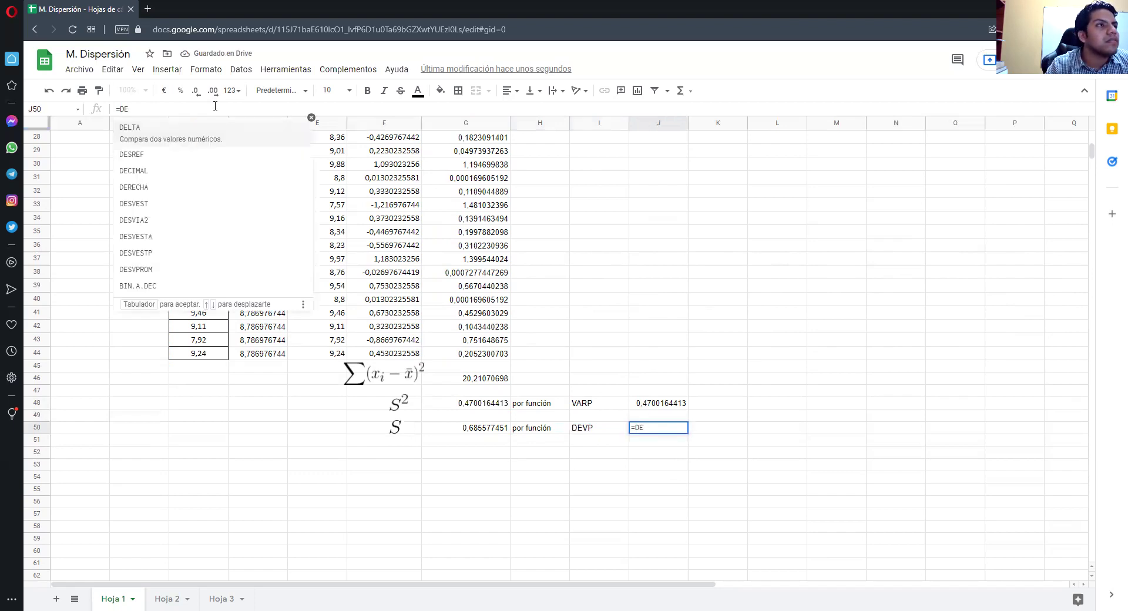
{"action": "key", "text": "BackSpace"}
{"action": "type", "text": "DE"}
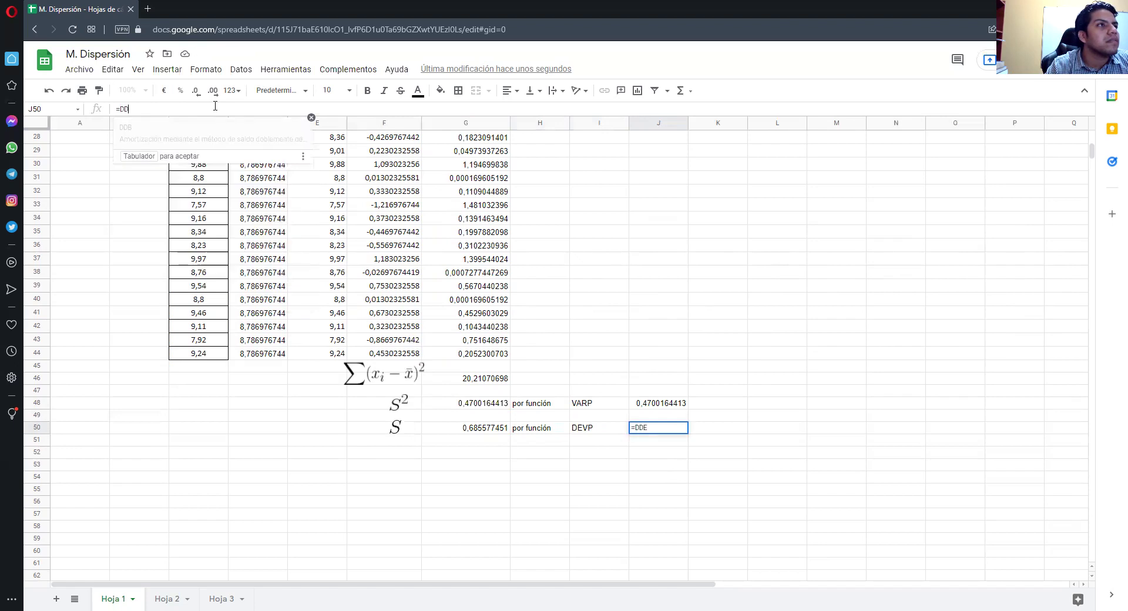
{"action": "key", "text": "BackSpace"}
{"action": "key", "text": "BackSpace"}
{"action": "type", "text": "es"}
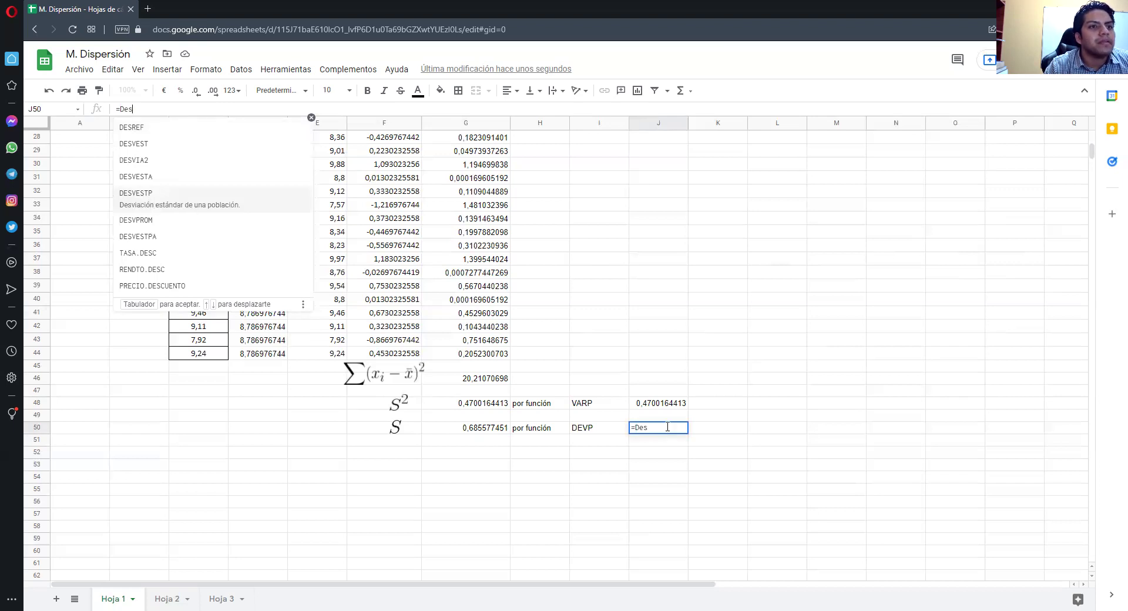
{"action": "key", "text": "Tab"}
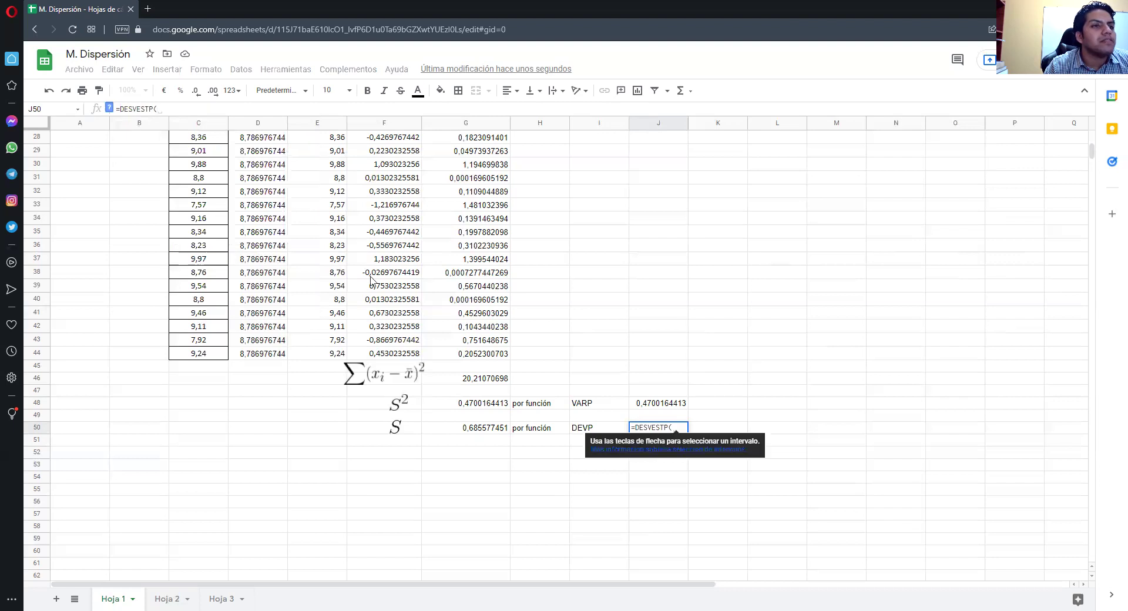
{"action": "scroll", "coordinate": [259, 235], "scroll_direction": "up", "scroll_amount": 3}
{"action": "scroll", "coordinate": [213, 165], "scroll_direction": "up", "scroll_amount": 5}
{"action": "left_click_drag", "start_coordinate": [207, 152], "coordinate": [200, 299]}
{"action": "left_click_drag", "start_coordinate": [181, 557], "coordinate": [222, 545]}
{"action": "left_click_drag", "start_coordinate": [222, 462], "coordinate": [219, 448]}
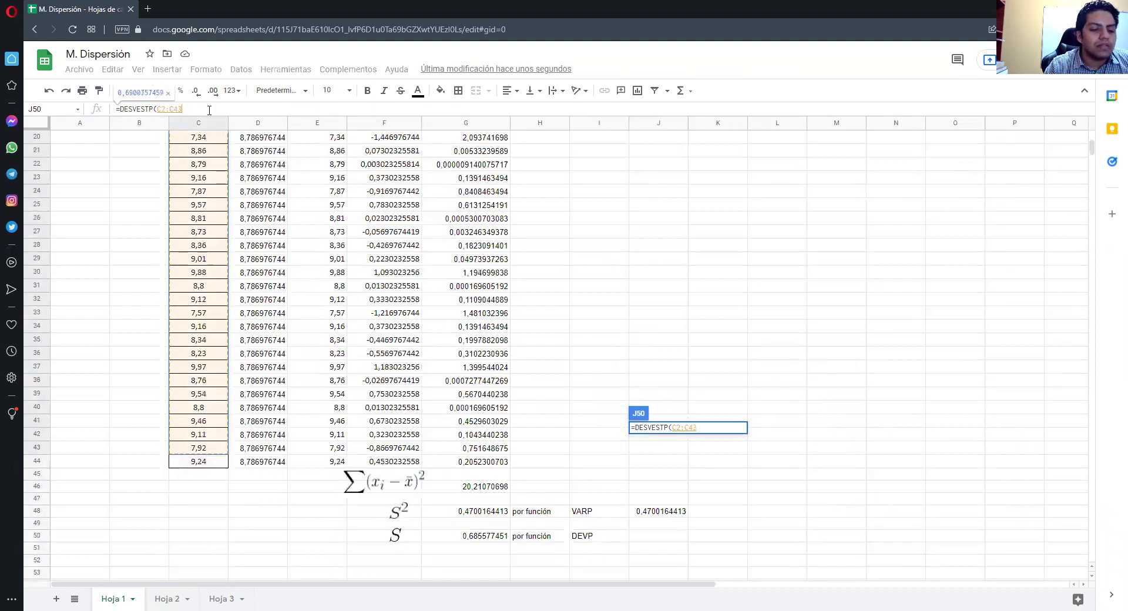
{"action": "type", "text": ")"}
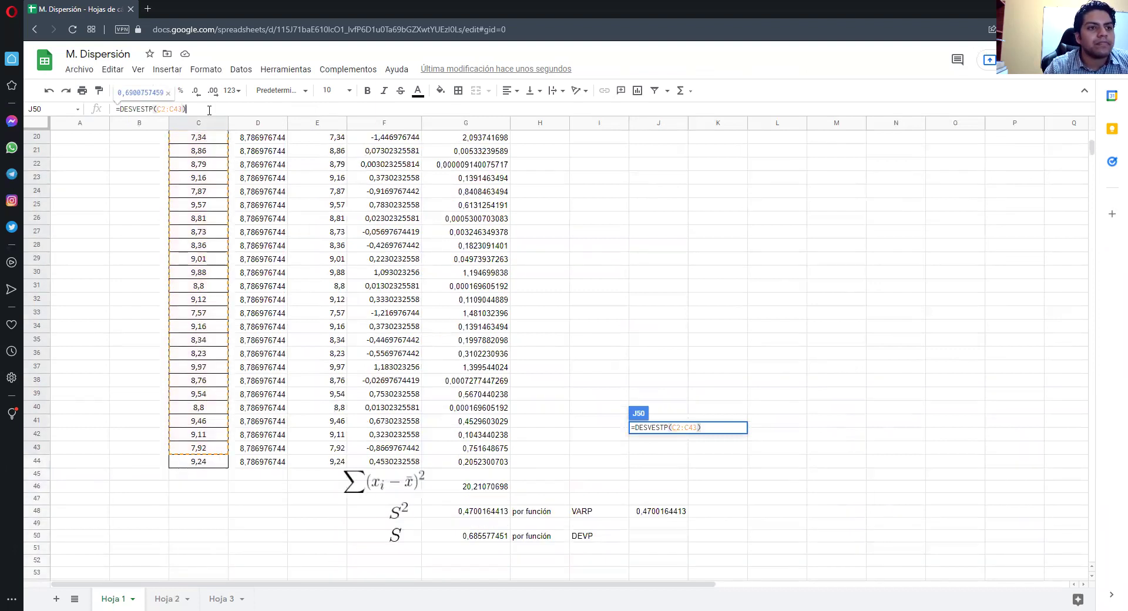
{"action": "key", "text": "Return"}
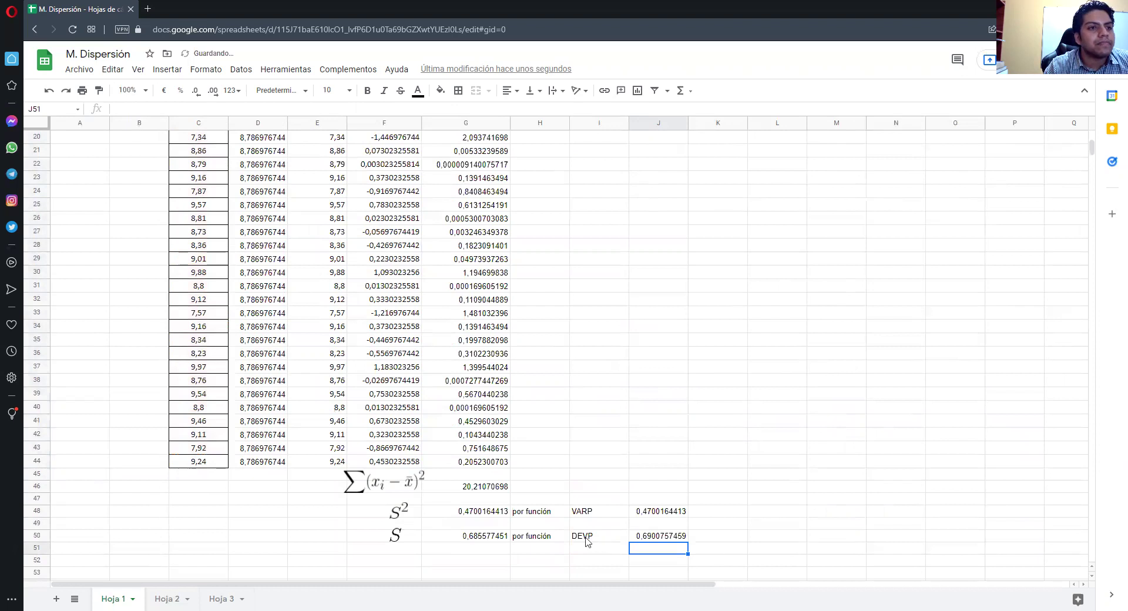
Correct the range of the DESVESTP formula in cell J50 to C2:C44.
{"action": "key", "text": "Up"}
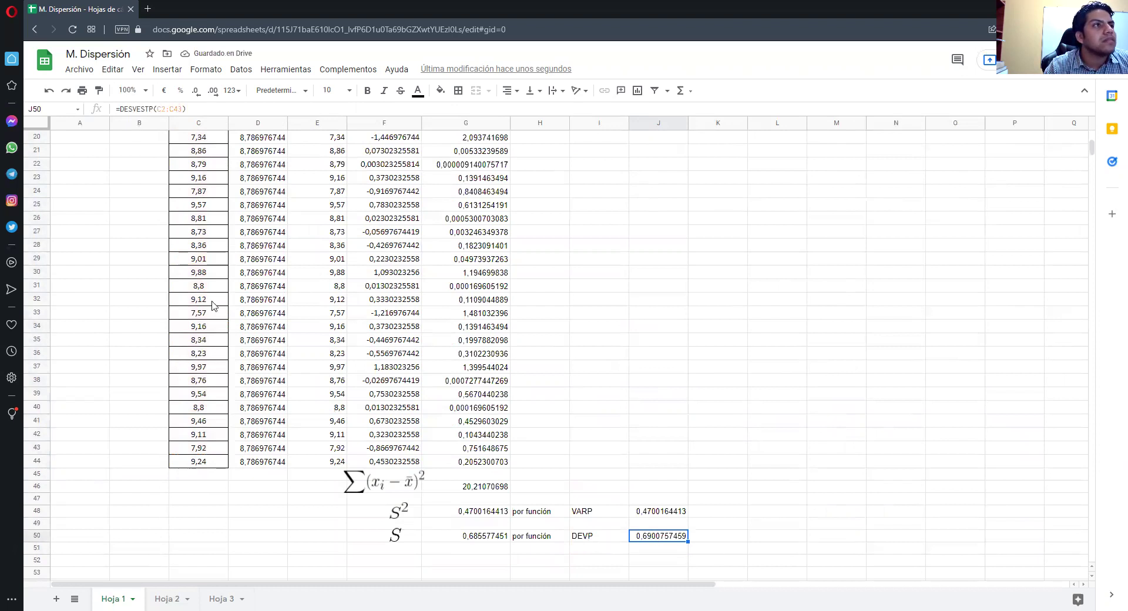
{"action": "scroll", "coordinate": [224, 117], "scroll_direction": "up", "scroll_amount": 5}
{"action": "left_click", "coordinate": [219, 110]}
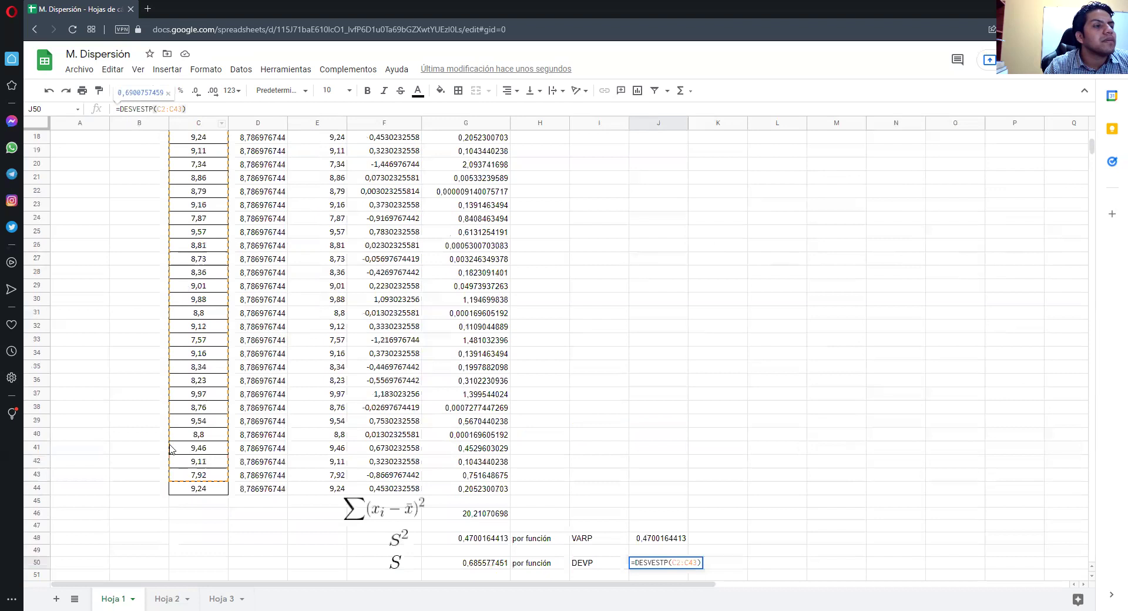
{"action": "scroll", "coordinate": [218, 411], "scroll_direction": "down", "scroll_amount": 2}
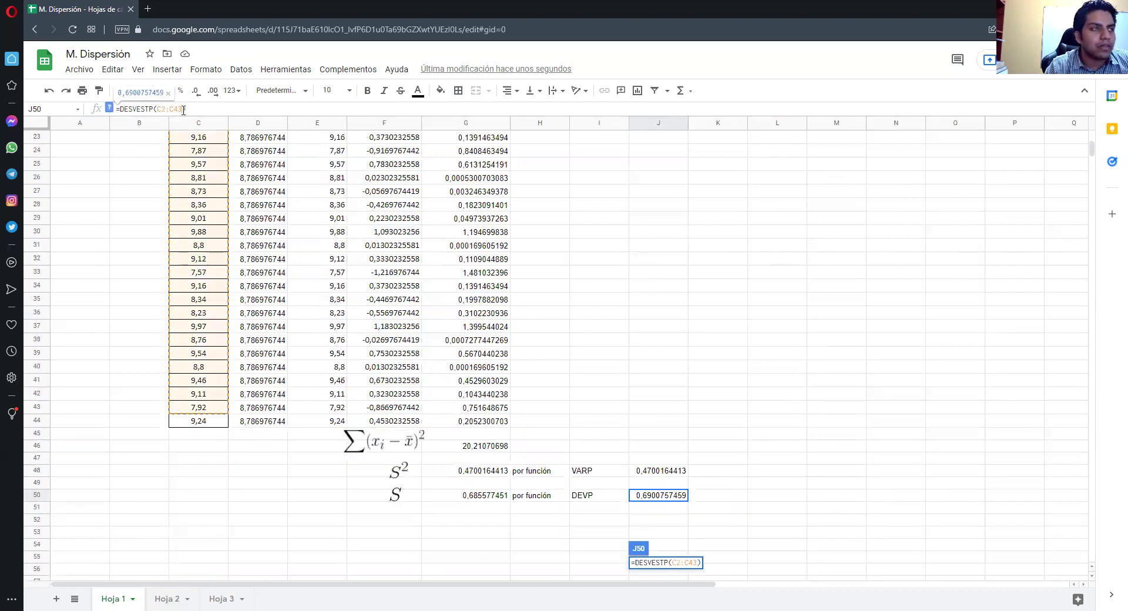
{"action": "key", "text": "BackSpace"}
{"action": "type", "text": "4"}
{"action": "key", "text": "Return"}
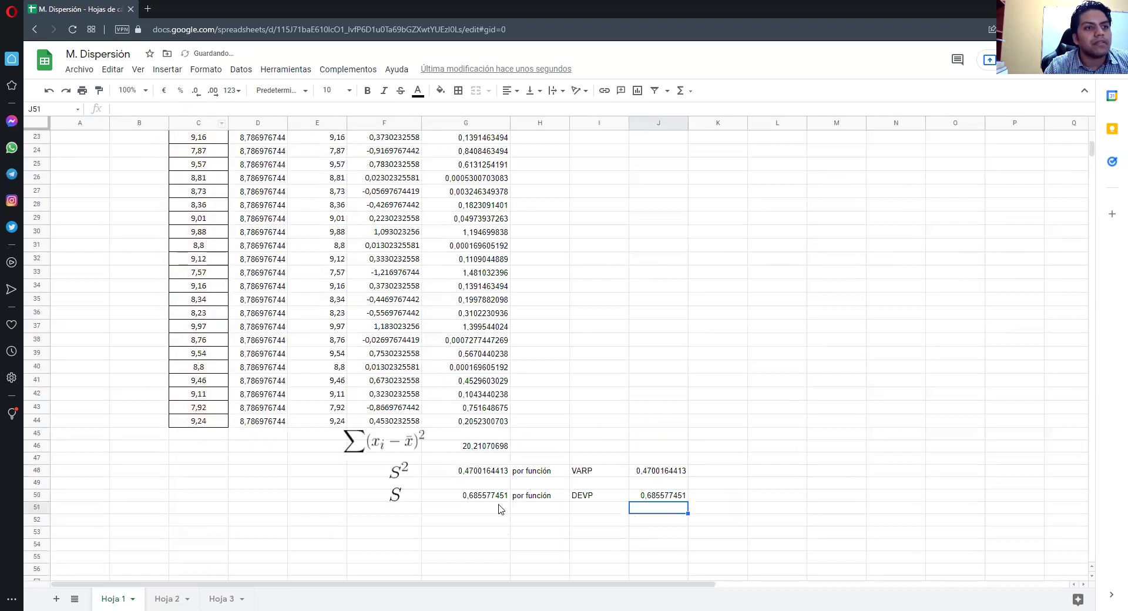
Change the function name label in cell I50 to DESVESTP, matching the function used in J50.
{"action": "left_click", "coordinate": [584, 497]}
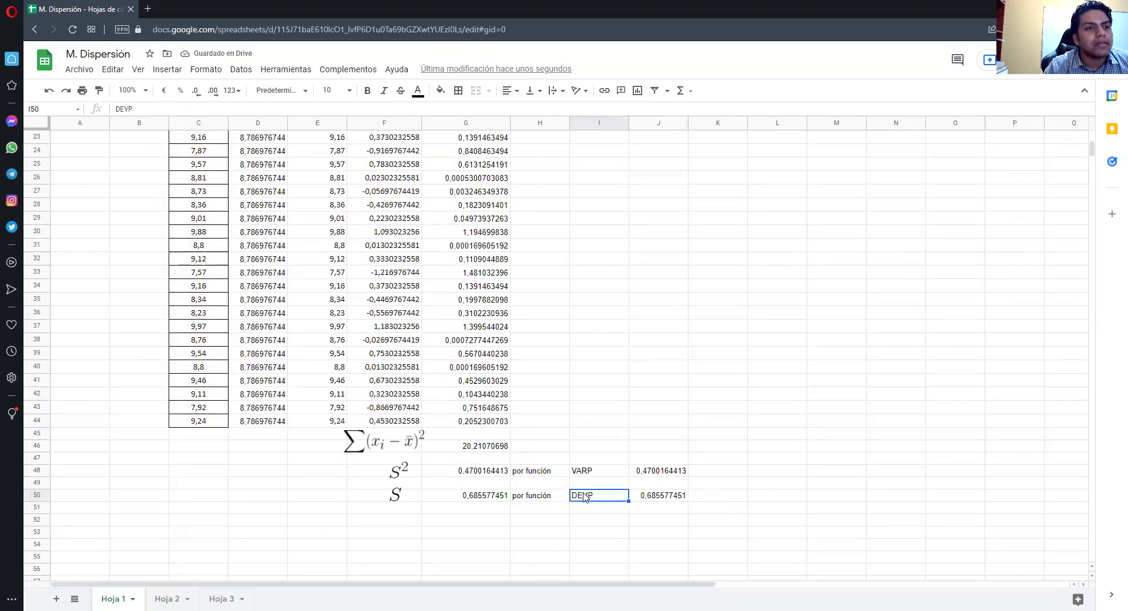
{"action": "double_click", "coordinate": [584, 494]}
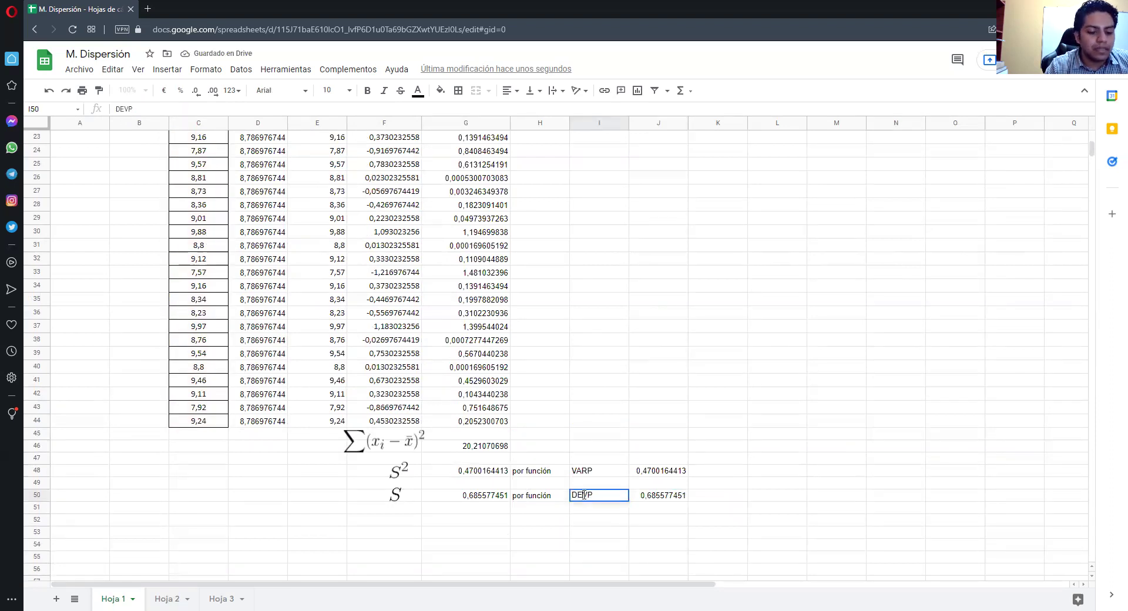
{"action": "type", "text": "SVET"}
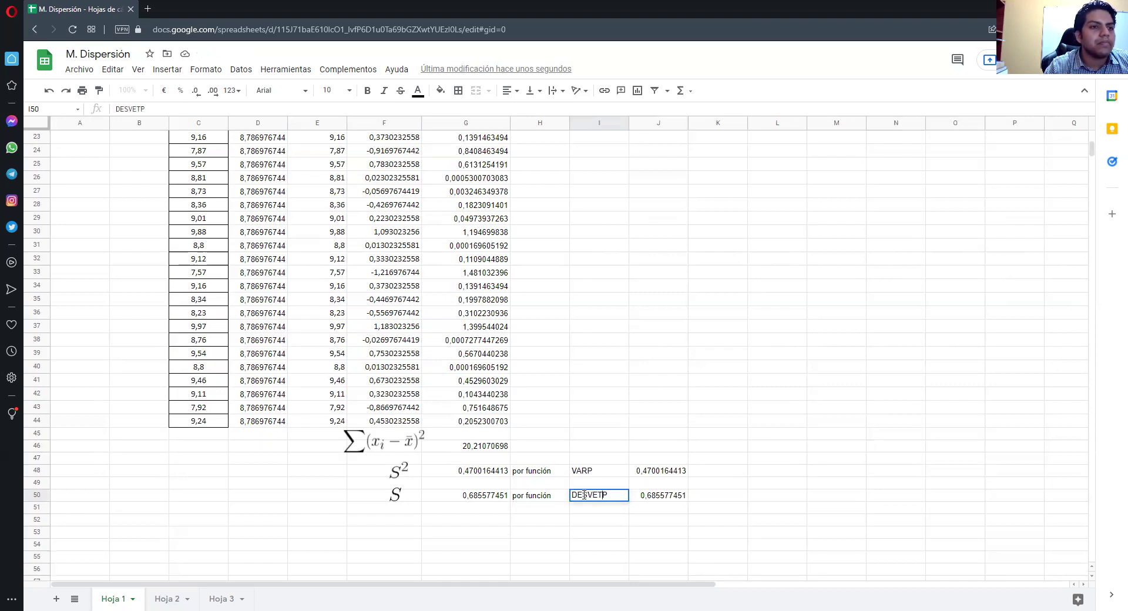
{"action": "left_click", "coordinate": [662, 499]}
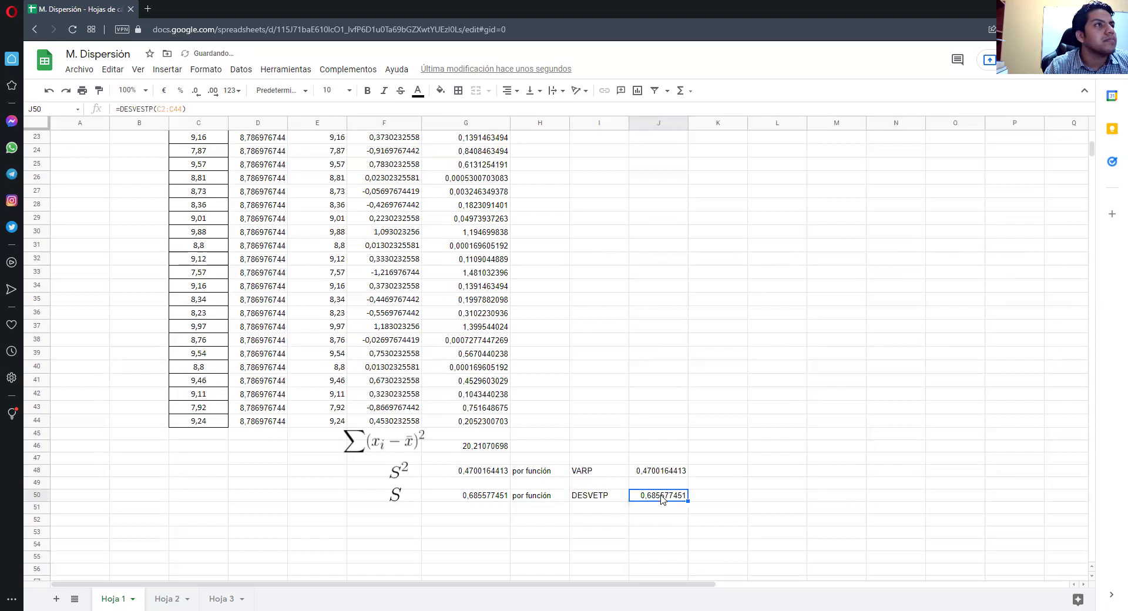
{"action": "left_click", "coordinate": [607, 500]}
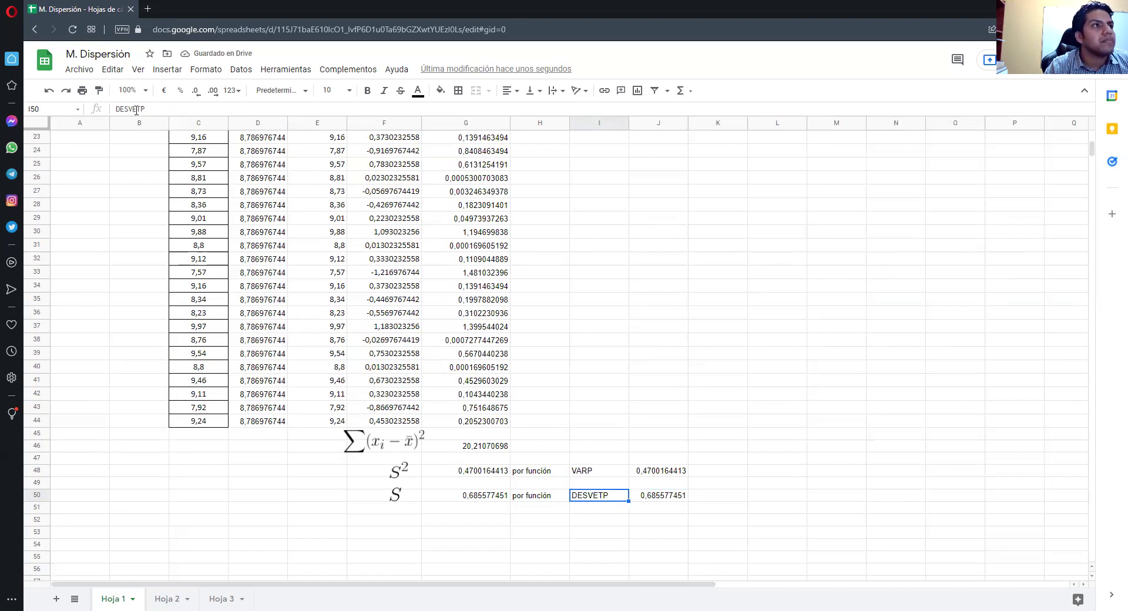
{"action": "left_click", "coordinate": [136, 110]}
{"action": "type", "text": "S"}
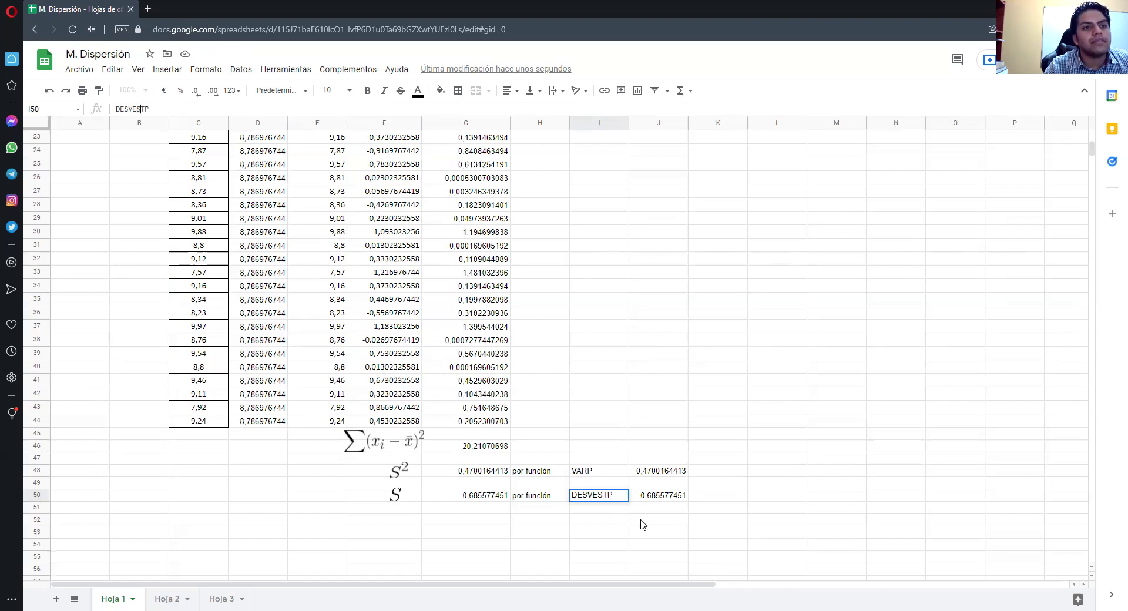
{"action": "key", "text": "Return"}
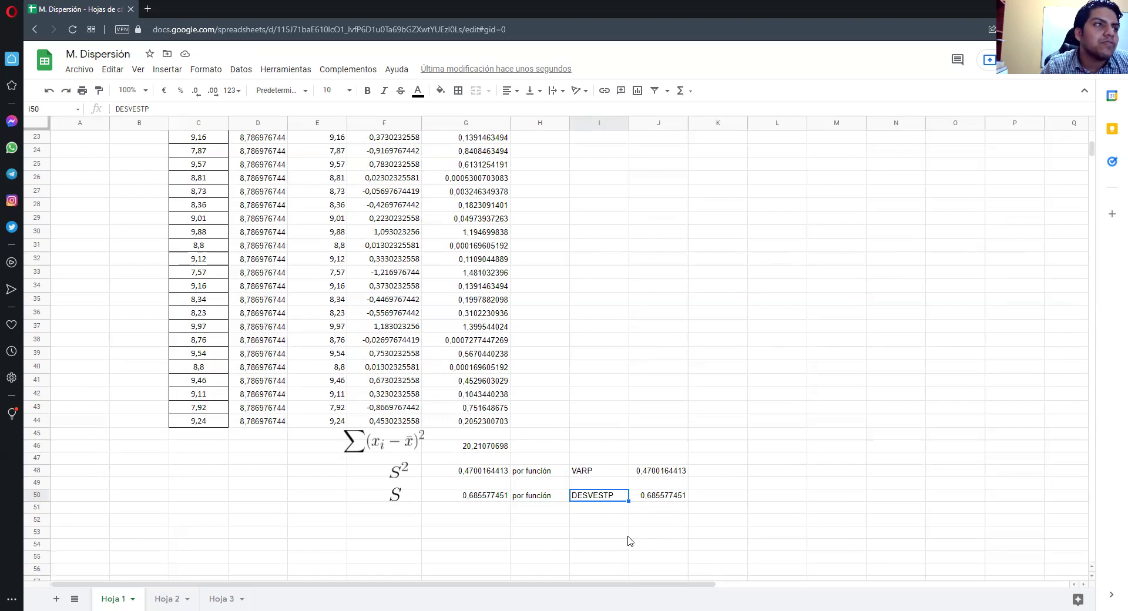
Review the Grupo 1 calculations on Hoja 1, and open Hoja 2 with the Grupo 2 data.
{"action": "scroll", "coordinate": [296, 264], "scroll_direction": "up", "scroll_amount": 7}
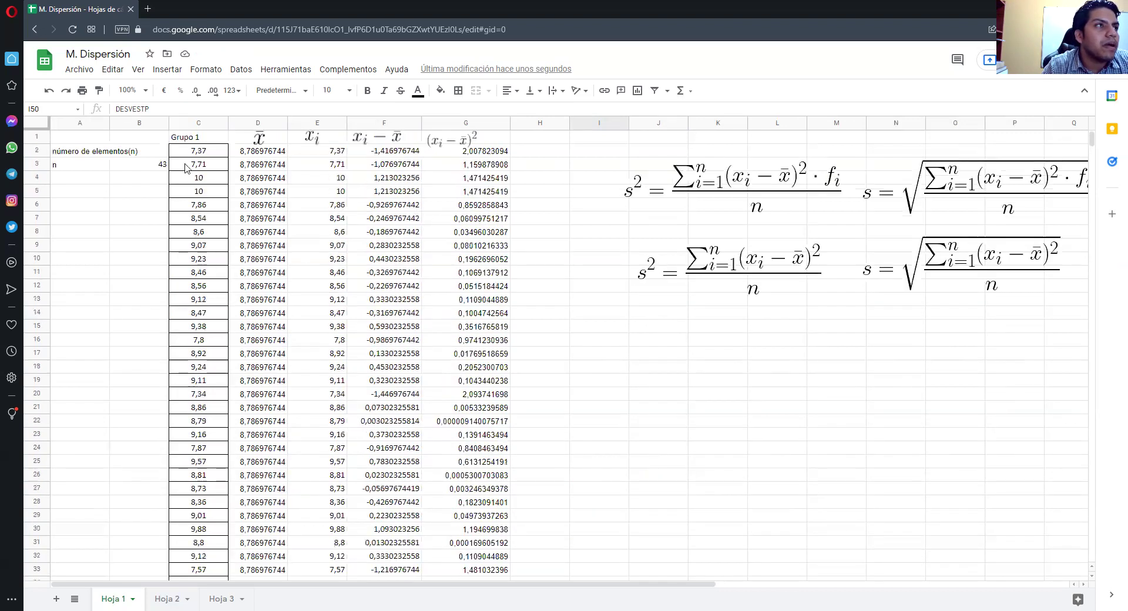
{"action": "scroll", "coordinate": [216, 379], "scroll_direction": "down", "scroll_amount": 7}
{"action": "left_click", "coordinate": [164, 598]}
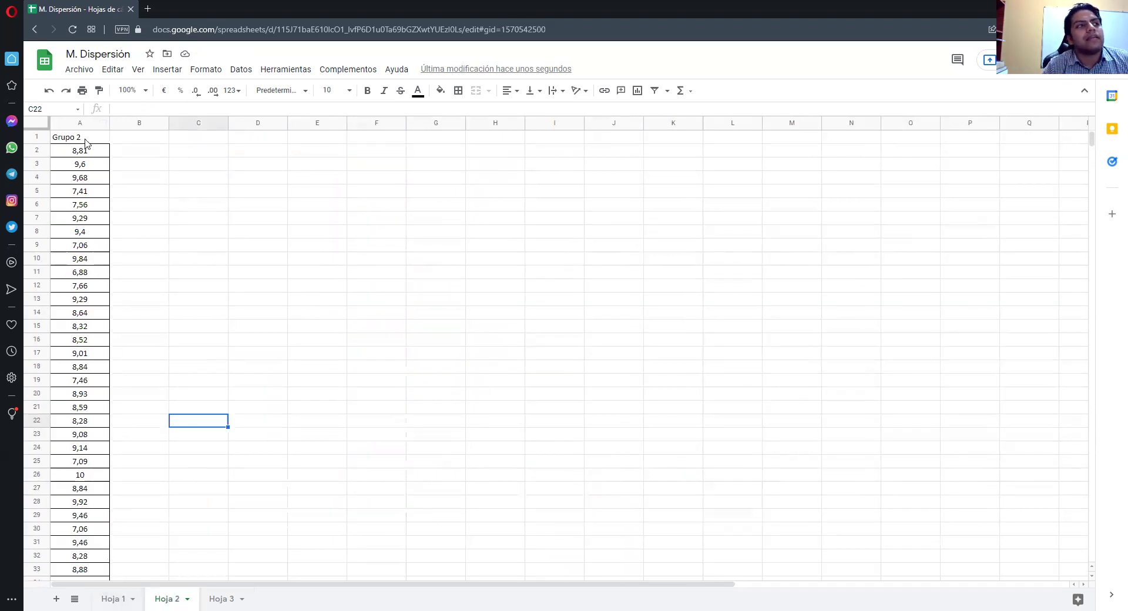
Move the Grupo 2 column, heading and data, from A1:A45 to the range starting at cell C2.
{"action": "left_click_drag", "start_coordinate": [83, 137], "coordinate": [94, 508]}
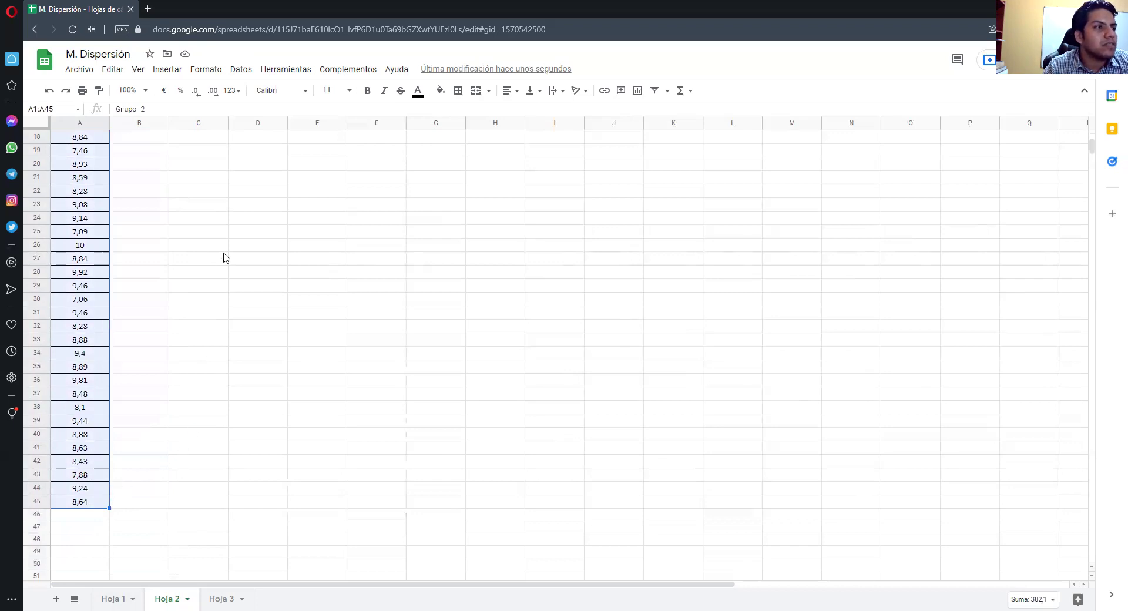
{"action": "scroll", "coordinate": [200, 171], "scroll_direction": "up", "scroll_amount": 4}
{"action": "key", "text": "ctrl+c"}
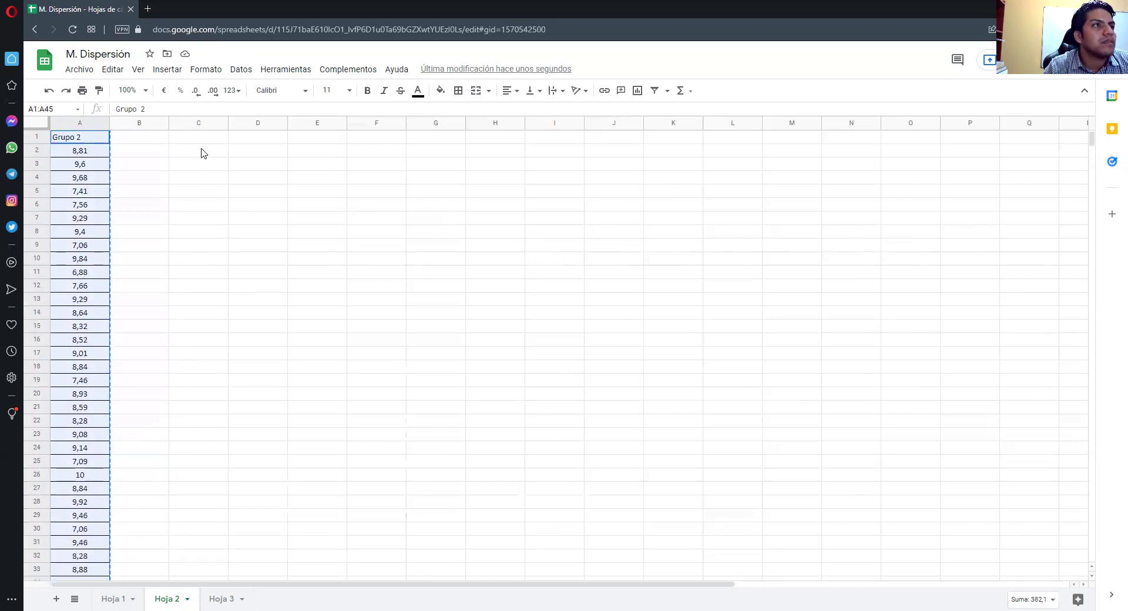
{"action": "left_click", "coordinate": [204, 154]}
{"action": "key", "text": "ctrl+v"}
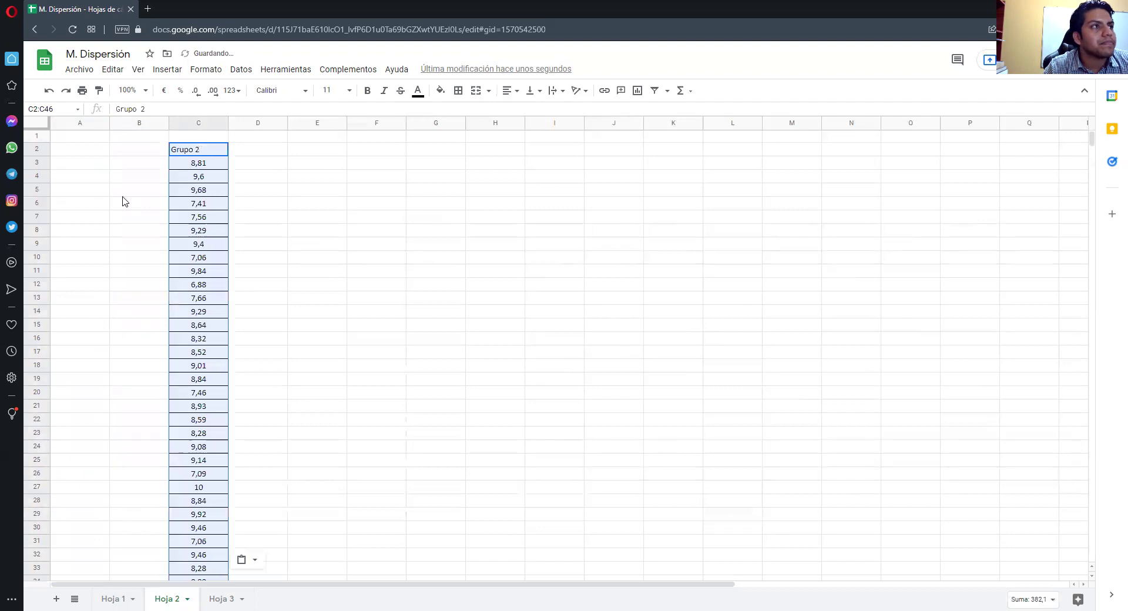
Enter the label n in cell A3 for the number of elements.
{"action": "left_click", "coordinate": [91, 148]}
{"action": "left_click", "coordinate": [100, 164]}
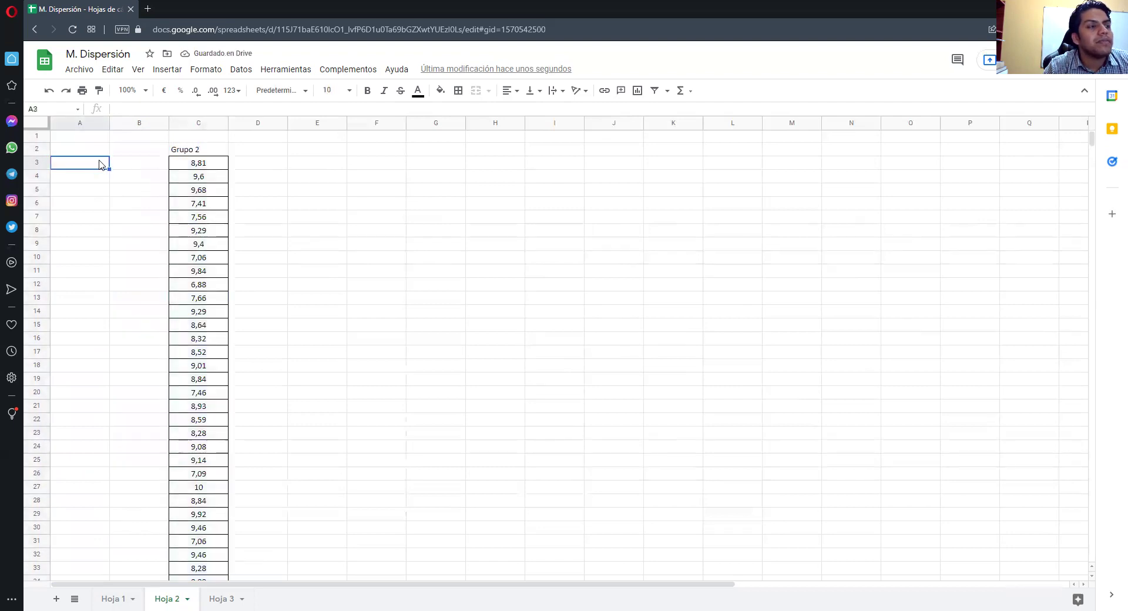
{"action": "type", "text": "n"}
Count the Grupo 2 values in cell B3 with =CONTAR(C3:C46).
{"action": "left_click", "coordinate": [137, 167]}
{"action": "left_click", "coordinate": [198, 108]}
{"action": "type", "text": "=C"}
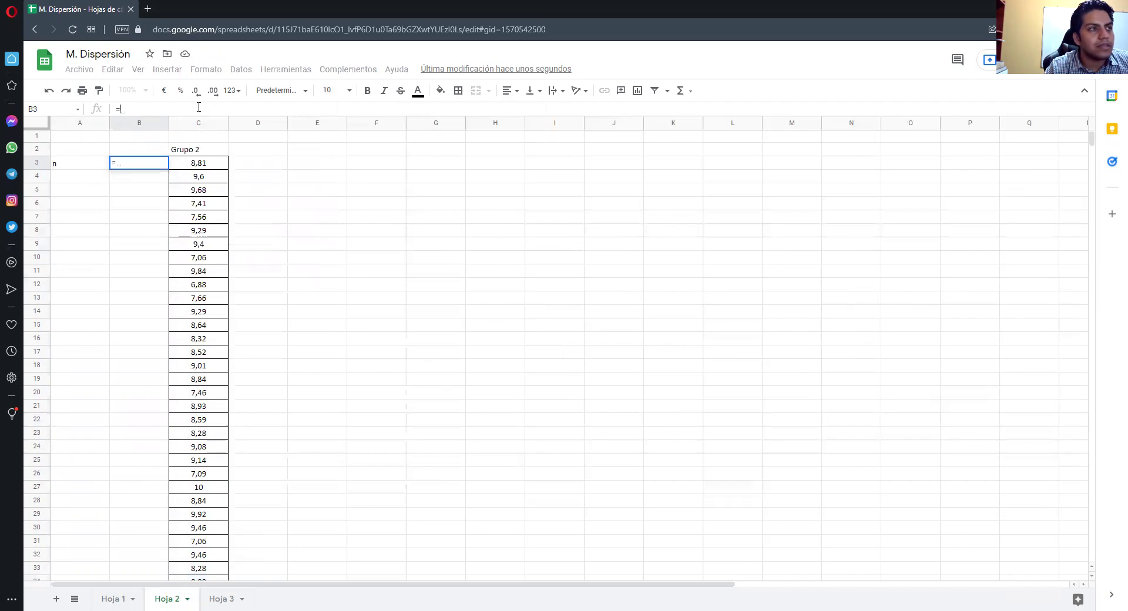
{"action": "type", "text": "CONTAR"}
{"action": "left_click", "coordinate": [250, 140]}
{"action": "type", "text": "C3:C31"}
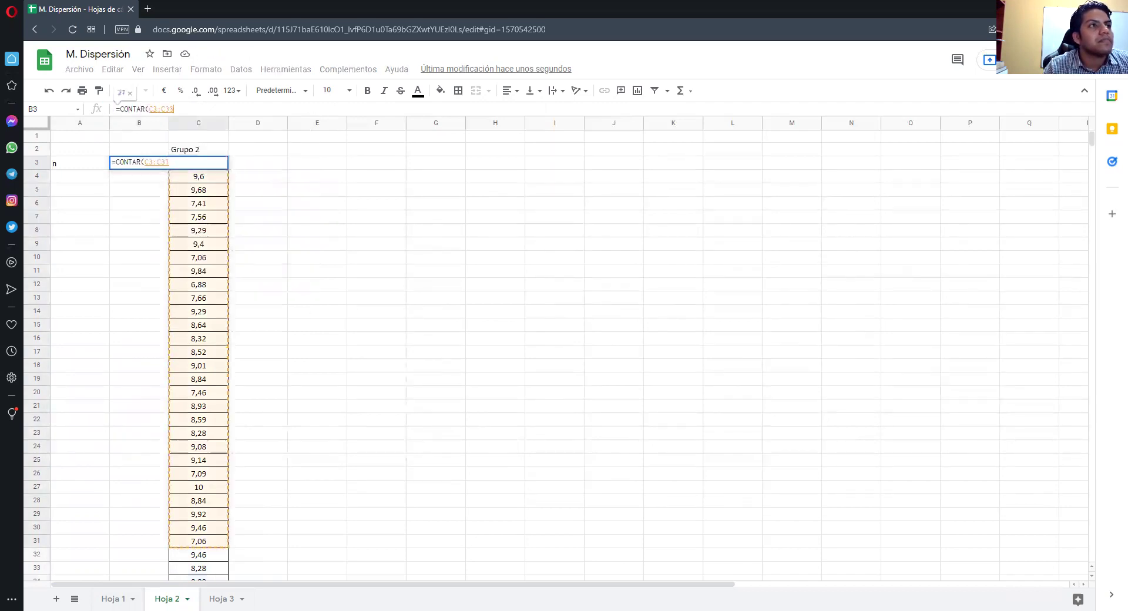
{"action": "left_click_drag", "start_coordinate": [215, 573], "coordinate": [211, 289]}
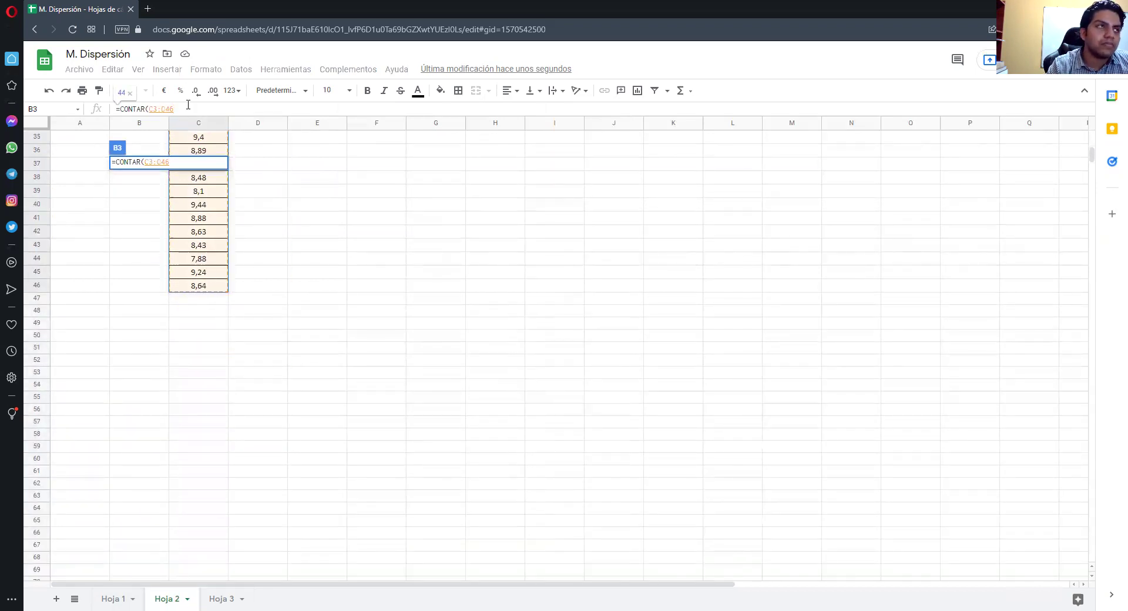
{"action": "key", "text": "Return"}
{"action": "scroll", "coordinate": [270, 294], "scroll_direction": "up", "scroll_amount": 1}
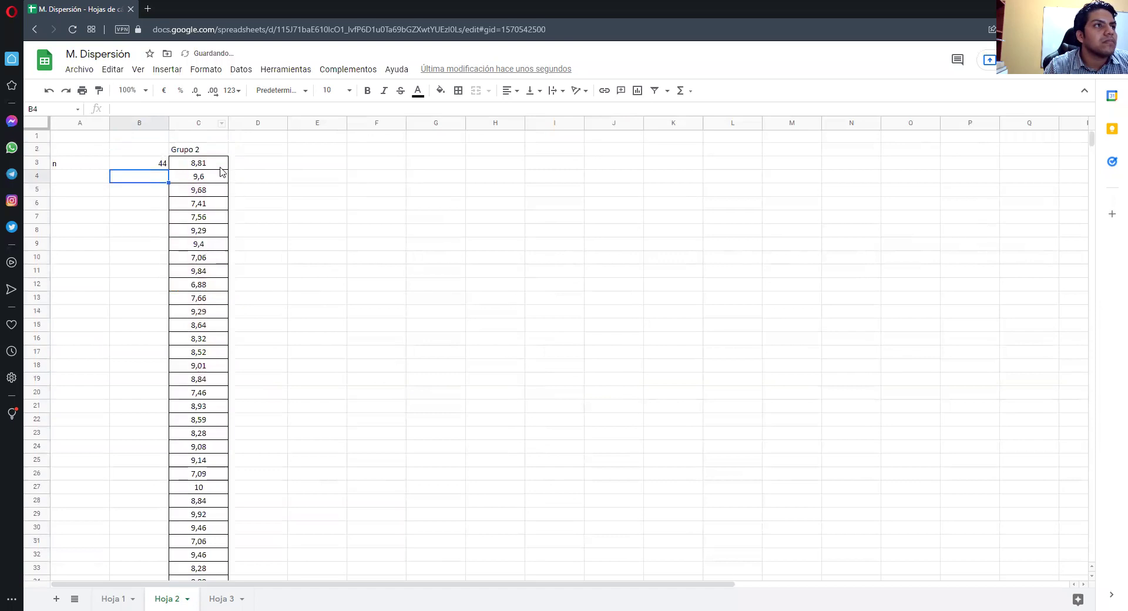
{"action": "left_click", "coordinate": [146, 163]}
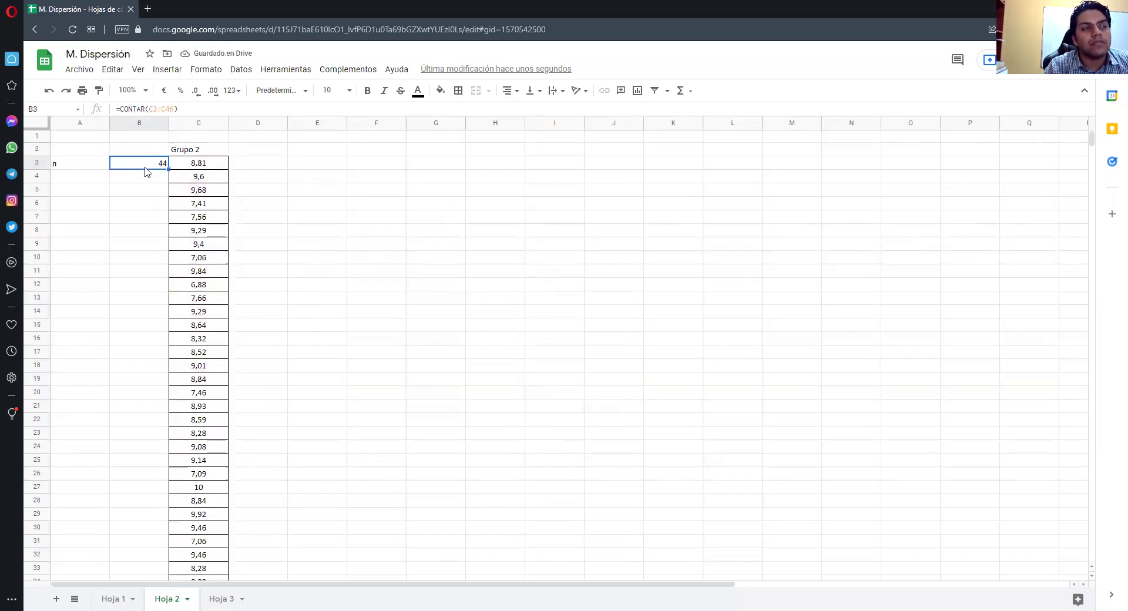
Enter the heading Promedio in cell D2.
{"action": "left_click", "coordinate": [272, 152]}
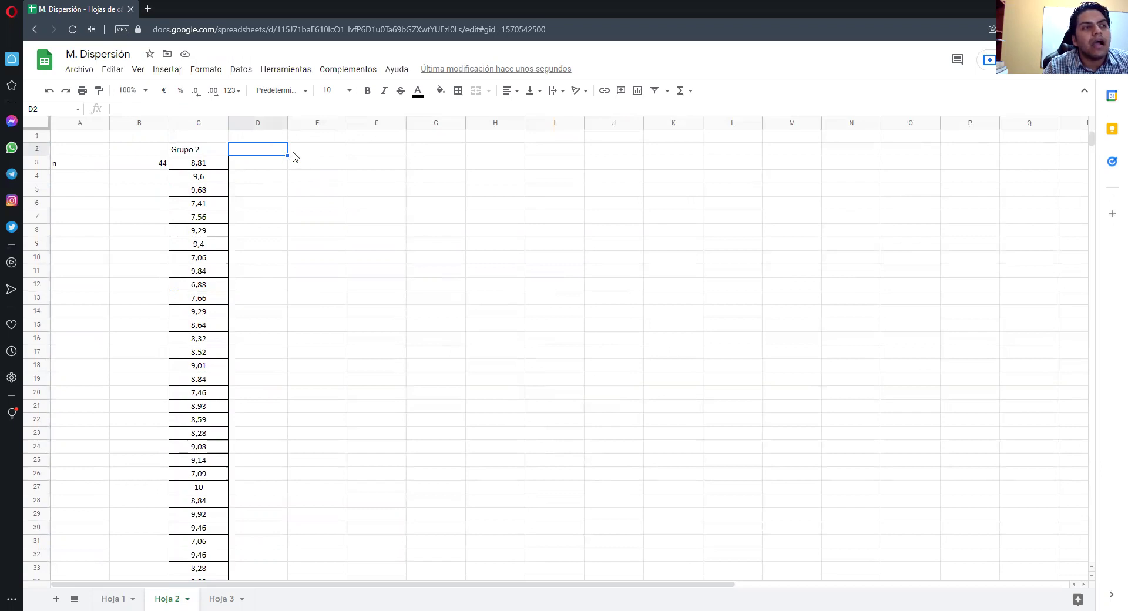
{"action": "type", "text": "Promedio"}
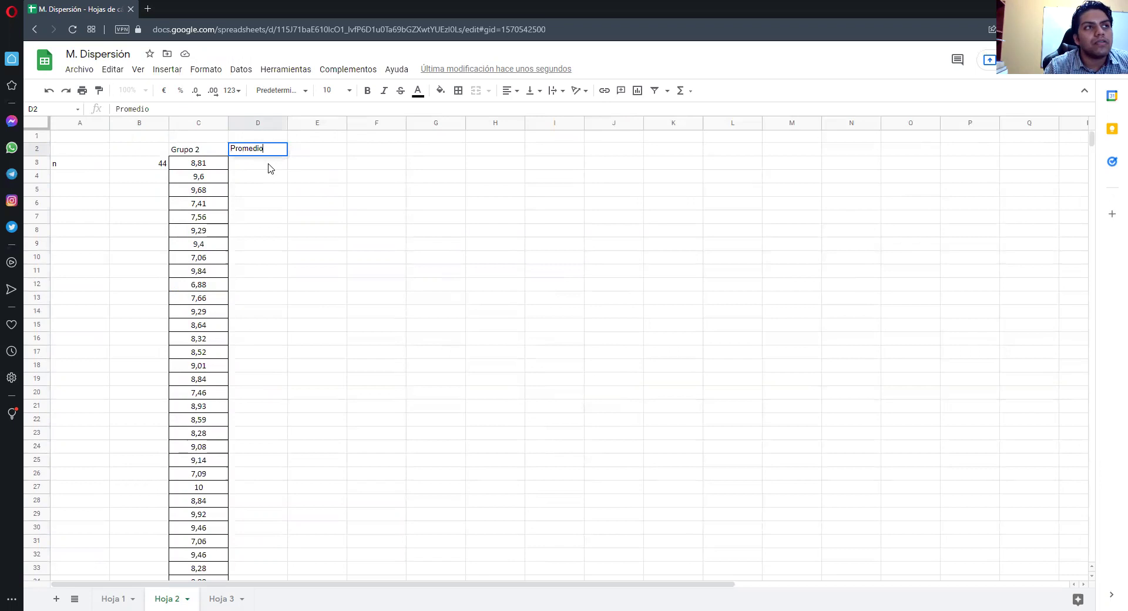
Copy the x̄ symbol image from the column D heading on Hoja 1 and paste it into Hoja 2.
{"action": "left_click", "coordinate": [113, 599]}
{"action": "scroll", "coordinate": [320, 248], "scroll_direction": "up", "scroll_amount": 5}
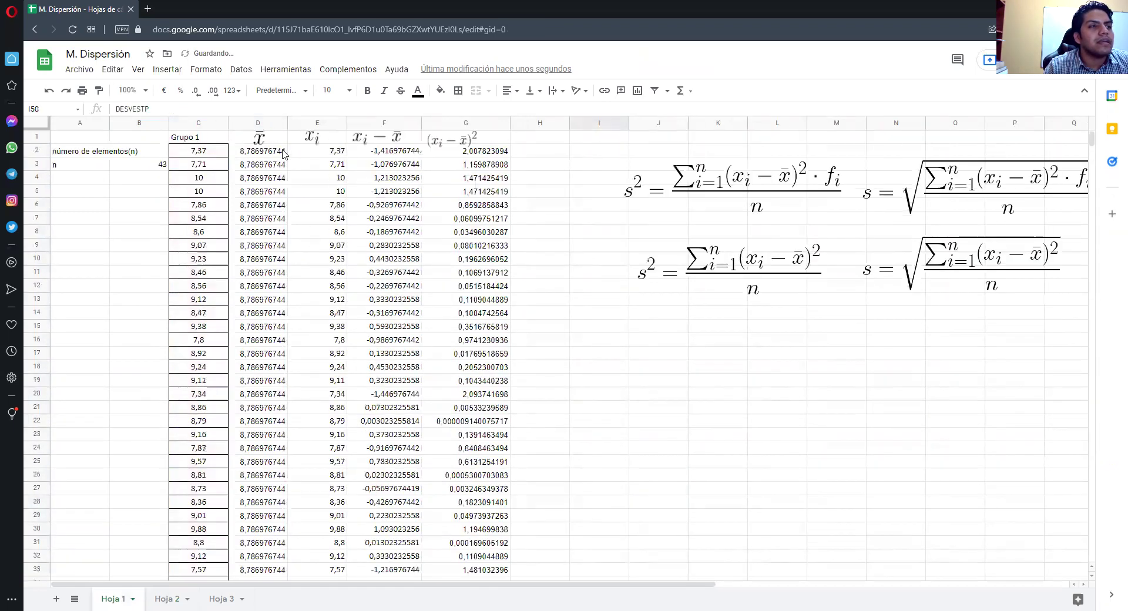
{"action": "left_click", "coordinate": [259, 139]}
{"action": "key", "text": "ctrl+c"}
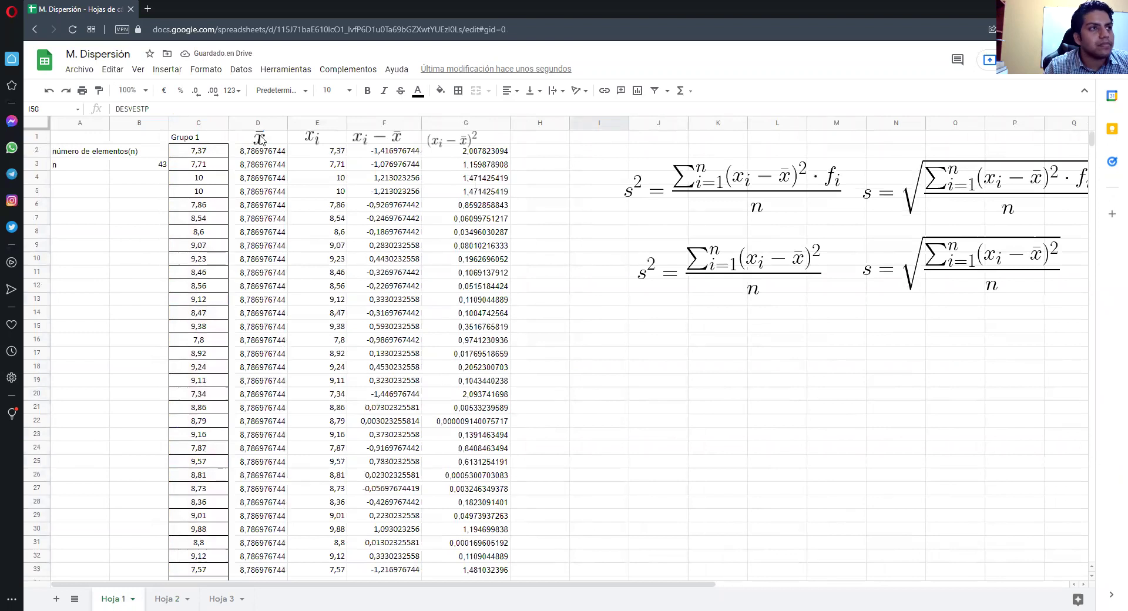
{"action": "left_click", "coordinate": [163, 598]}
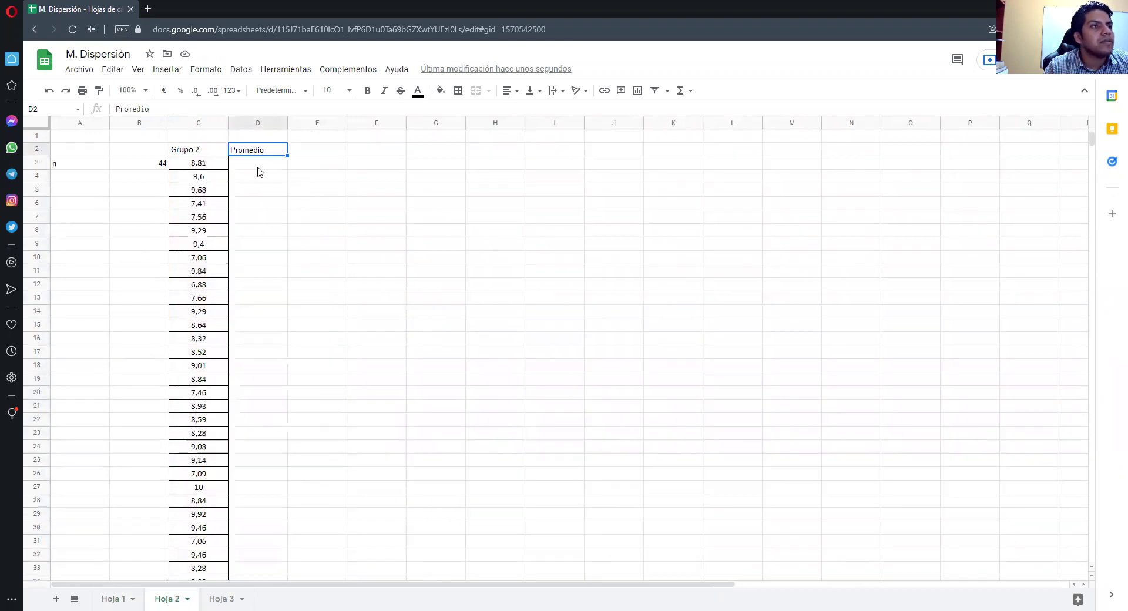
{"action": "left_click", "coordinate": [304, 153]}
{"action": "key", "text": "ctrl+v"}
Clear the Promedio text from cell D2 and move the x̄ symbol image over that cell.
{"action": "left_click", "coordinate": [259, 153]}
{"action": "double_click", "coordinate": [132, 109]}
{"action": "key", "text": "BackSpace"}
{"action": "left_click", "coordinate": [317, 153]}
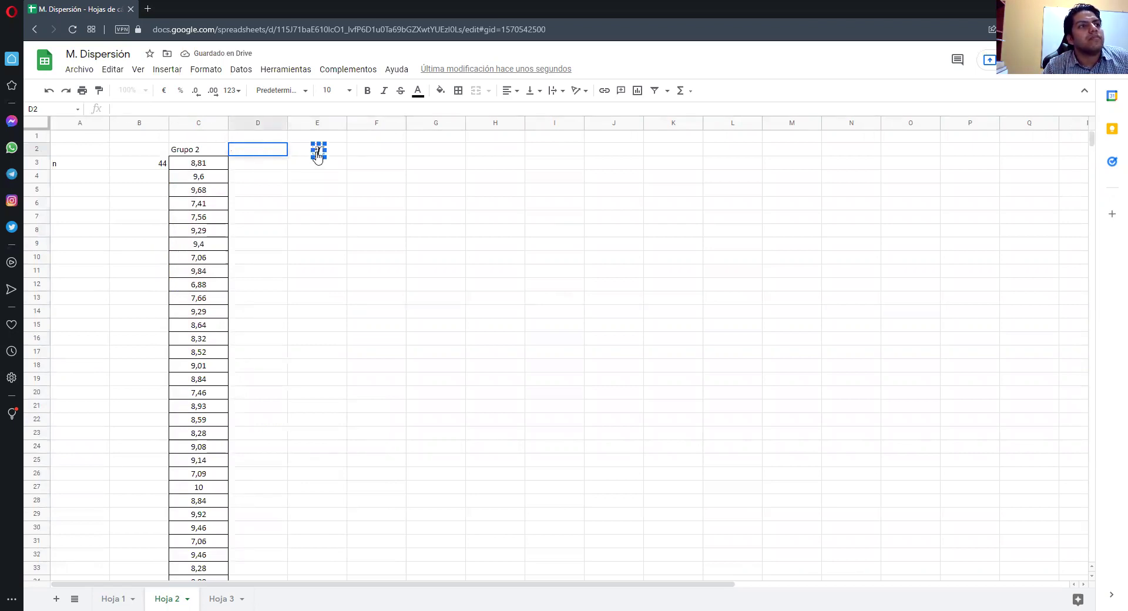
{"action": "left_click_drag", "start_coordinate": [318, 154], "coordinate": [259, 151]}
Calculate the Grupo 2 mean in cell D3 with =PROMEDIO(C3:C46).
{"action": "left_click", "coordinate": [271, 164]}
{"action": "left_click", "coordinate": [234, 111]}
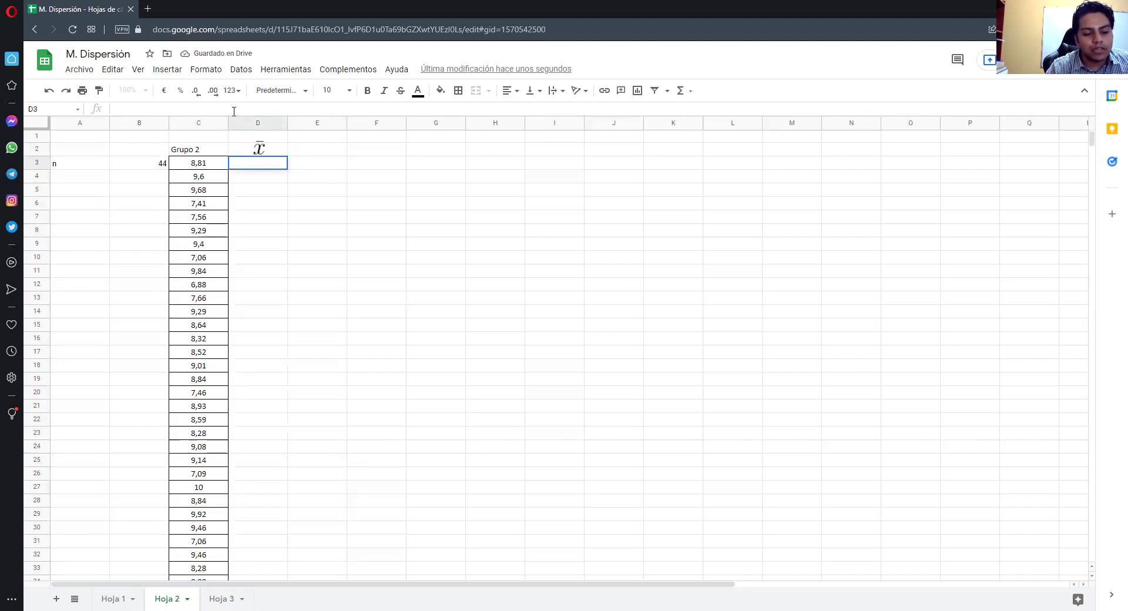
{"action": "type", "text": "=PRO"}
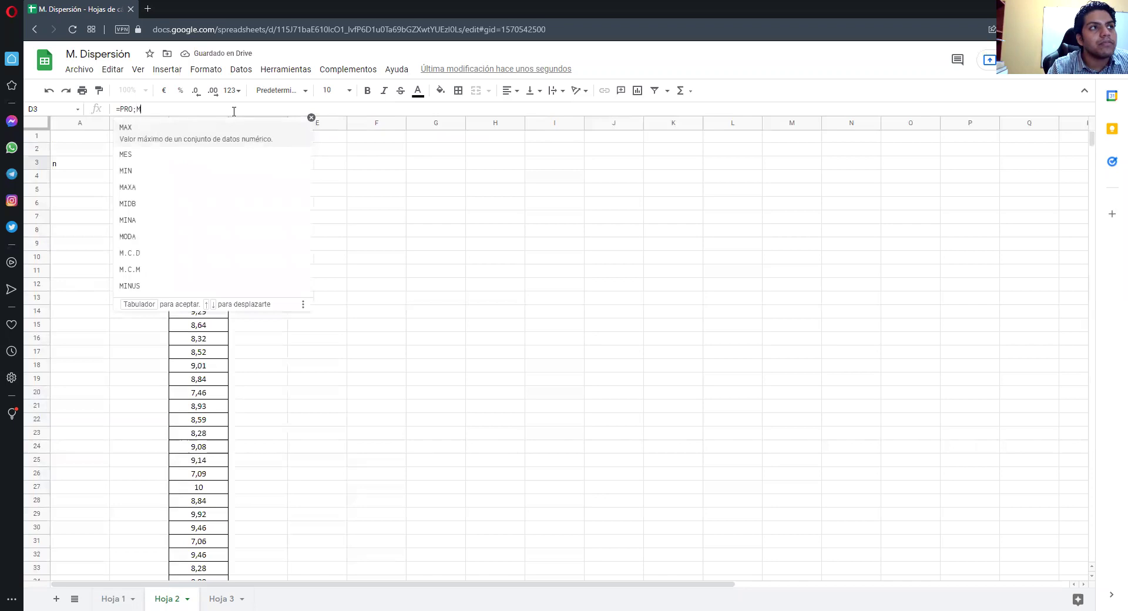
{"action": "type", "text": "MEDI"}
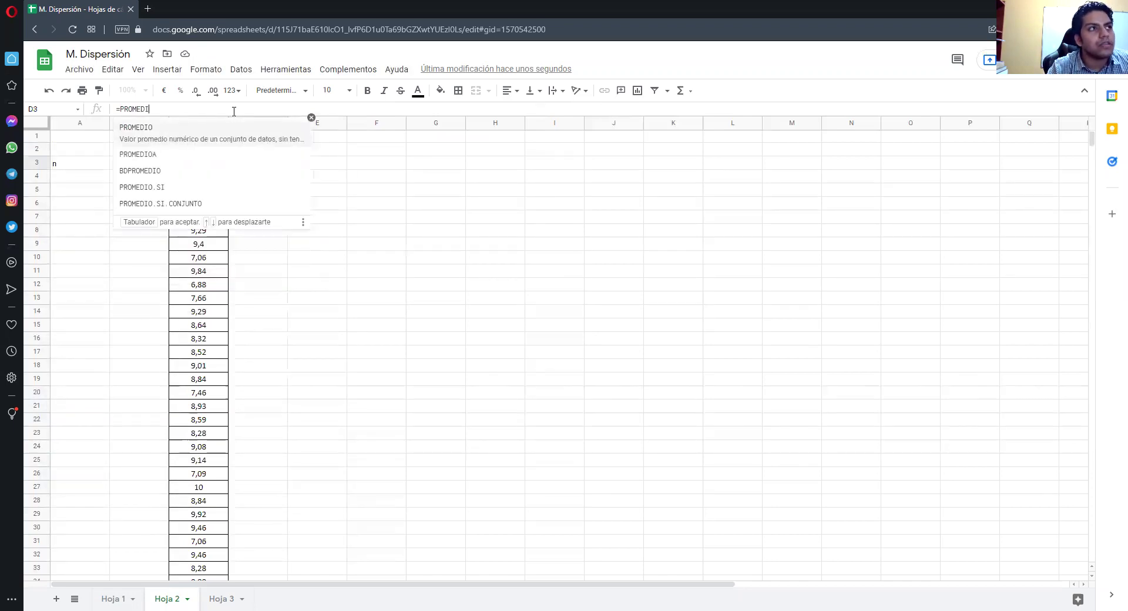
{"action": "type", "text": "O"}
{"action": "left_click", "coordinate": [157, 133]}
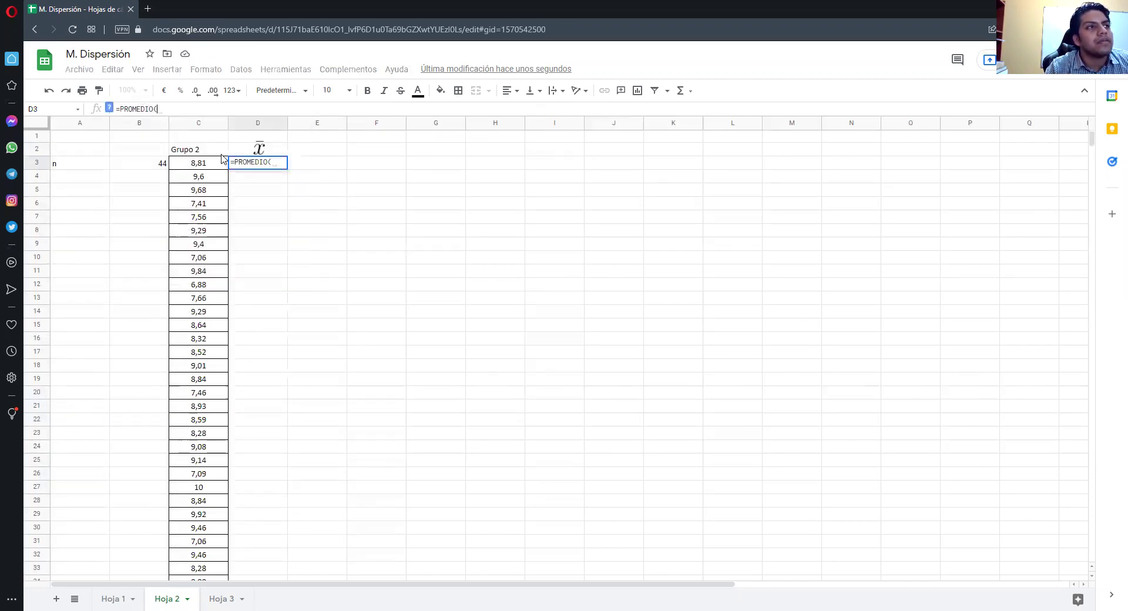
{"action": "left_click_drag", "start_coordinate": [204, 169], "coordinate": [200, 450]}
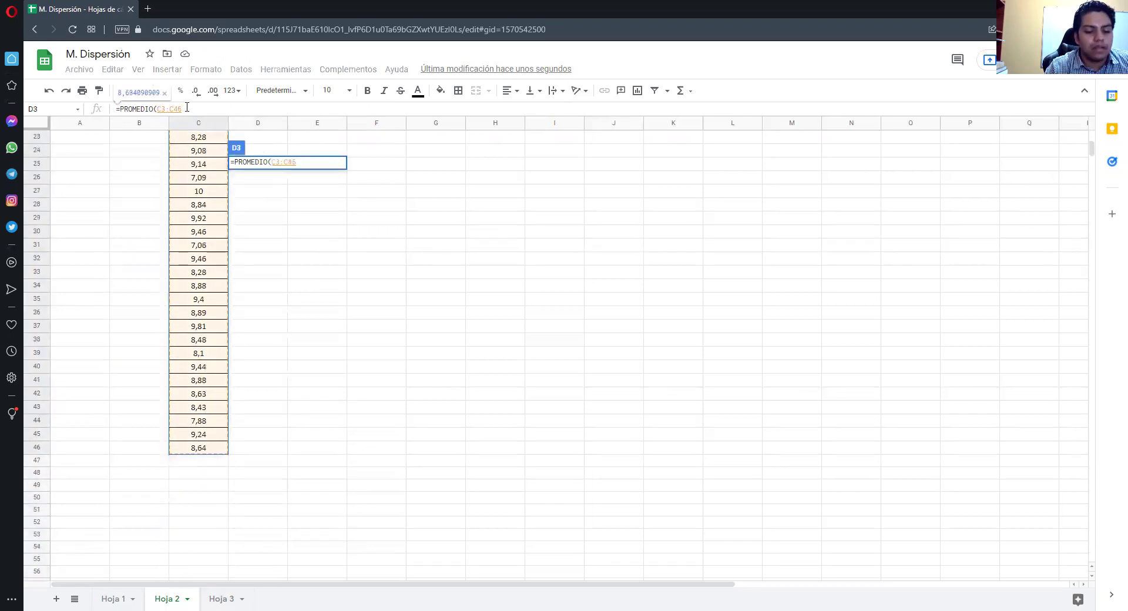
{"action": "type", "text": ")"}
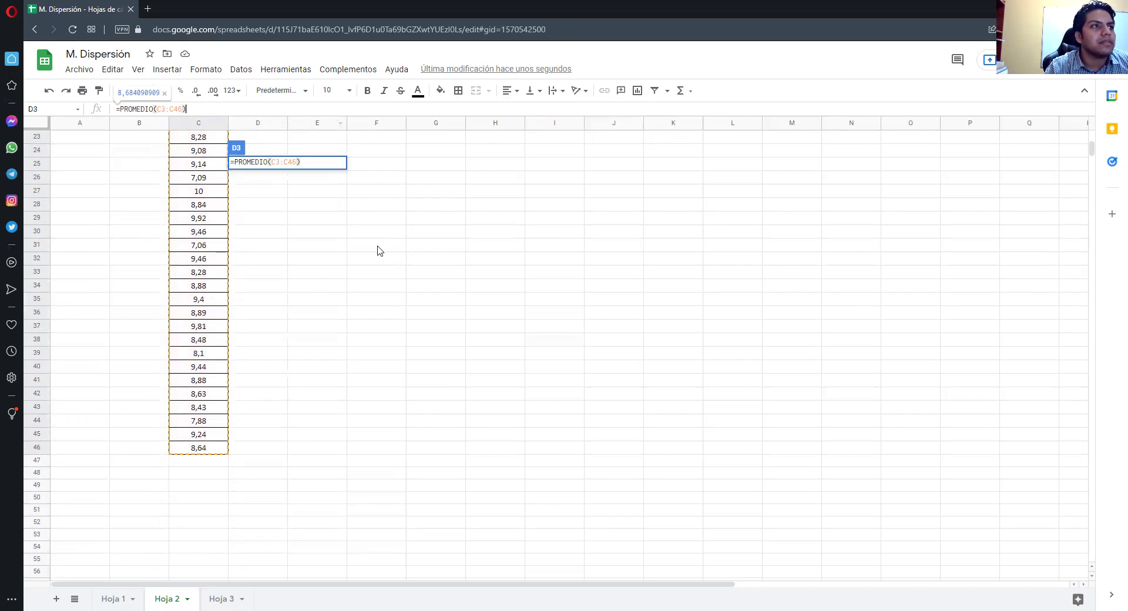
{"action": "key", "text": "Return"}
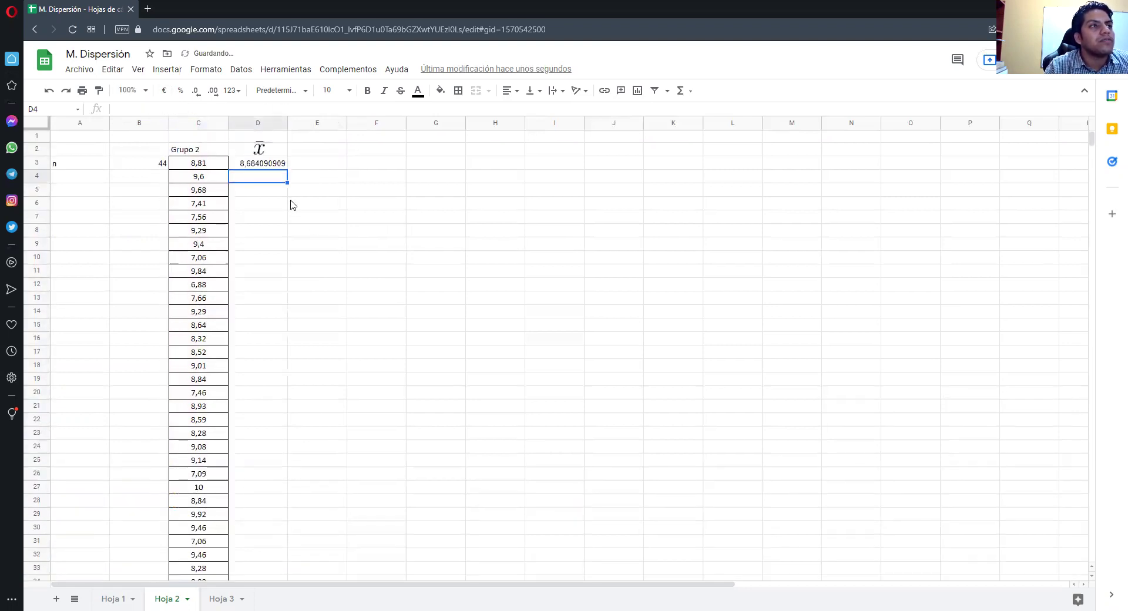
Make the range of the PROMEDIO formula in D3 absolute, $C$3:$C$46, and fill the formula down to D46.
{"action": "left_click", "coordinate": [274, 167]}
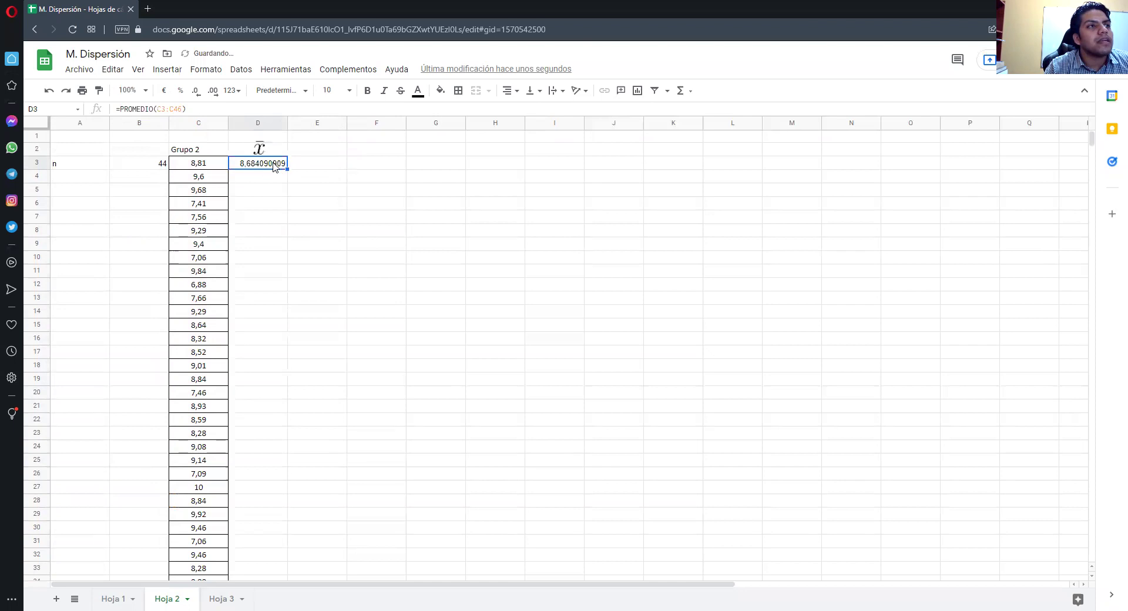
{"action": "left_click", "coordinate": [158, 109]}
{"action": "type", "text": "$"}
{"action": "key", "text": "Right"}
{"action": "type", "text": "$C$"}
{"action": "key", "text": "Right"}
{"action": "type", "text": "$"}
{"action": "key", "text": "Return"}
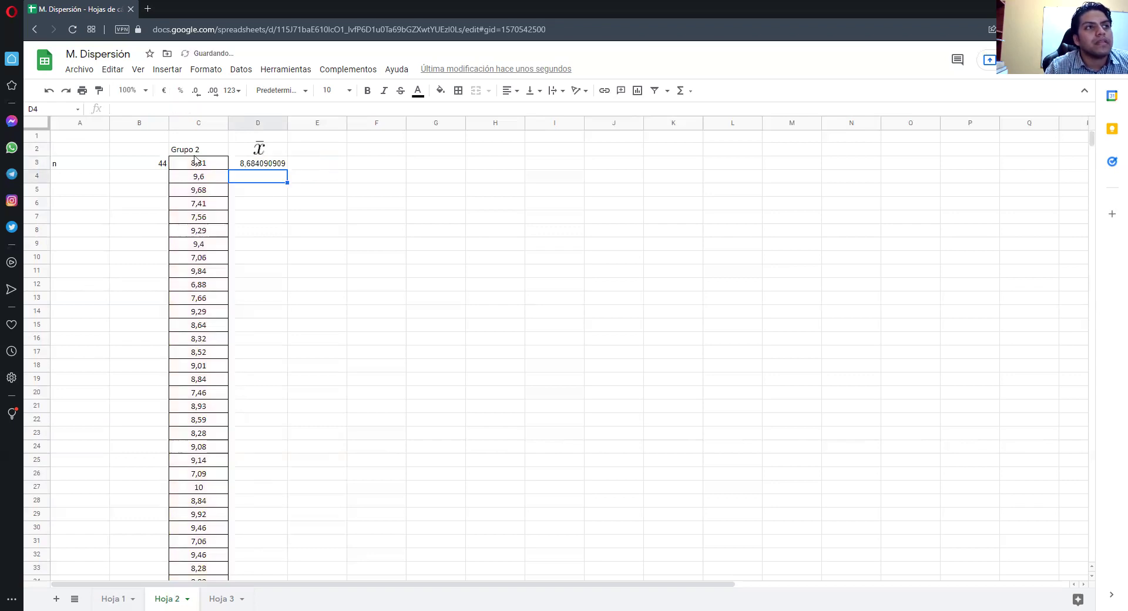
{"action": "left_click_drag", "start_coordinate": [285, 169], "coordinate": [275, 479]}
{"action": "scroll", "coordinate": [325, 333], "scroll_direction": "up", "scroll_amount": 7}
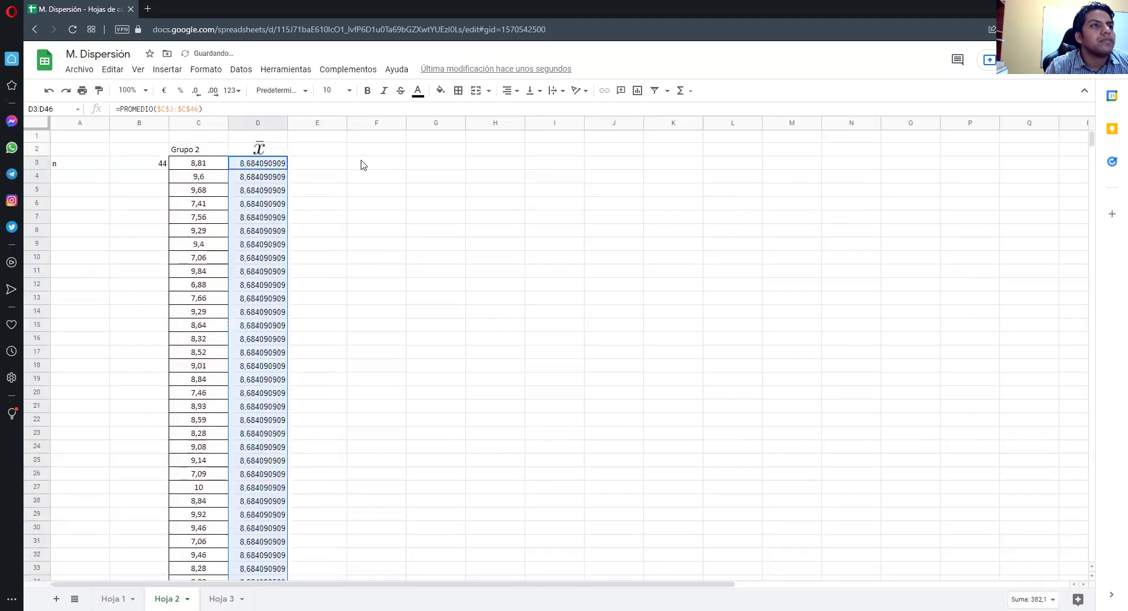
Copy the xᵢ symbol image from Hoja 1 into cell E2 of Hoja 2 as the column heading.
{"action": "left_click", "coordinate": [327, 148]}
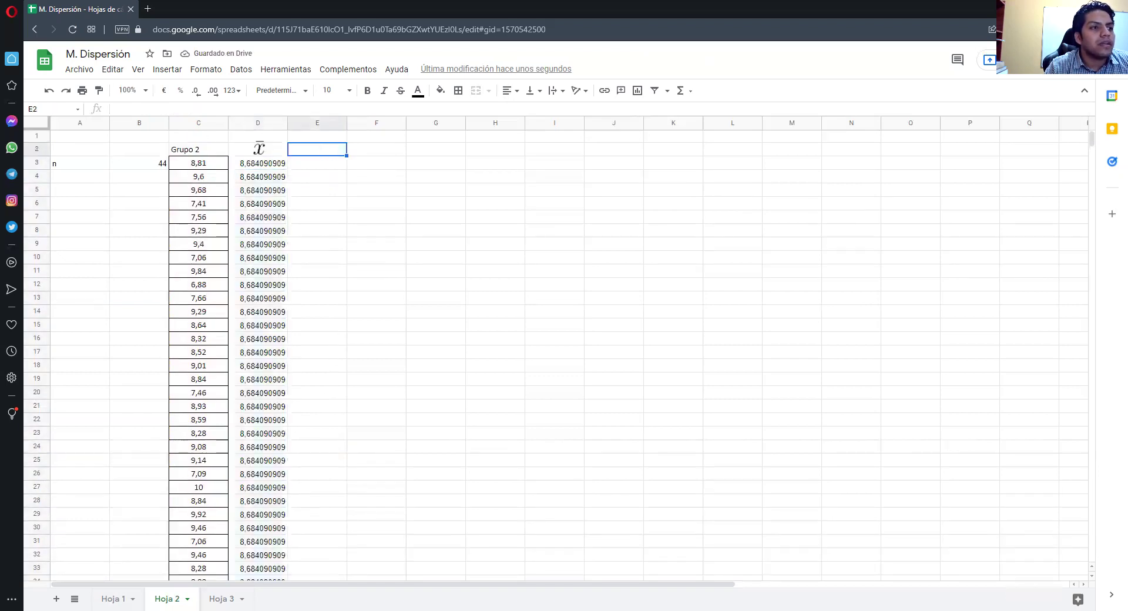
{"action": "left_click", "coordinate": [113, 599]}
{"action": "left_click", "coordinate": [315, 137]}
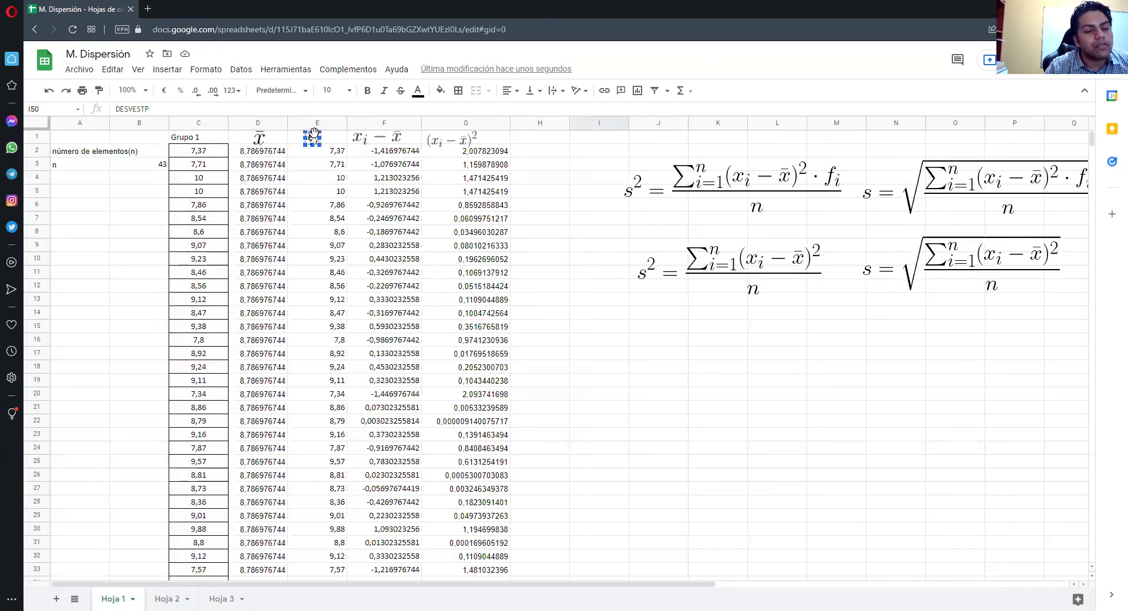
{"action": "key", "text": "Escape"}
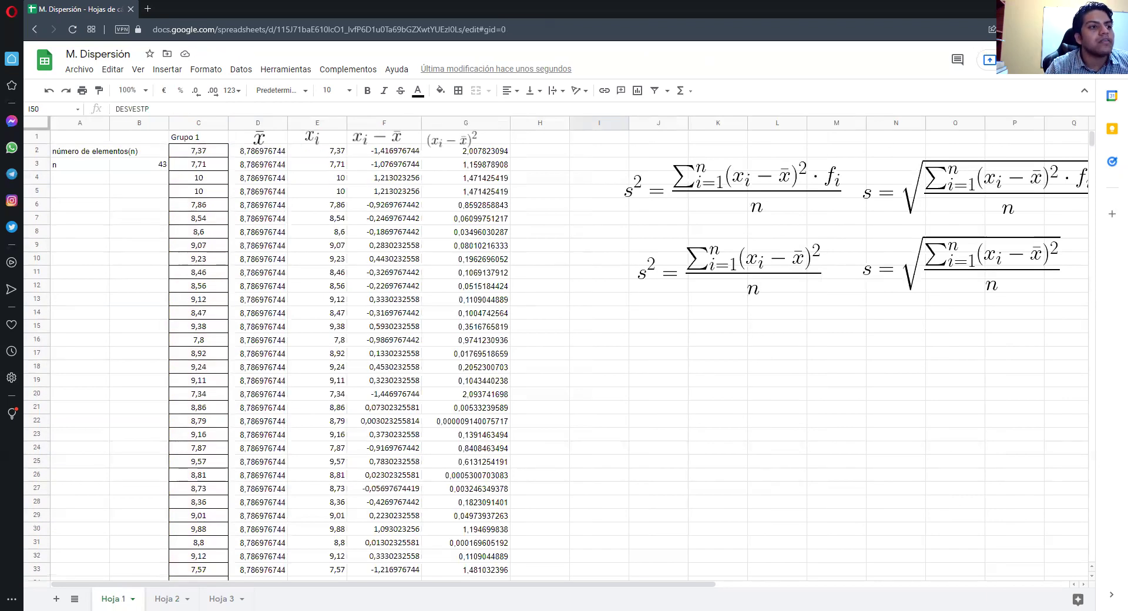
{"action": "left_click", "coordinate": [181, 598]}
{"action": "key", "text": "ctrl+v"}
Enter =C3 in cell E3 and autofill the xᵢ column with the remaining Grupo 2 values.
{"action": "left_click", "coordinate": [327, 168]}
{"action": "left_click", "coordinate": [300, 108]}
{"action": "type", "text": "="}
{"action": "left_click", "coordinate": [204, 164]}
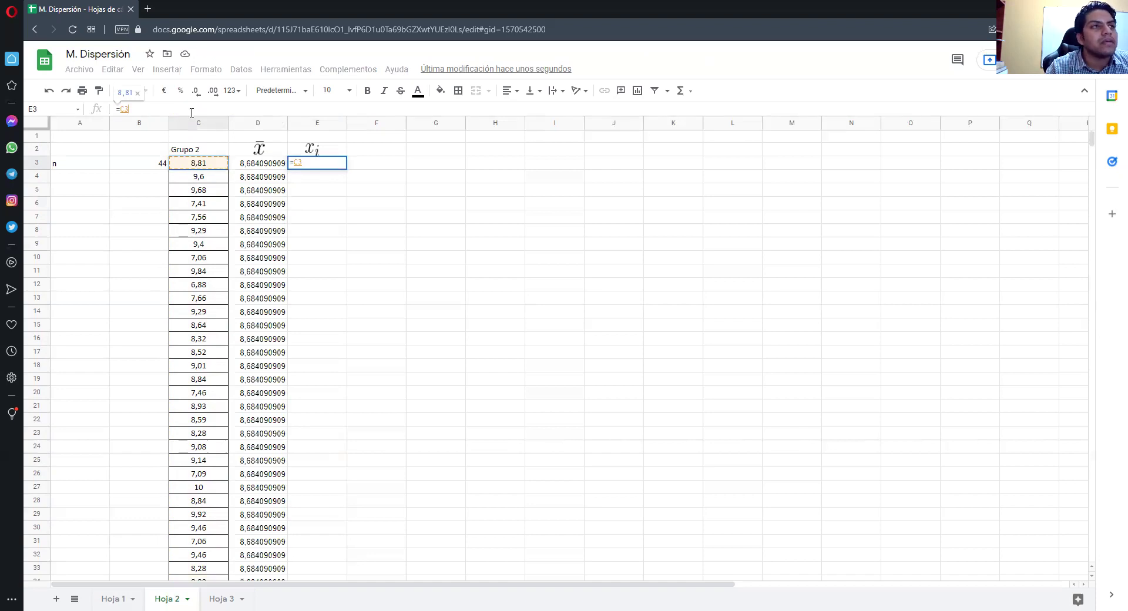
{"action": "key", "text": "Return"}
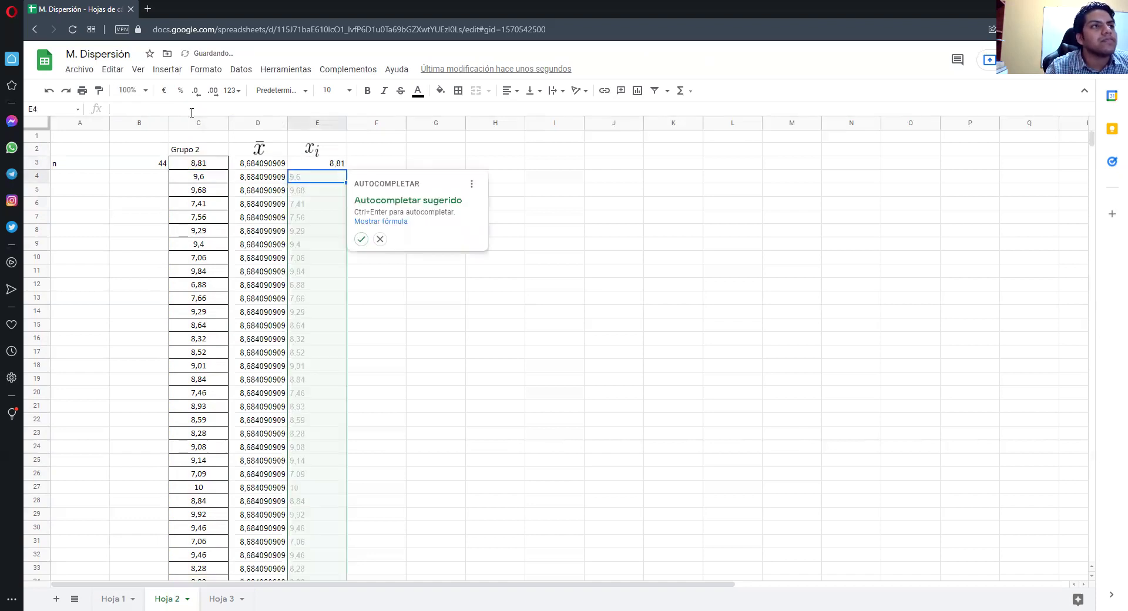
{"action": "left_click", "coordinate": [362, 239]}
Copy the xᵢ − x̄ symbol image from Hoja 1 into cell F2 of Hoja 2 as the column heading.
{"action": "left_click", "coordinate": [392, 152]}
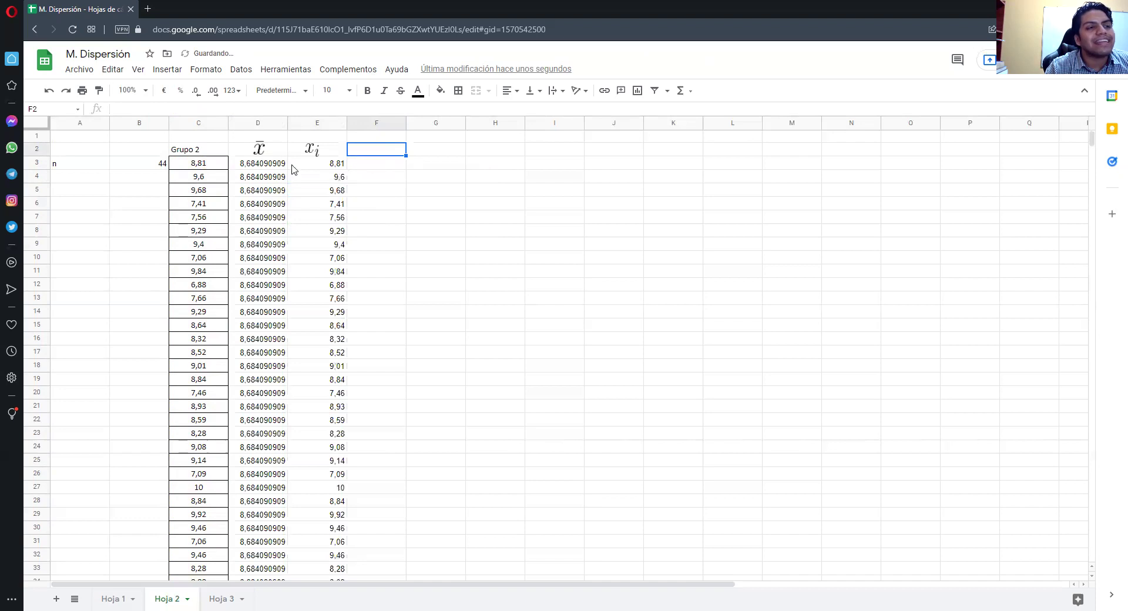
{"action": "left_click", "coordinate": [112, 598]}
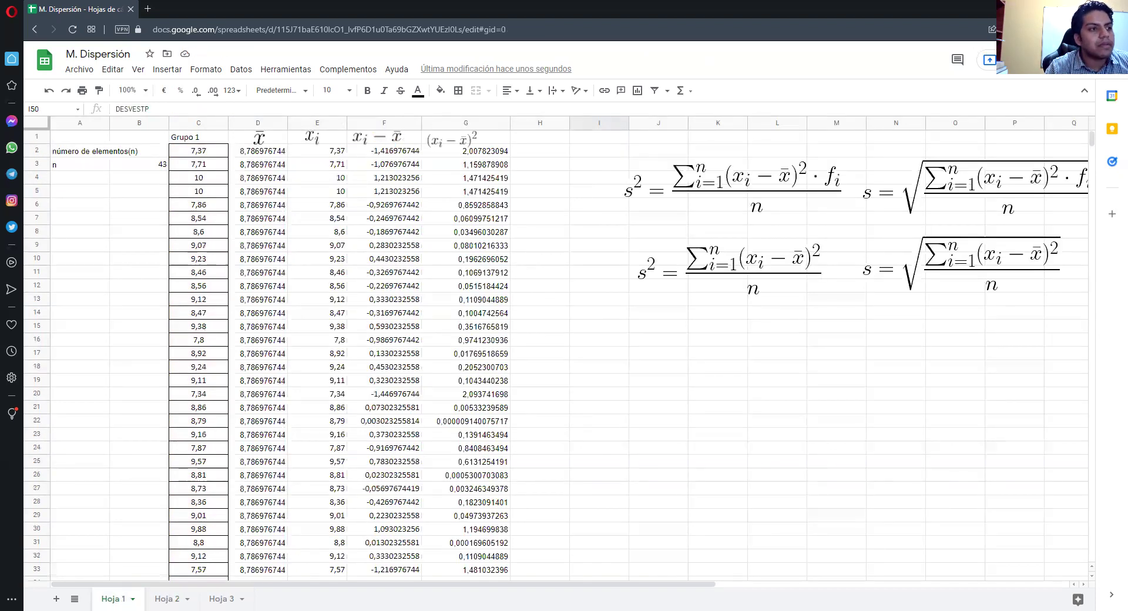
{"action": "left_click", "coordinate": [171, 598]}
Calculate the first deviation from the mean in cell F3 with =E3-D3.
{"action": "left_click", "coordinate": [393, 167]}
{"action": "left_click", "coordinate": [335, 111]}
{"action": "type", "text": "="}
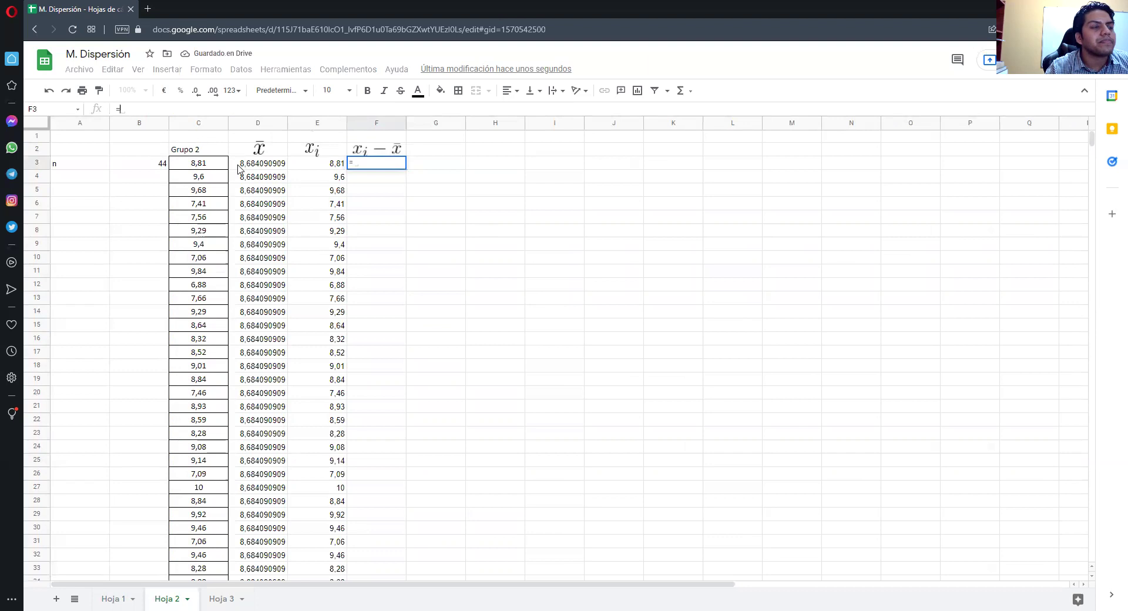
{"action": "left_click", "coordinate": [337, 166]}
{"action": "type", "text": "-"}
{"action": "left_click", "coordinate": [268, 163]}
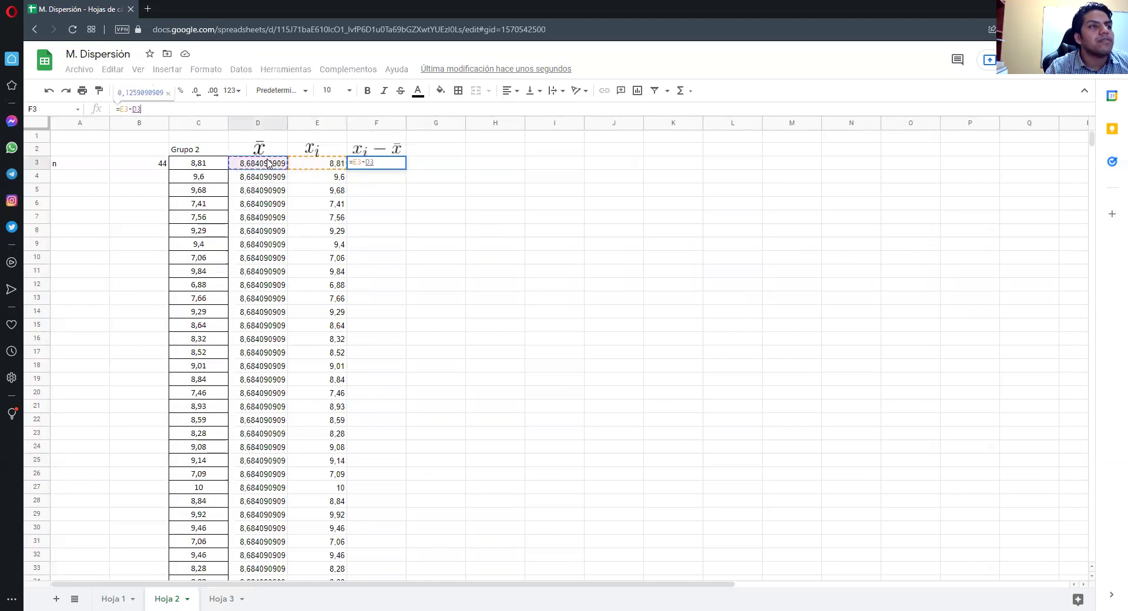
{"action": "key", "text": "Return"}
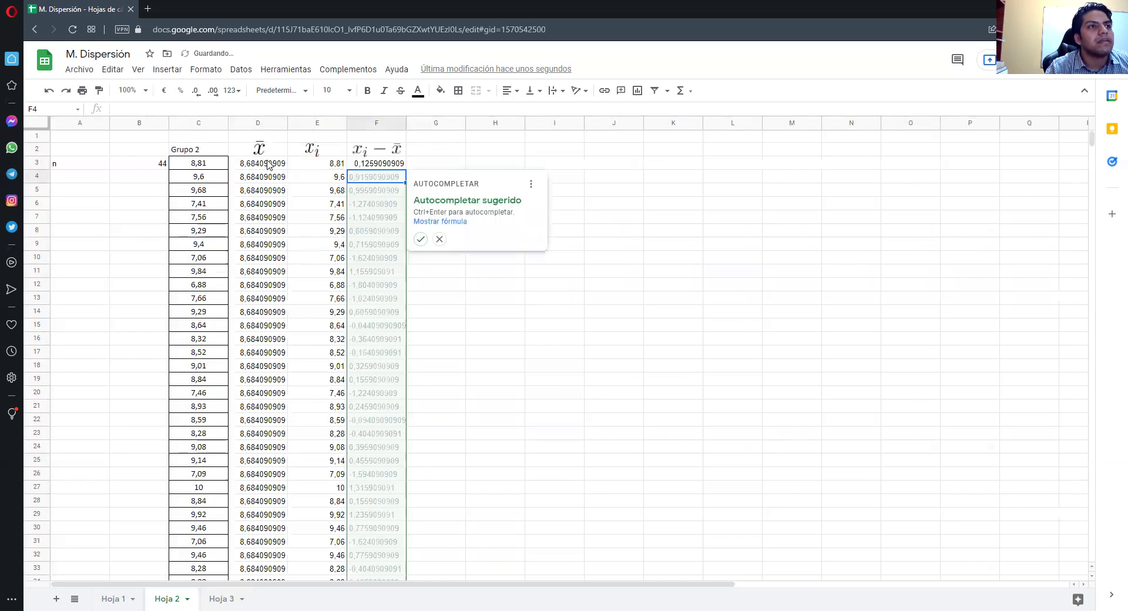
Autofill the xᵢ − x̄ column with the remaining Grupo 2 deviations and widen column F to fit the values.
{"action": "left_click", "coordinate": [420, 240]}
{"action": "scroll", "coordinate": [409, 451], "scroll_direction": "down", "scroll_amount": 5}
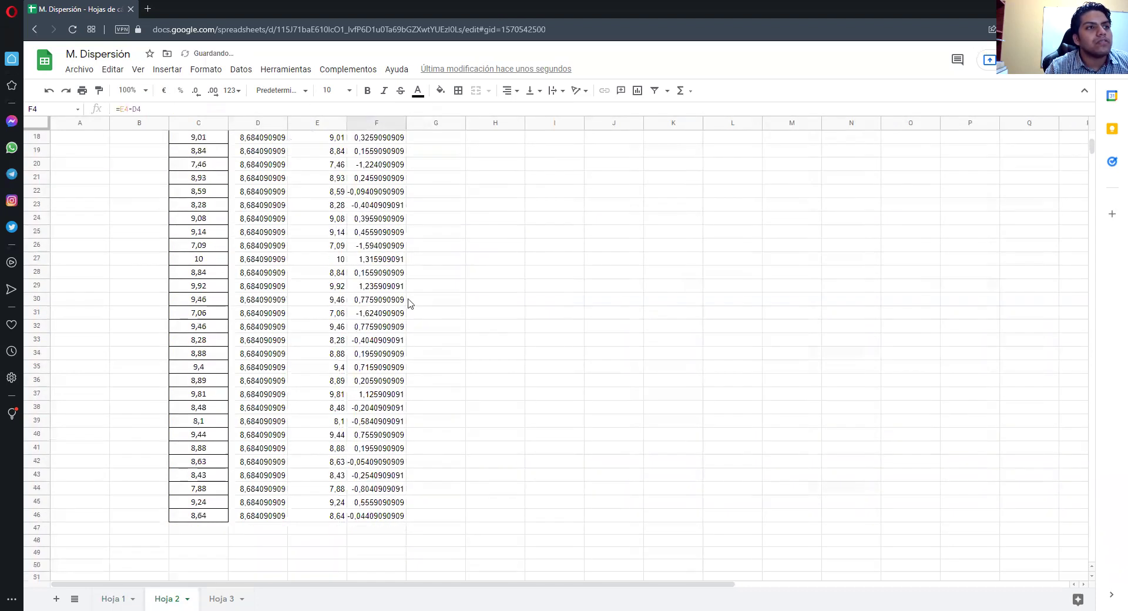
{"action": "scroll", "coordinate": [400, 393], "scroll_direction": "up", "scroll_amount": 5}
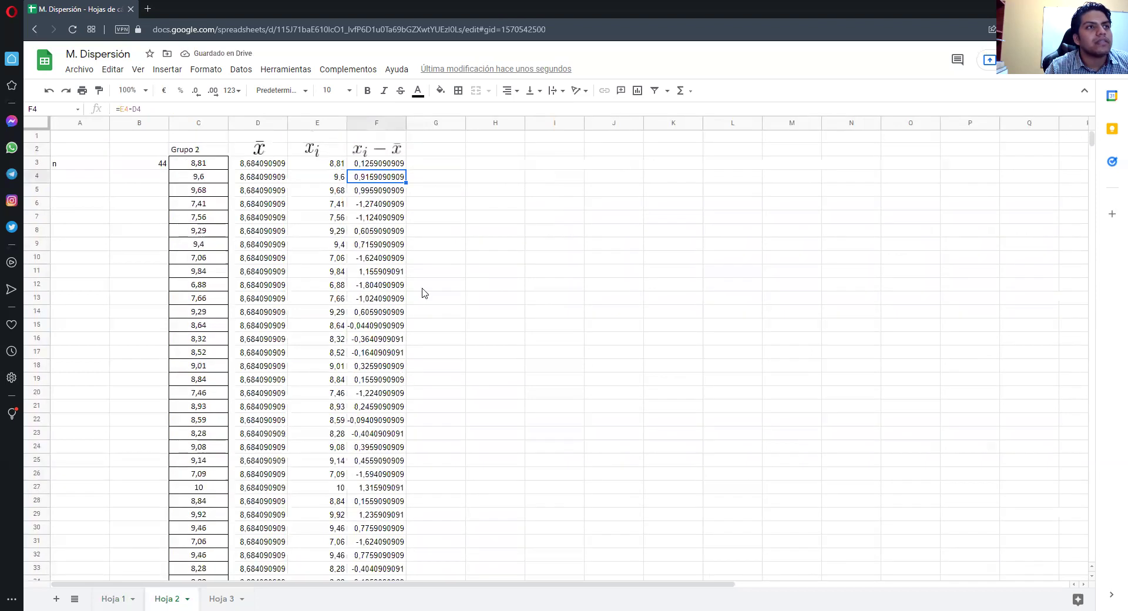
{"action": "left_click_drag", "start_coordinate": [406, 123], "coordinate": [421, 123]}
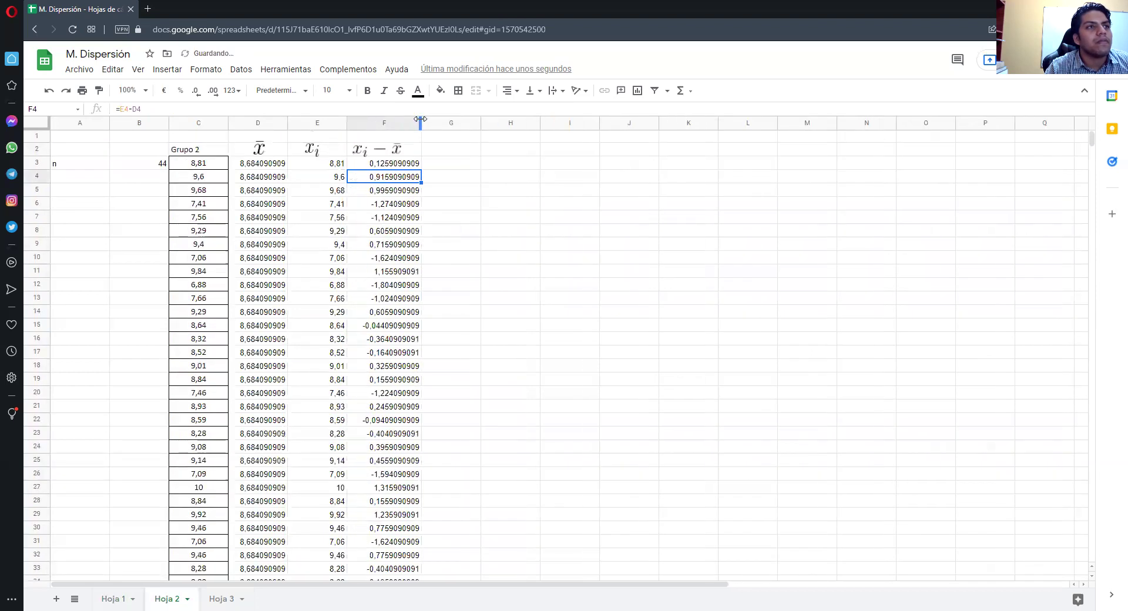
Copy the (xᵢ − x̄)² symbol image from Hoja 1 into cell G2 of Hoja 2 as the column heading.
{"action": "left_click", "coordinate": [433, 150]}
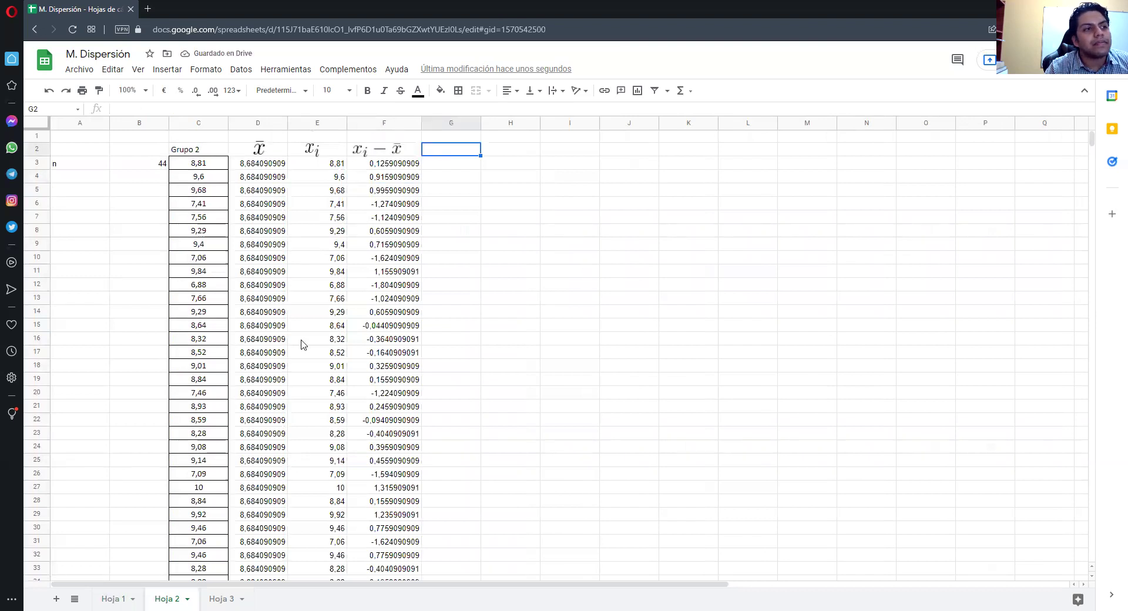
{"action": "left_click", "coordinate": [115, 598]}
{"action": "left_click", "coordinate": [449, 141]}
{"action": "left_click", "coordinate": [170, 599]}
{"action": "key", "text": "ctrl+v"}
{"action": "left_click", "coordinate": [464, 154]}
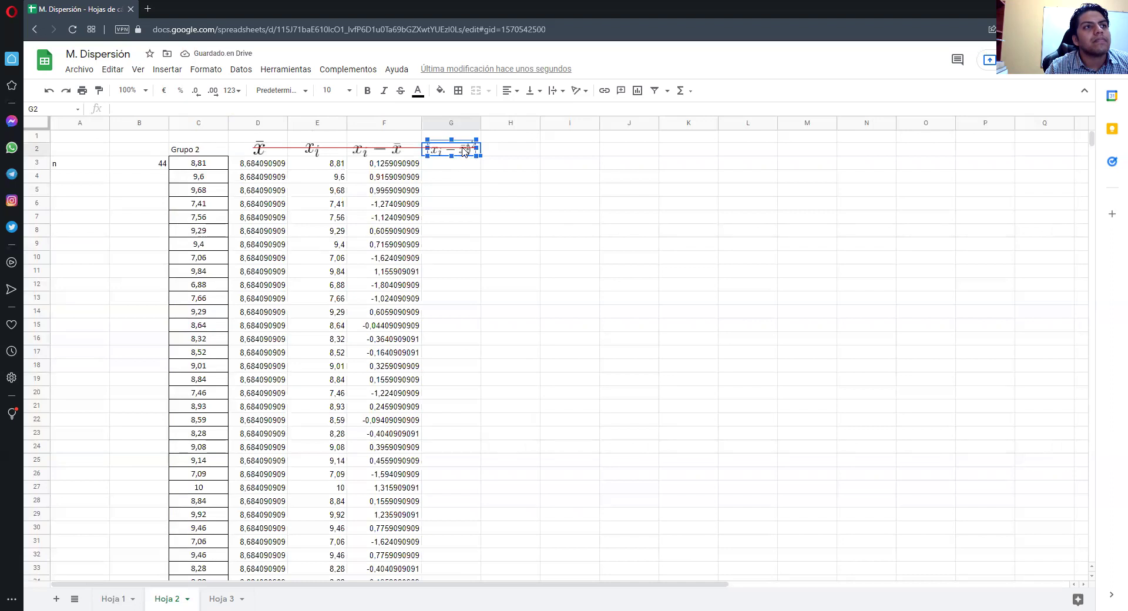
Enter =F3^2 in cell G3 and autofill the squared deviations for the remaining Grupo 2 rows.
{"action": "left_click", "coordinate": [462, 165]}
{"action": "left_click", "coordinate": [380, 112]}
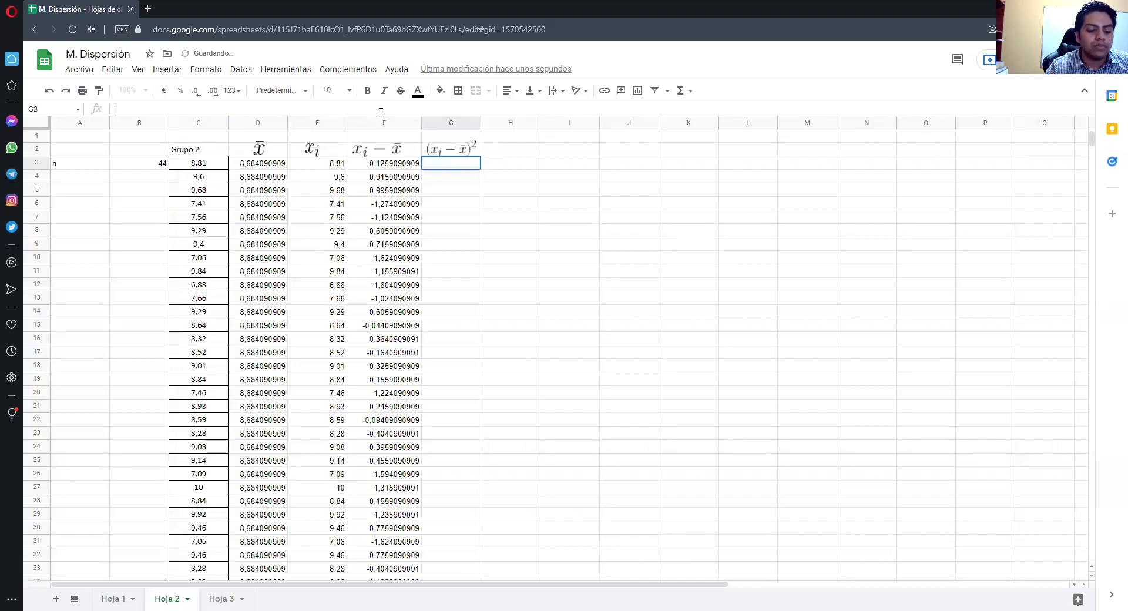
{"action": "type", "text": "="}
{"action": "left_click", "coordinate": [402, 170]}
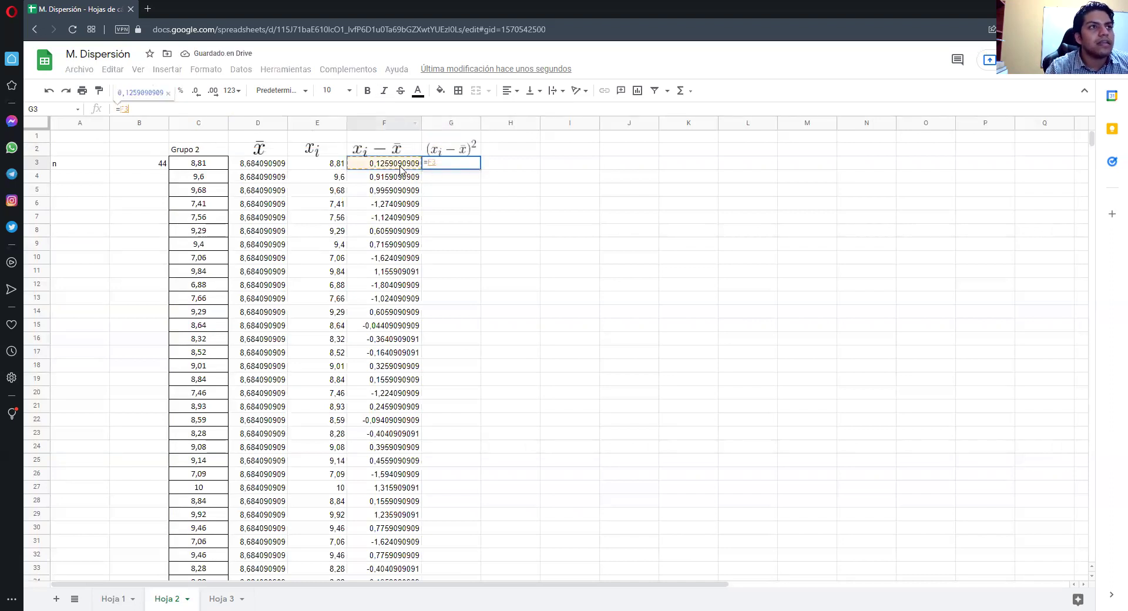
{"action": "type", "text": "^2"}
{"action": "key", "text": "Return"}
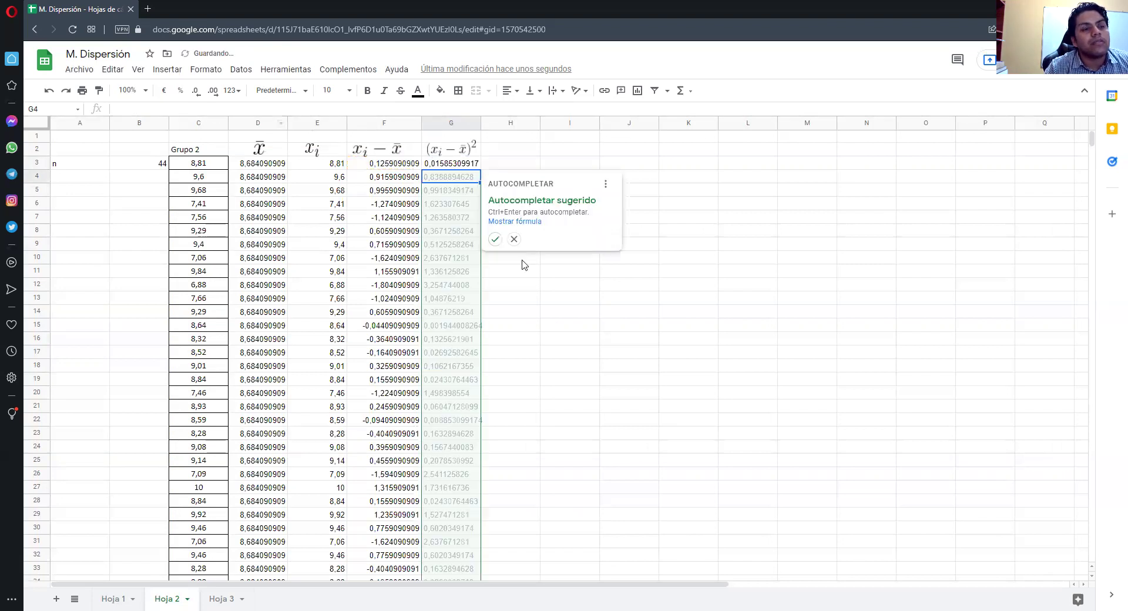
{"action": "left_click", "coordinate": [495, 239]}
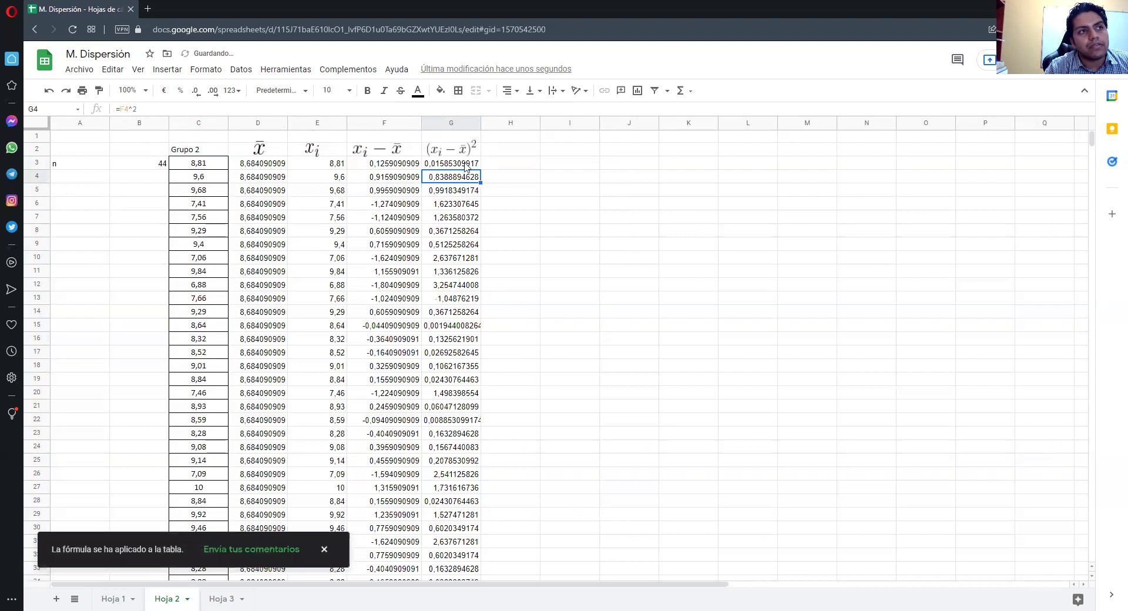
{"action": "scroll", "coordinate": [467, 329], "scroll_direction": "down", "scroll_amount": 5}
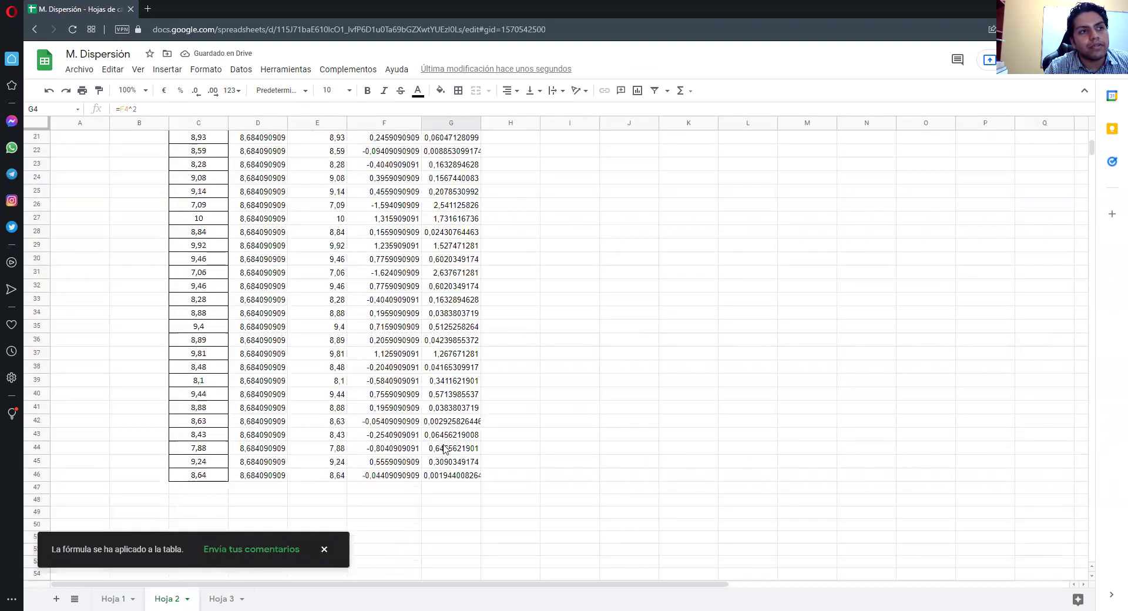
Copy the Σ(xᵢ − x̄)² symbol image from Hoja 1 to cell F48 of Hoja 2 as a row label.
{"action": "left_click", "coordinate": [450, 491]}
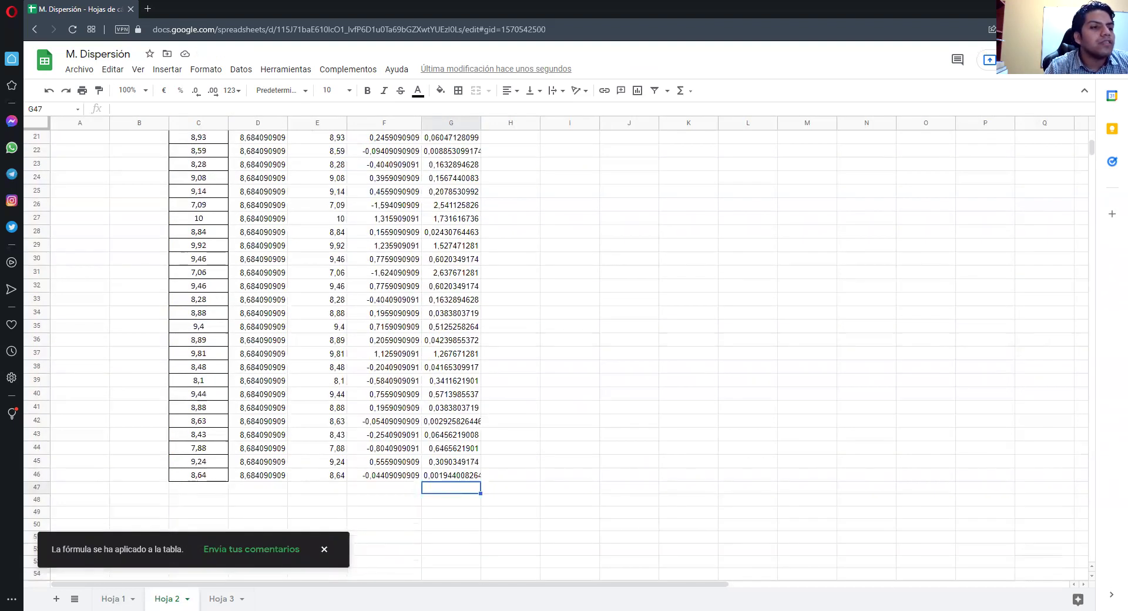
{"action": "scroll", "coordinate": [485, 259], "scroll_direction": "up", "scroll_amount": 5}
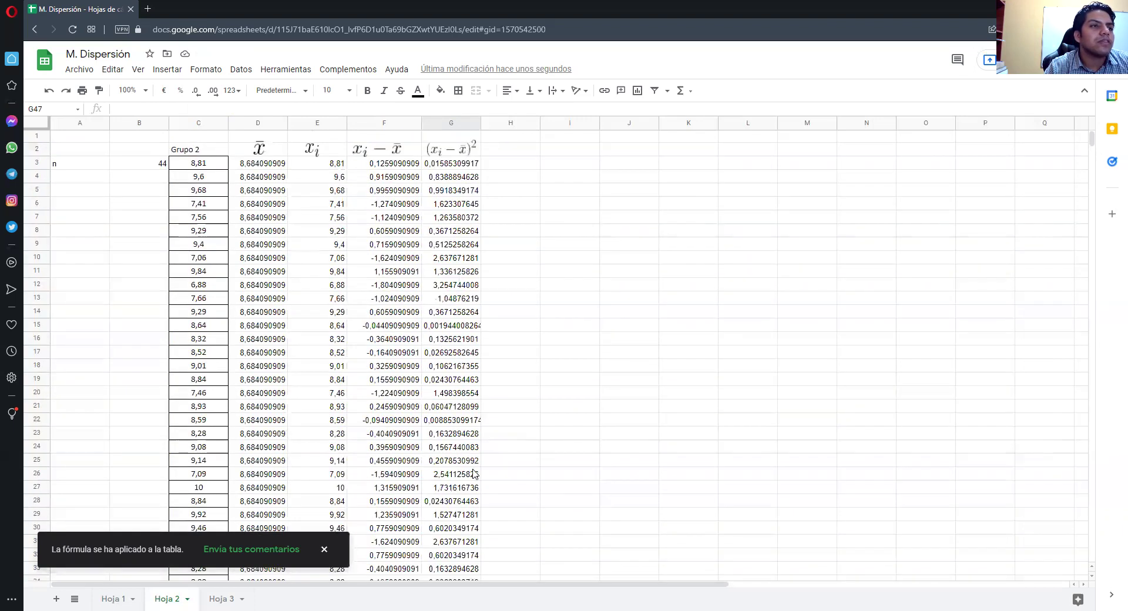
{"action": "scroll", "coordinate": [473, 473], "scroll_direction": "down", "scroll_amount": 6}
{"action": "key", "text": "ctrl+shift+Page_Up"}
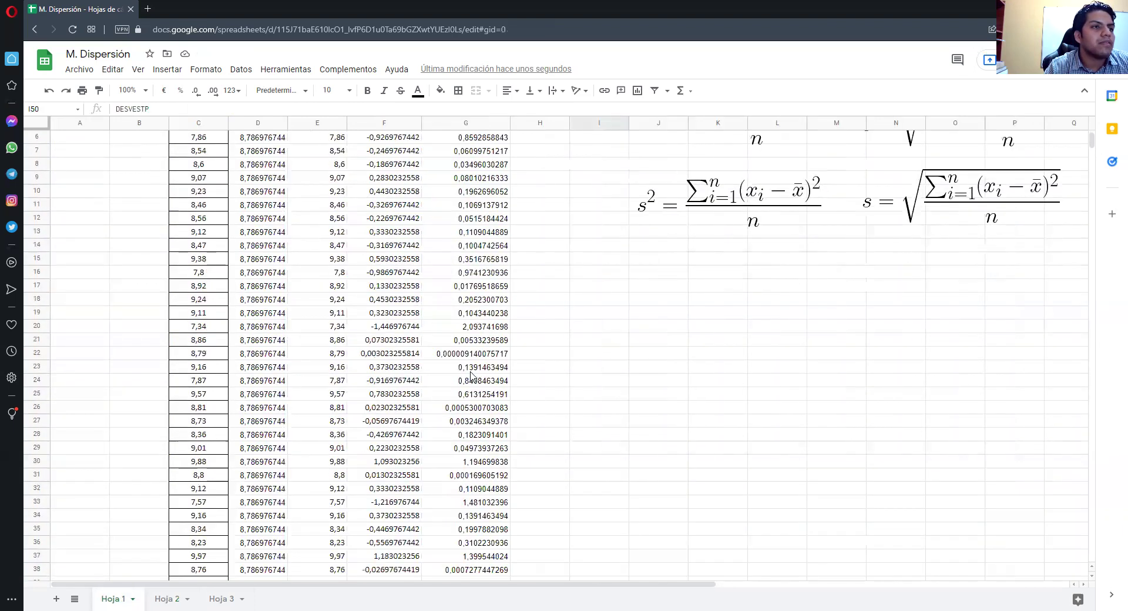
{"action": "left_click", "coordinate": [411, 475]}
{"action": "key", "text": "Escape"}
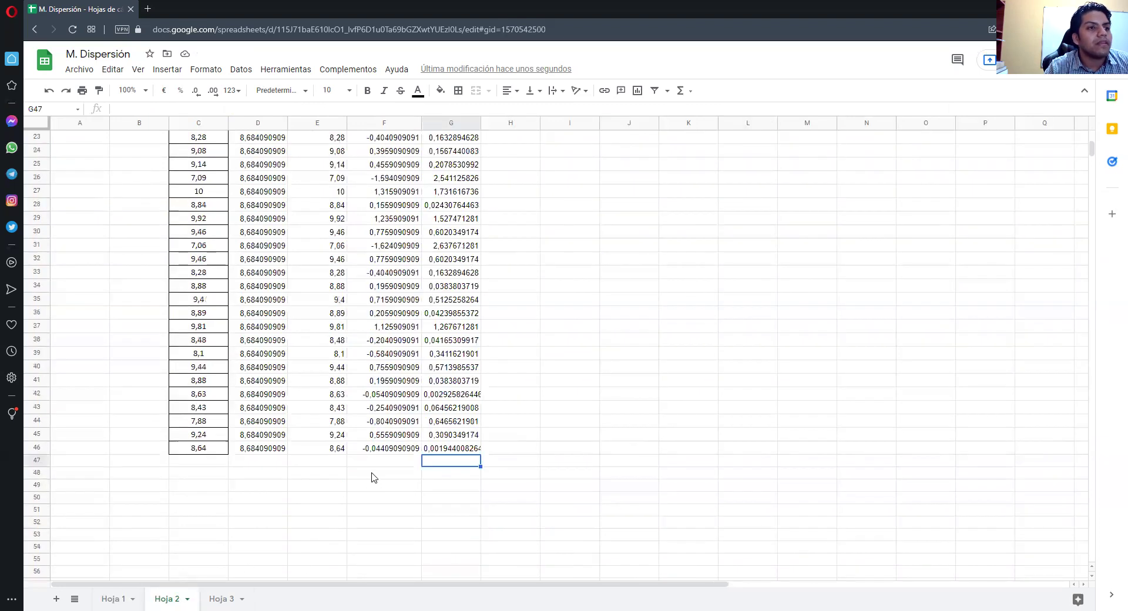
{"action": "left_click", "coordinate": [371, 477]}
{"action": "key", "text": "ctrl+v"}
{"action": "left_click_drag", "start_coordinate": [451, 483], "coordinate": [388, 476]}
Sum the squared deviations in cell G48 with =SUMA(G3:G46).
{"action": "left_click", "coordinate": [450, 477]}
{"action": "type", "text": "=SUMA"}
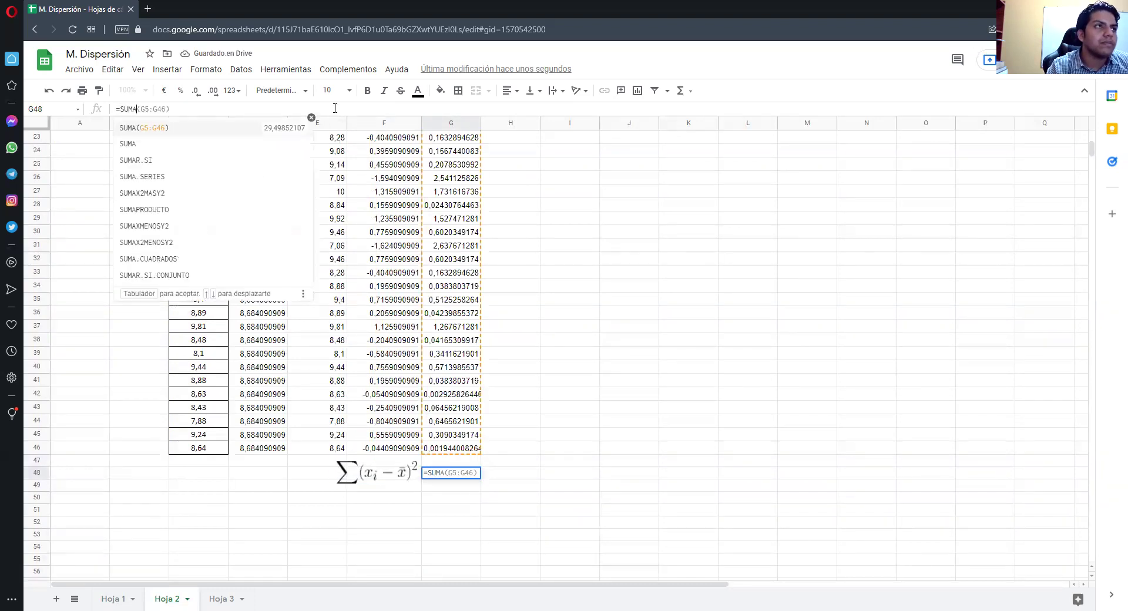
{"action": "type", "text": "("}
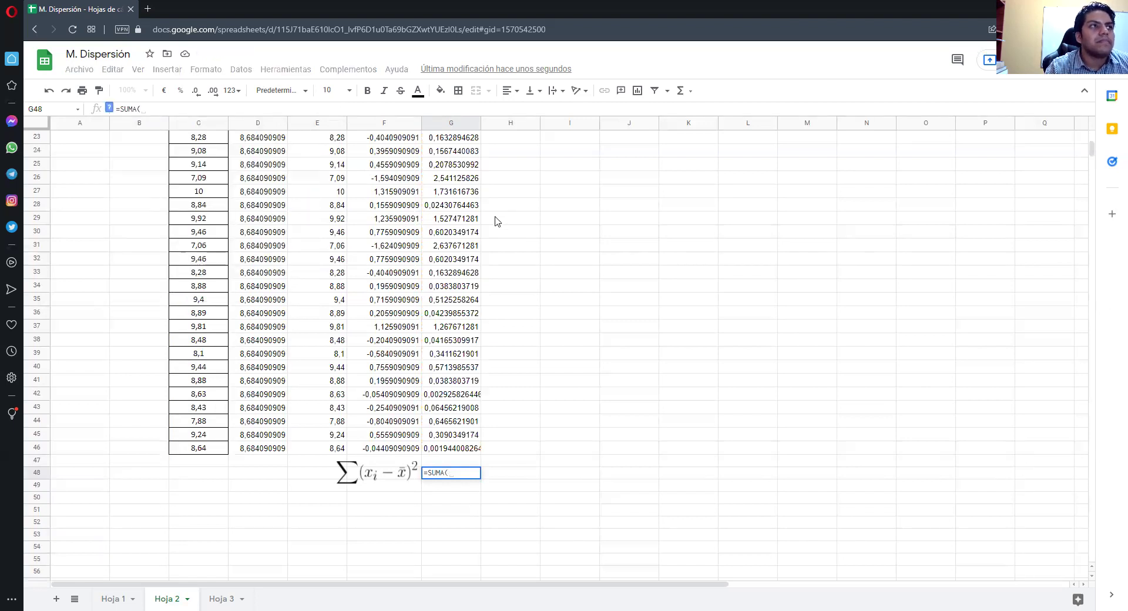
{"action": "scroll", "coordinate": [464, 182], "scroll_direction": "up", "scroll_amount": 5}
{"action": "left_click_drag", "start_coordinate": [459, 166], "coordinate": [443, 496]}
{"action": "type", "text": ")"}
{"action": "key", "text": "Return"}
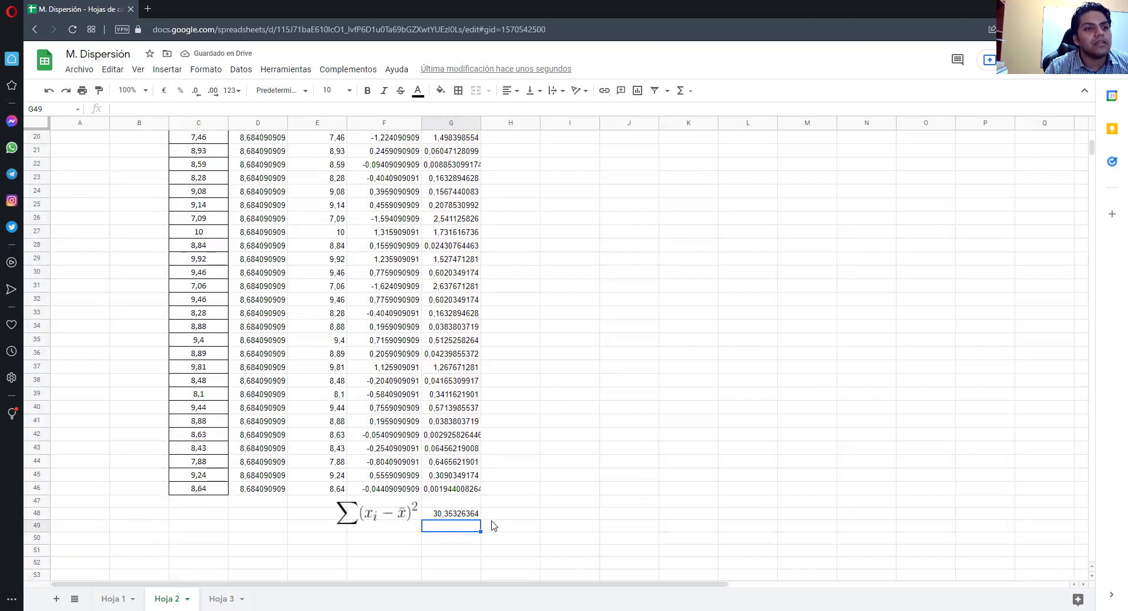
Copy the S² symbol image from Hoja 1 and place it over cell F50 of Hoja 2 as the variance label.
{"action": "left_click", "coordinate": [385, 539]}
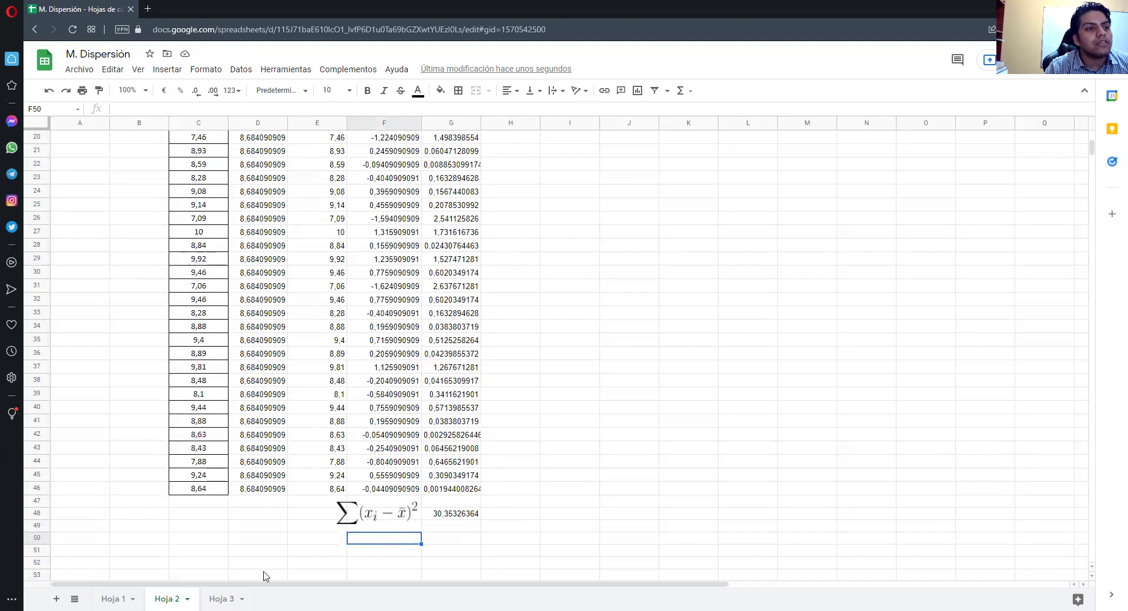
{"action": "left_click", "coordinate": [95, 598]}
{"action": "left_click", "coordinate": [399, 505]}
{"action": "key", "text": "ctrl+c"}
{"action": "left_click", "coordinate": [167, 598]}
{"action": "key", "text": "ctrl+v"}
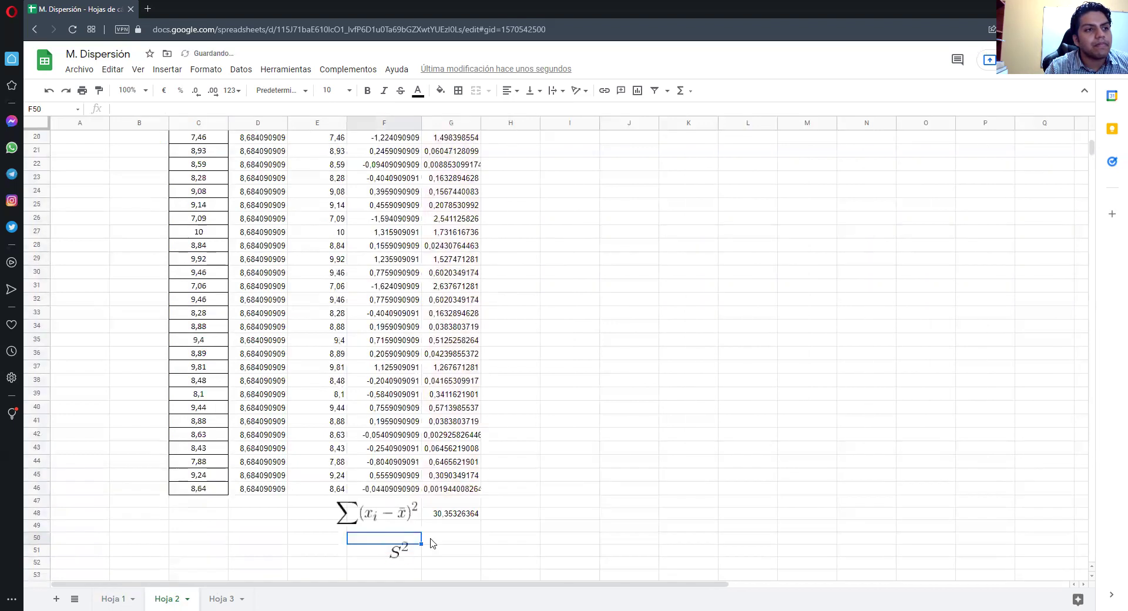
{"action": "left_click", "coordinate": [399, 554]}
{"action": "left_click_drag", "start_coordinate": [399, 554], "coordinate": [386, 538]}
{"action": "left_click", "coordinate": [453, 539]}
{"action": "left_click", "coordinate": [357, 107]}
{"action": "type", "text": "="}
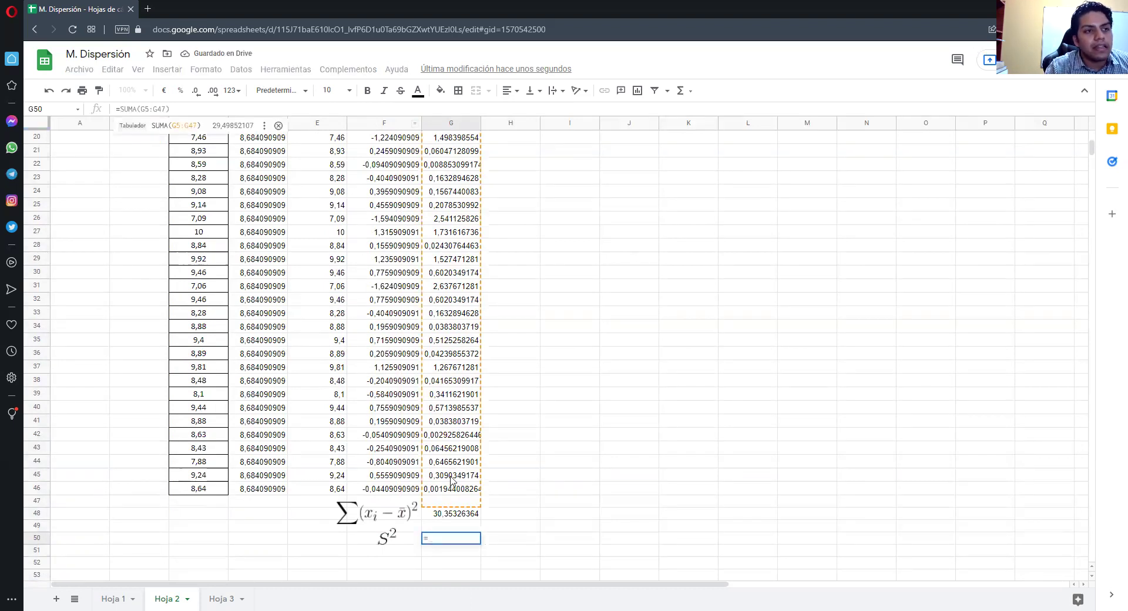
{"action": "left_click", "coordinate": [463, 514]}
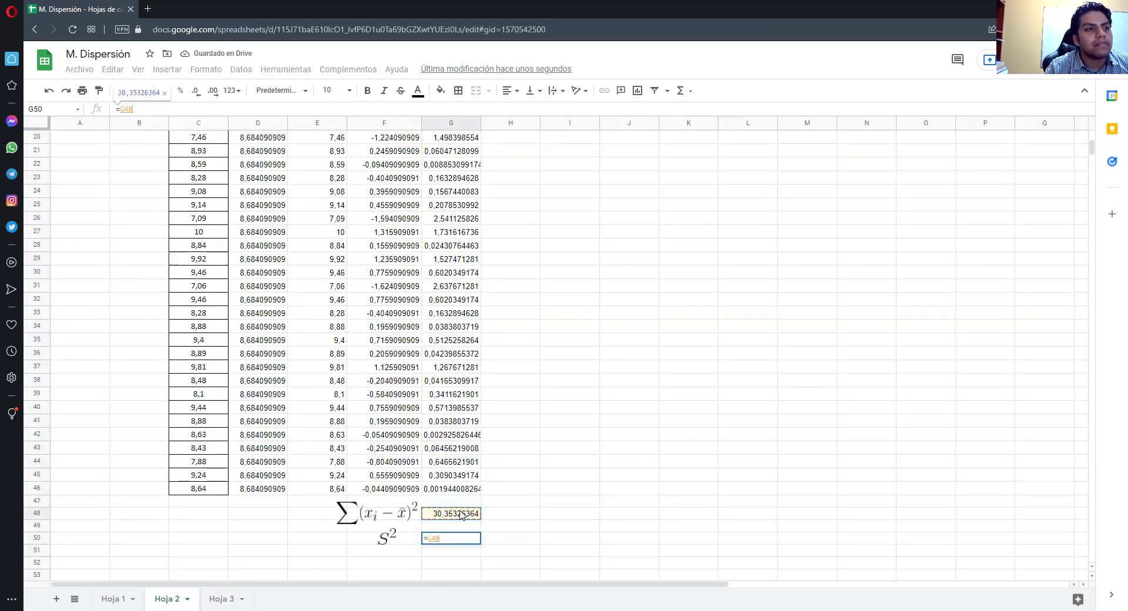
{"action": "scroll", "coordinate": [108, 185], "scroll_direction": "up", "scroll_amount": 5}
{"action": "left_click", "coordinate": [153, 168]}
{"action": "scroll", "coordinate": [374, 382], "scroll_direction": "down", "scroll_amount": 5}
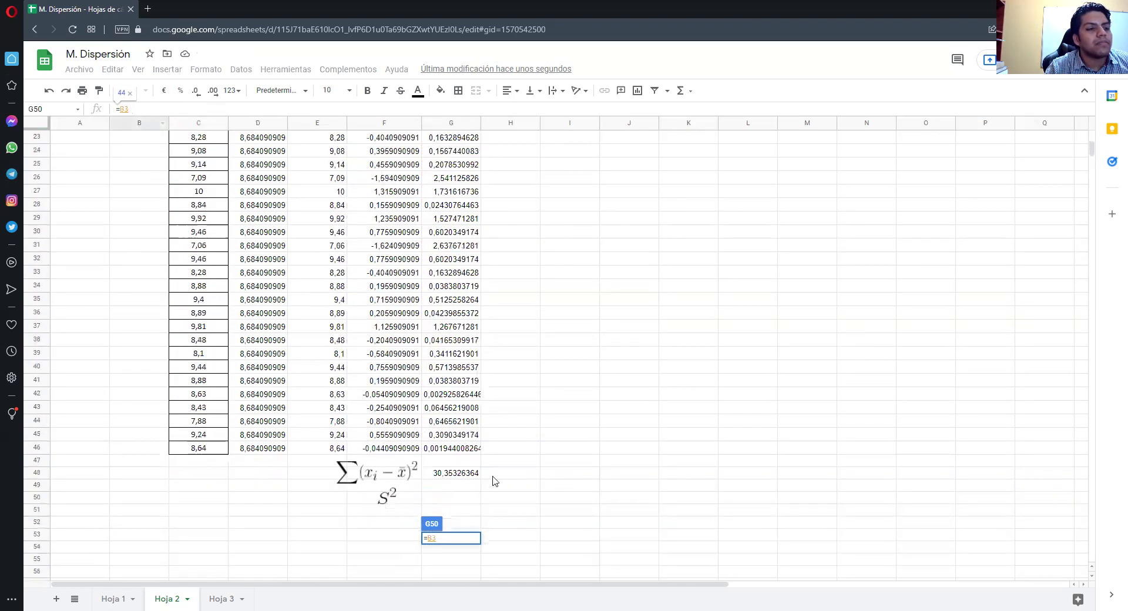
{"action": "key", "text": "Escape"}
Check the summation formula of the squared deviations in cell G48.
{"action": "left_click", "coordinate": [464, 438]}
{"action": "left_click", "coordinate": [456, 475]}
{"action": "left_click", "coordinate": [455, 440]}
{"action": "left_click", "coordinate": [447, 476]}
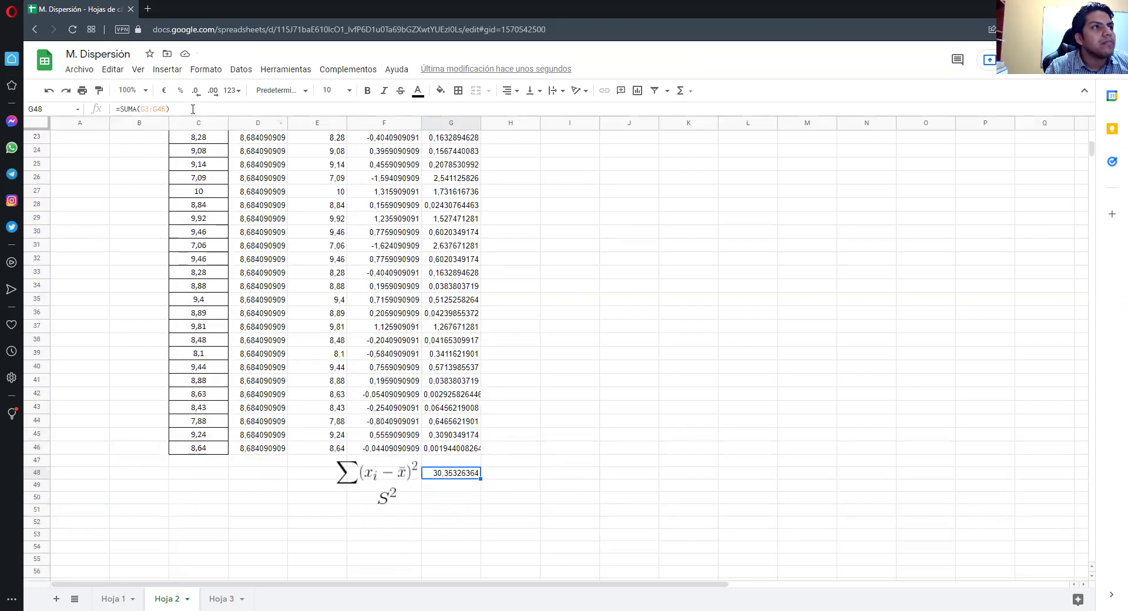
{"action": "left_click", "coordinate": [165, 109]}
{"action": "key", "text": "Escape"}
Calculate the Grupo 2 variance in cell G50 with =G48/B3.
{"action": "left_click", "coordinate": [450, 497]}
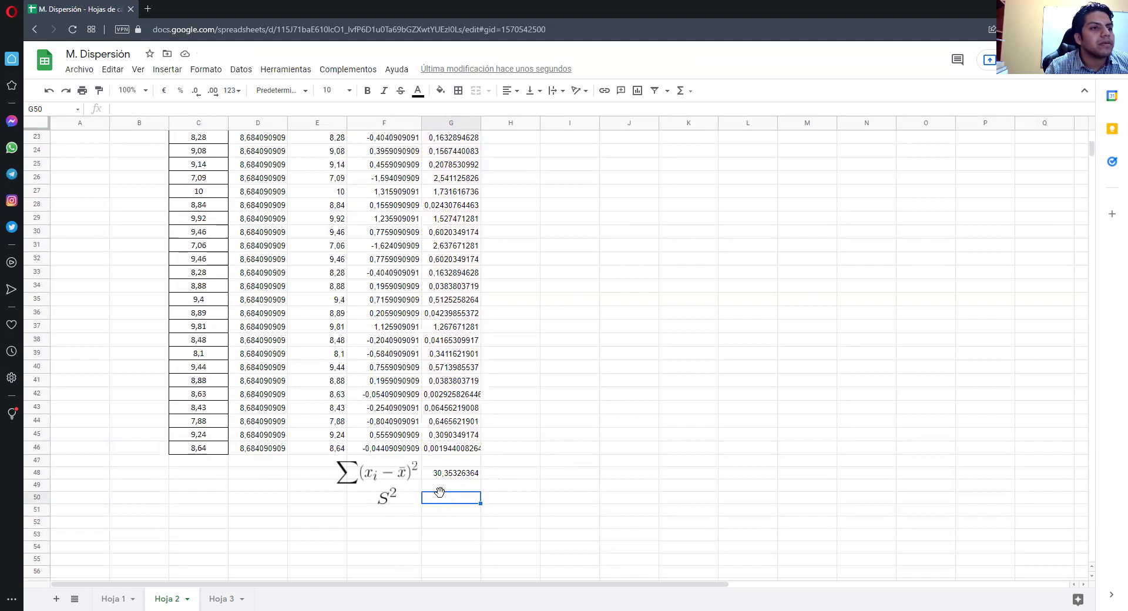
{"action": "type", "text": "="}
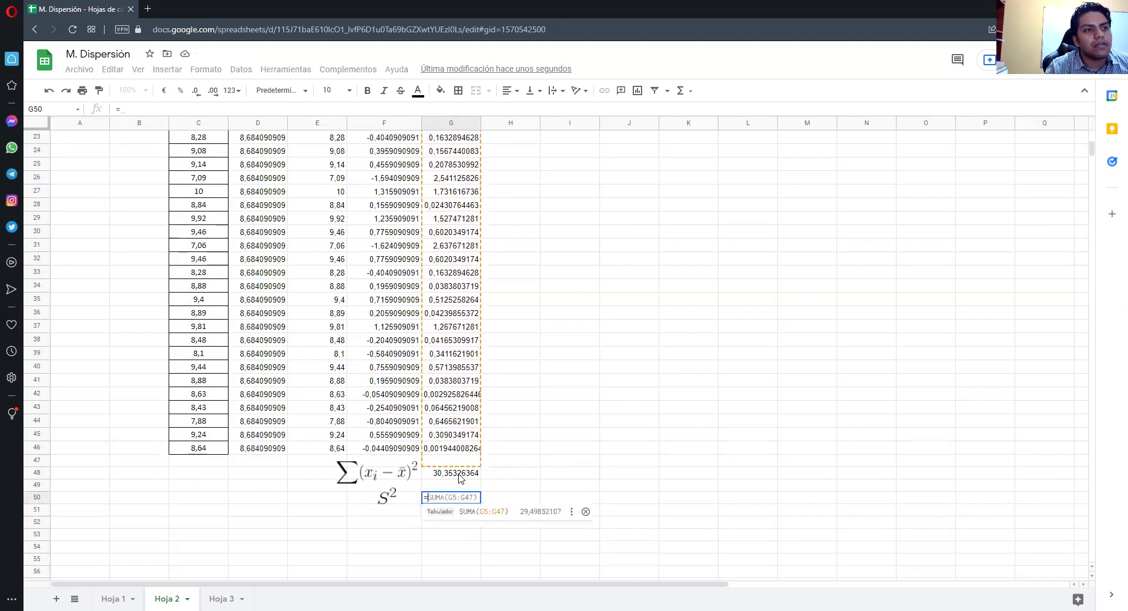
{"action": "left_click", "coordinate": [459, 475]}
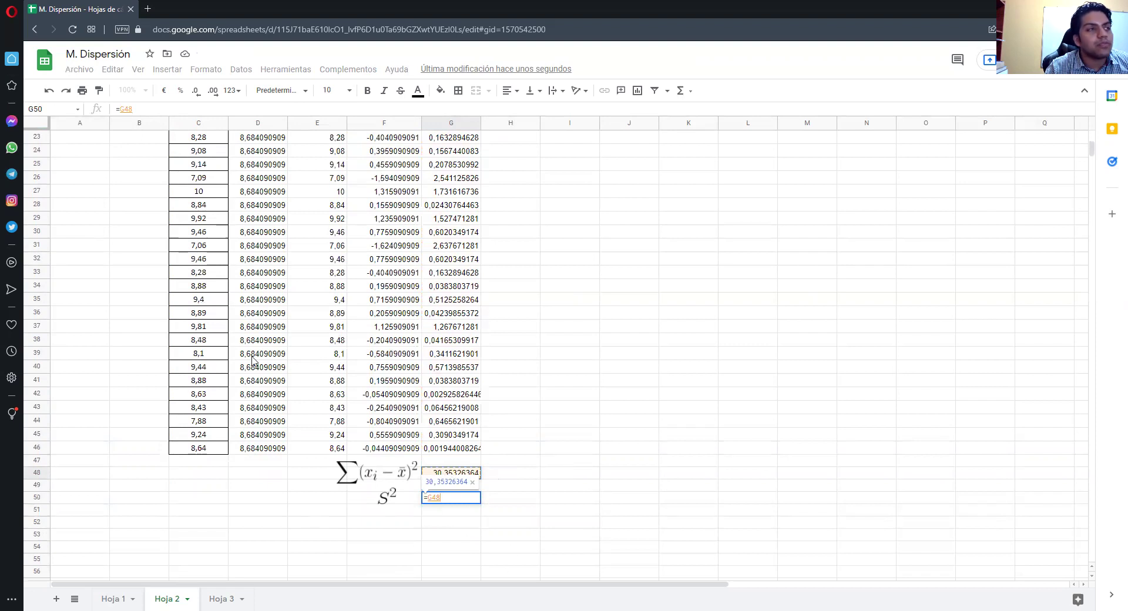
{"action": "scroll", "coordinate": [146, 222], "scroll_direction": "up", "scroll_amount": 7}
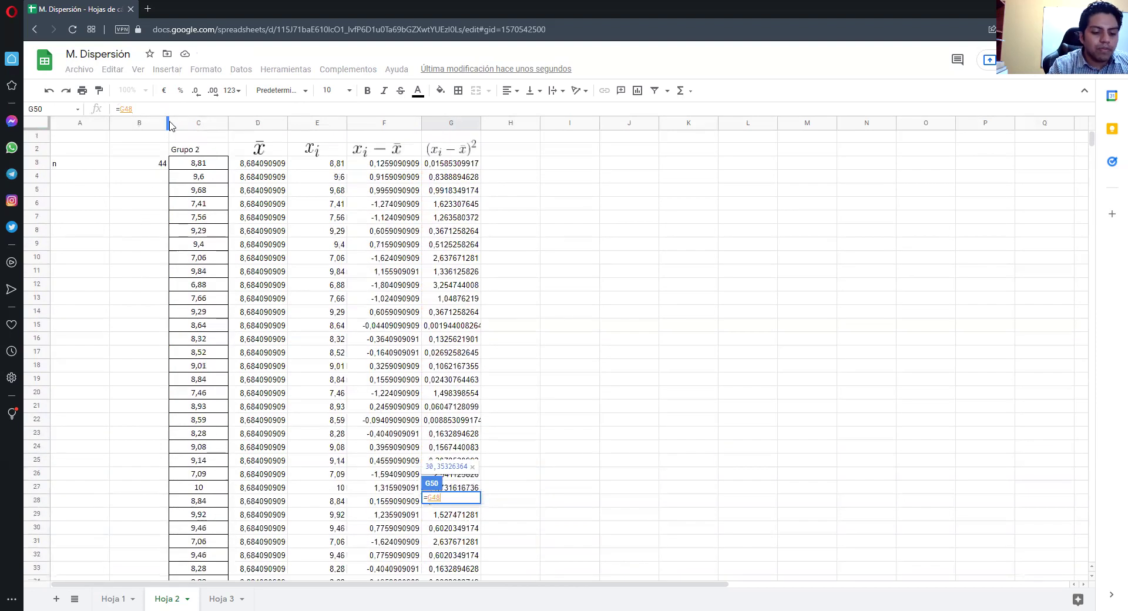
{"action": "type", "text": "/"}
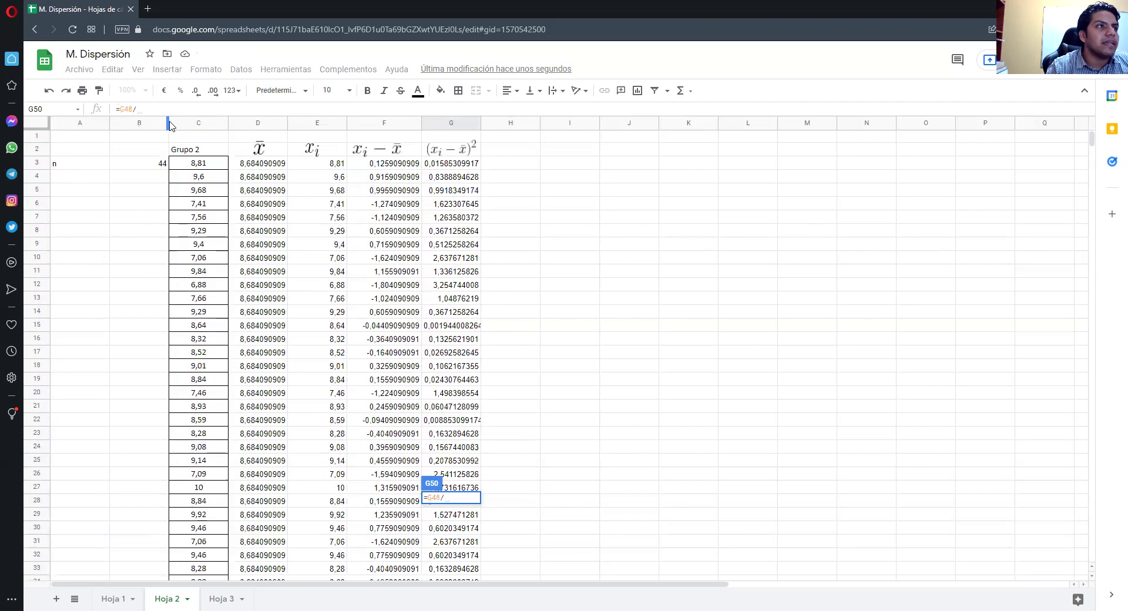
{"action": "left_click", "coordinate": [166, 164]}
{"action": "key", "text": "Return"}
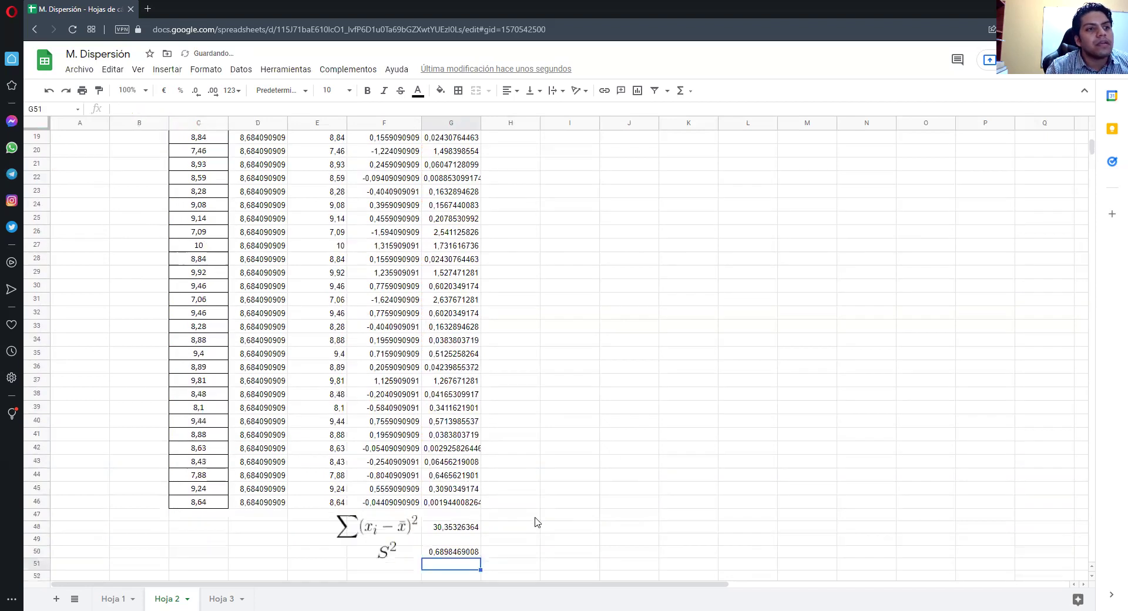
Copy the S symbol image from Hoja 1 and place it over cell F52 of Hoja 2 as the standard deviation label.
{"action": "scroll", "coordinate": [535, 522], "scroll_direction": "down", "scroll_amount": 3}
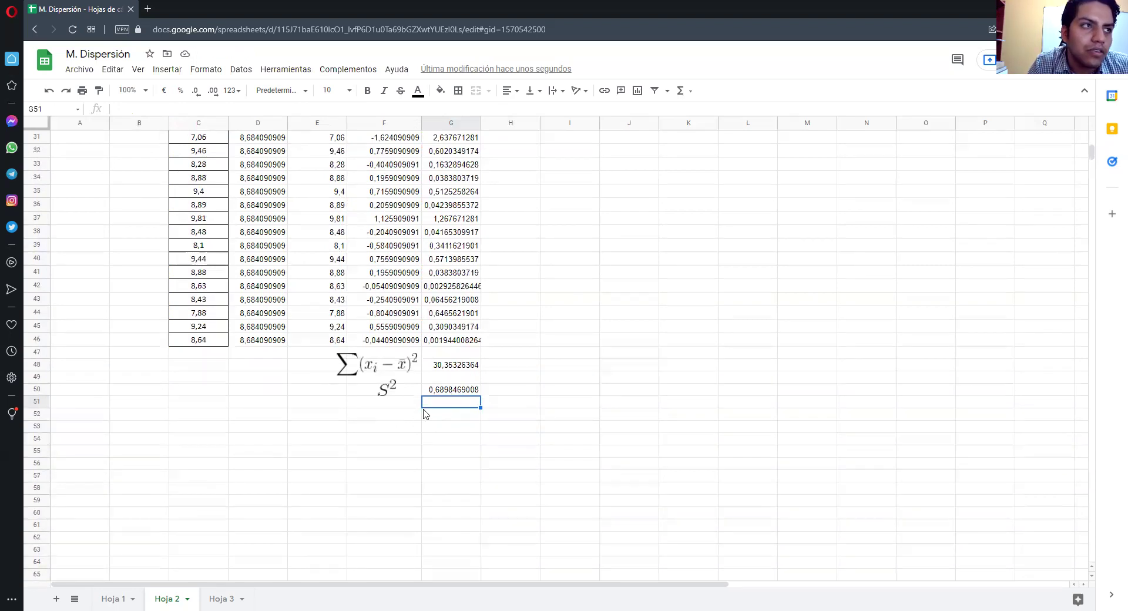
{"action": "left_click", "coordinate": [389, 418]}
{"action": "left_click", "coordinate": [104, 598]}
{"action": "left_click", "coordinate": [395, 526]}
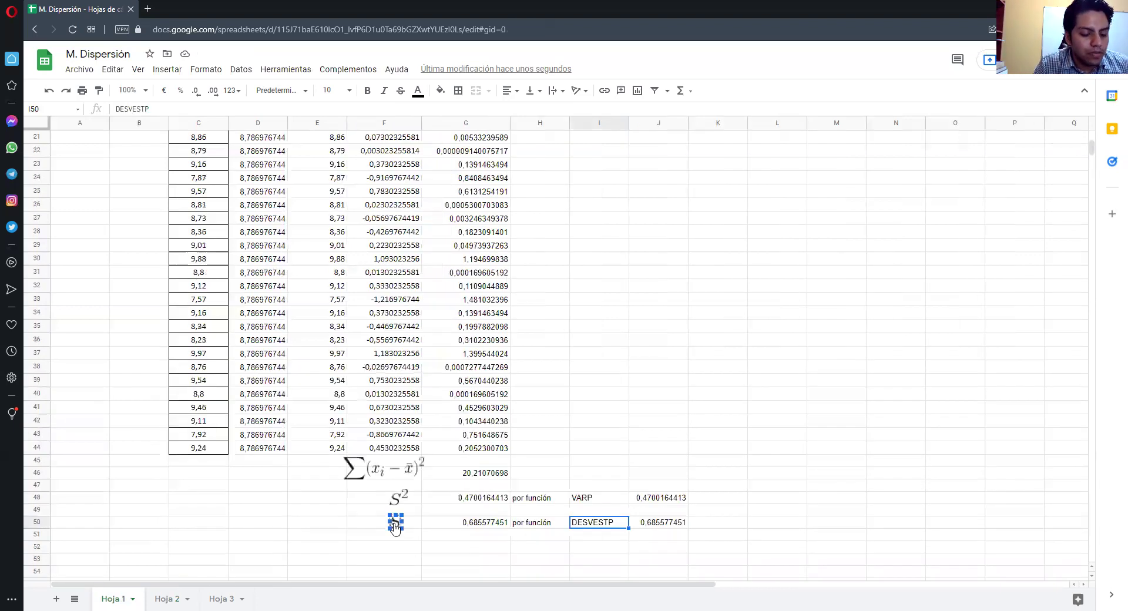
{"action": "left_click", "coordinate": [164, 599]}
{"action": "key", "text": "ctrl+v"}
{"action": "left_click", "coordinate": [396, 429]}
{"action": "left_click_drag", "start_coordinate": [394, 429], "coordinate": [386, 415]}
Calculate the Grupo 2 standard deviation in cell G52 with =G50^0,5.
{"action": "left_click", "coordinate": [468, 418]}
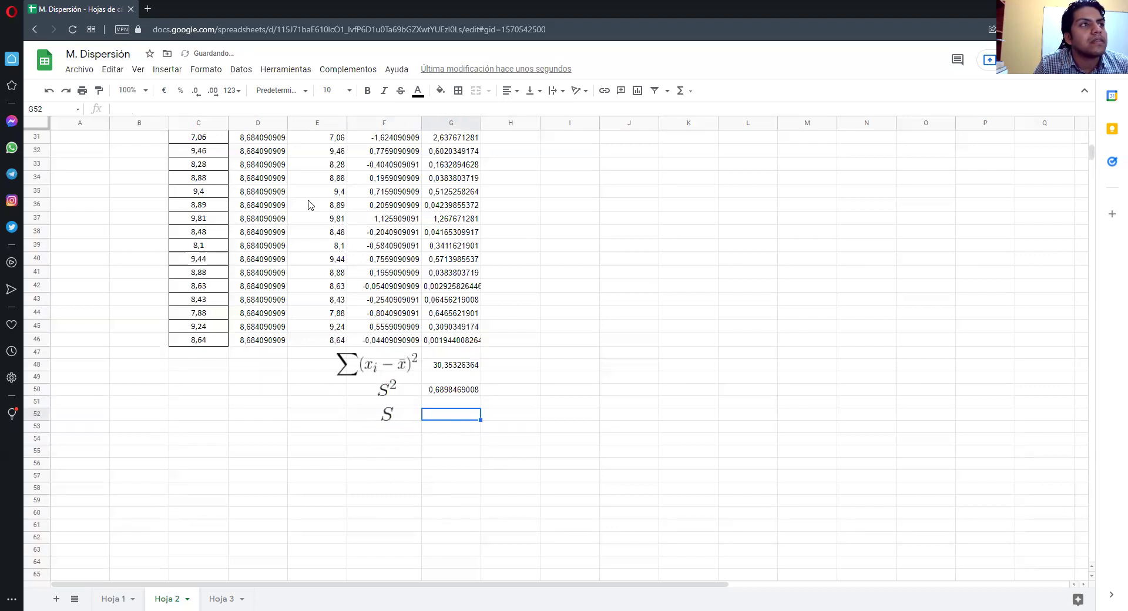
{"action": "left_click", "coordinate": [268, 107]}
{"action": "type", "text": "="}
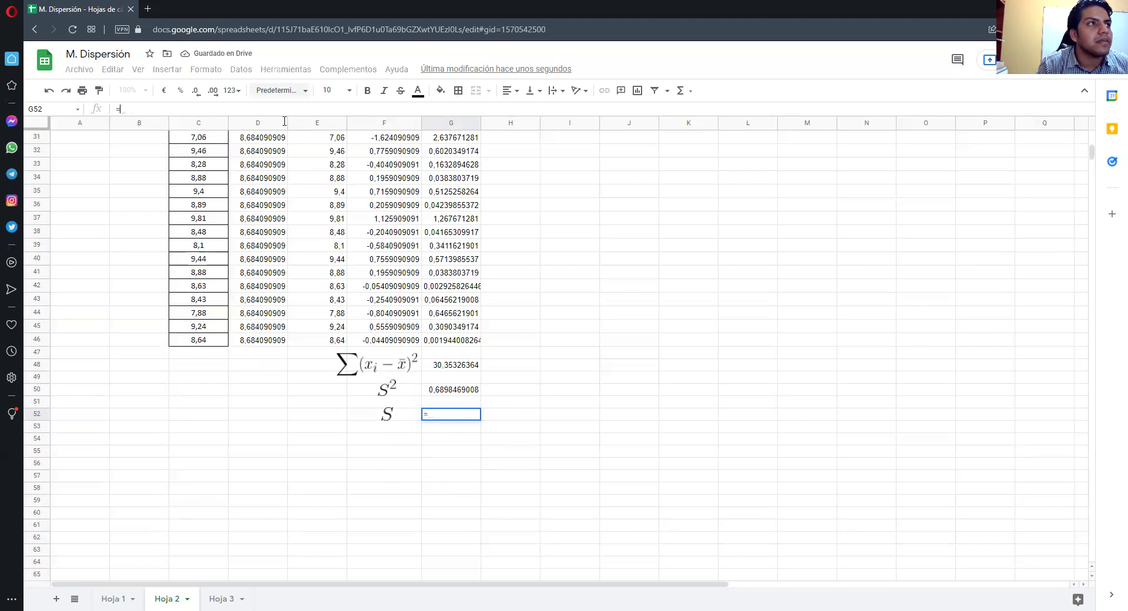
{"action": "left_click", "coordinate": [470, 392]}
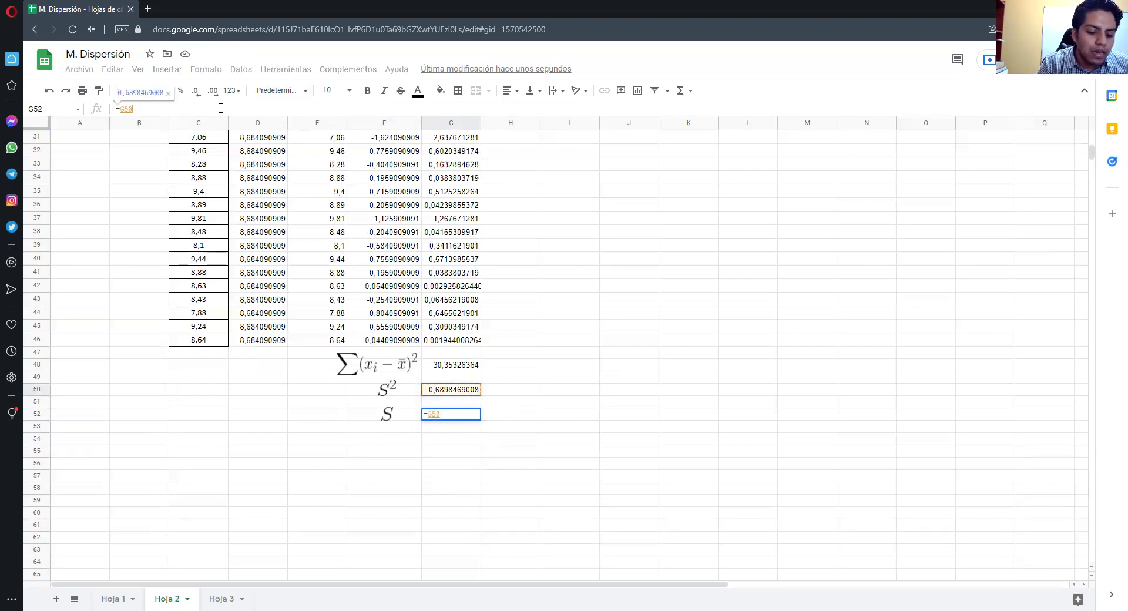
{"action": "type", "text": "^0,5"}
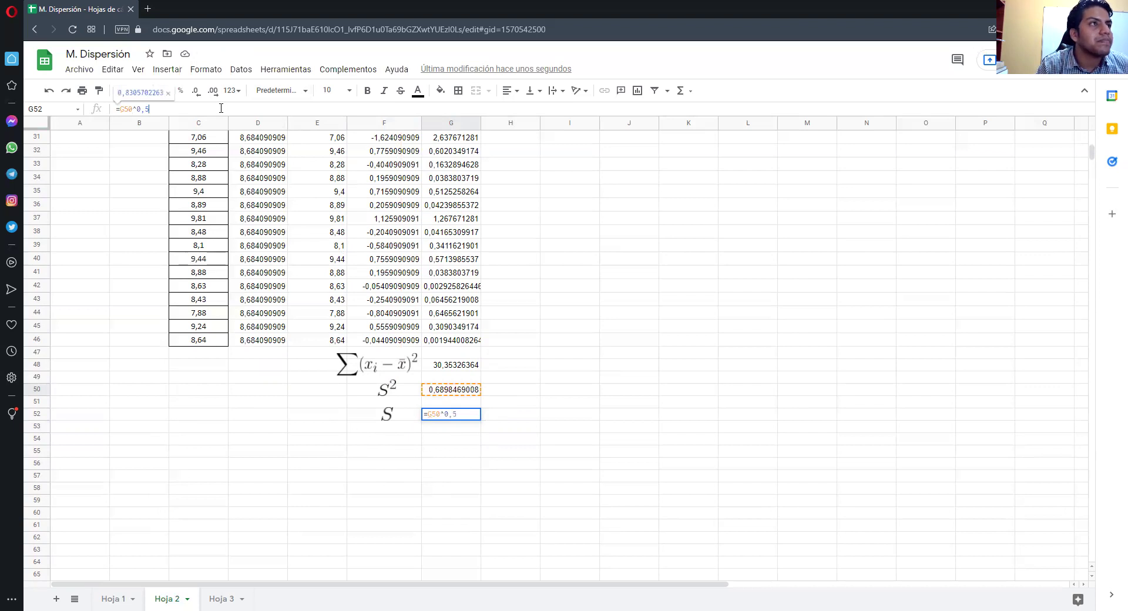
{"action": "key", "text": "Return"}
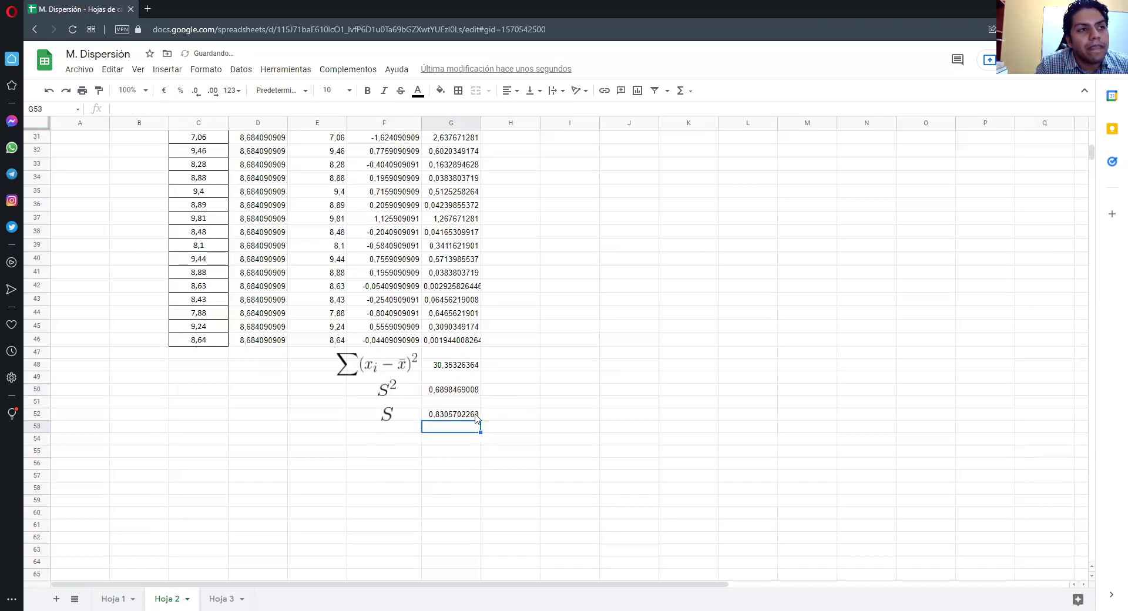
Label the function check of the variance with "por función" in cell I50 and "VARP" in J50.
{"action": "left_click", "coordinate": [568, 389]}
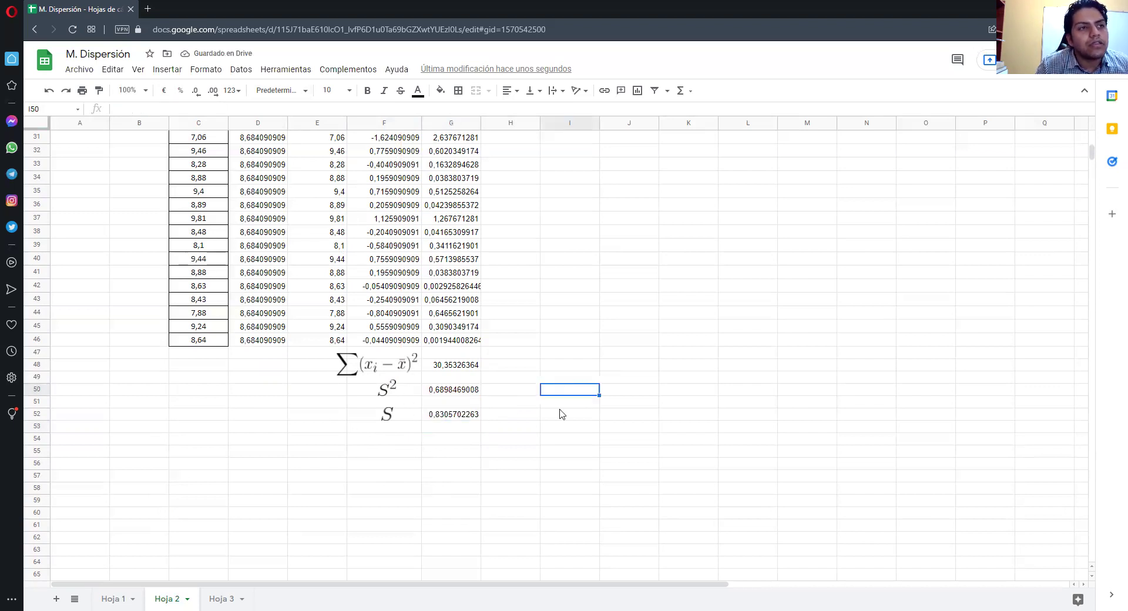
{"action": "type", "text": "por función"}
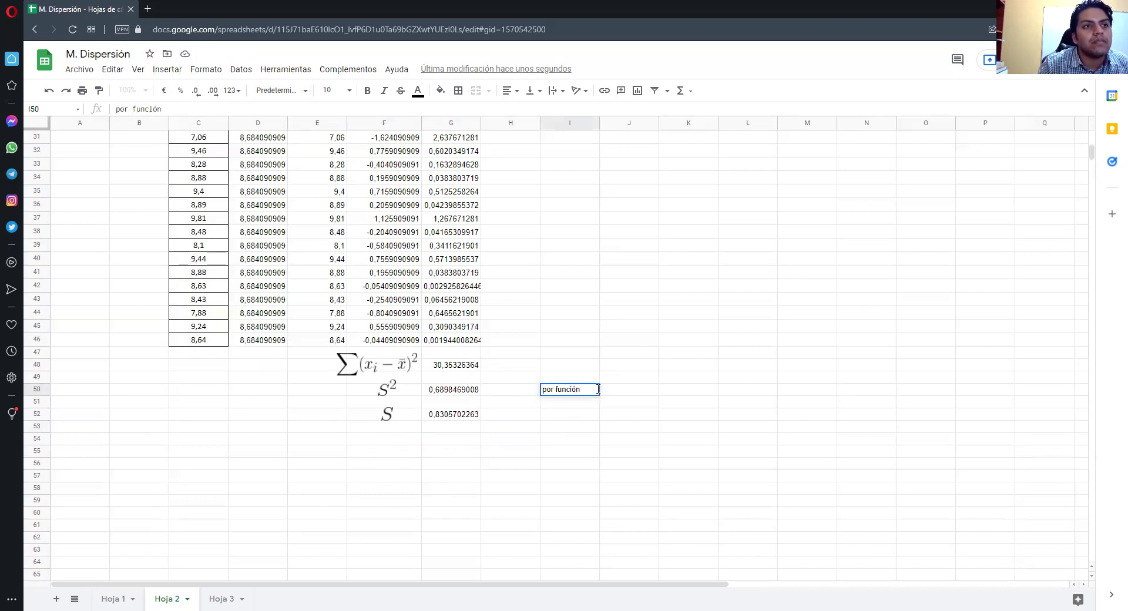
{"action": "left_click", "coordinate": [631, 390]}
{"action": "type", "text": "VARP"}
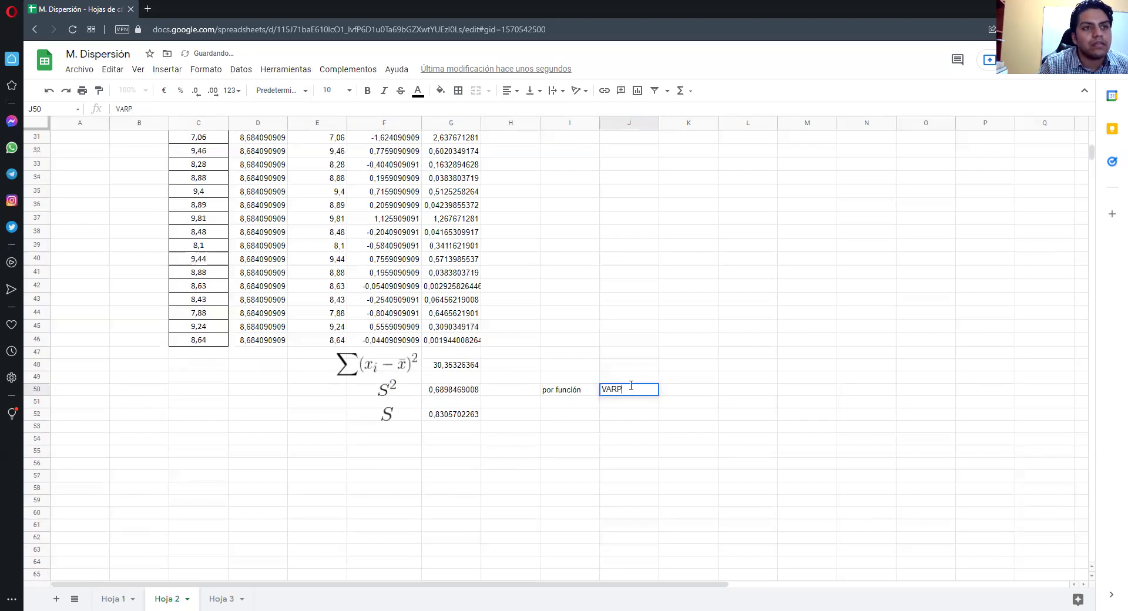
{"action": "key", "text": "Tab"}
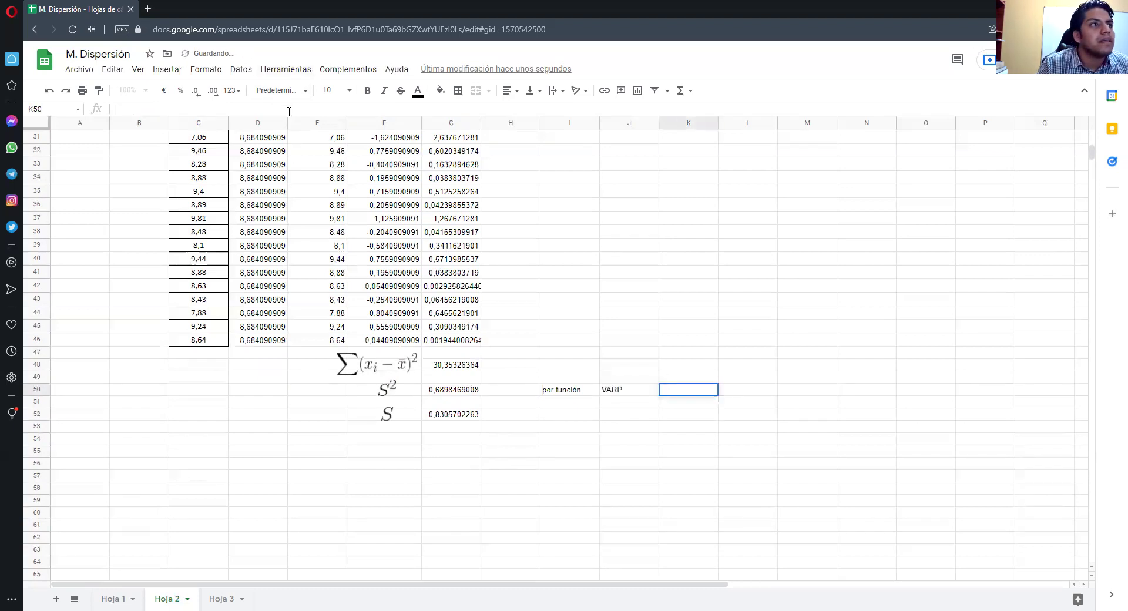
Calculate the Grupo 2 population variance in cell K50 with the VARP function over C3:C46.
{"action": "type", "text": "="}
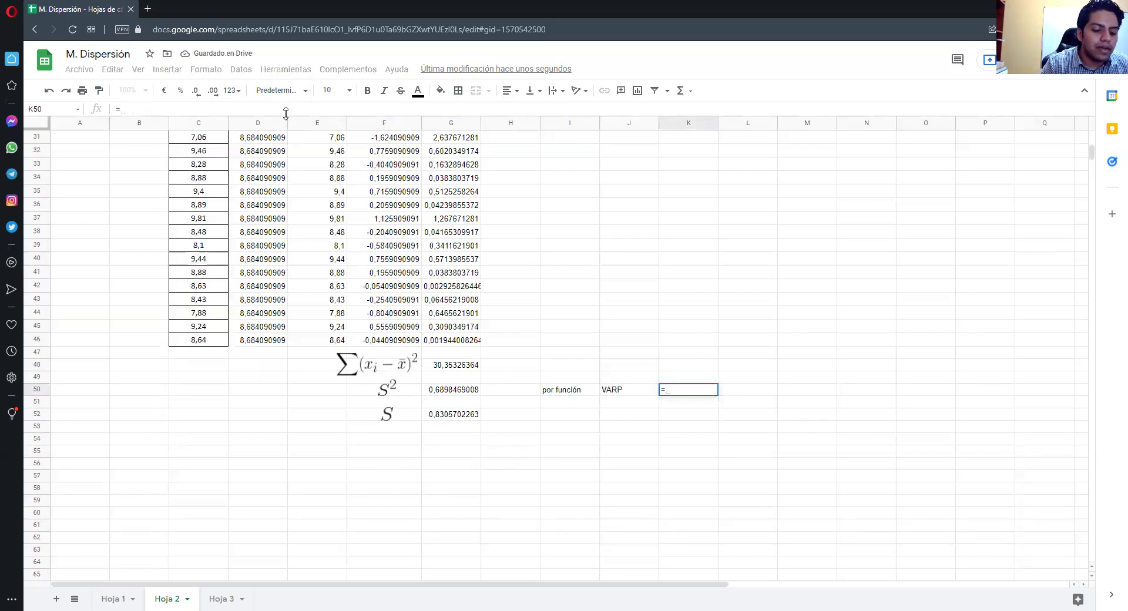
{"action": "type", "text": "VARP("}
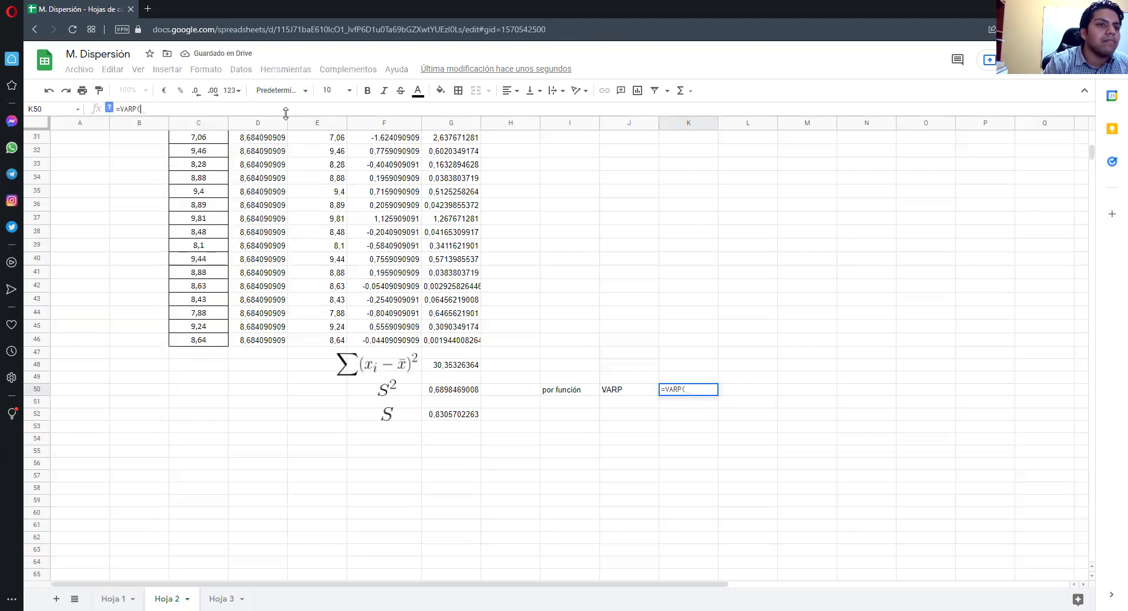
{"action": "scroll", "coordinate": [241, 142], "scroll_direction": "up", "scroll_amount": 7}
{"action": "left_click_drag", "start_coordinate": [202, 170], "coordinate": [225, 462]}
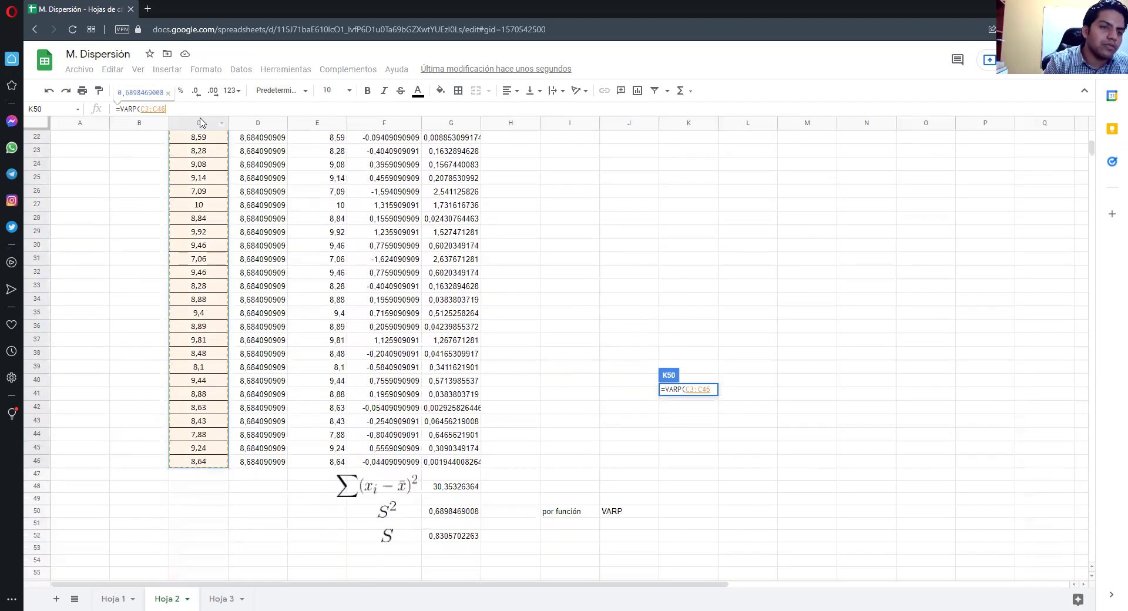
{"action": "key", "text": "Return"}
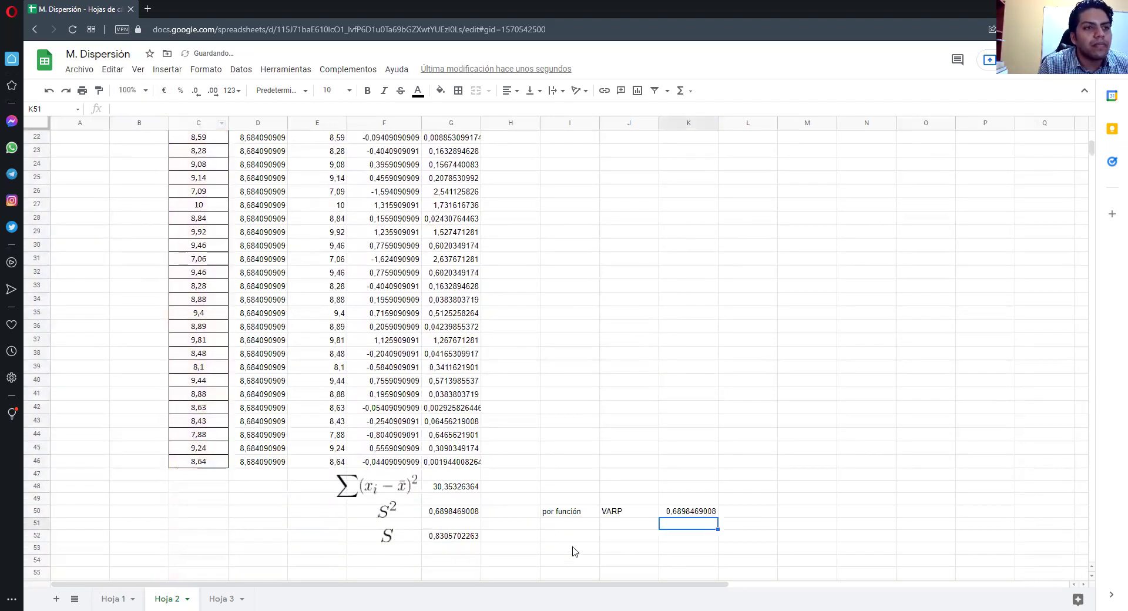
Label the function check of the standard deviation with "por función" in cell I52 and "DESVESTP" in J52.
{"action": "left_click", "coordinate": [554, 537]}
{"action": "type", "text": "por fu"}
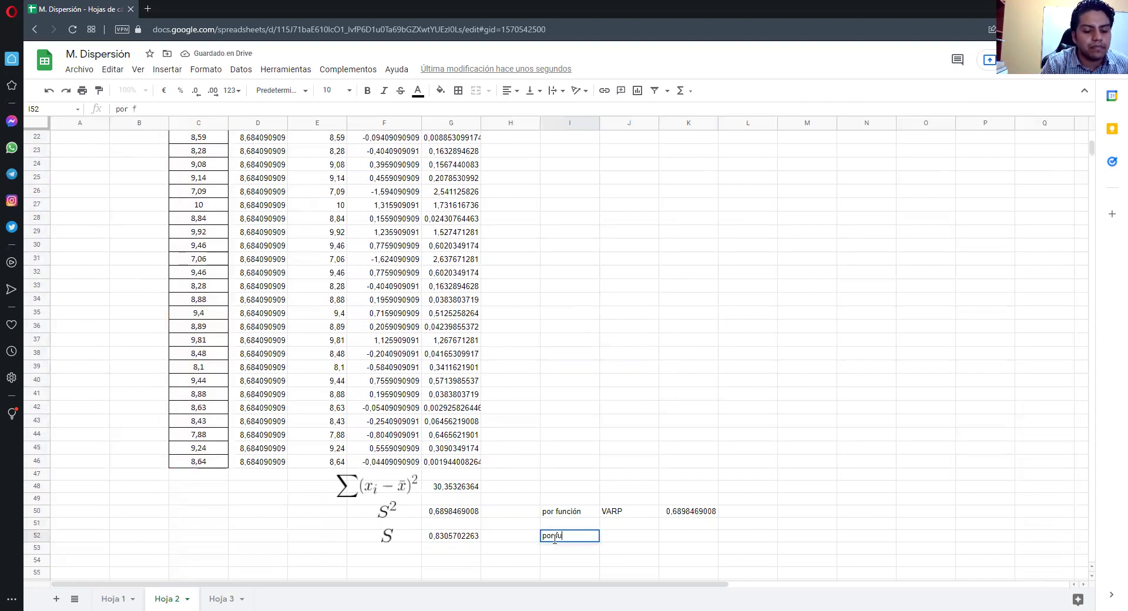
{"action": "type", "text": "nción"}
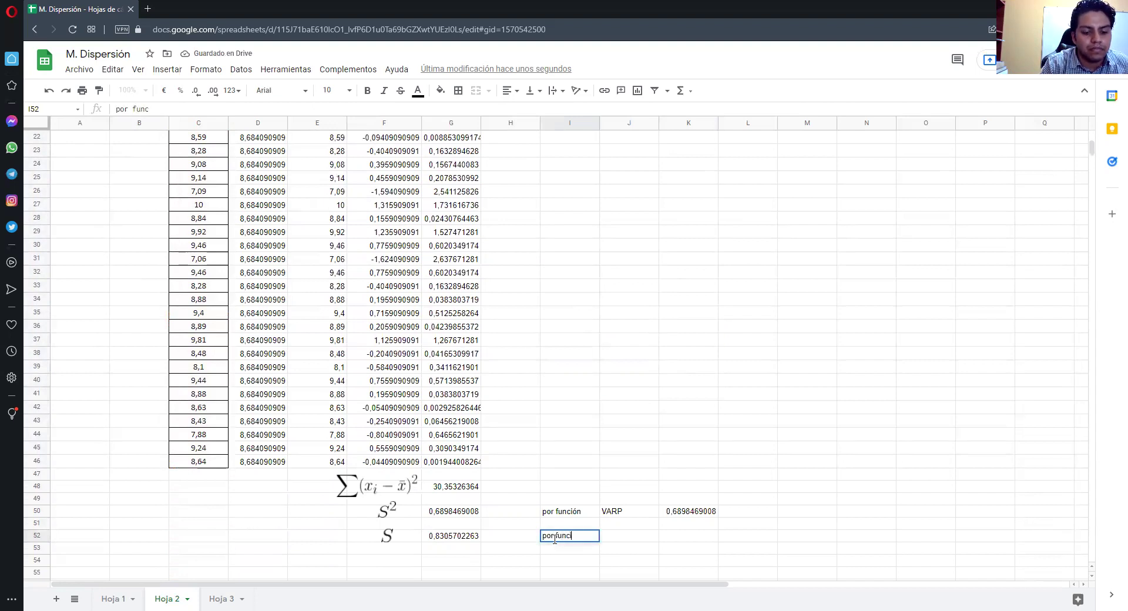
{"action": "left_click", "coordinate": [619, 539]}
{"action": "type", "text": "DESVESTP"}
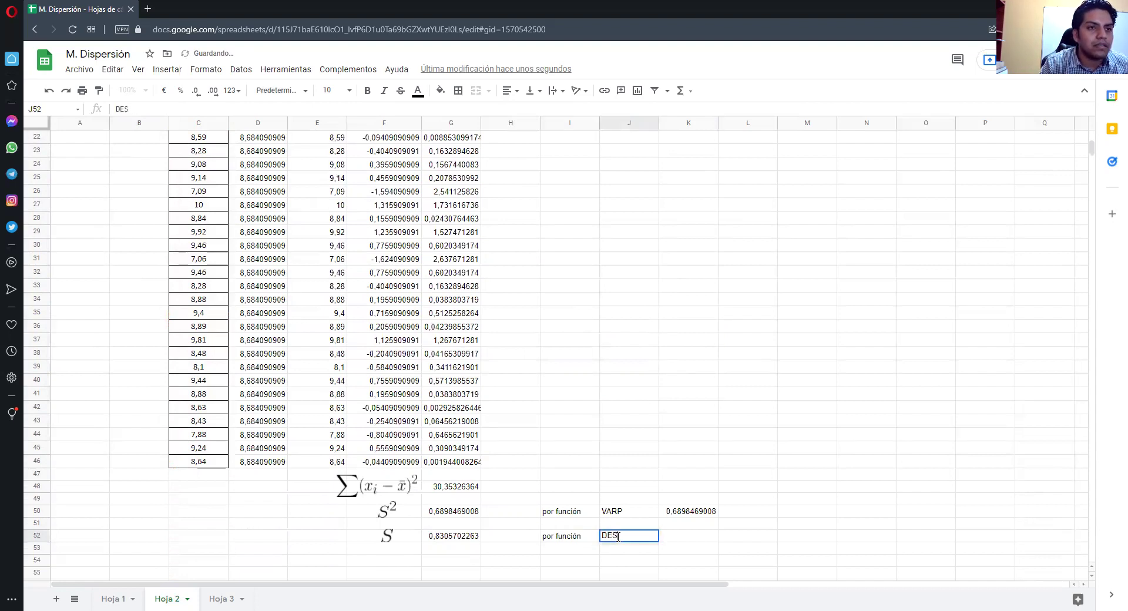
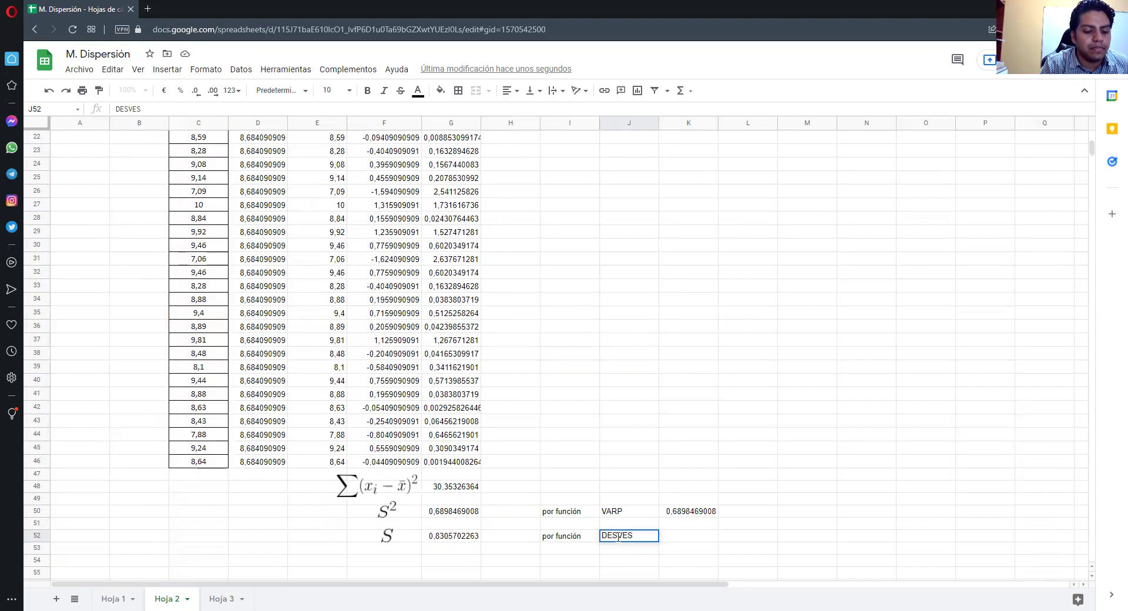
Calculate the Grupo 2 population standard deviation in cell K52 with the DESVESTP function over C3:C46.
{"action": "left_click", "coordinate": [705, 539]}
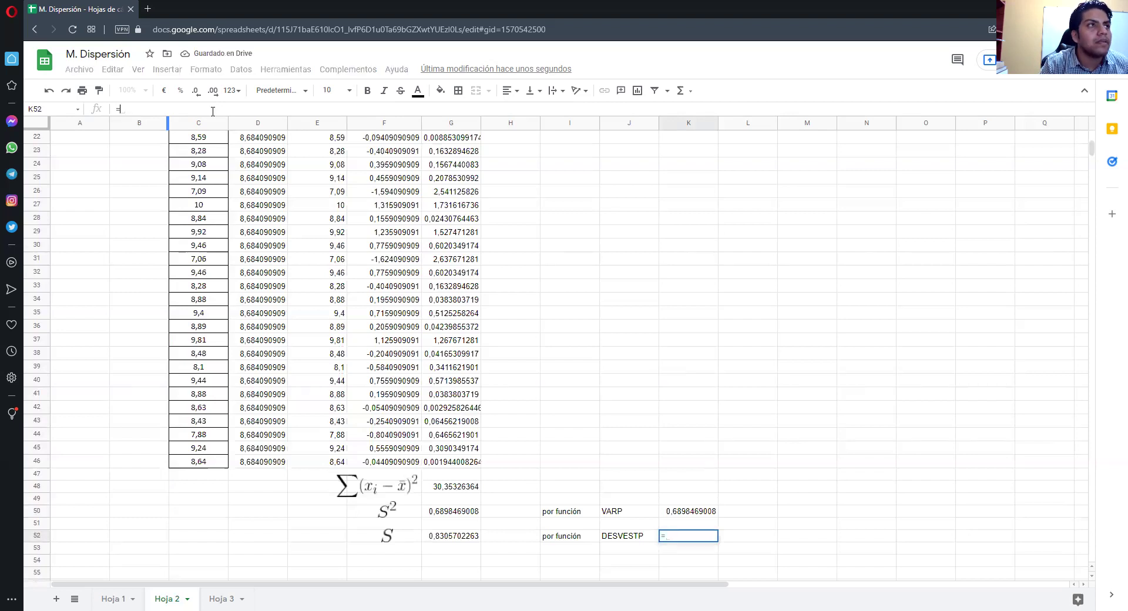
{"action": "type", "text": "=DESV"}
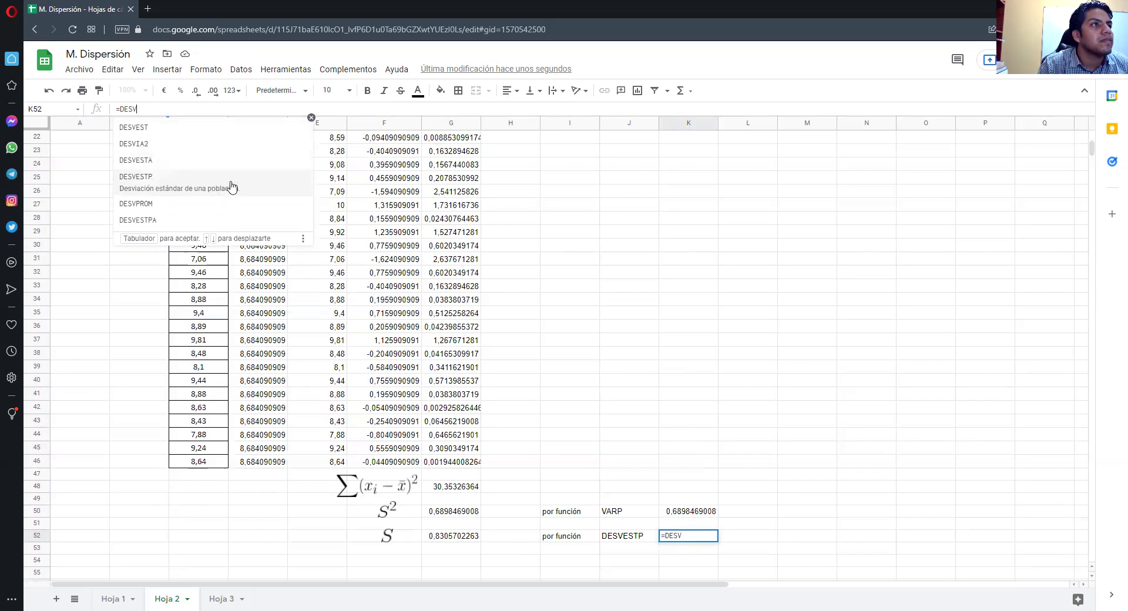
{"action": "left_click", "coordinate": [239, 185]}
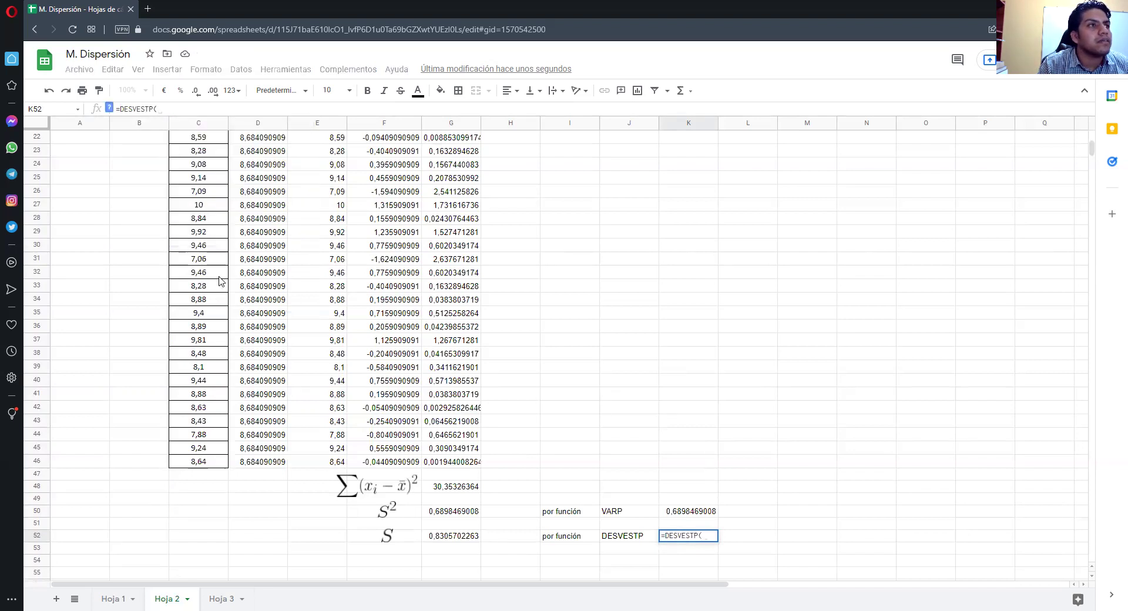
{"action": "scroll", "coordinate": [220, 281], "scroll_direction": "up", "scroll_amount": 7}
{"action": "left_click_drag", "start_coordinate": [198, 166], "coordinate": [199, 543]}
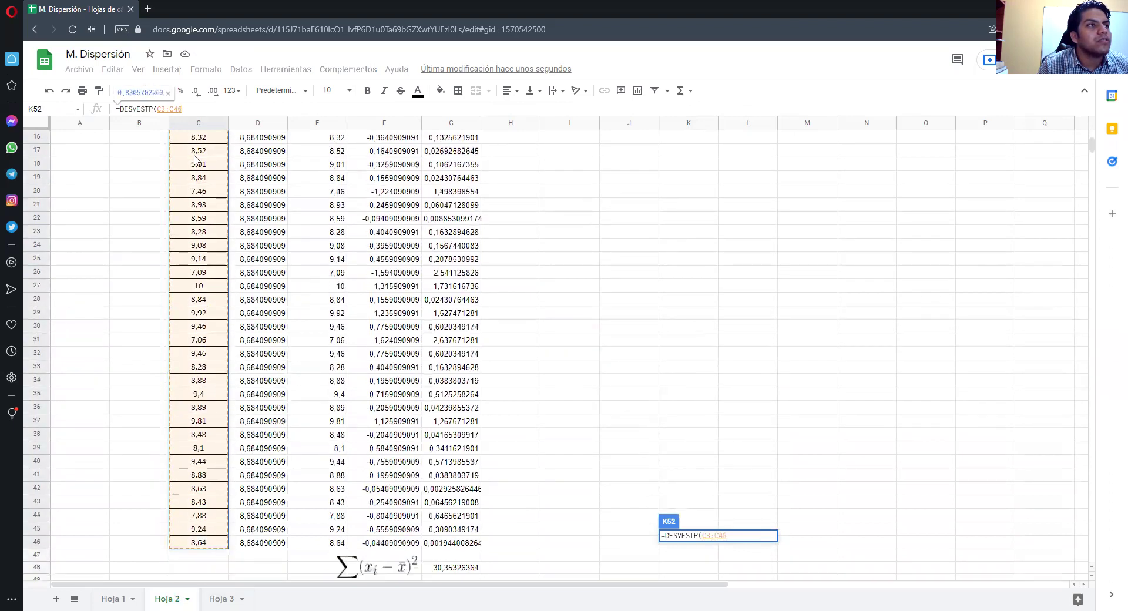
{"action": "key", "text": "Return"}
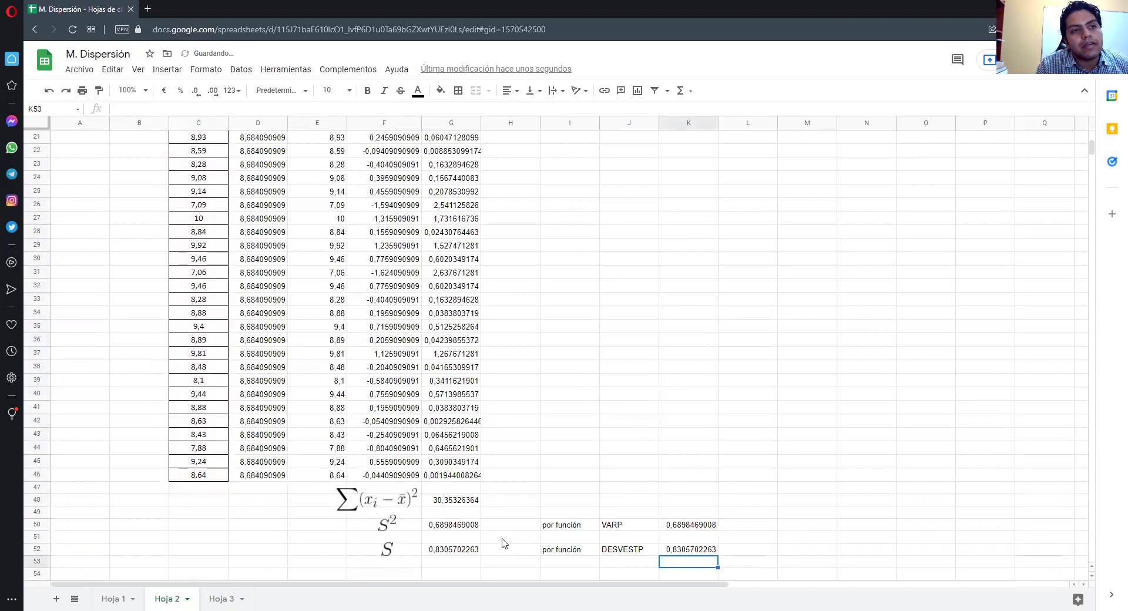
Compare the variance and standard deviation formulas in G50 and G52 with the VARP and DESVESTP results.
{"action": "left_click", "coordinate": [470, 529]}
{"action": "key", "text": "Right"}
{"action": "key", "text": "Right"}
{"action": "key", "text": "Right"}
{"action": "key", "text": "Right"}
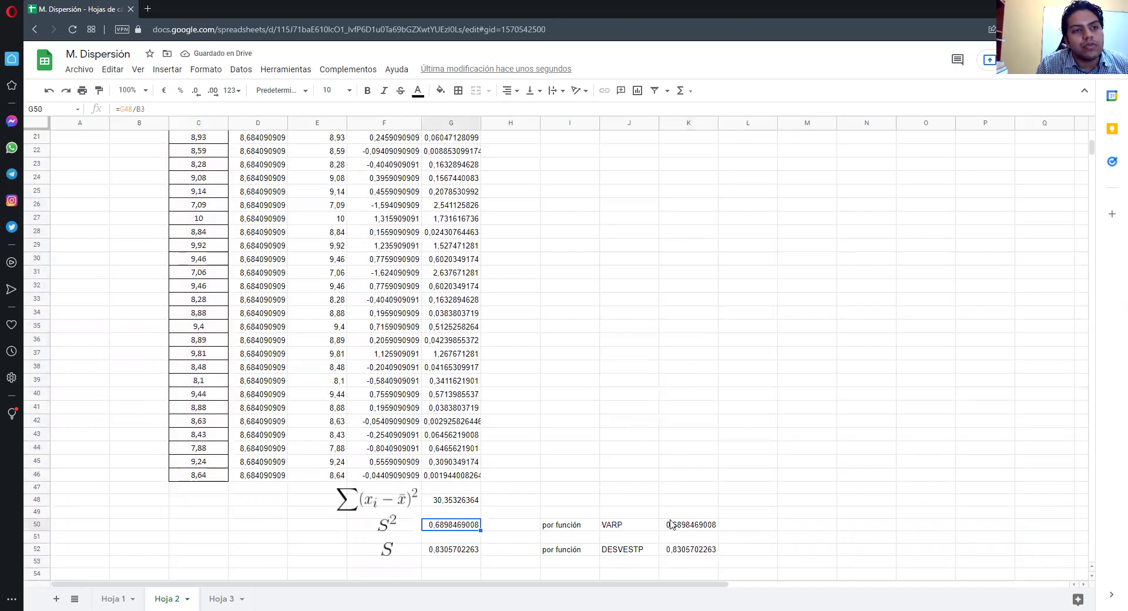
{"action": "left_click", "coordinate": [451, 529]}
{"action": "left_click", "coordinate": [456, 551]}
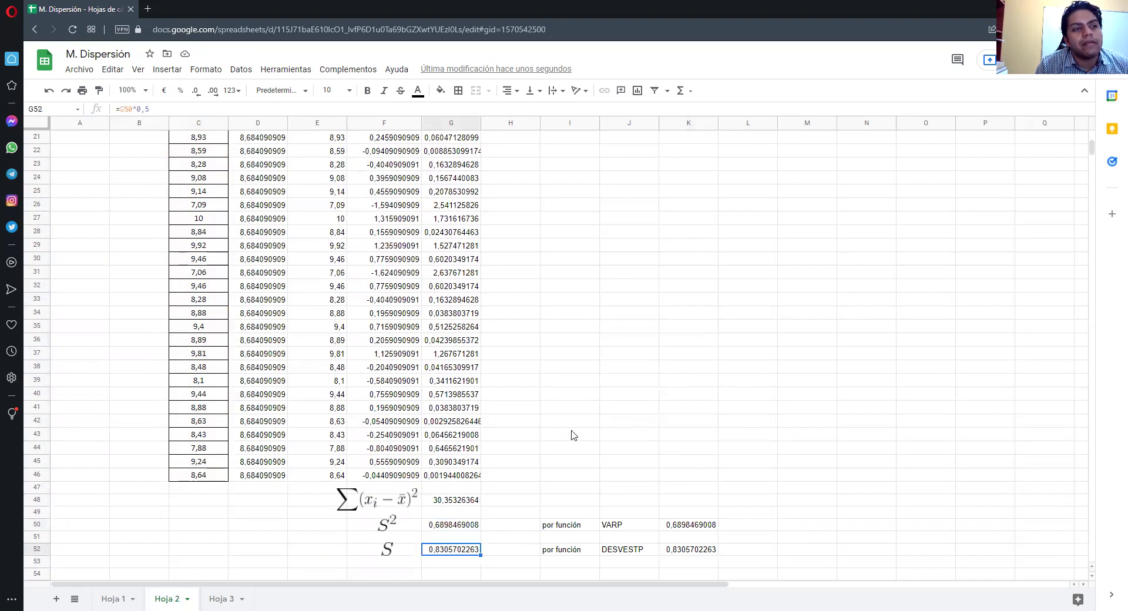
{"action": "scroll", "coordinate": [570, 435], "scroll_direction": "up", "scroll_amount": 5}
{"action": "scroll", "coordinate": [529, 376], "scroll_direction": "down", "scroll_amount": 6}
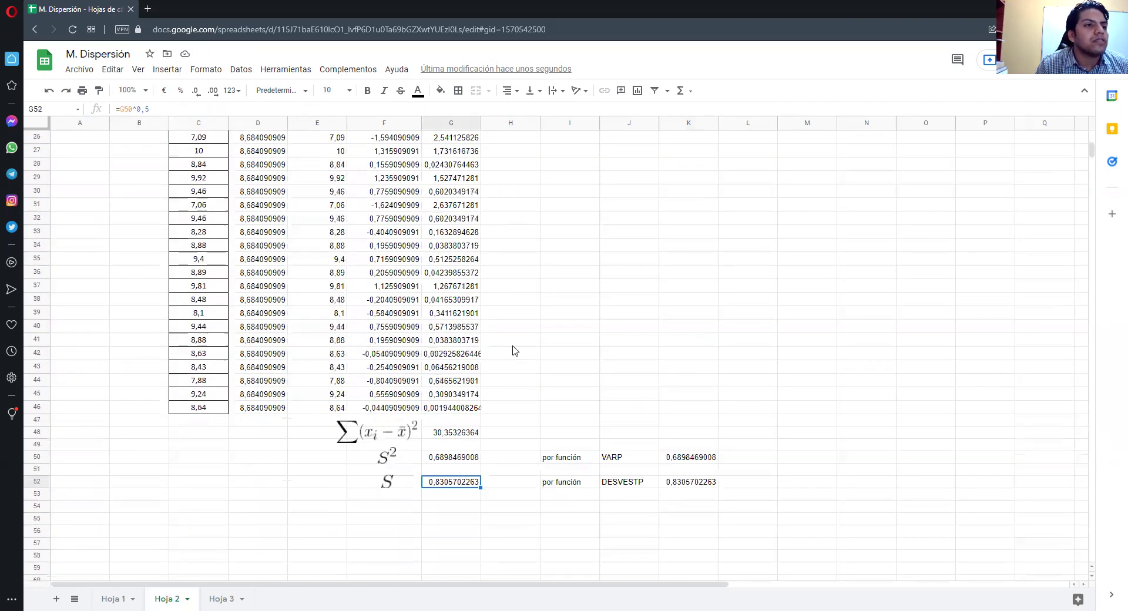
{"action": "scroll", "coordinate": [423, 397], "scroll_direction": "up", "scroll_amount": 5}
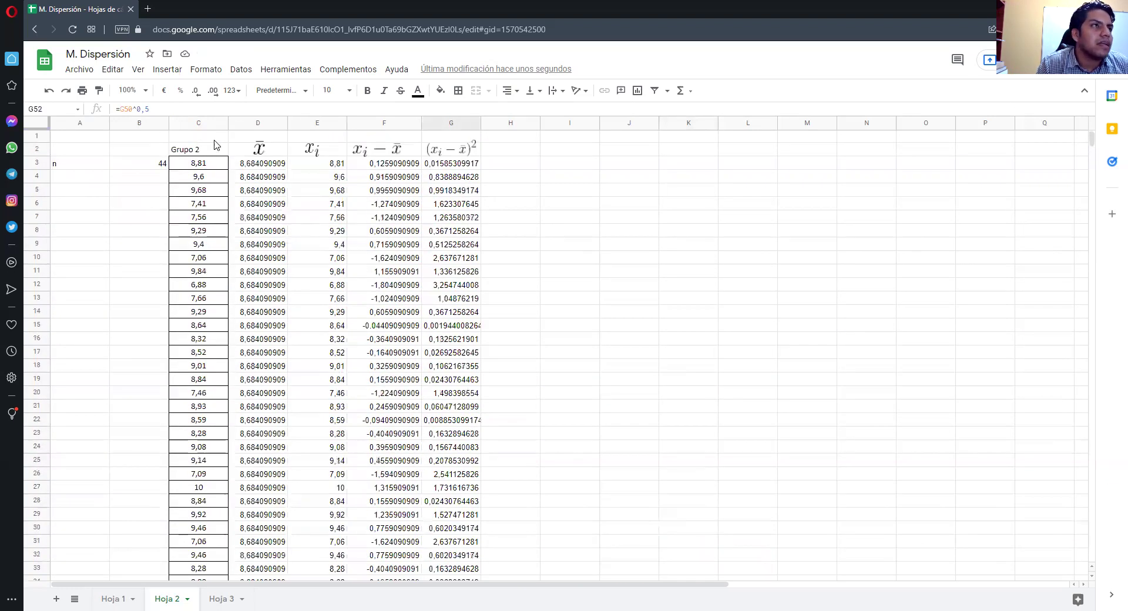
Copy the calculation columns D1:G46 from Hoja 2 and paste them into Hoja 3 starting at cell D1.
{"action": "left_click_drag", "start_coordinate": [240, 139], "coordinate": [477, 317]}
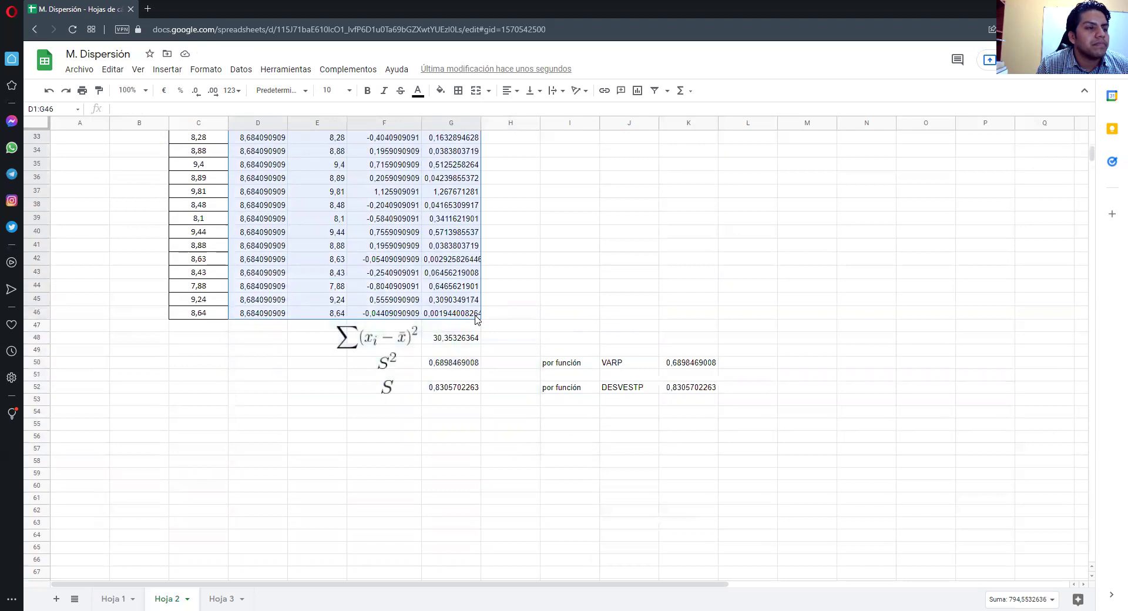
{"action": "left_click", "coordinate": [221, 598]}
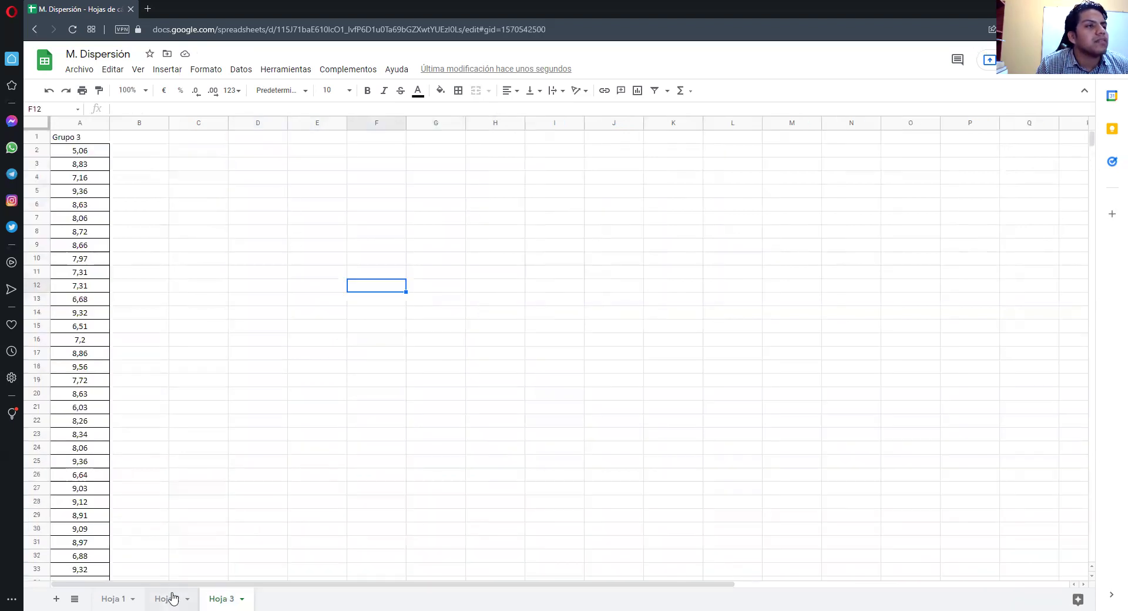
{"action": "left_click", "coordinate": [169, 598]}
{"action": "scroll", "coordinate": [232, 500], "scroll_direction": "up", "scroll_amount": 7}
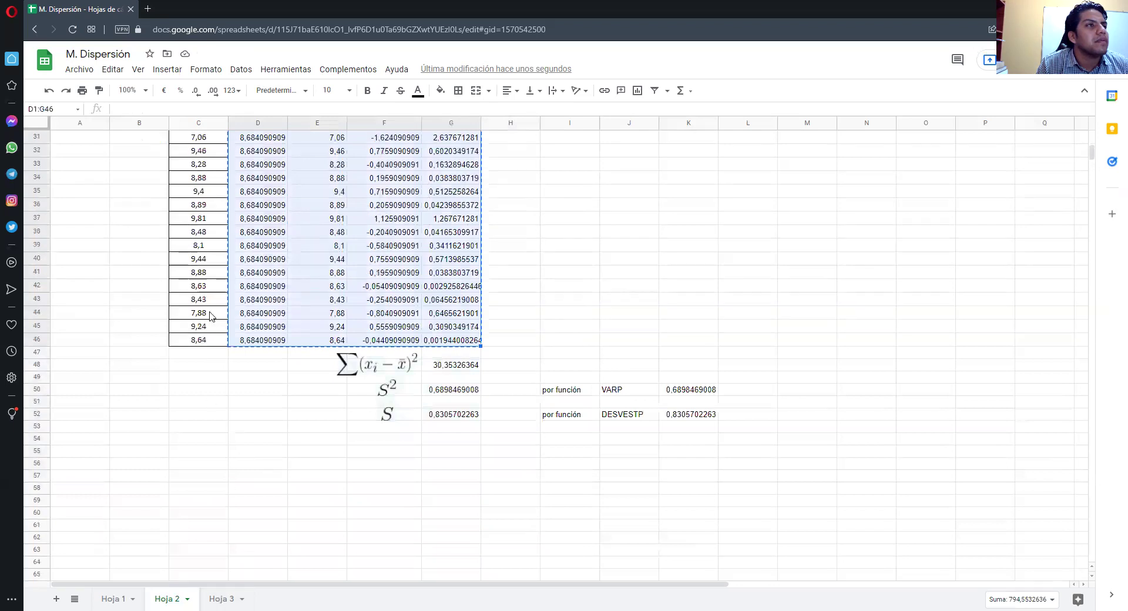
{"action": "left_click", "coordinate": [221, 598]}
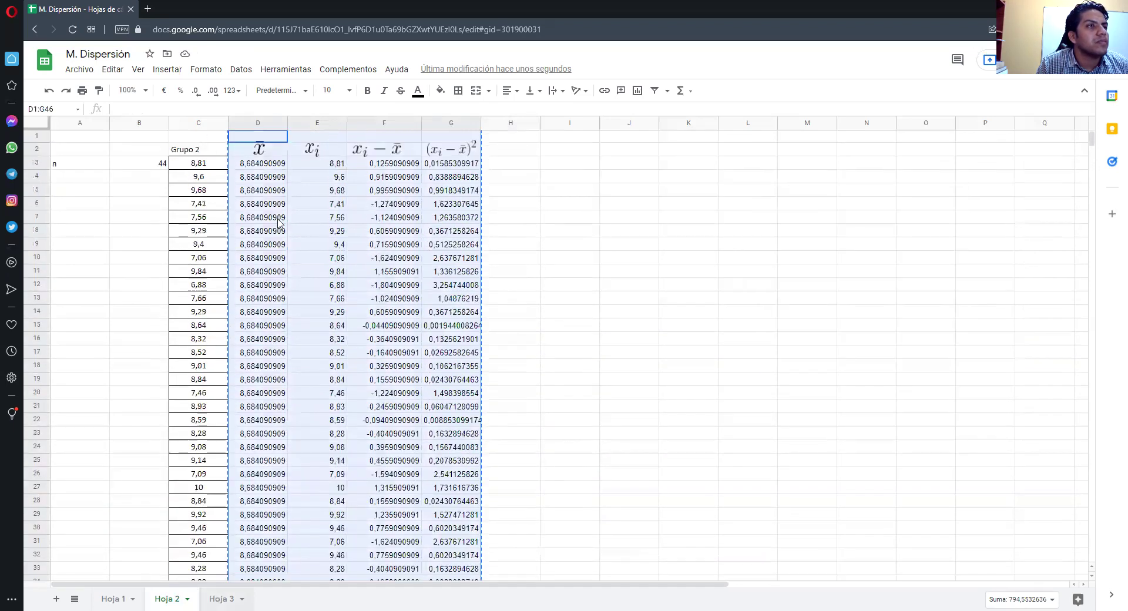
{"action": "left_click", "coordinate": [262, 150]}
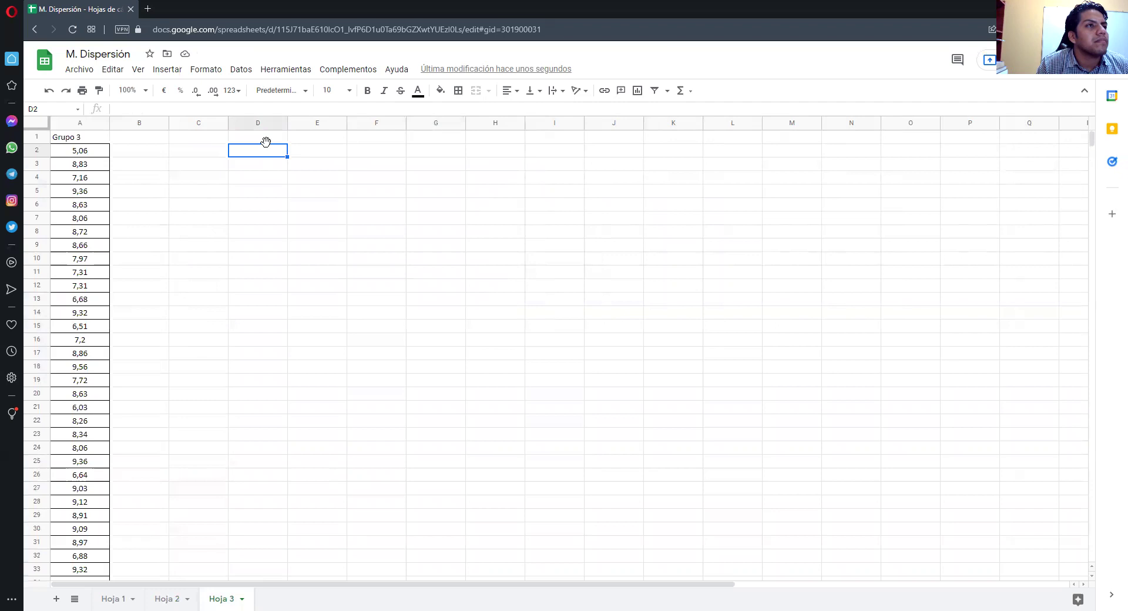
{"action": "key", "text": "ctrl+v"}
{"action": "key", "text": "ctrl+z"}
{"action": "left_click", "coordinate": [268, 137]}
{"action": "key", "text": "ctrl+v"}
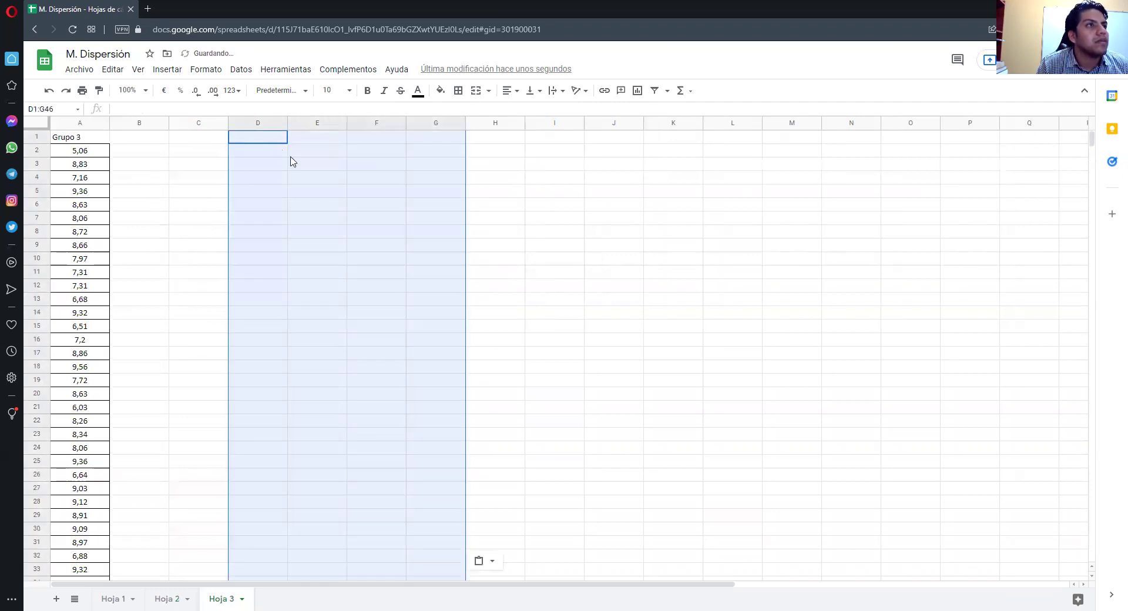
Move the Grupo 3 data from A1:A46 so that it starts at cell C2 on Hoja 3.
{"action": "left_click", "coordinate": [101, 141]}
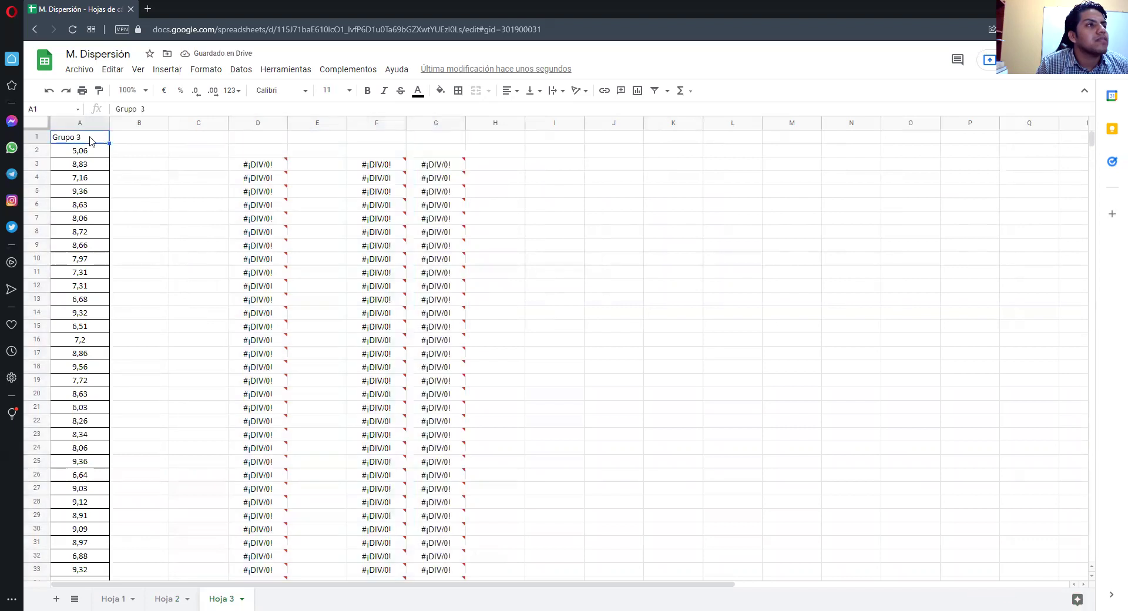
{"action": "left_click", "coordinate": [94, 555], "text": "shift"}
{"action": "key", "text": "ctrl+c"}
{"action": "scroll", "coordinate": [97, 533], "scroll_direction": "down", "scroll_amount": 5}
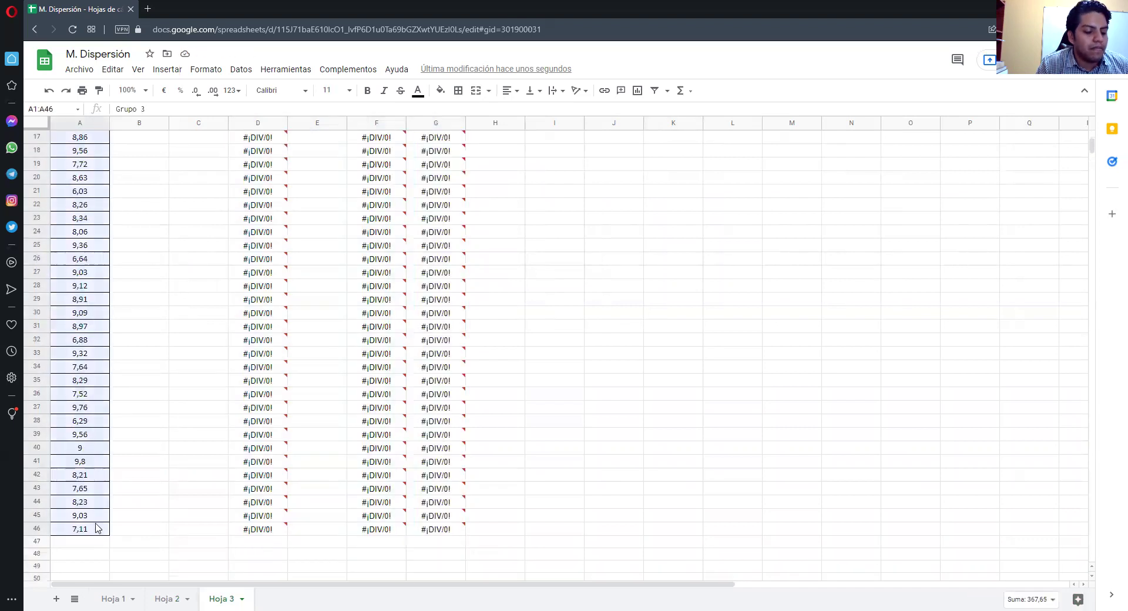
{"action": "left_click", "coordinate": [100, 528], "text": "shift"}
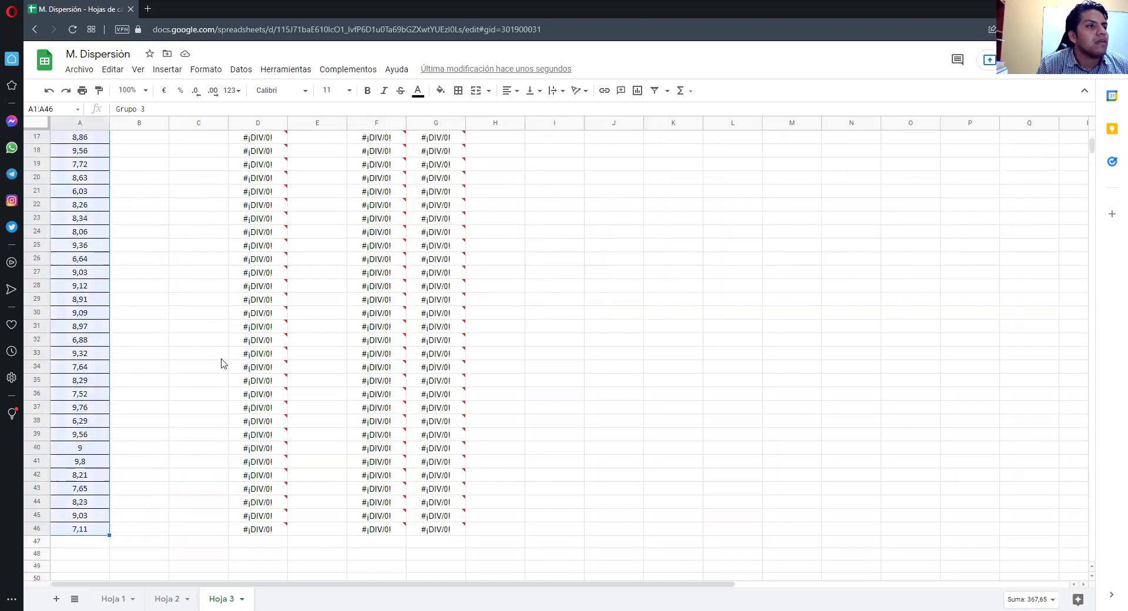
{"action": "scroll", "coordinate": [210, 206], "scroll_direction": "up", "scroll_amount": 3}
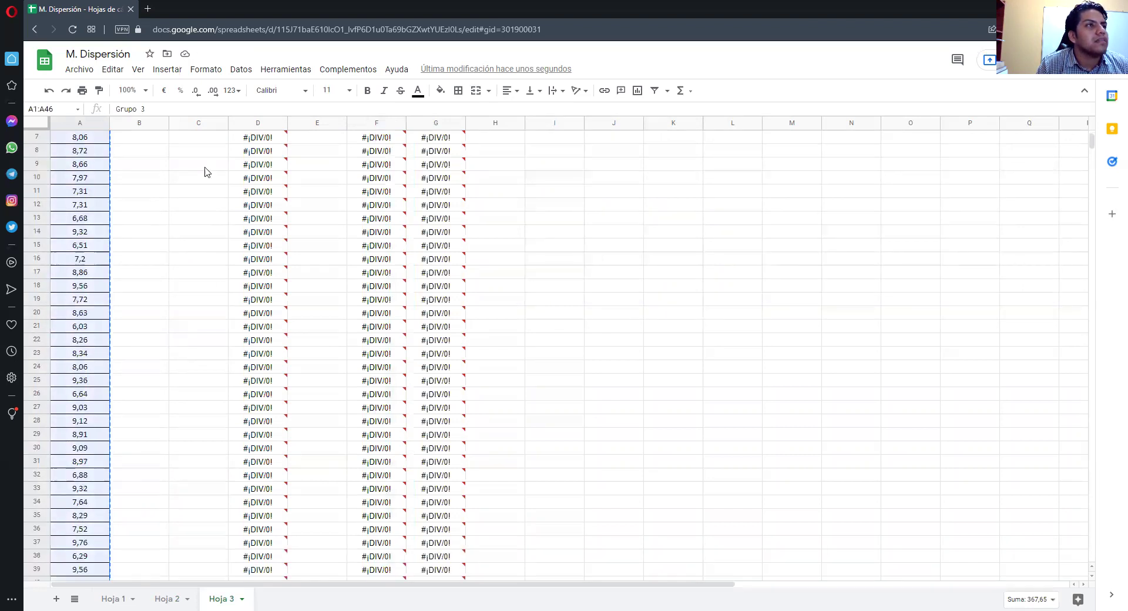
{"action": "scroll", "coordinate": [211, 160], "scroll_direction": "up", "scroll_amount": 2}
{"action": "left_click", "coordinate": [210, 155]}
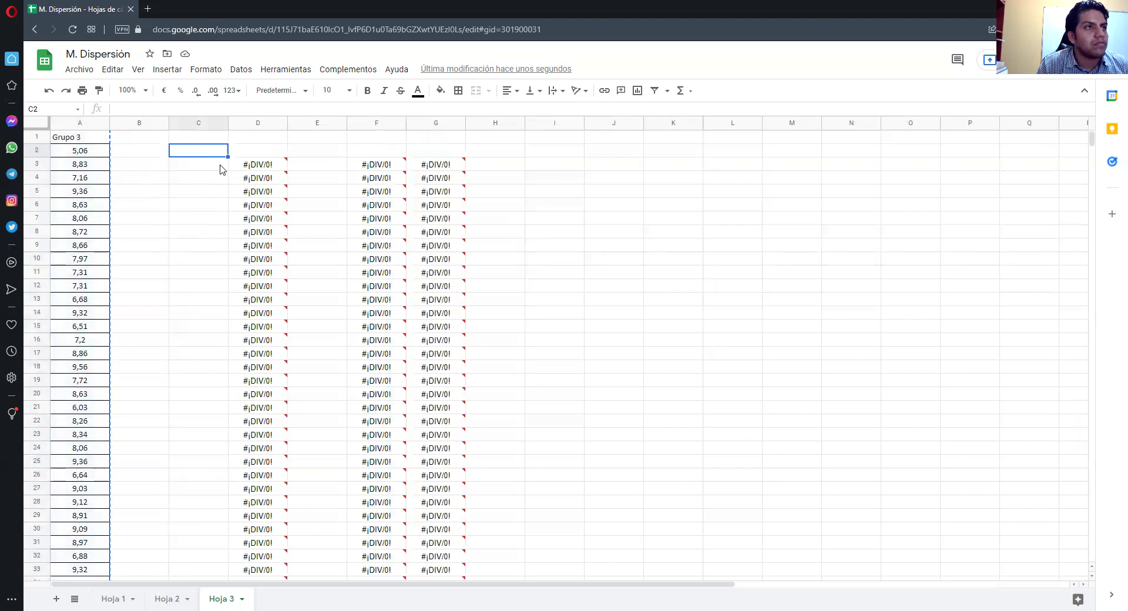
{"action": "key", "text": "ctrl+v"}
{"action": "left_click", "coordinate": [622, 207]}
Copy the n label and its count formula from A3:B3 of Hoja 2 into A3:B3 of Hoja 3.
{"action": "left_click", "coordinate": [87, 165]}
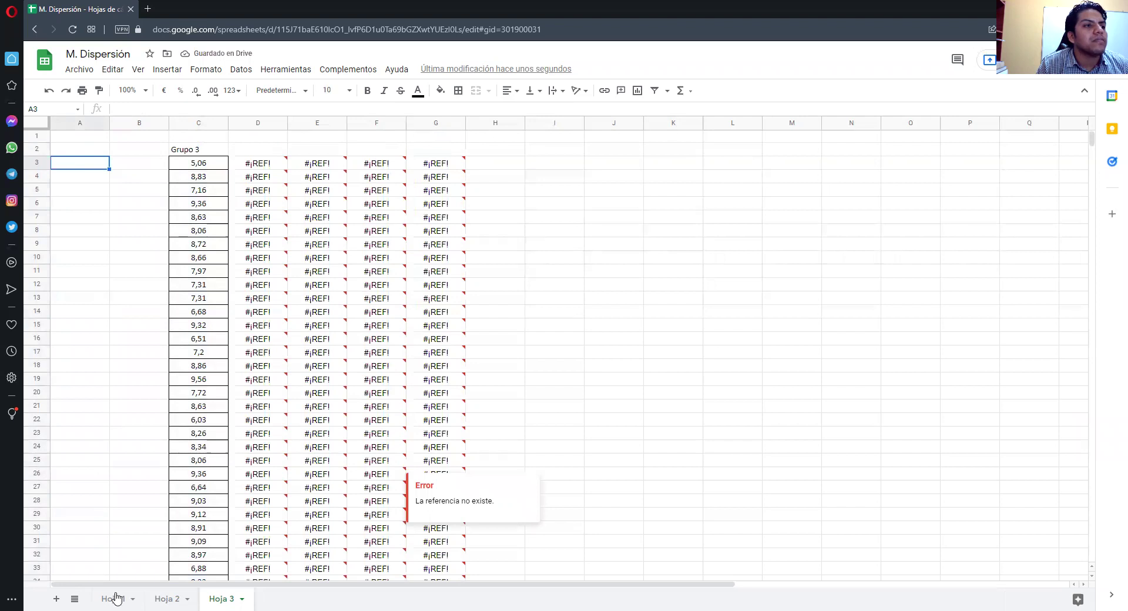
{"action": "left_click", "coordinate": [167, 599]}
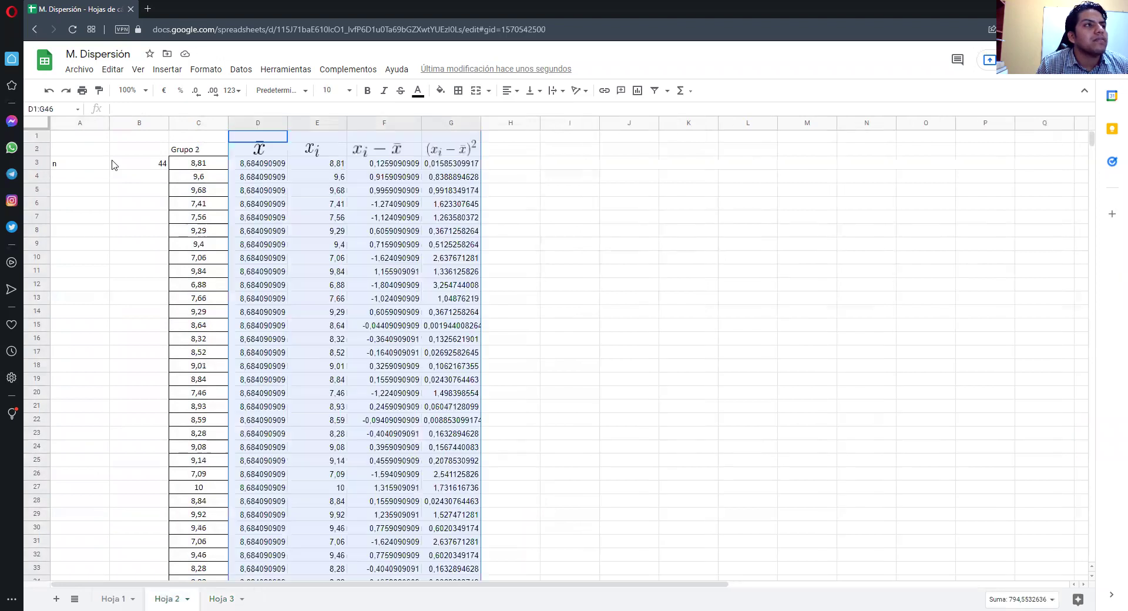
{"action": "left_click", "coordinate": [63, 170]}
{"action": "left_click", "coordinate": [158, 169], "text": "shift"}
{"action": "key", "text": "ctrl+c"}
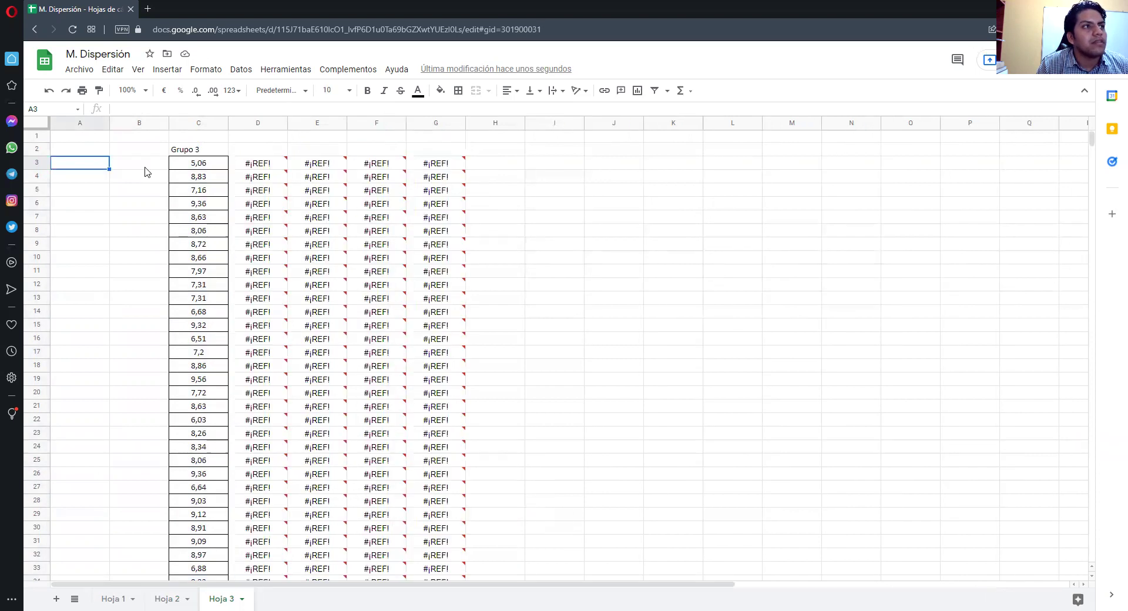
{"action": "key", "text": "ctrl+v"}
{"action": "left_click", "coordinate": [112, 598]}
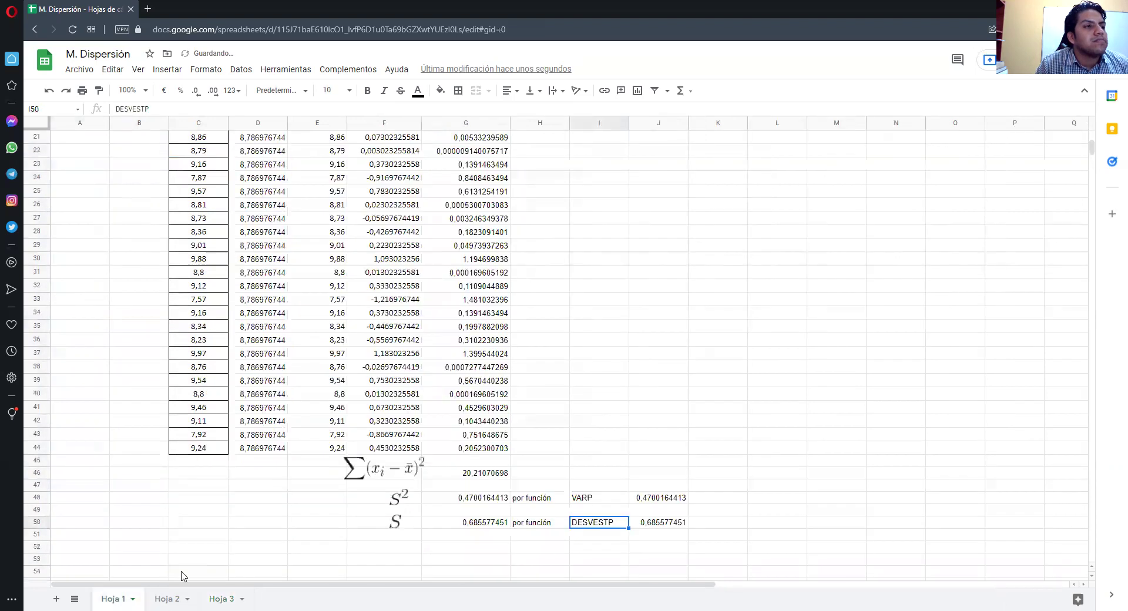
{"action": "left_click", "coordinate": [224, 599]}
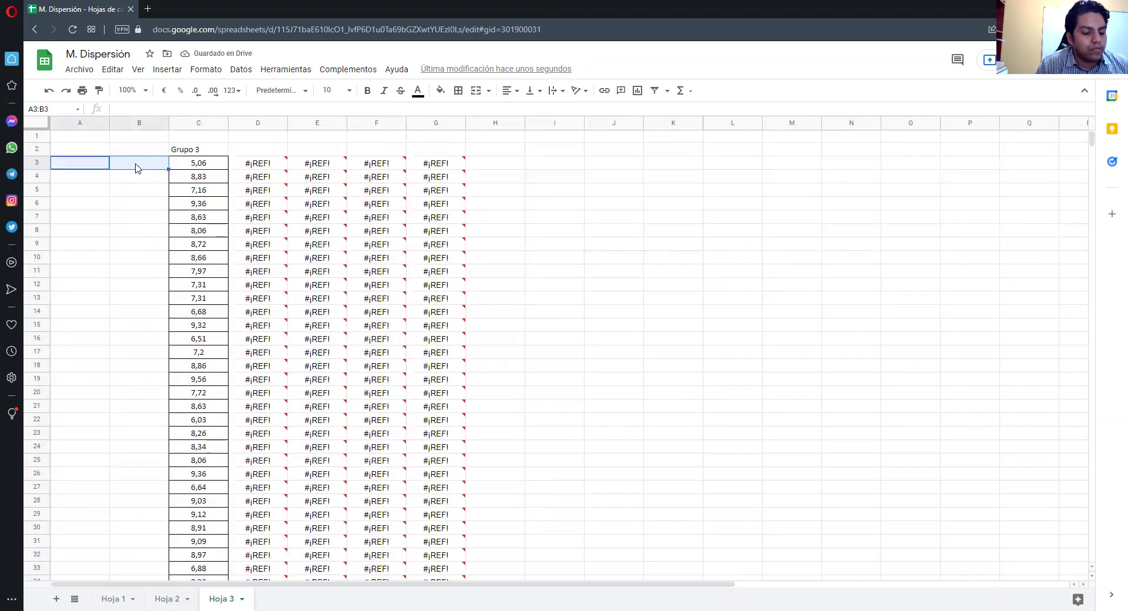
{"action": "key", "text": "ctrl+v"}
Extend the CONTAR formula in cell B3 to cover the Grupo 3 range C3:C47.
{"action": "left_click", "coordinate": [157, 163]}
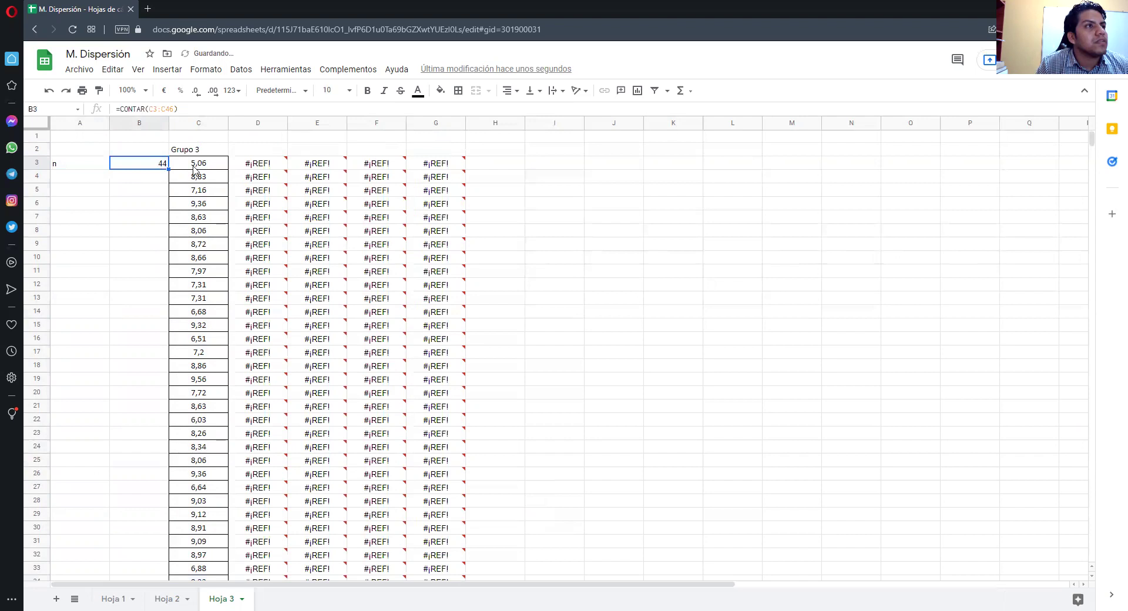
{"action": "left_click", "coordinate": [181, 109]}
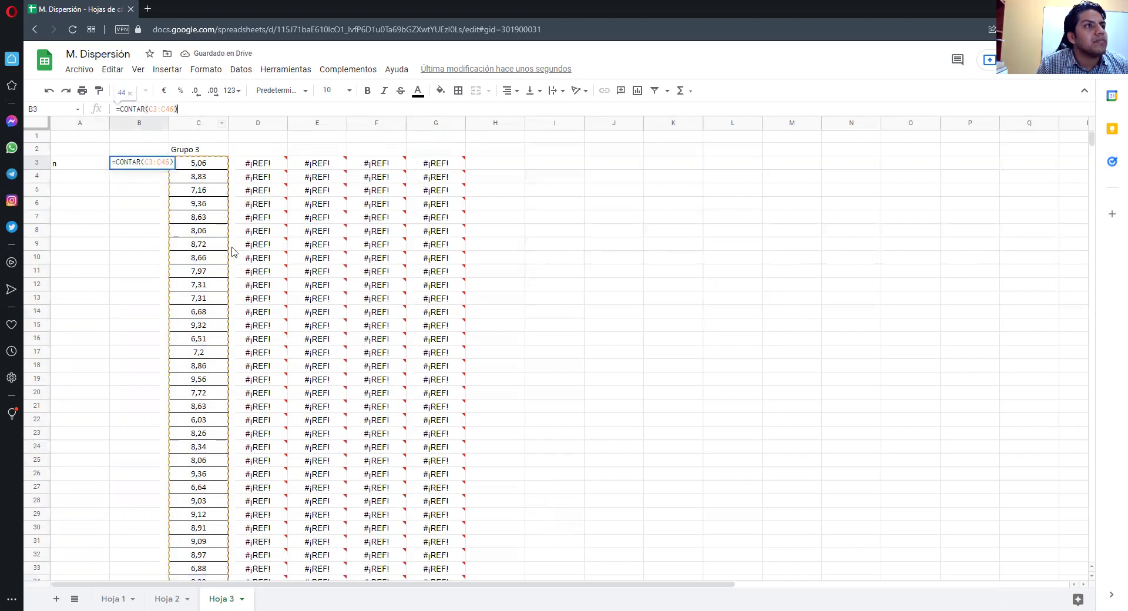
{"action": "scroll", "coordinate": [215, 424], "scroll_direction": "down", "scroll_amount": 3}
{"action": "scroll", "coordinate": [224, 453], "scroll_direction": "down", "scroll_amount": 3}
{"action": "left_click", "coordinate": [223, 450]}
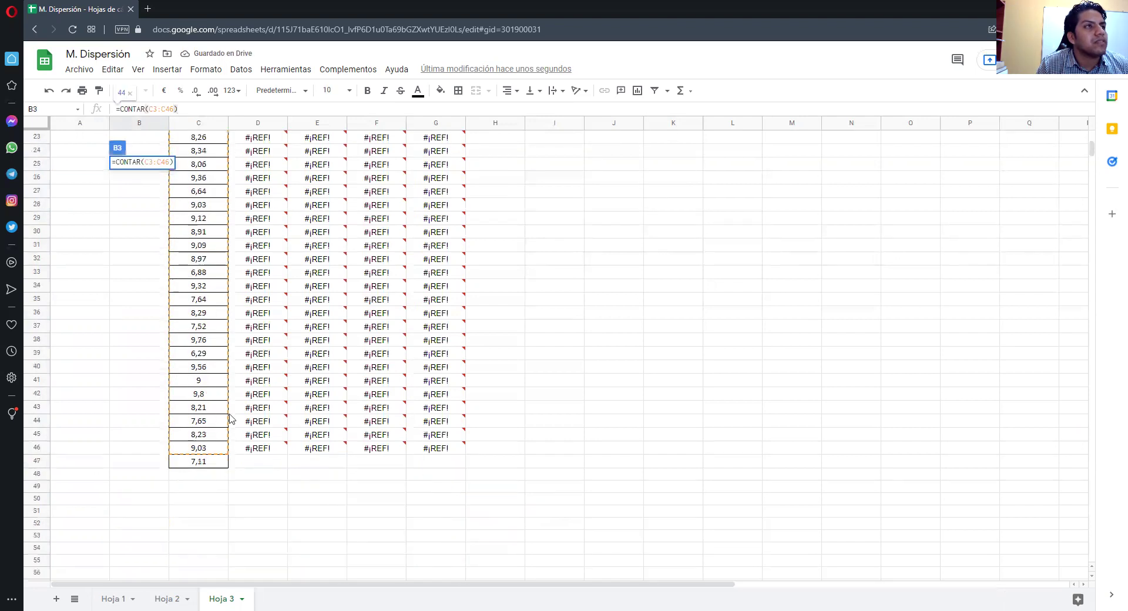
{"action": "scroll", "coordinate": [162, 188], "scroll_direction": "up", "scroll_amount": 3}
{"action": "scroll", "coordinate": [155, 164], "scroll_direction": "up", "scroll_amount": 3}
{"action": "left_click", "coordinate": [154, 164]}
{"action": "left_click", "coordinate": [173, 108]}
{"action": "scroll", "coordinate": [227, 323], "scroll_direction": "down", "scroll_amount": 7}
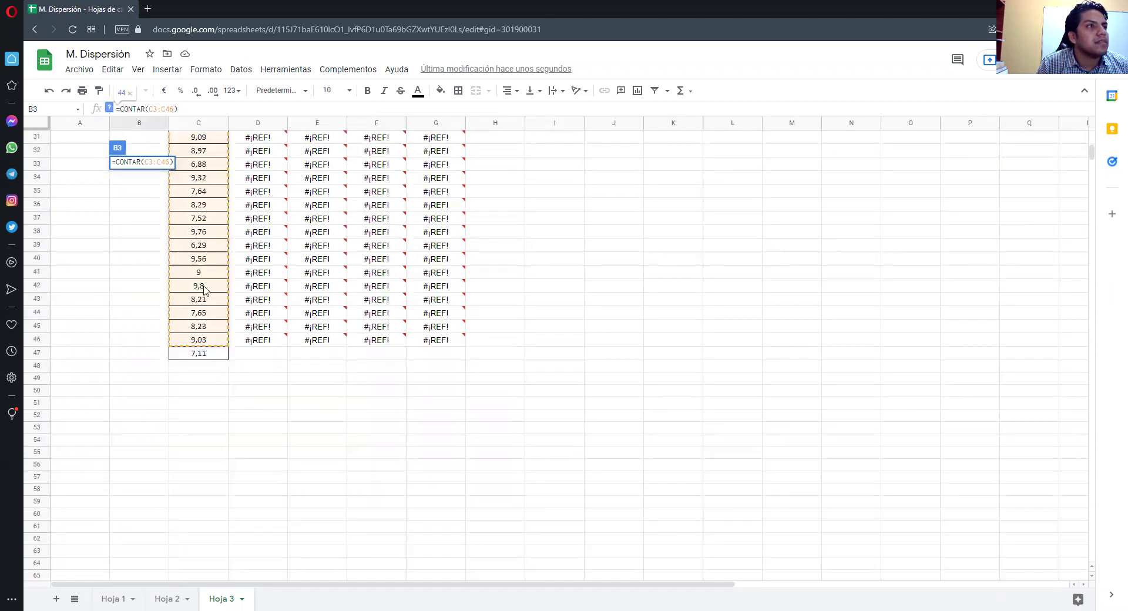
{"action": "key", "text": "BackSpace"}
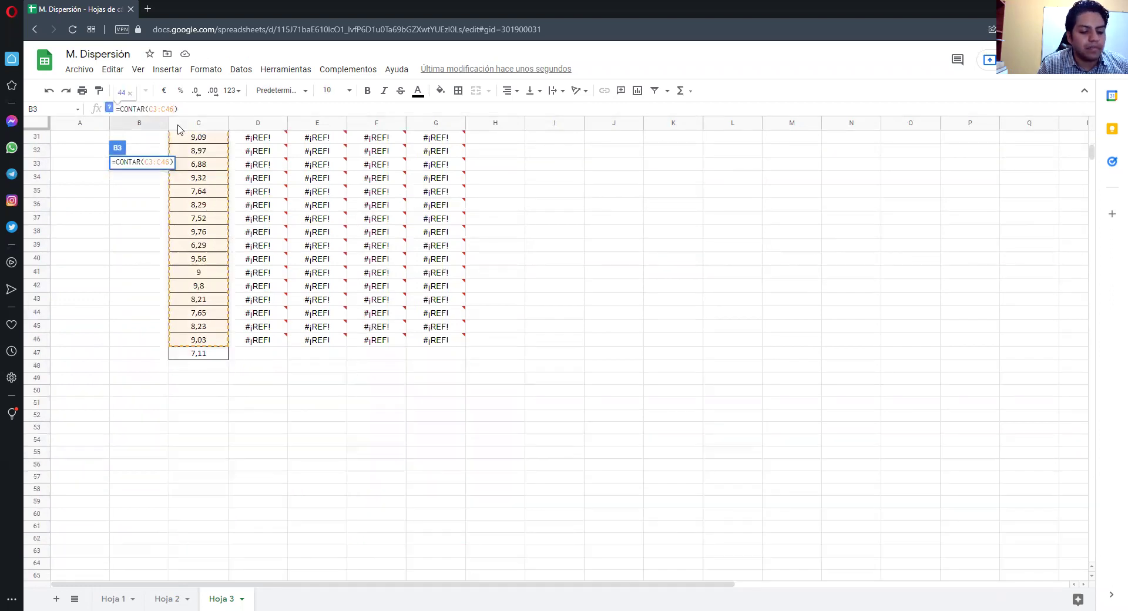
{"action": "type", "text": "7"}
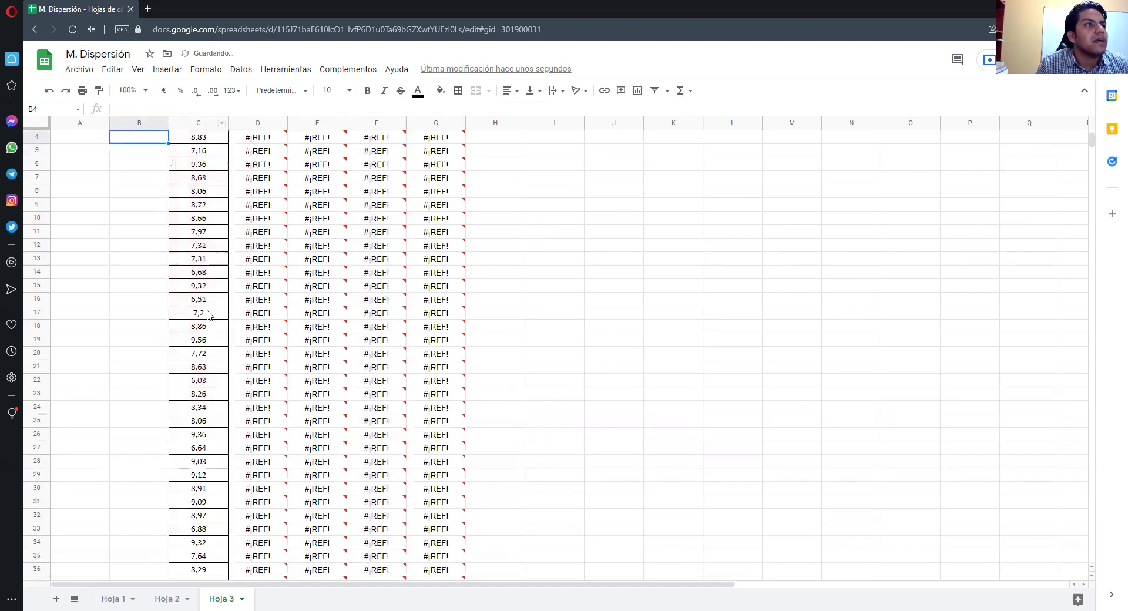
{"action": "key", "text": "Return"}
Replace the broken reference in D3's PROMEDIO formula with the Grupo 3 range C3:C47.
{"action": "left_click", "coordinate": [262, 164]}
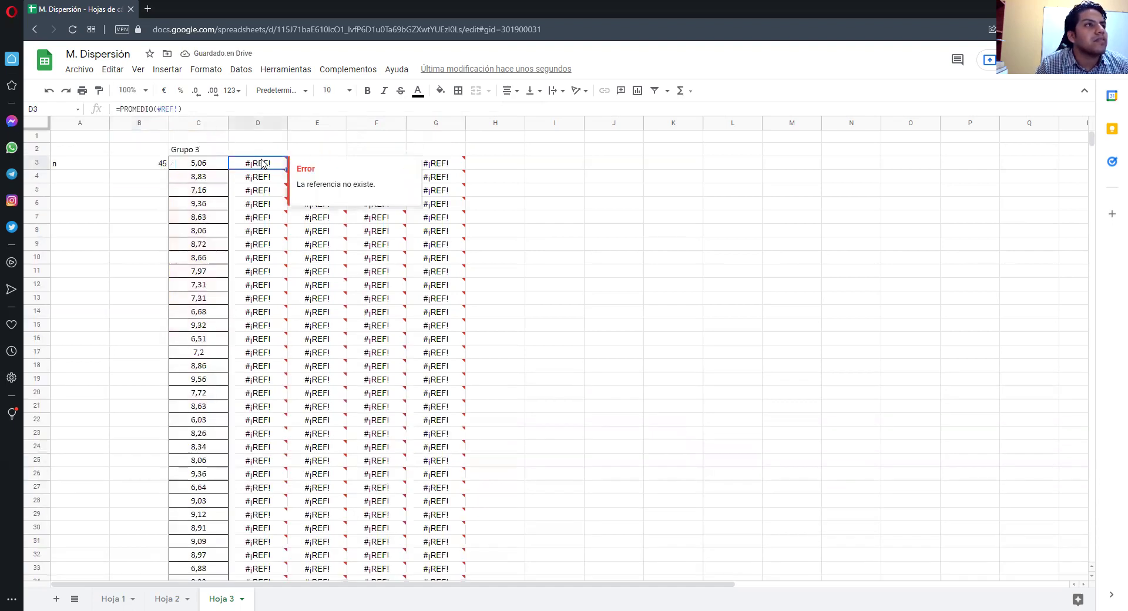
{"action": "left_click", "coordinate": [177, 109]}
{"action": "double_click", "coordinate": [161, 109]}
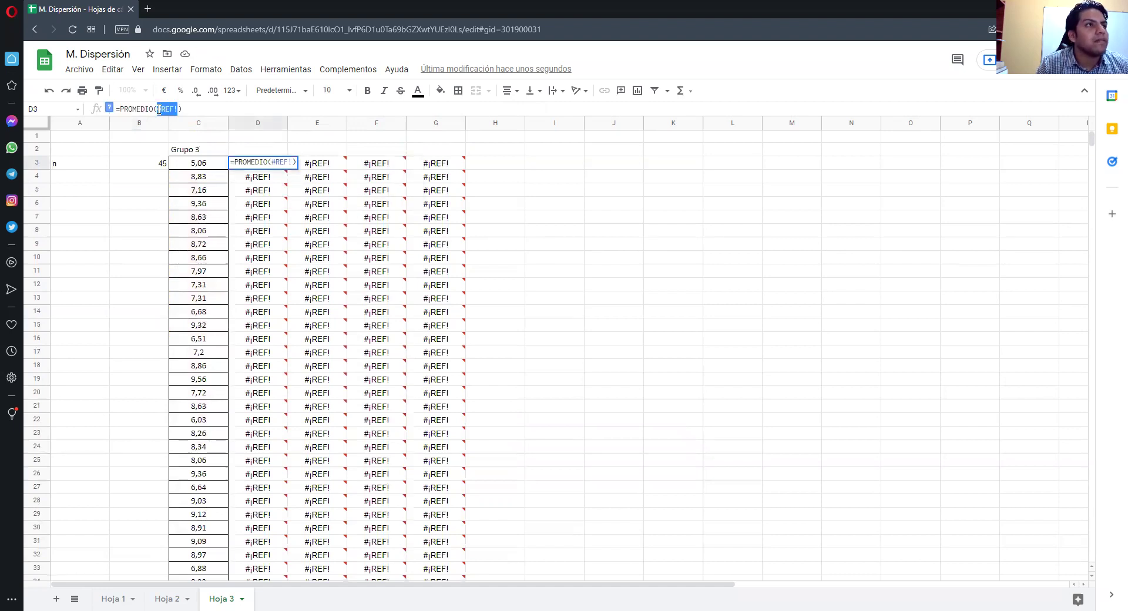
{"action": "left_click_drag", "start_coordinate": [192, 165], "coordinate": [218, 501]}
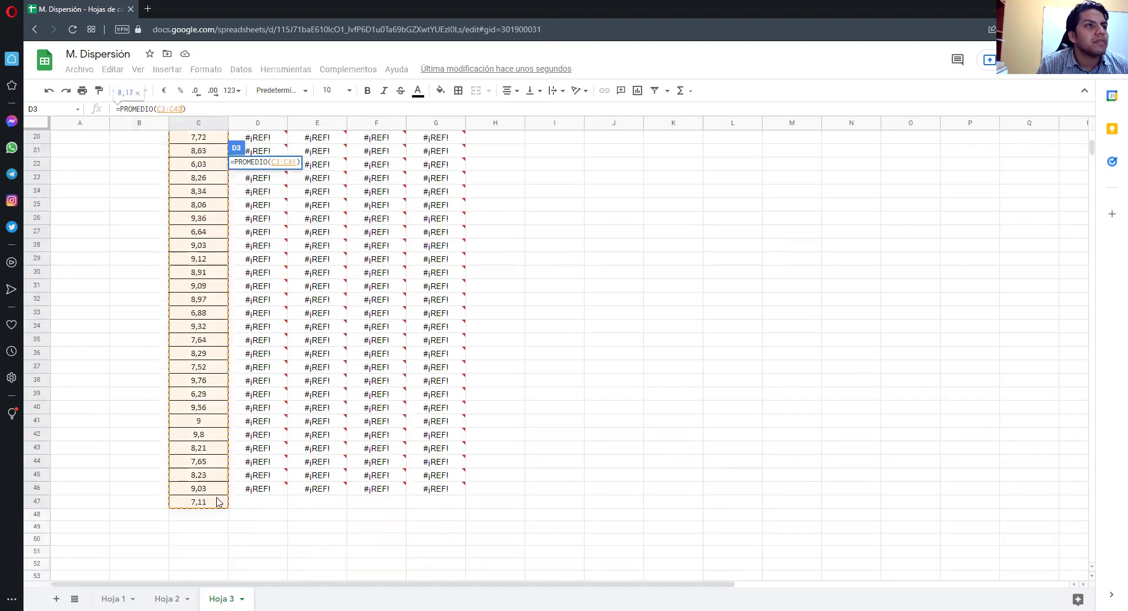
{"action": "key", "text": "Return"}
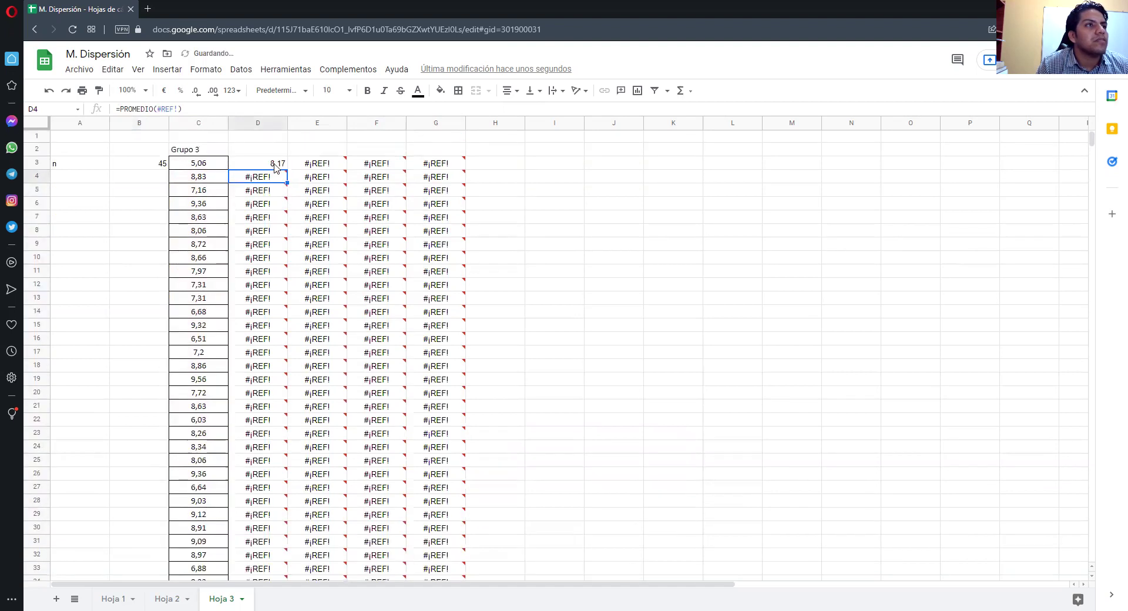
Try to fill the D3 average formula down column D with relative references, and undo the fill.
{"action": "left_click_drag", "start_coordinate": [287, 170], "coordinate": [259, 541]}
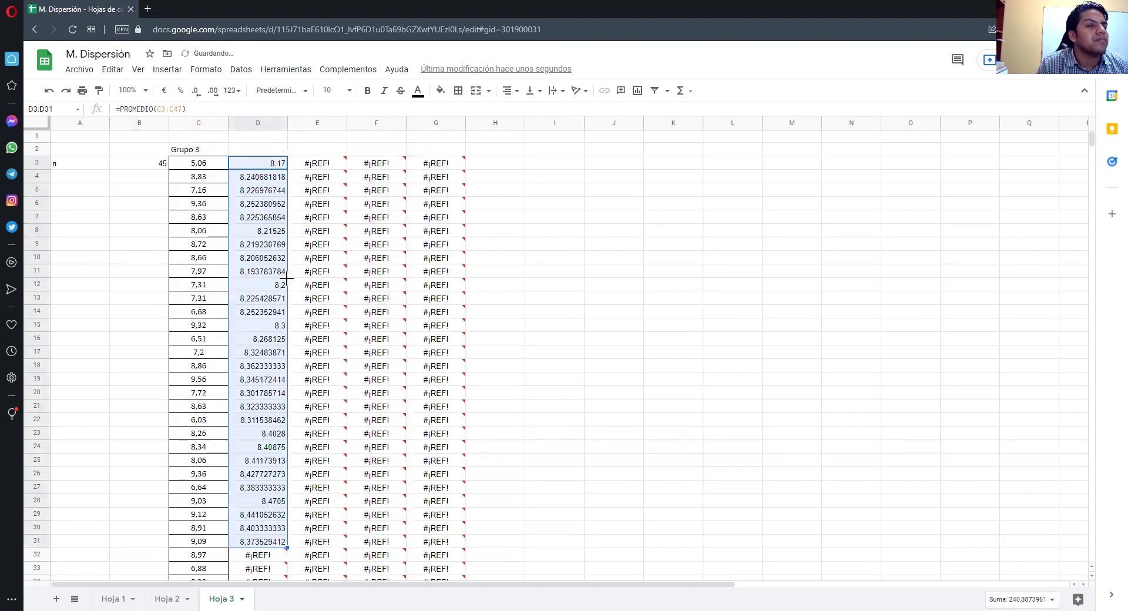
{"action": "scroll", "coordinate": [287, 274], "scroll_direction": "down", "scroll_amount": 5}
{"action": "key", "text": "ctrl+z"}
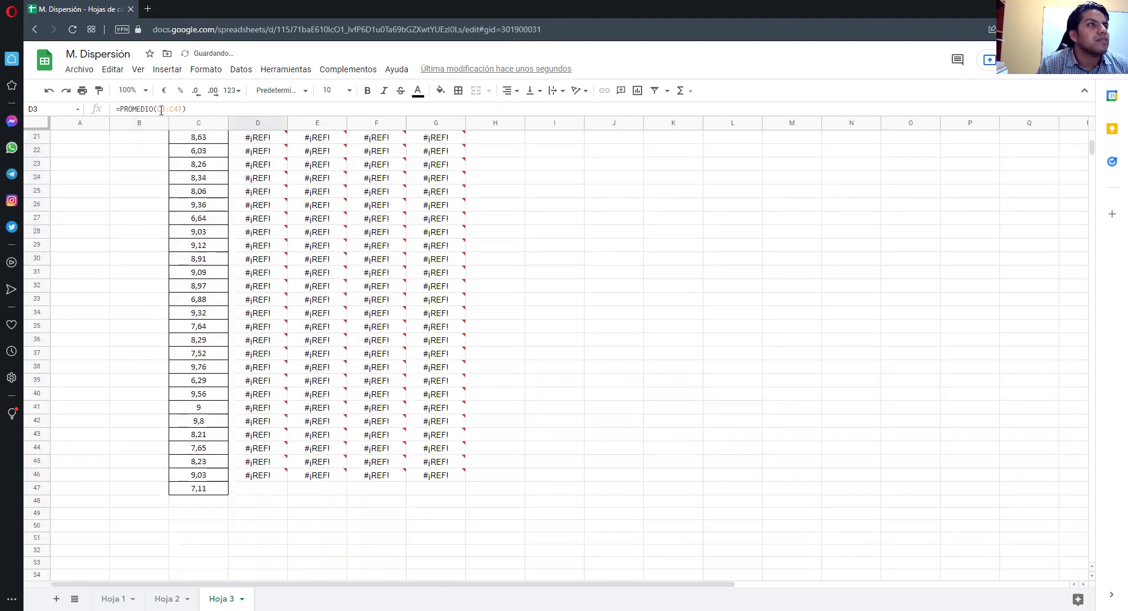
Make the range in D3's PROMEDIO formula absolute as $C$3:$C$47.
{"action": "left_click", "coordinate": [167, 108]}
{"action": "type", "text": "$"}
{"action": "left_click", "coordinate": [167, 109]}
{"action": "type", "text": "$C$3:$"}
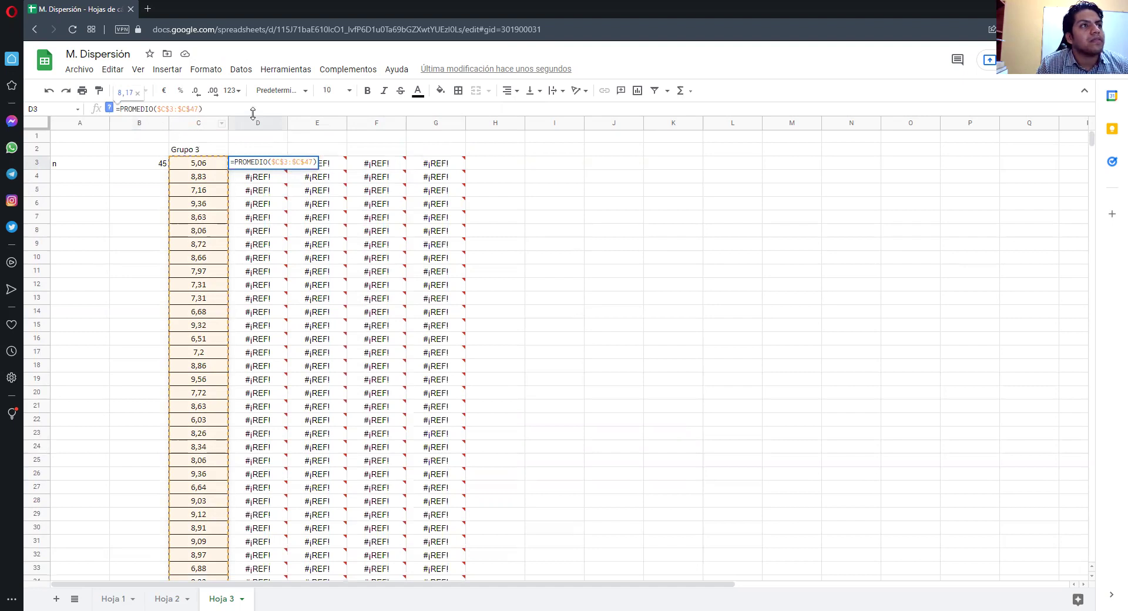
Fill the average formula from D3 down to D47.
{"action": "left_click", "coordinate": [286, 168]}
{"action": "left_click_drag", "start_coordinate": [286, 169], "coordinate": [290, 592]}
{"action": "left_click_drag", "start_coordinate": [281, 379], "coordinate": [278, 218]}
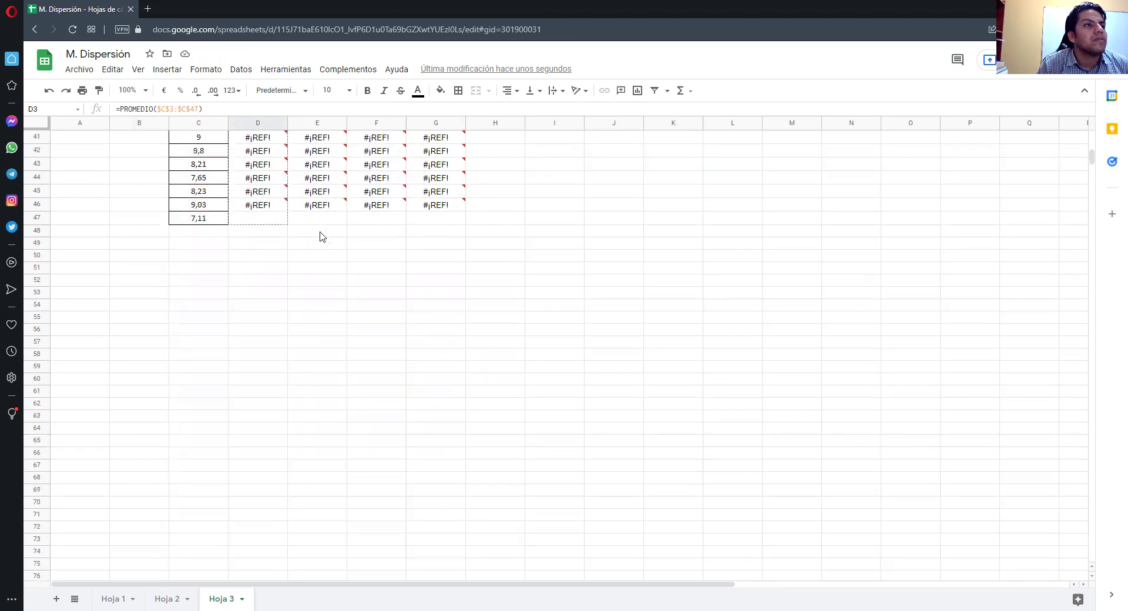
{"action": "scroll", "coordinate": [278, 155], "scroll_direction": "up", "scroll_amount": 1}
Copy the x̄ and xᵢ header images from Hoja 2 and place them over D2 and E2 of Hoja 3.
{"action": "left_click", "coordinate": [272, 150]}
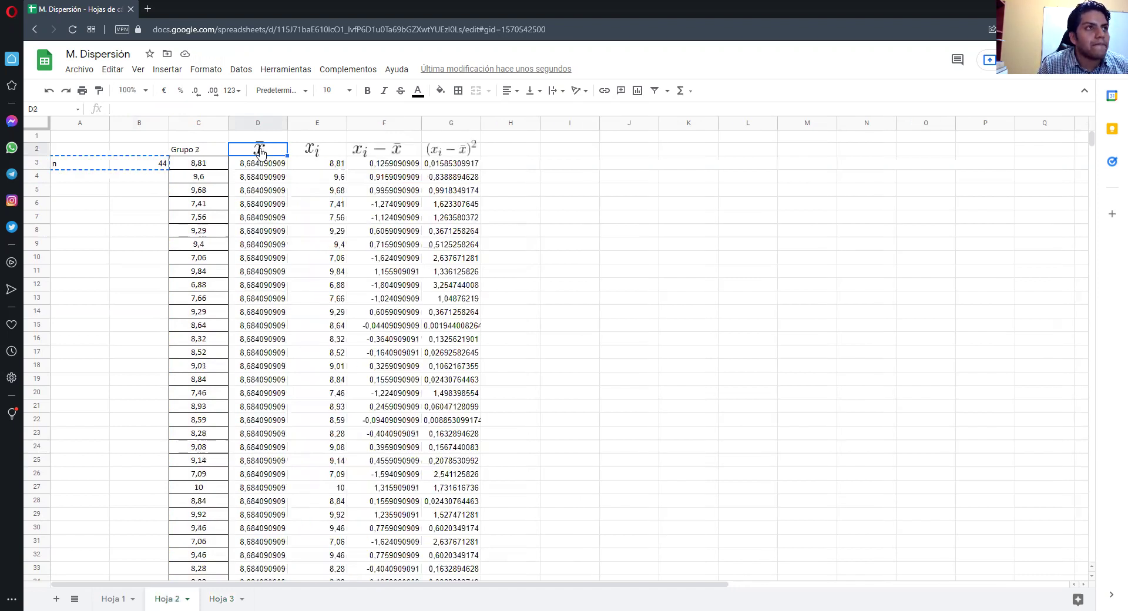
{"action": "left_click", "coordinate": [221, 598]}
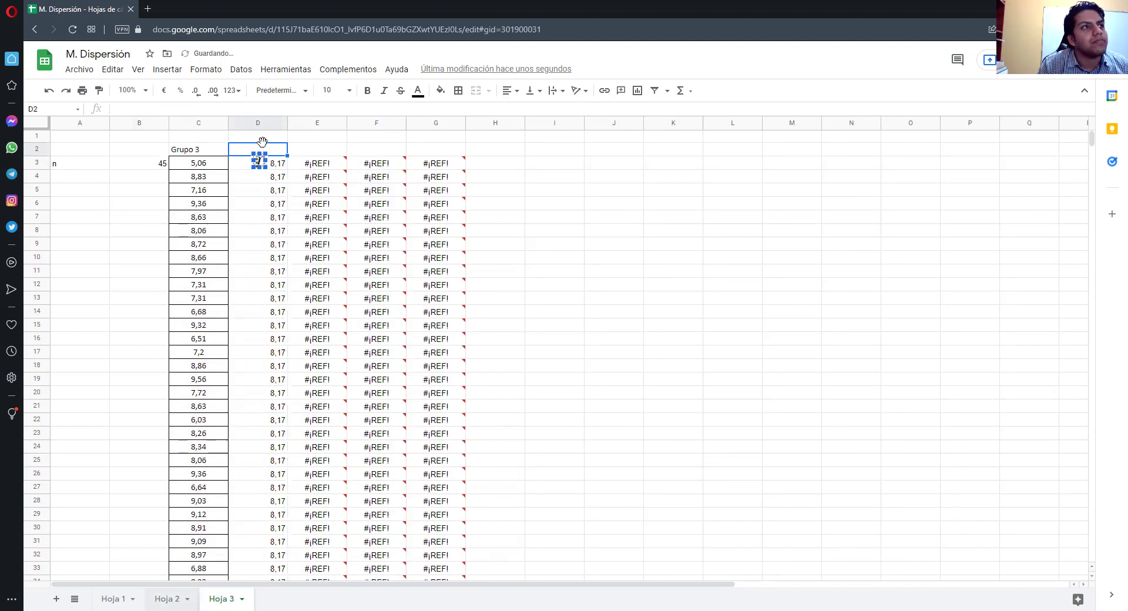
{"action": "left_click", "coordinate": [164, 599]}
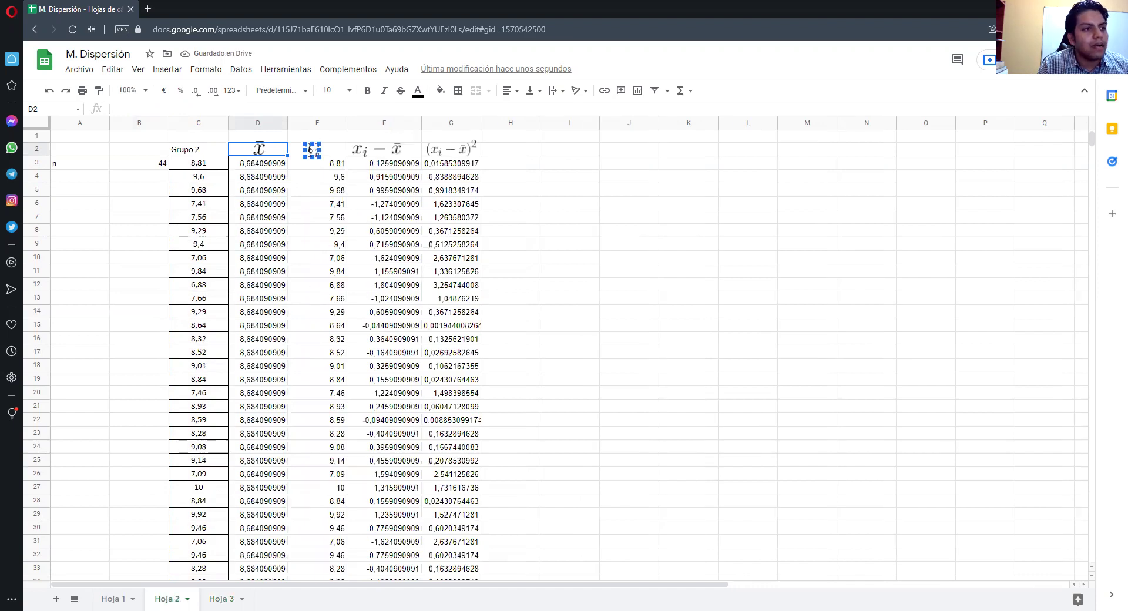
{"action": "key", "text": "ctrl+shift+Page_Down"}
{"action": "left_click", "coordinate": [315, 151]}
{"action": "key", "text": "ctrl+v"}
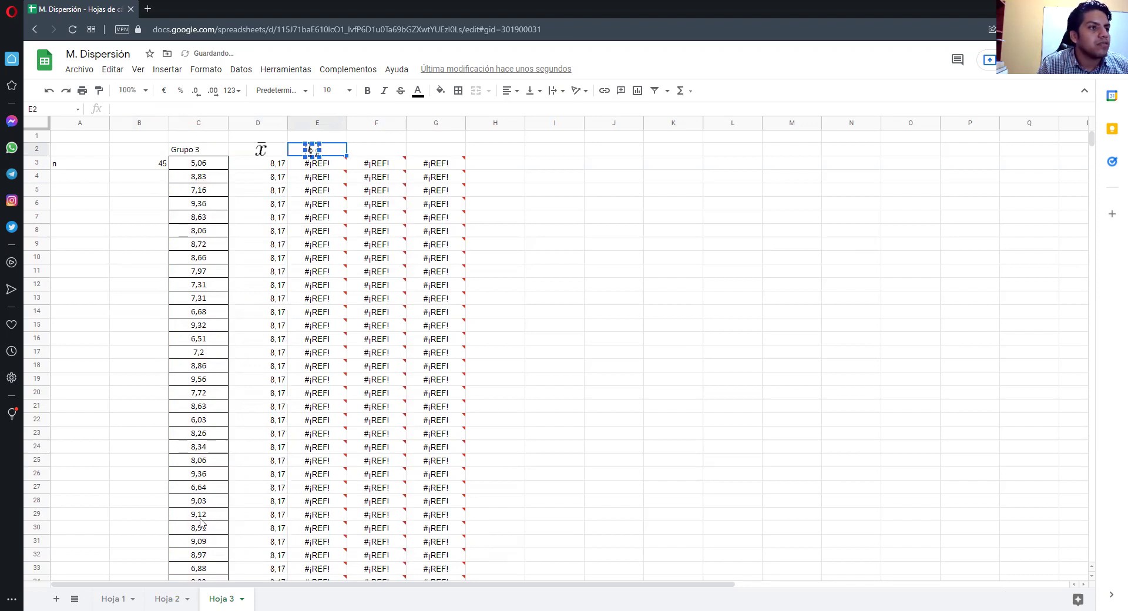
Copy the xᵢ − x̄ header image from Hoja 2 and place it over cell F2 of Hoja 3.
{"action": "key", "text": "ctrl+shift+Page_Up"}
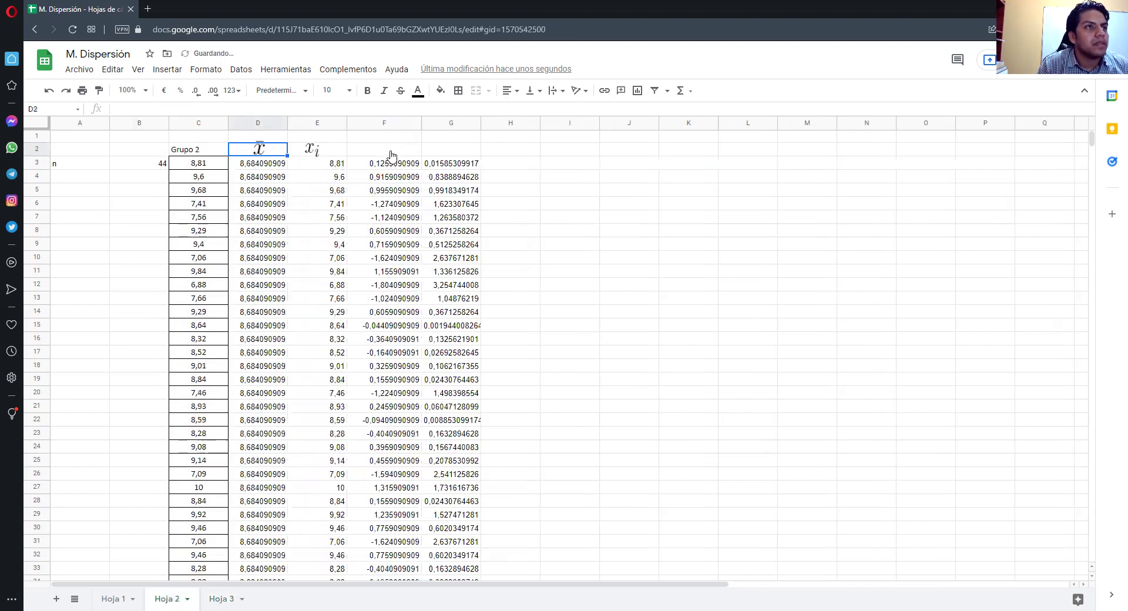
{"action": "left_click", "coordinate": [392, 155]}
{"action": "key", "text": "Escape"}
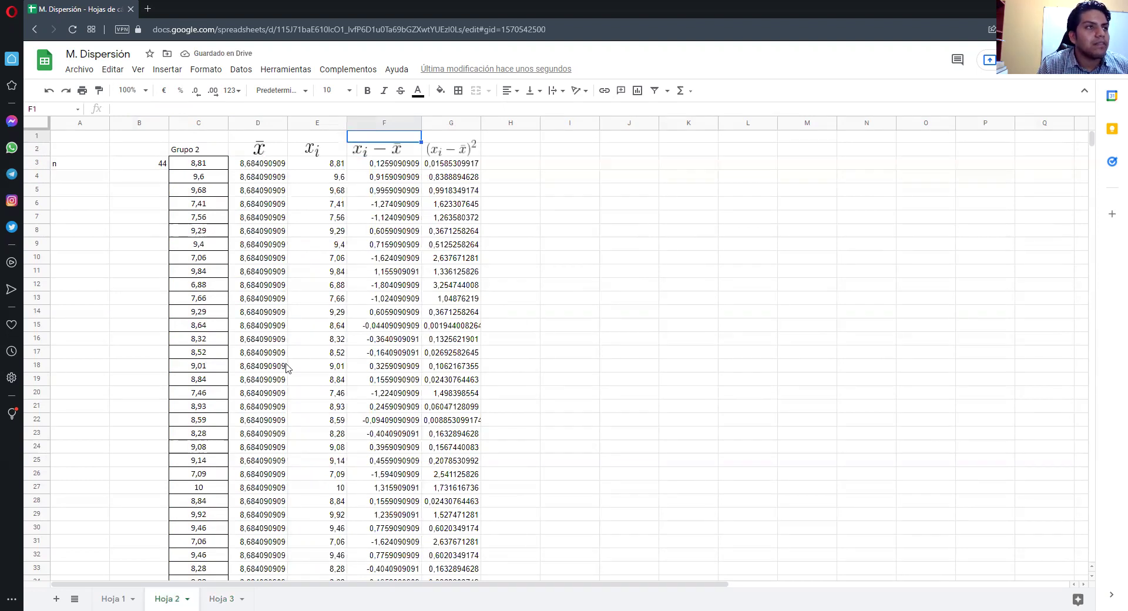
{"action": "key", "text": "ctrl+shift+Page_Down"}
{"action": "left_click", "coordinate": [389, 153]}
{"action": "key", "text": "ctrl+v"}
Copy the (xᵢ − x̄)² header image from Hoja 2 and position it over cell G2 of Hoja 3.
{"action": "left_click", "coordinate": [171, 597]}
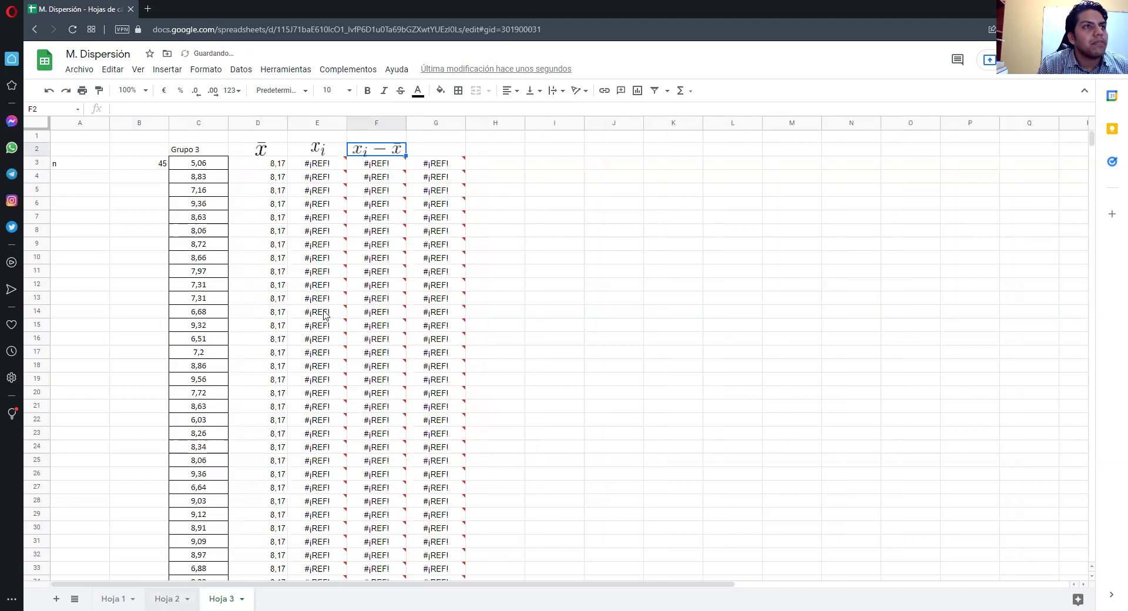
{"action": "left_click", "coordinate": [452, 150]}
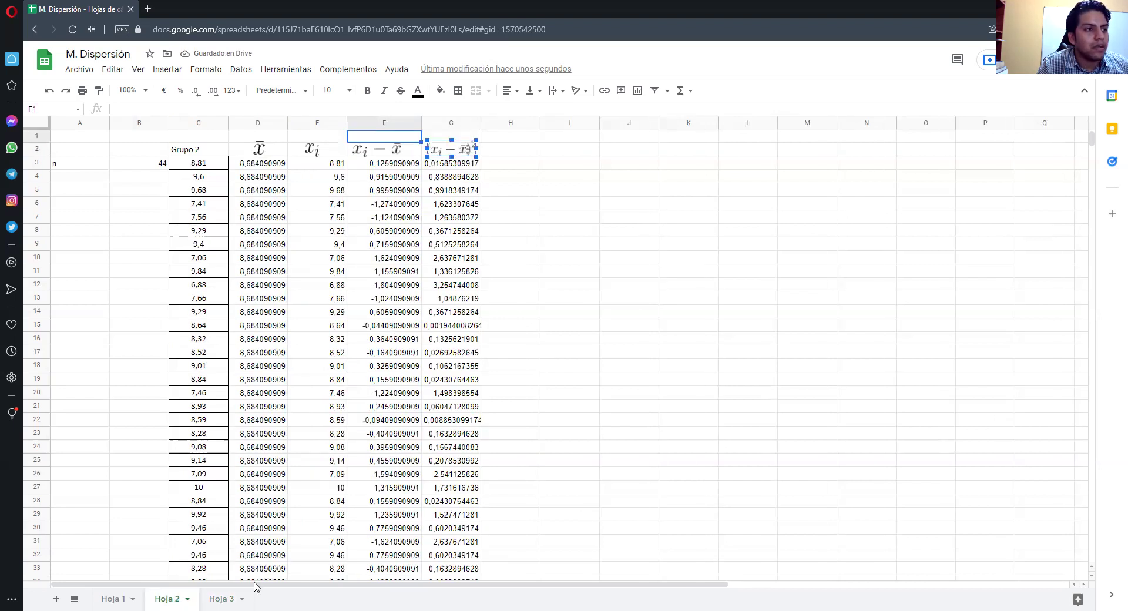
{"action": "left_click", "coordinate": [221, 599]}
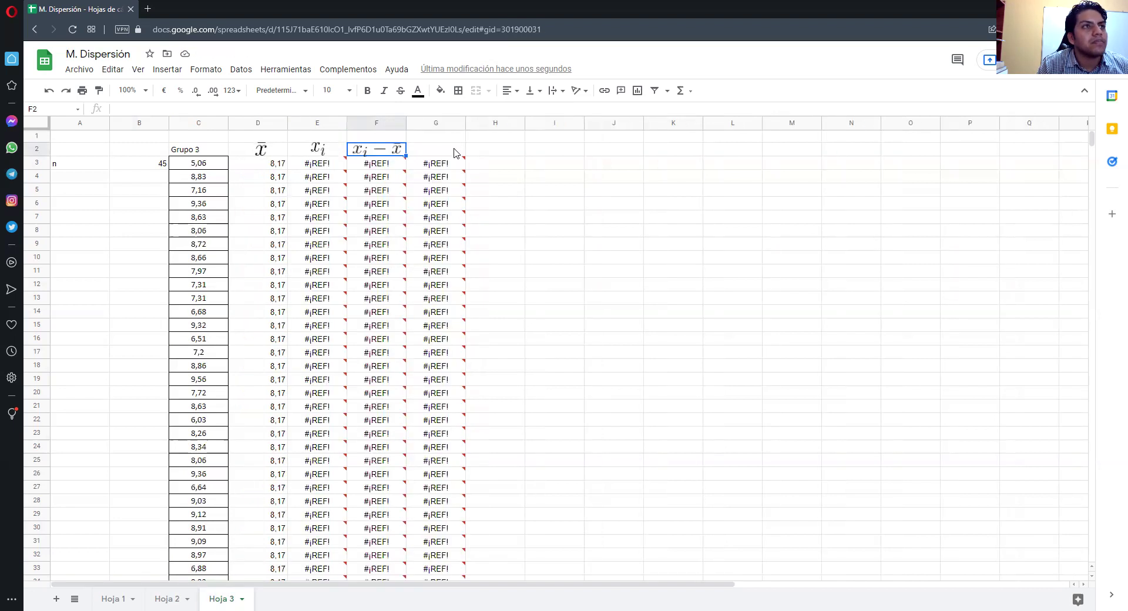
{"action": "left_click", "coordinate": [409, 153]}
{"action": "key", "text": "ctrl+v"}
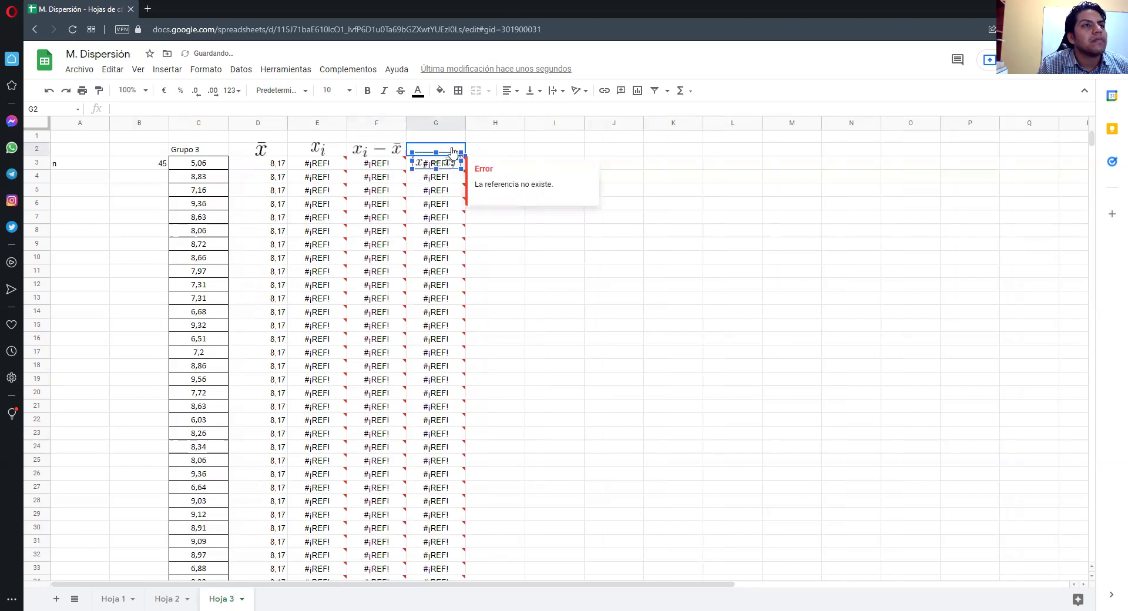
{"action": "left_click_drag", "start_coordinate": [451, 168], "coordinate": [451, 156]}
{"action": "left_click", "coordinate": [327, 168]}
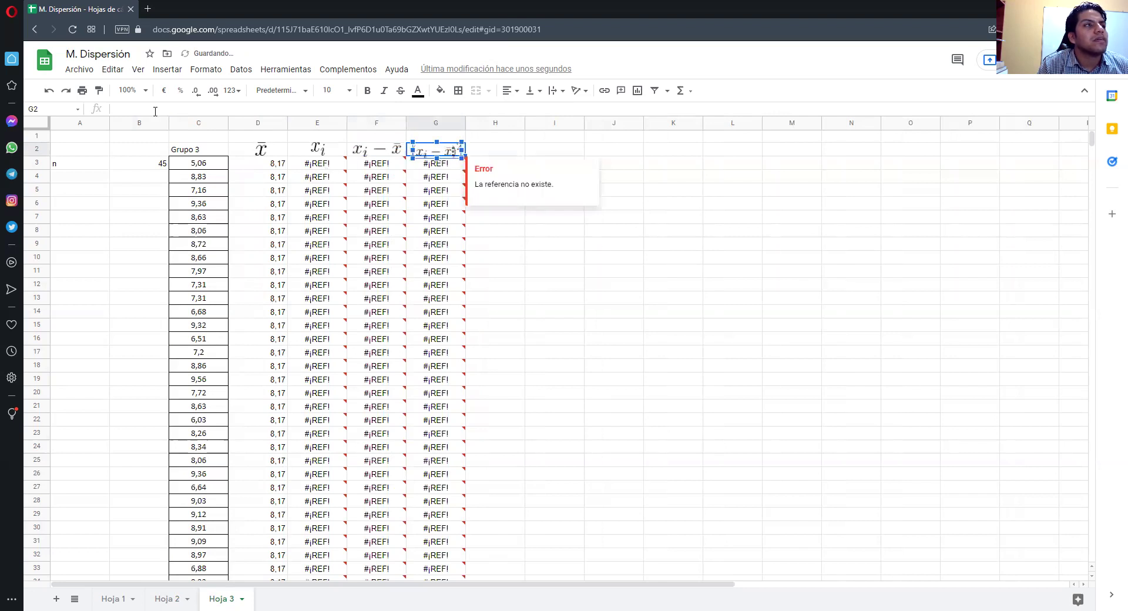
Enter =C3 in E3 and fill the formula down to E47.
{"action": "triple_click", "coordinate": [122, 109]}
{"action": "type", "text": "="}
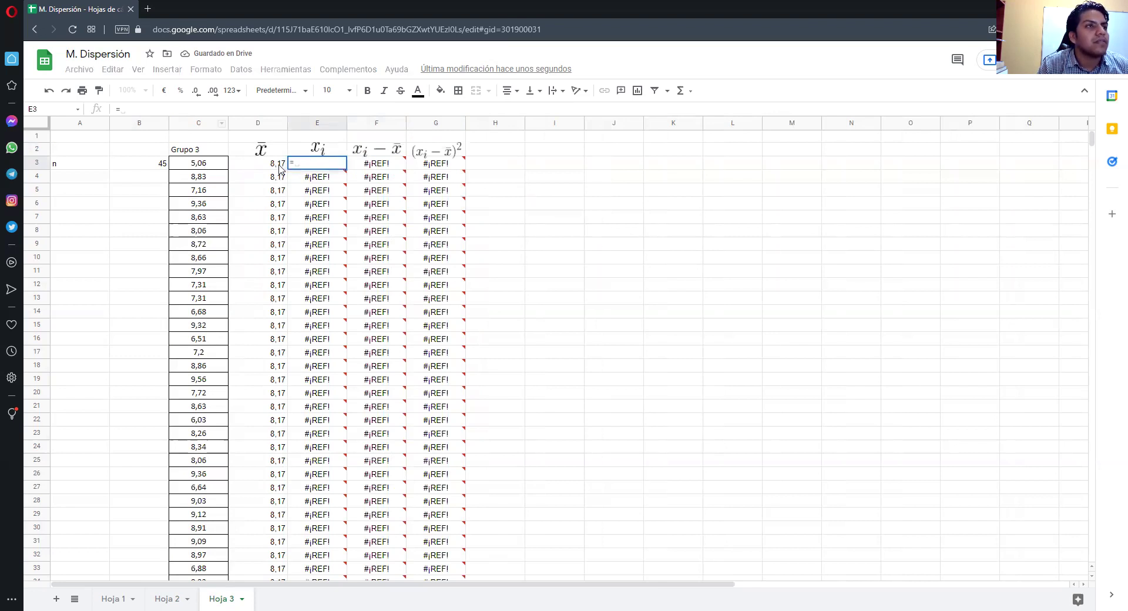
{"action": "left_click", "coordinate": [211, 163]}
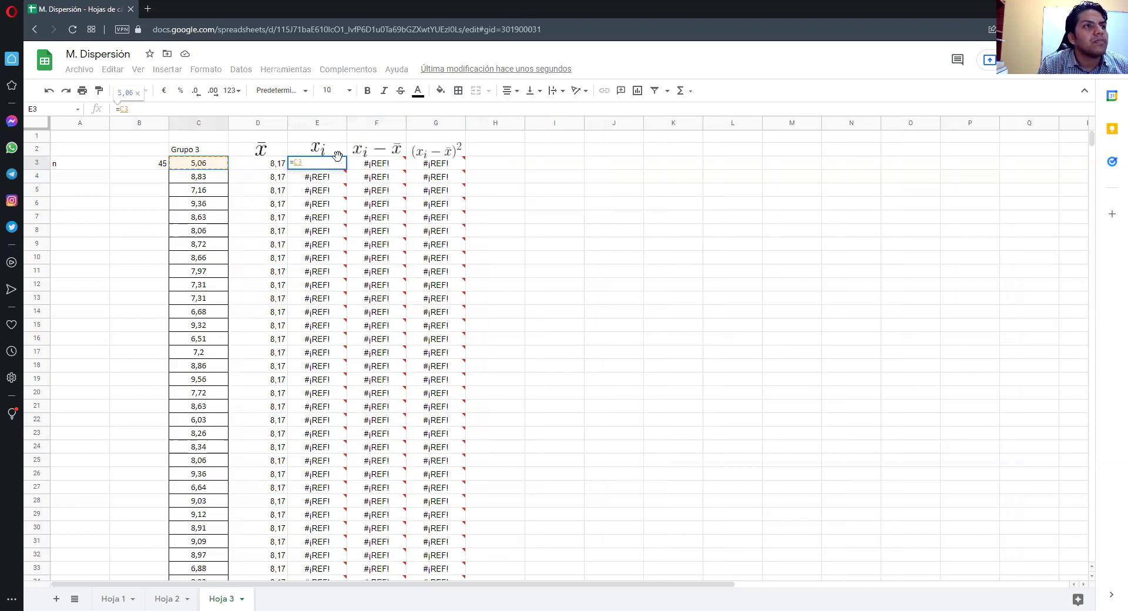
{"action": "key", "text": "ctrl+Return"}
{"action": "left_click_drag", "start_coordinate": [327, 598], "coordinate": [346, 407]}
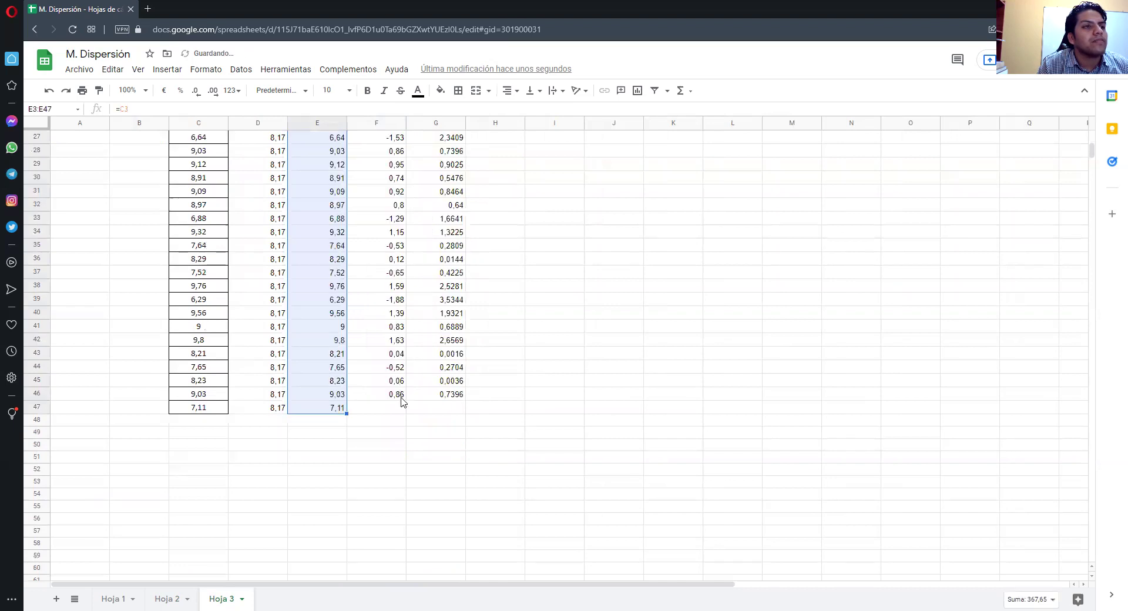
Extend the formulas in F46 and G46 down to row 47.
{"action": "left_click", "coordinate": [402, 383]}
{"action": "left_click", "coordinate": [404, 398]}
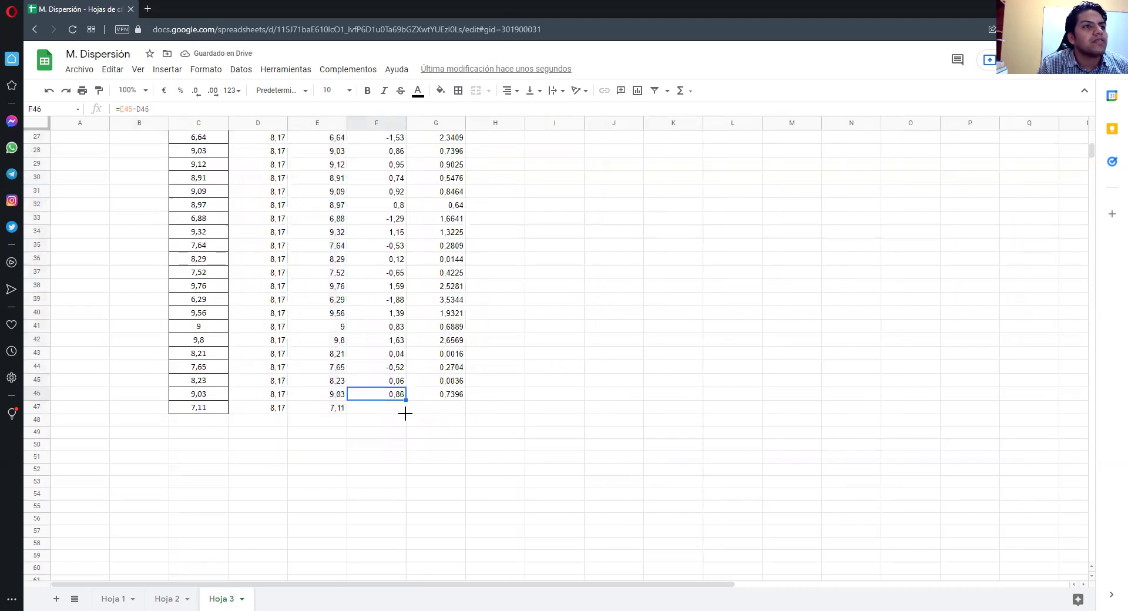
{"action": "left_click", "coordinate": [463, 395]}
{"action": "left_click_drag", "start_coordinate": [464, 414], "coordinate": [430, 415]}
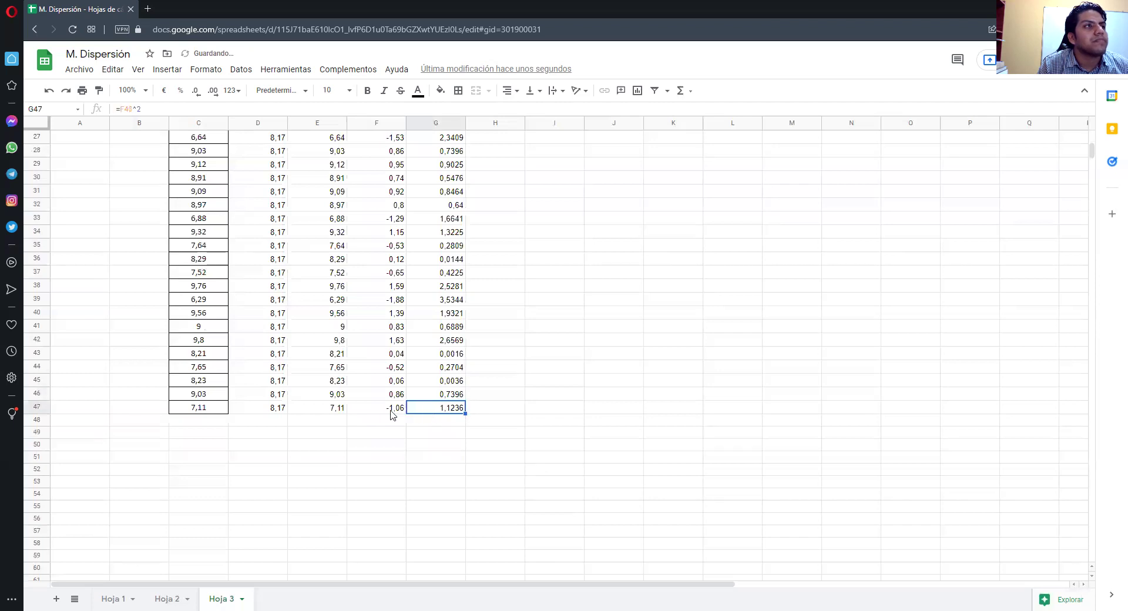
{"action": "left_click", "coordinate": [394, 412]}
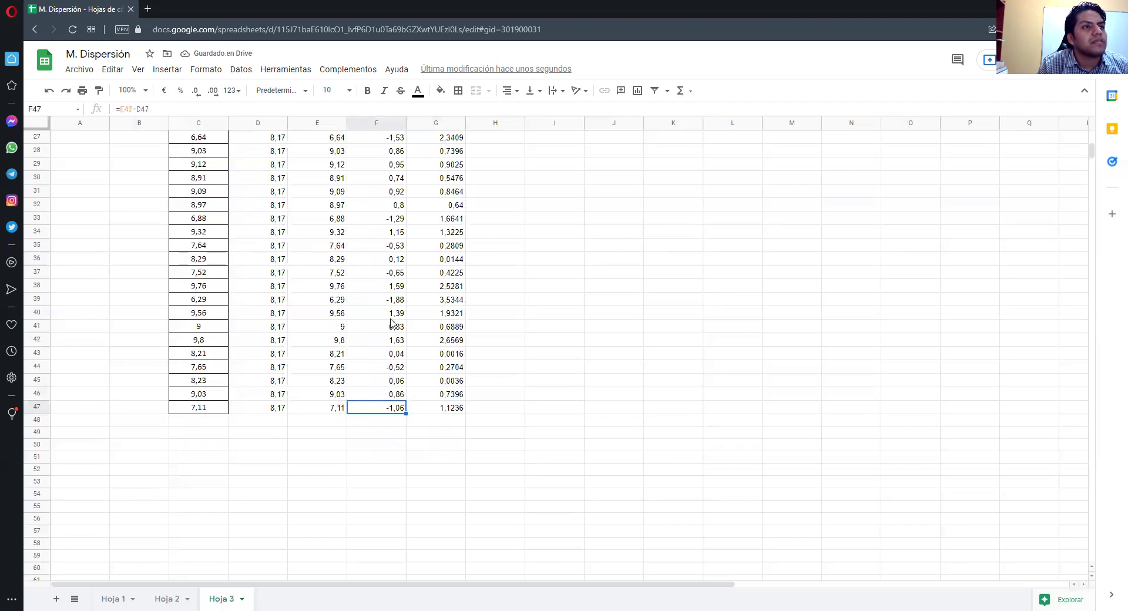
Align the (xᵢ − x̄)² header image over G2 with the other header images.
{"action": "scroll", "coordinate": [449, 159], "scroll_direction": "up", "scroll_amount": 9}
{"action": "left_click", "coordinate": [451, 160]}
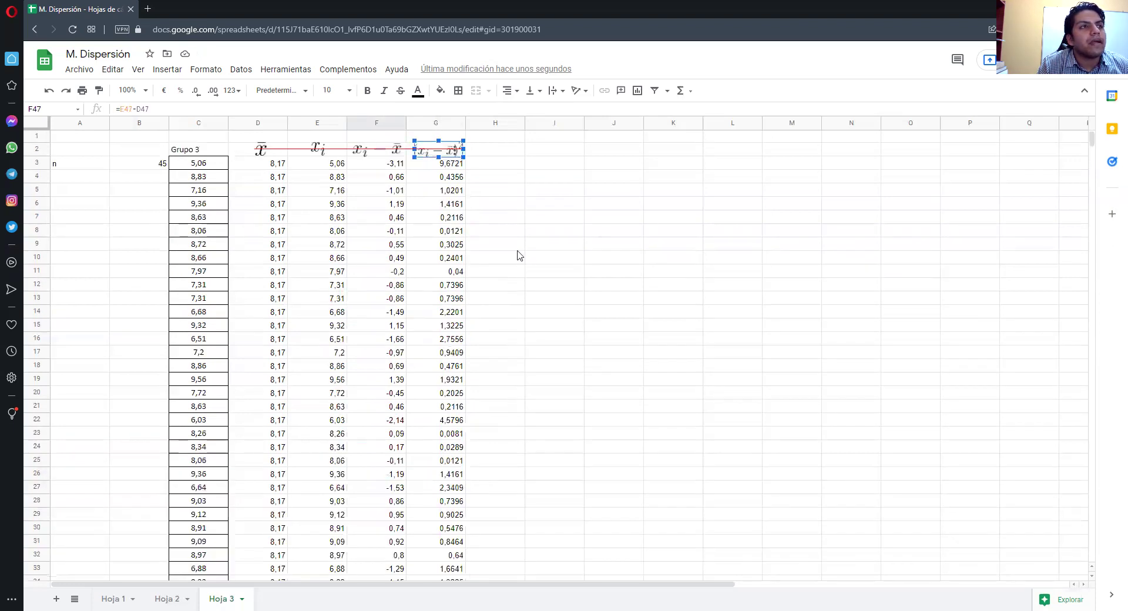
{"action": "scroll", "coordinate": [520, 255], "scroll_direction": "down", "scroll_amount": 1}
Copy the Σ(xᵢ − x̄)² image from Hoja 2 and place it over E49:F50 of Hoja 3.
{"action": "scroll", "coordinate": [436, 491], "scroll_direction": "down", "scroll_amount": 6}
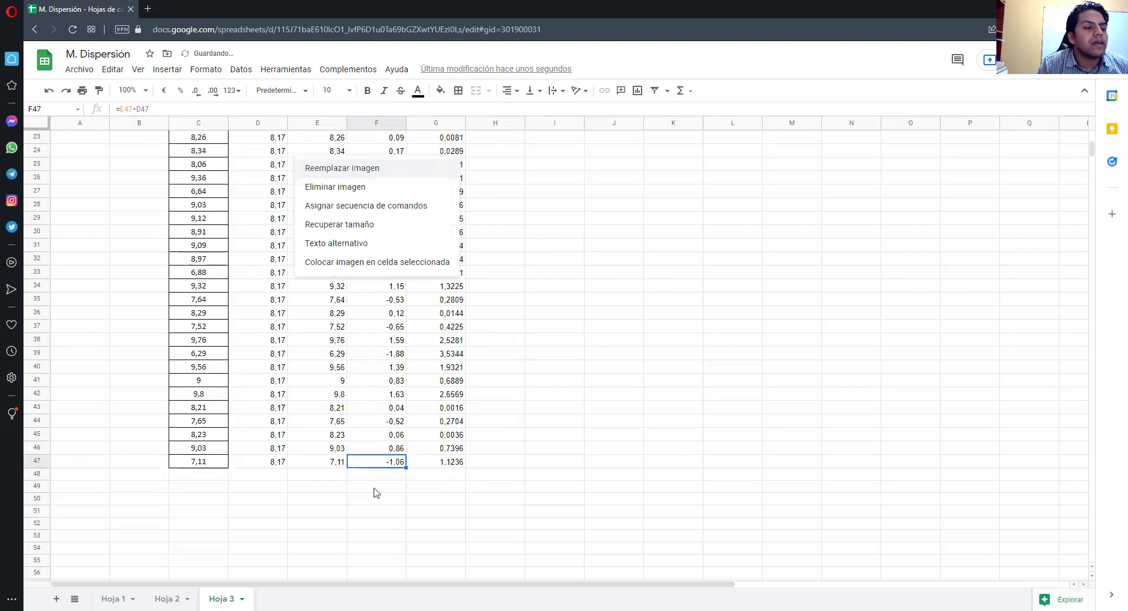
{"action": "left_click", "coordinate": [375, 489]}
{"action": "left_click", "coordinate": [167, 598]}
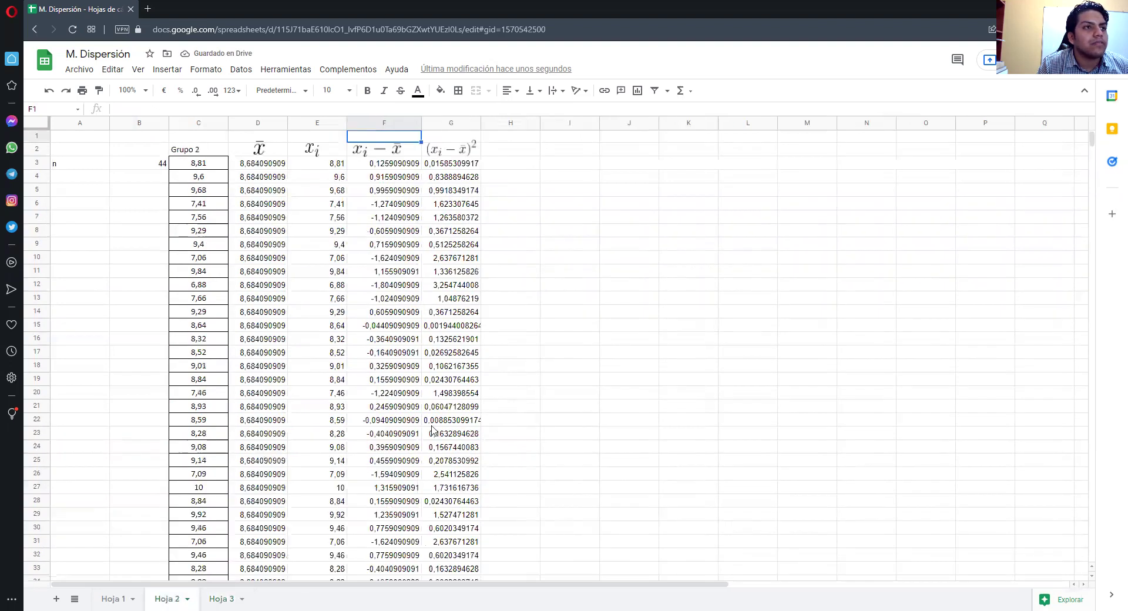
{"action": "scroll", "coordinate": [432, 431], "scroll_direction": "down", "scroll_amount": 7}
{"action": "left_click", "coordinate": [383, 501]}
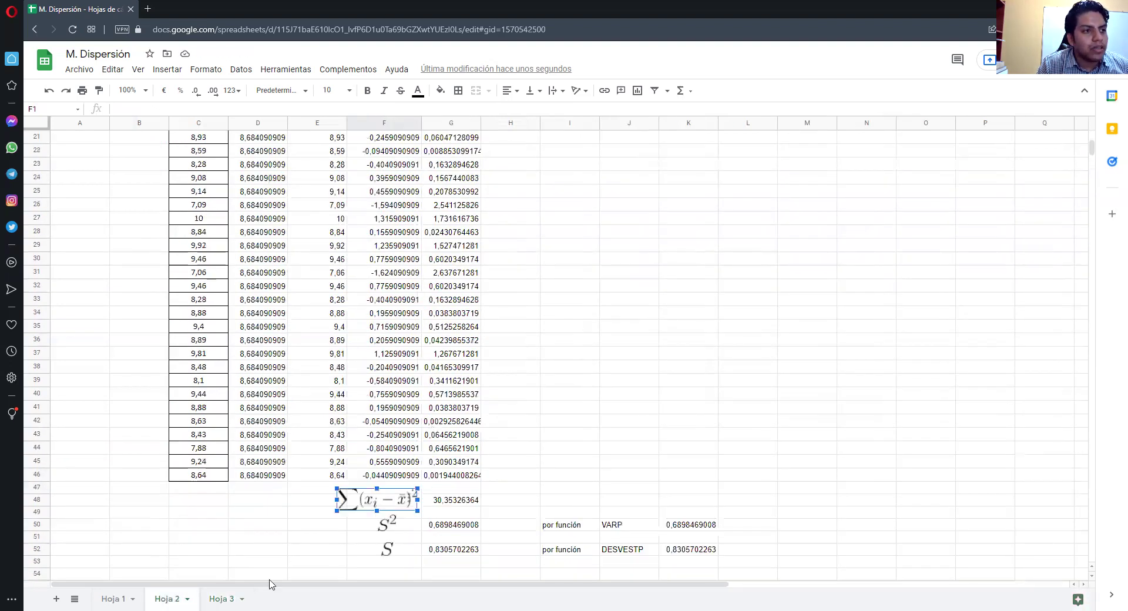
{"action": "left_click", "coordinate": [227, 598]}
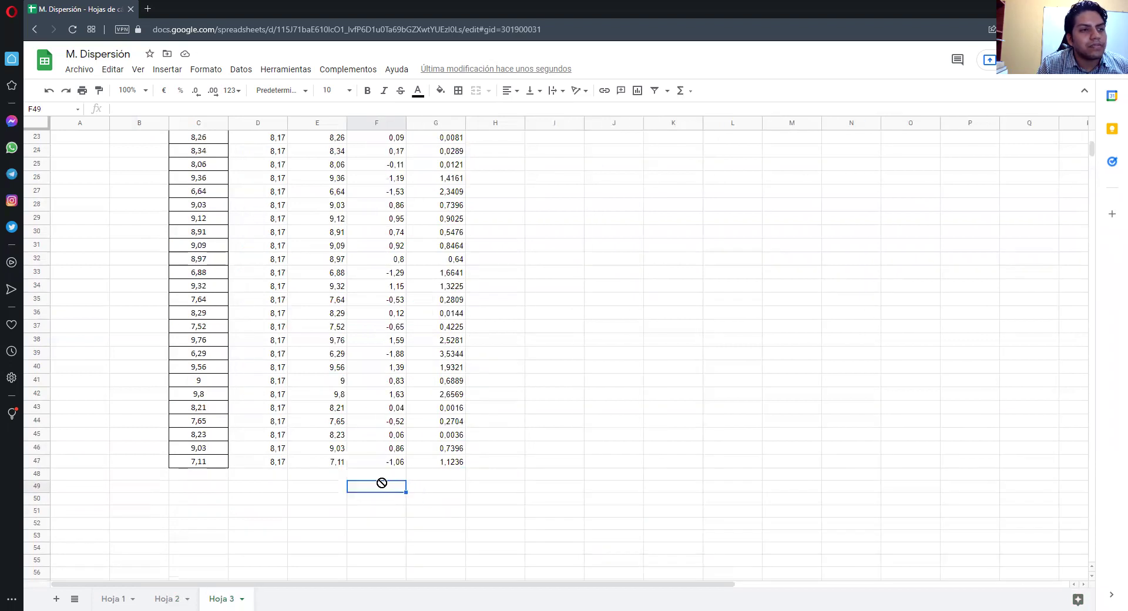
{"action": "key", "text": "ctrl+v"}
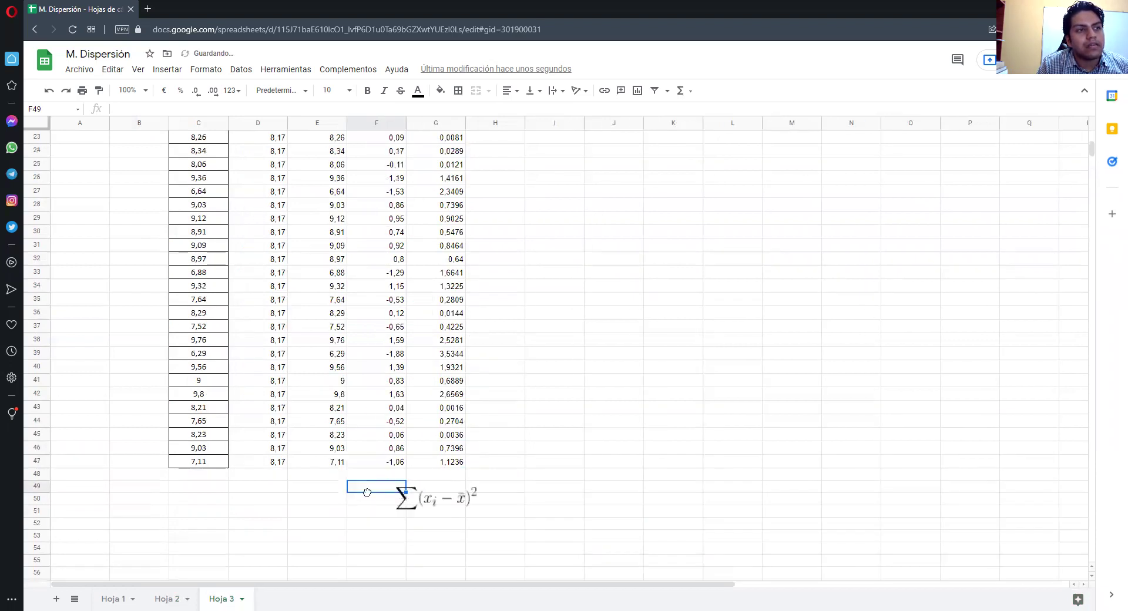
{"action": "left_click_drag", "start_coordinate": [356, 495], "coordinate": [286, 489]}
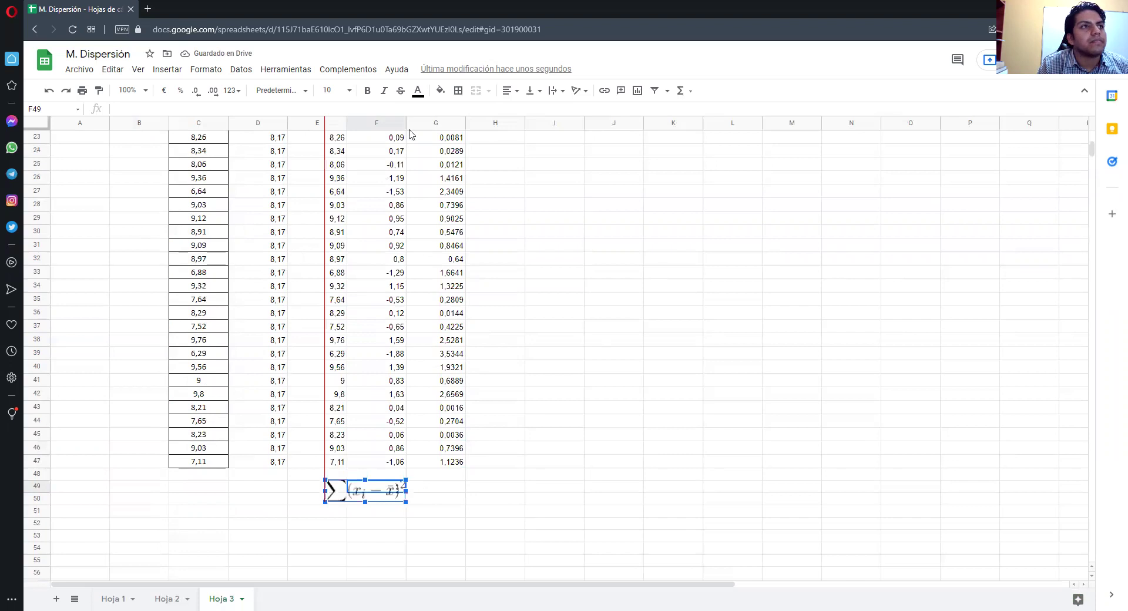
Sum the squared deviations in G49 with SUMA over G3:G47.
{"action": "left_click", "coordinate": [393, 114]}
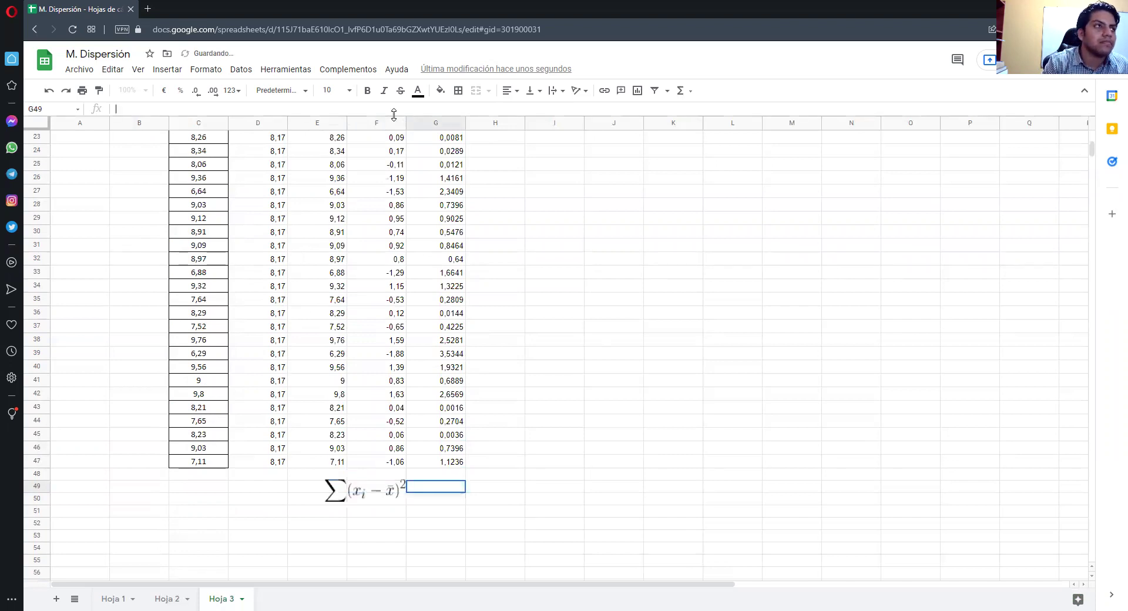
{"action": "type", "text": "=SUMA"}
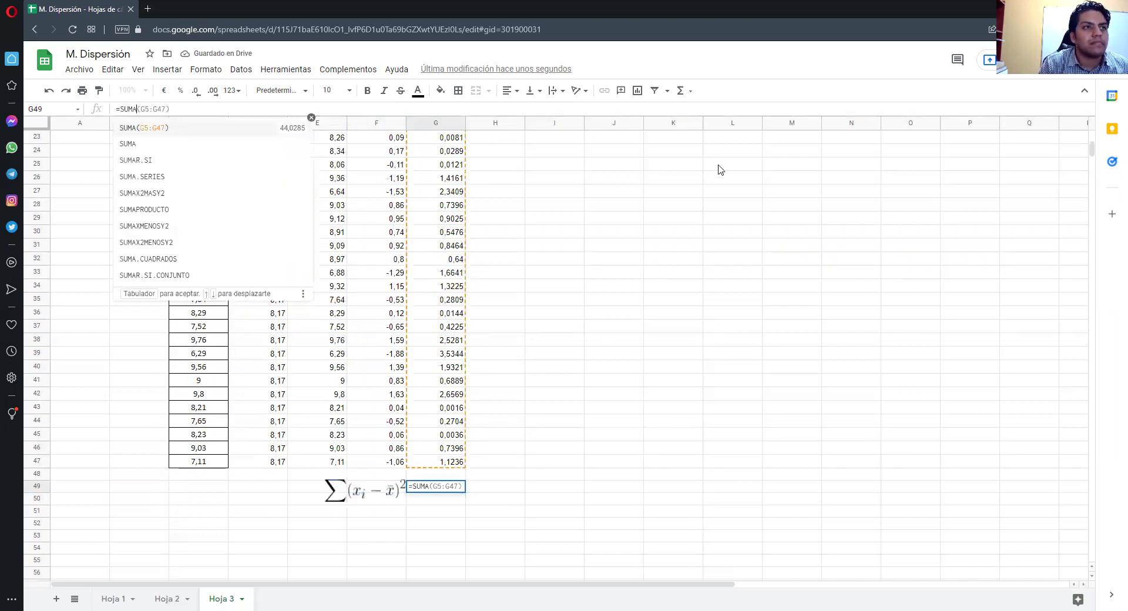
{"action": "type", "text": "("}
{"action": "scroll", "coordinate": [458, 183], "scroll_direction": "up", "scroll_amount": 5}
{"action": "left_click_drag", "start_coordinate": [446, 163], "coordinate": [466, 415]}
{"action": "scroll", "coordinate": [476, 395], "scroll_direction": "down", "scroll_amount": 6}
{"action": "left_click_drag", "start_coordinate": [436, 477], "coordinate": [438, 476]}
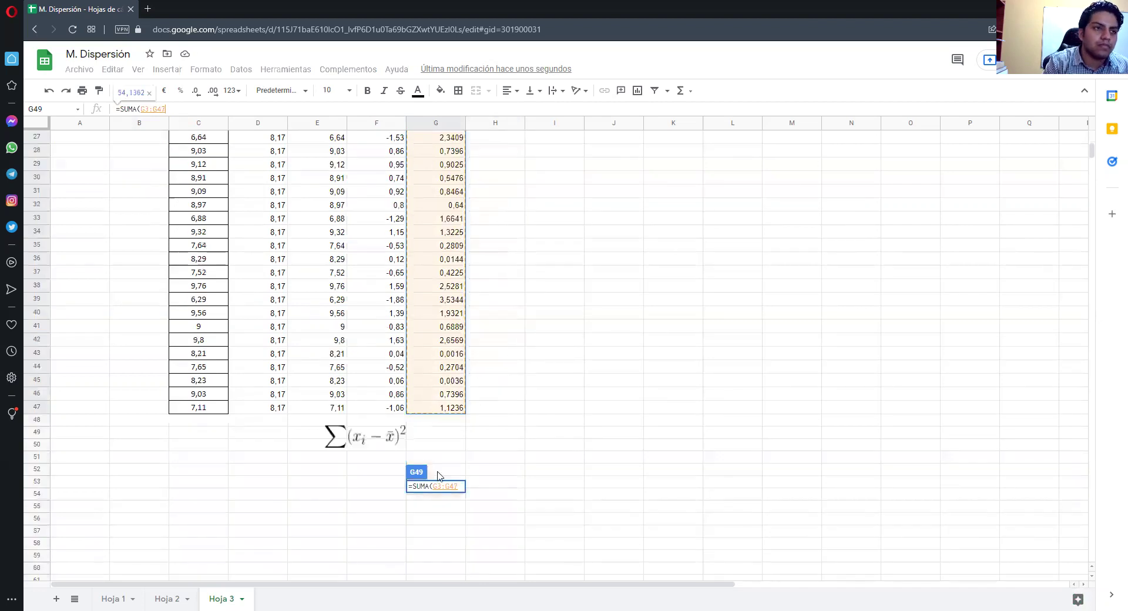
{"action": "key", "text": "Return"}
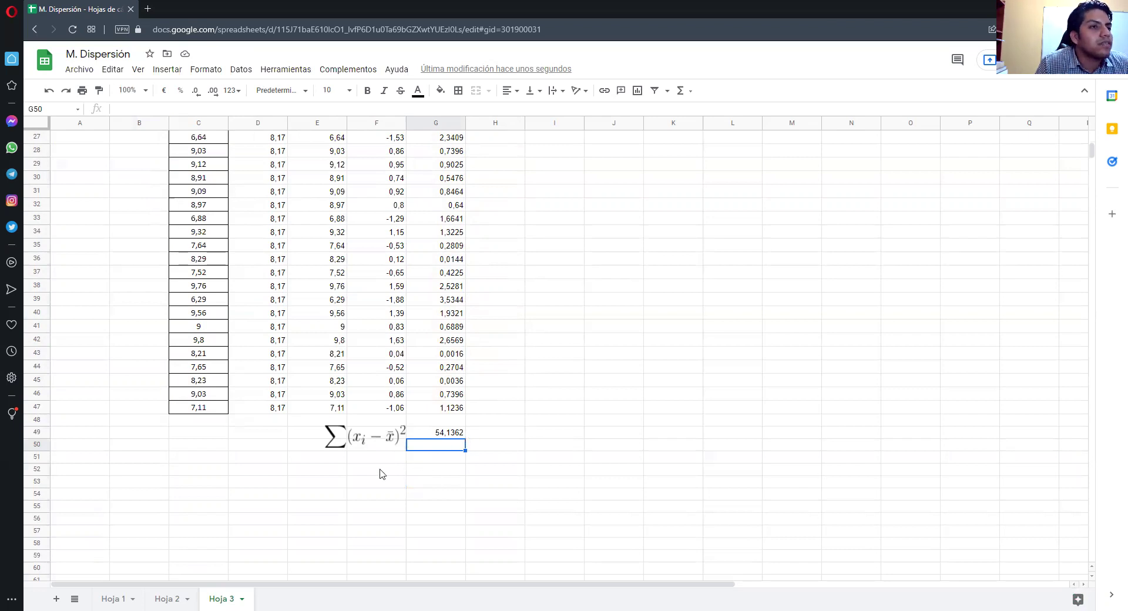
Copy the S² image from Hoja 2 and place it over cell F52 of Hoja 3.
{"action": "left_click", "coordinate": [160, 597]}
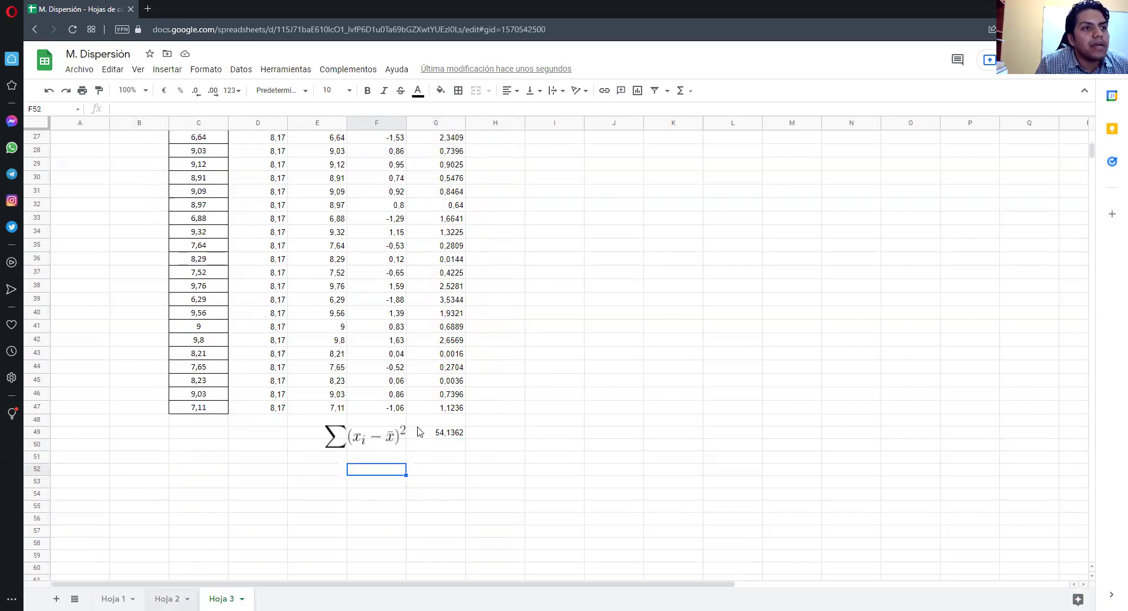
{"action": "left_click", "coordinate": [385, 528]}
{"action": "key", "text": "Escape"}
{"action": "key", "text": "ctrl+v"}
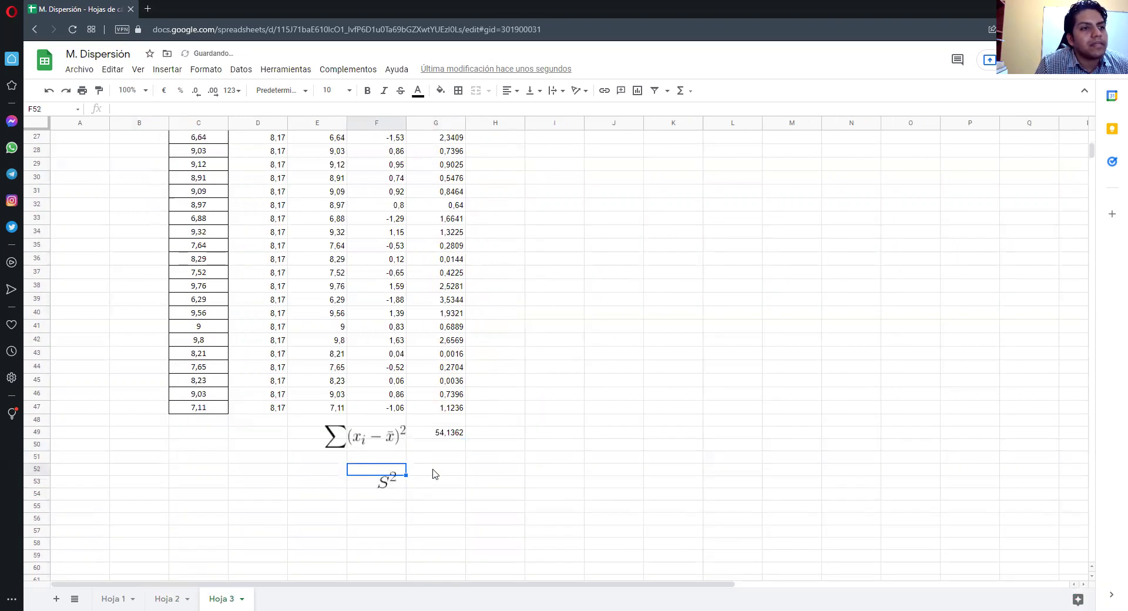
Calculate the variance in G52 with the formula =G49/B3.
{"action": "key", "text": "Right"}
{"action": "type", "text": "="}
{"action": "key", "text": "Up"}
{"action": "key", "text": "Up"}
{"action": "key", "text": "Up"}
{"action": "type", "text": "/"}
{"action": "scroll", "coordinate": [144, 167], "scroll_direction": "up", "scroll_amount": 6}
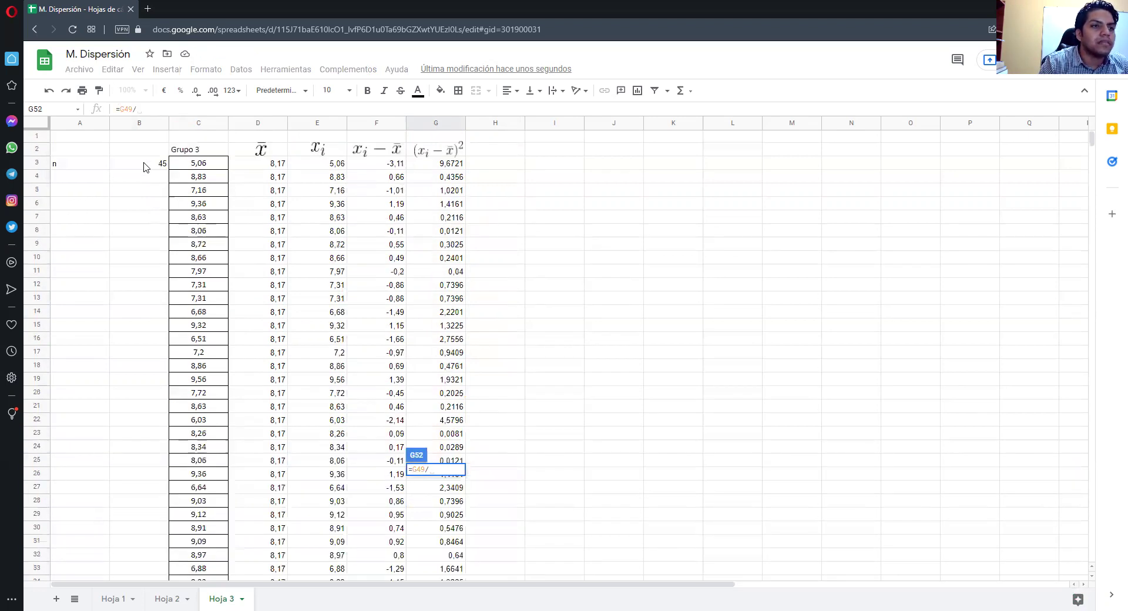
{"action": "left_click", "coordinate": [144, 168]}
{"action": "key", "text": "Return"}
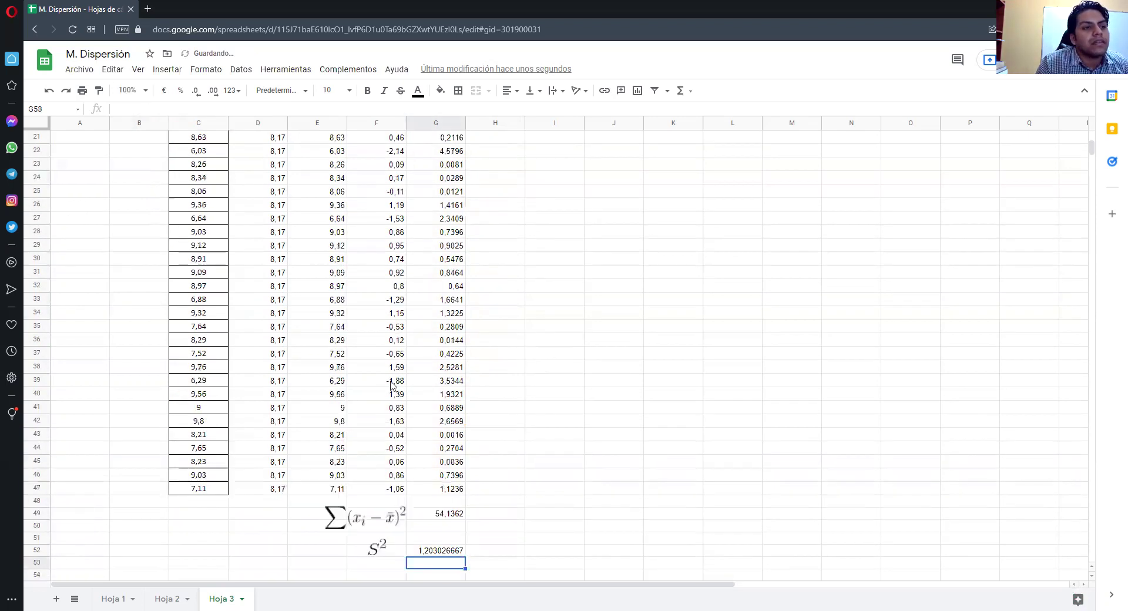
Copy the S image from Hoja 2 and position it over cell F54 of Hoja 3.
{"action": "scroll", "coordinate": [393, 385], "scroll_direction": "down", "scroll_amount": 3}
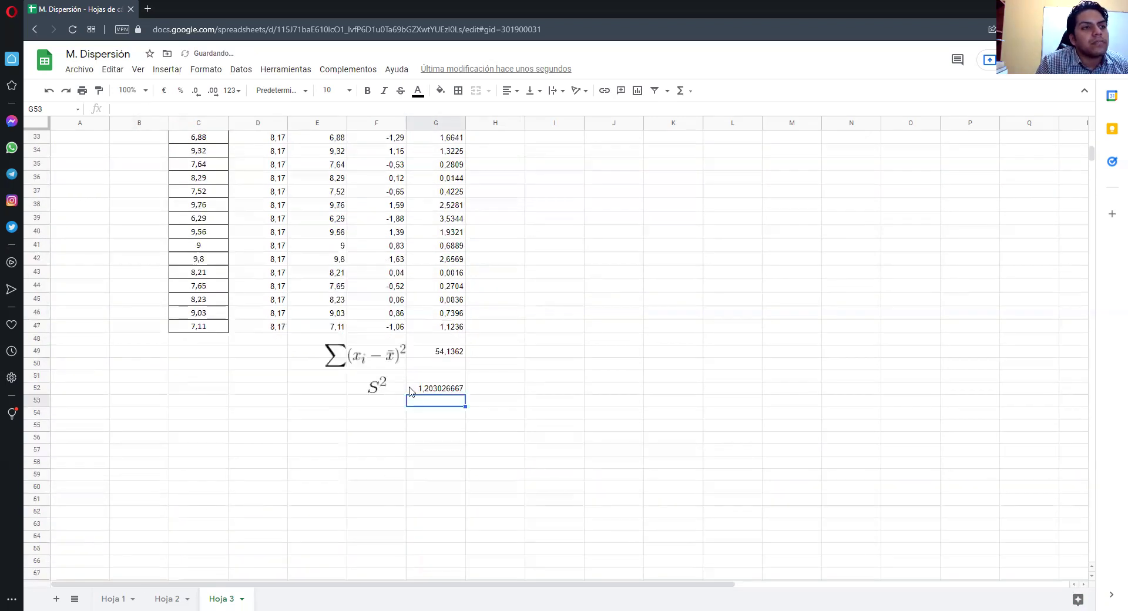
{"action": "left_click", "coordinate": [384, 416]}
{"action": "left_click", "coordinate": [171, 597]}
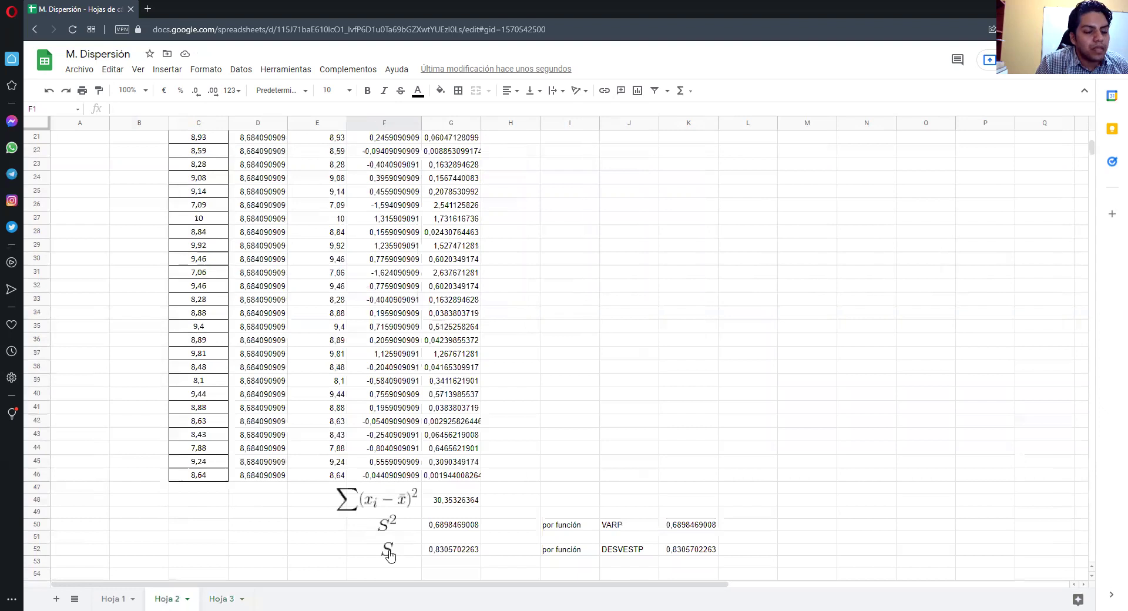
{"action": "left_click", "coordinate": [235, 598]}
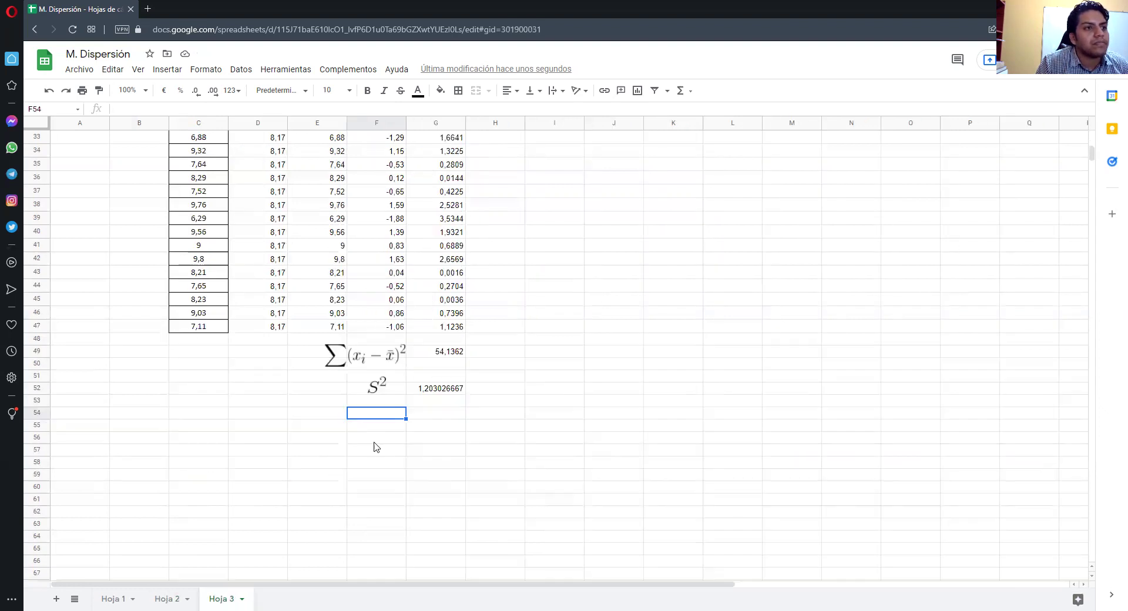
{"action": "key", "text": "ctrl+v"}
{"action": "left_click_drag", "start_coordinate": [381, 418], "coordinate": [379, 416]}
Calculate the standard deviation in G54 with the formula =G52^0,5.
{"action": "left_click", "coordinate": [436, 414]}
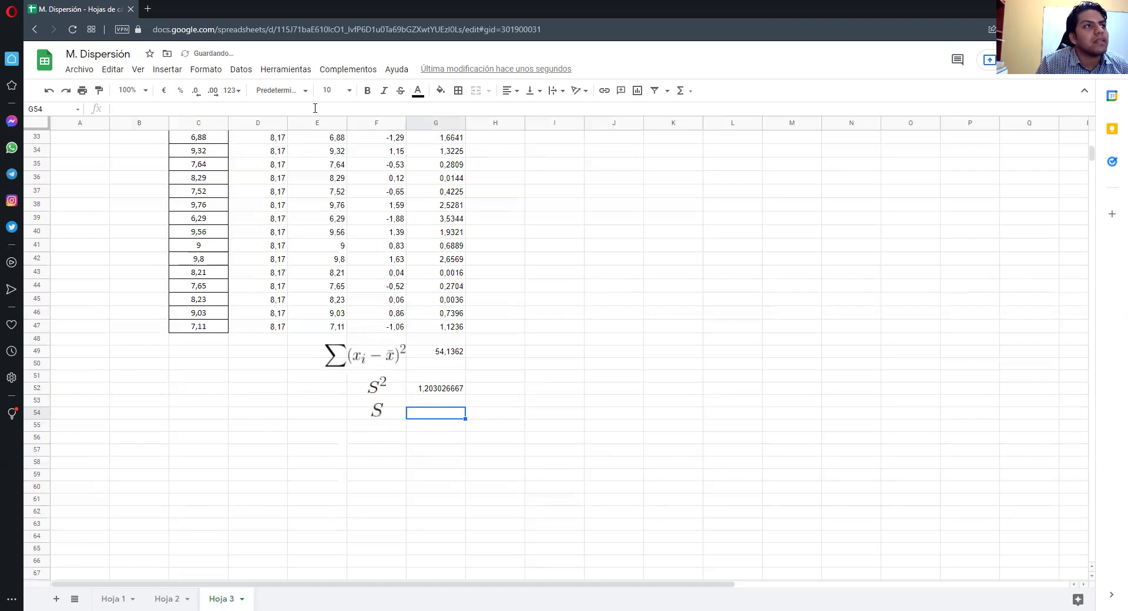
{"action": "left_click", "coordinate": [315, 107]}
{"action": "type", "text": "="}
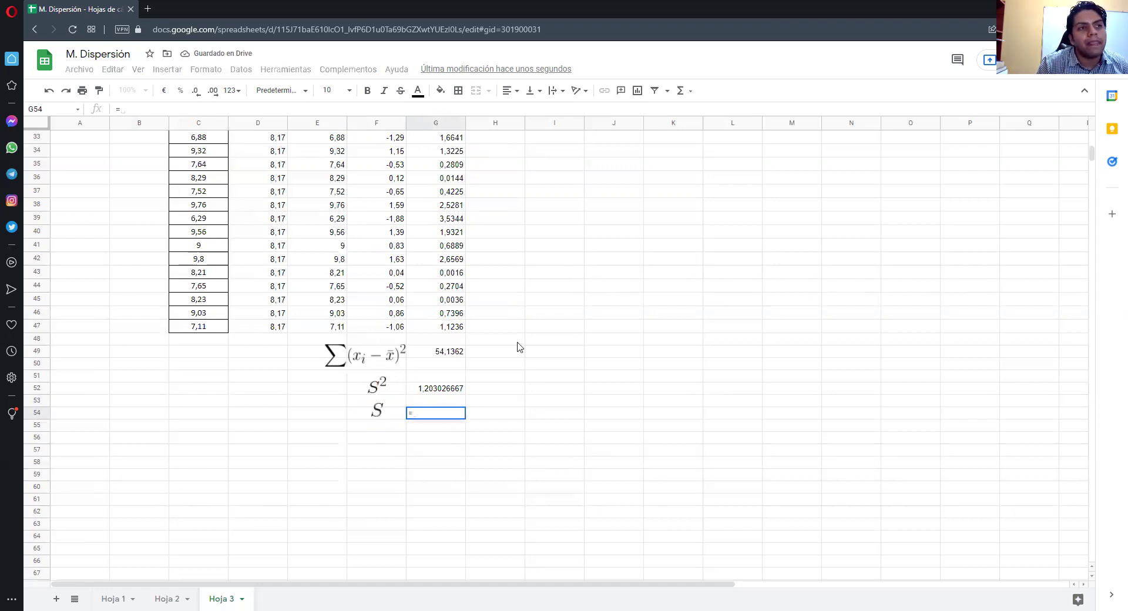
{"action": "left_click", "coordinate": [446, 389]}
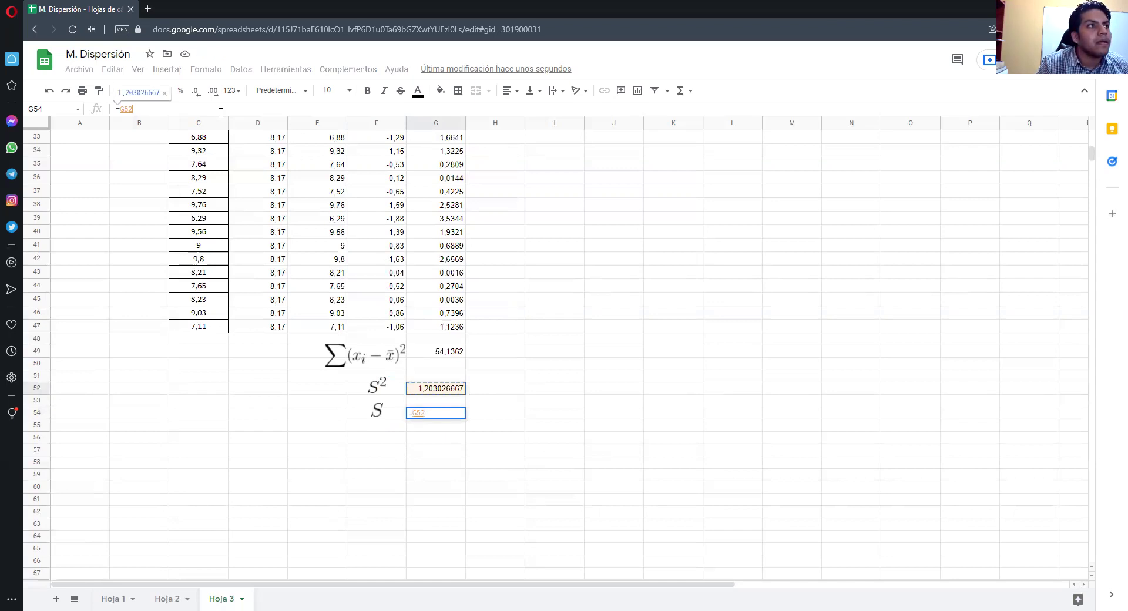
{"action": "type", "text": "^^"}
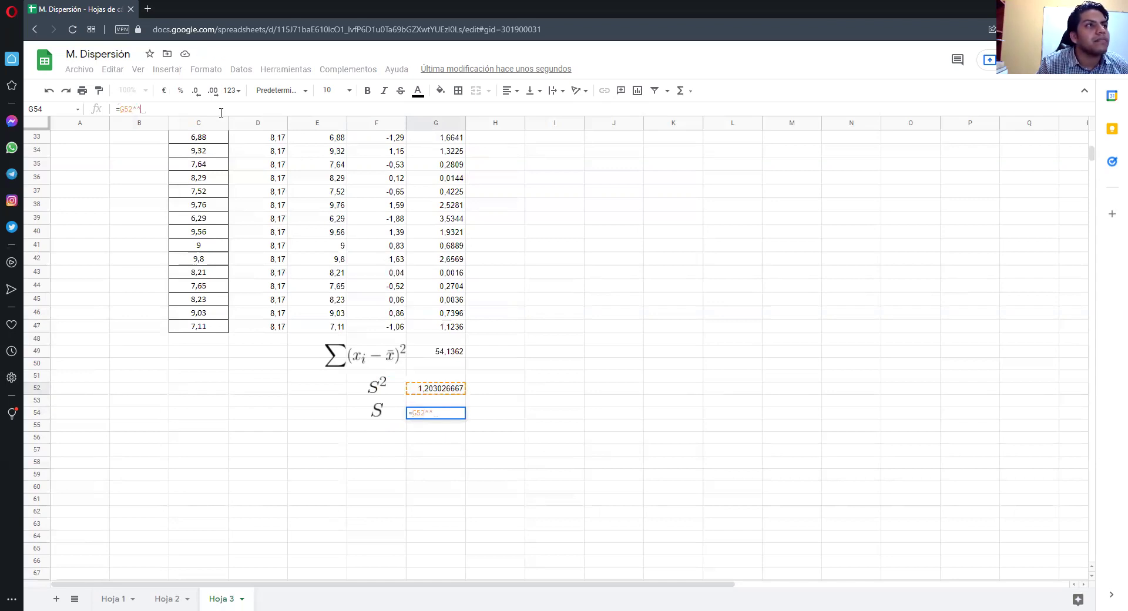
{"action": "key", "text": "BackSpace"}
{"action": "type", "text": "0,5"}
{"action": "key", "text": "Return"}
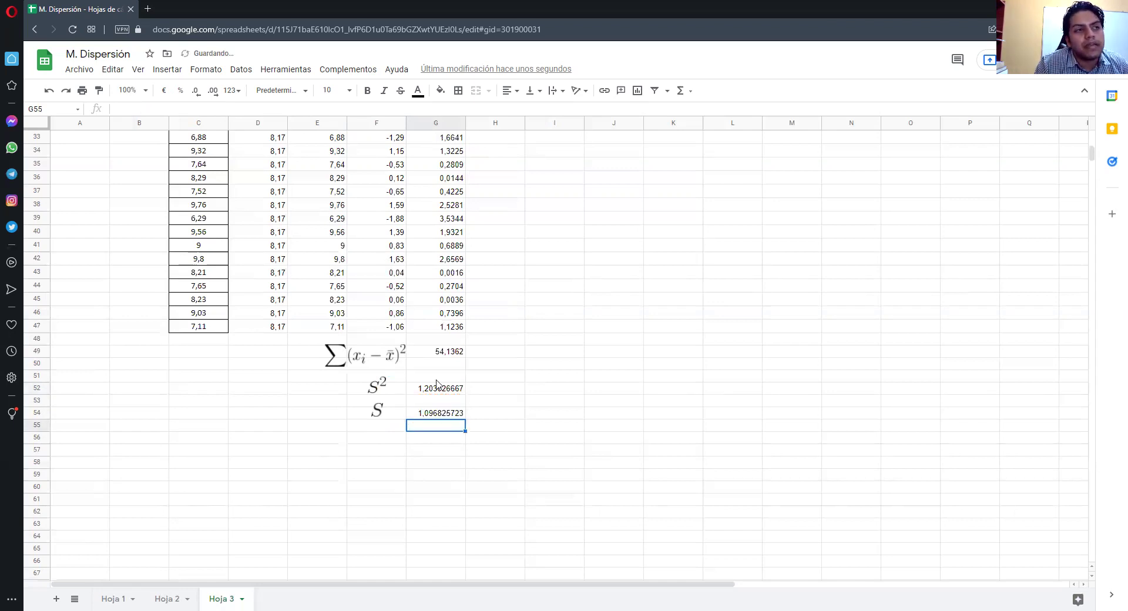
Enter the label "por función" in I52.
{"action": "left_click", "coordinate": [533, 390]}
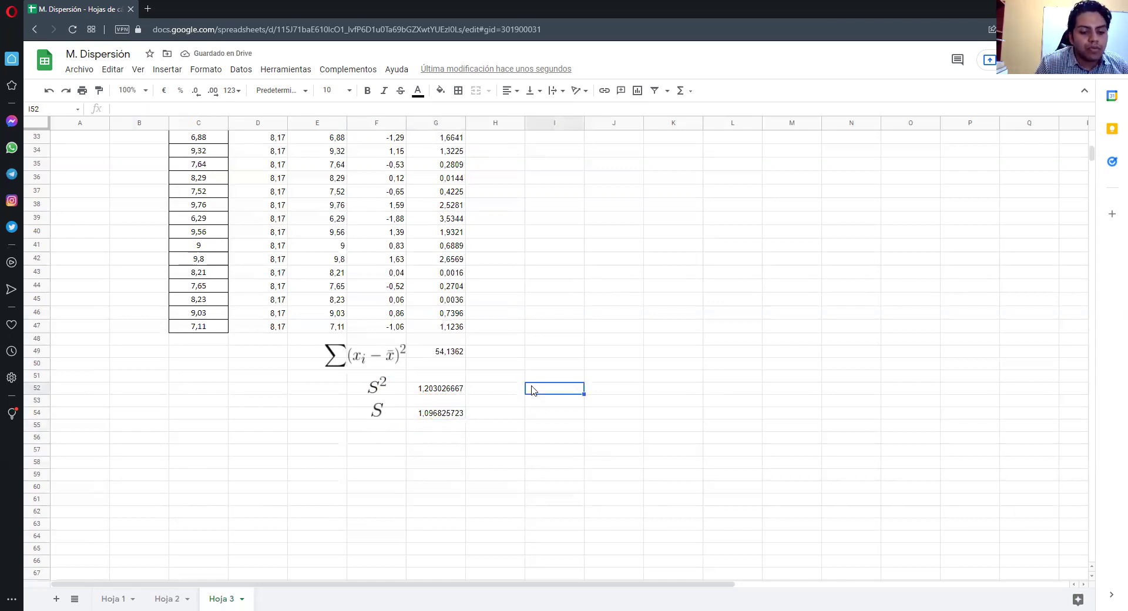
{"action": "type", "text": "por funci"}
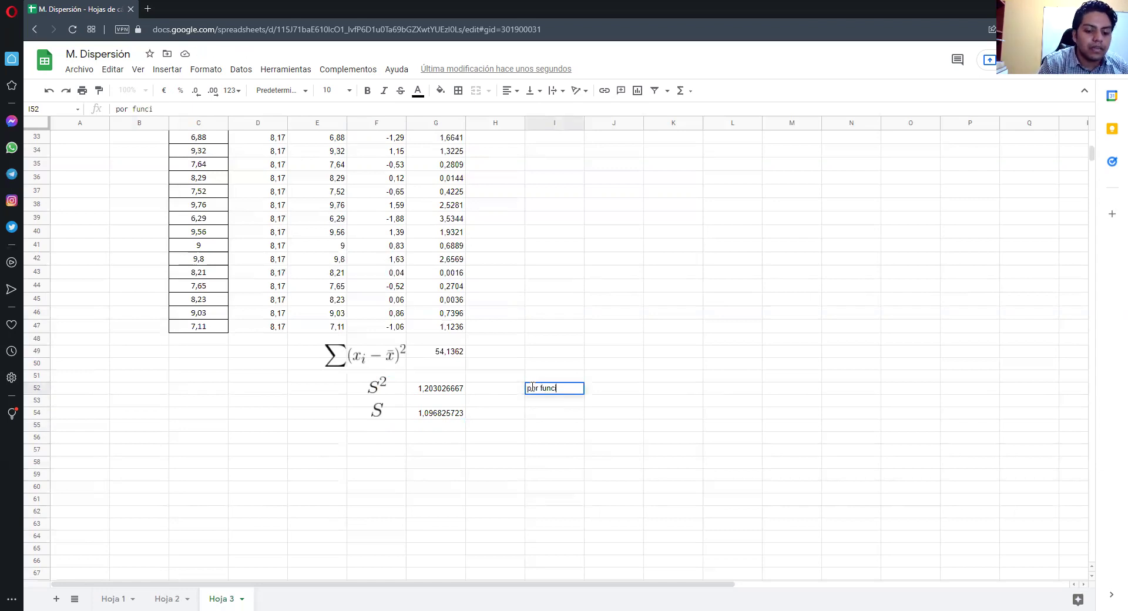
{"action": "type", "text": "ón"}
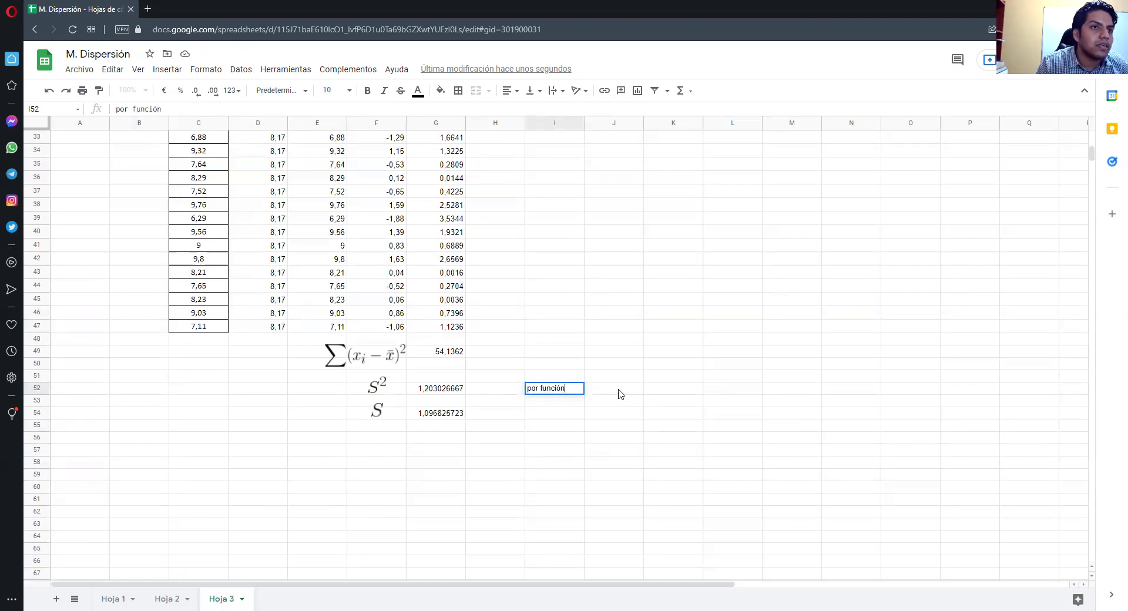
{"action": "key", "text": "Tab"}
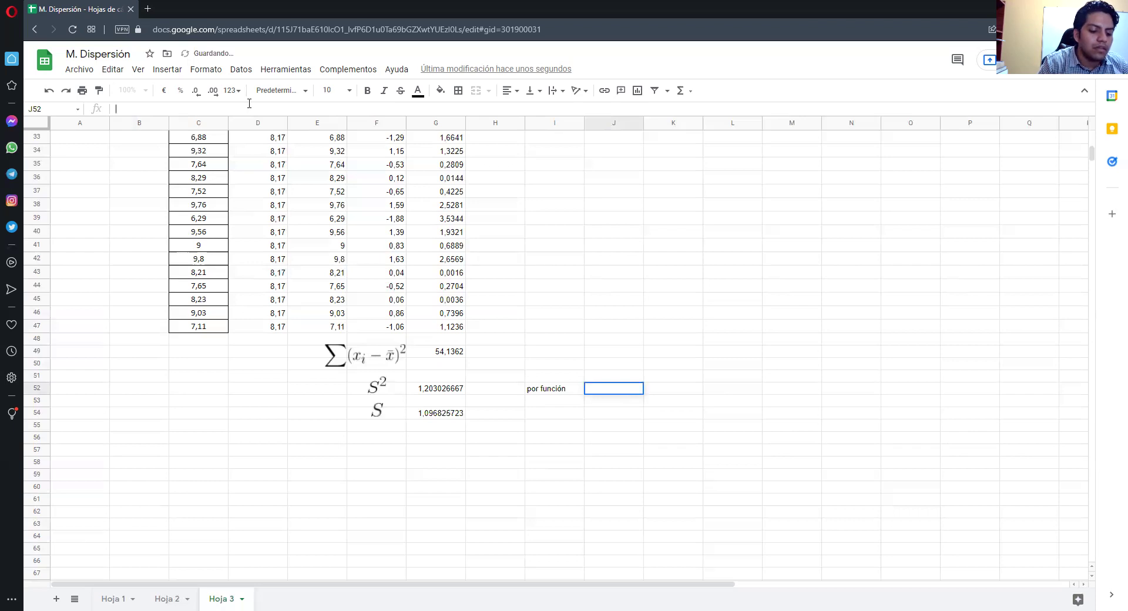
Calculate the Grupo 3 variance by function in J52 with the formula =VARP(C3:C47).
{"action": "type", "text": "=VE"}
{"action": "key", "text": "BackSpace"}
{"action": "type", "text": "A"}
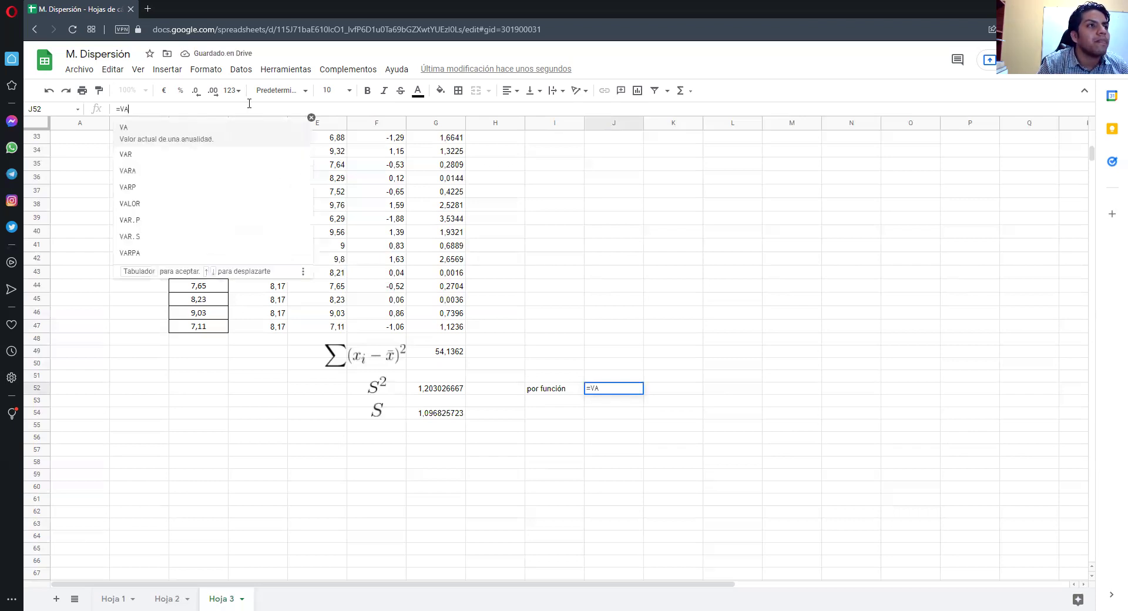
{"action": "type", "text": "S"}
{"action": "key", "text": "BackSpace"}
{"action": "type", "text": "R"}
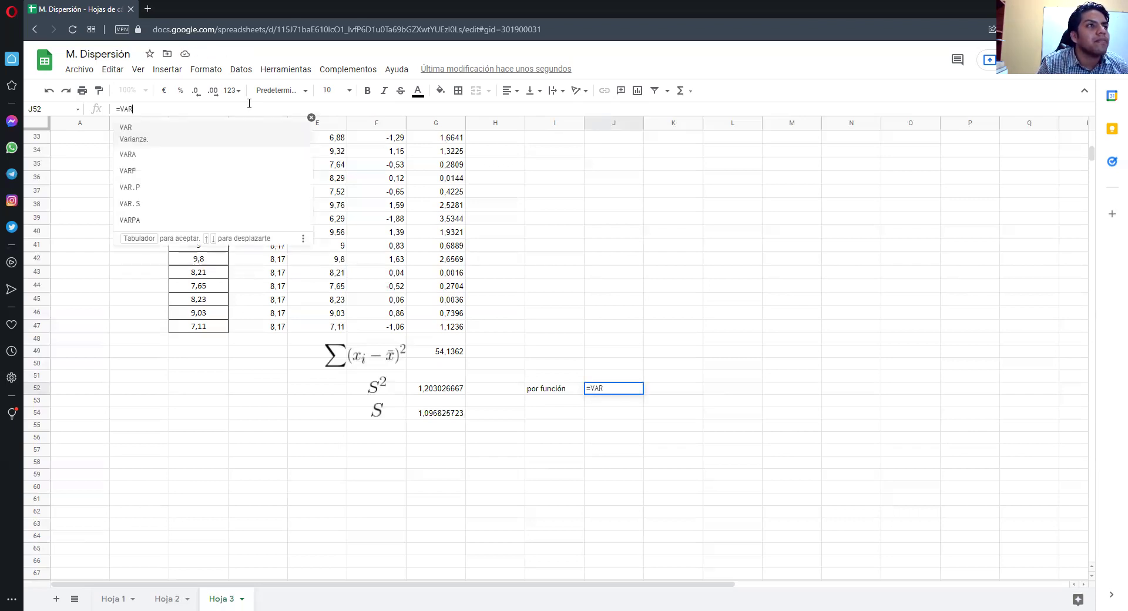
{"action": "type", "text": "P"}
{"action": "left_click", "coordinate": [144, 140]}
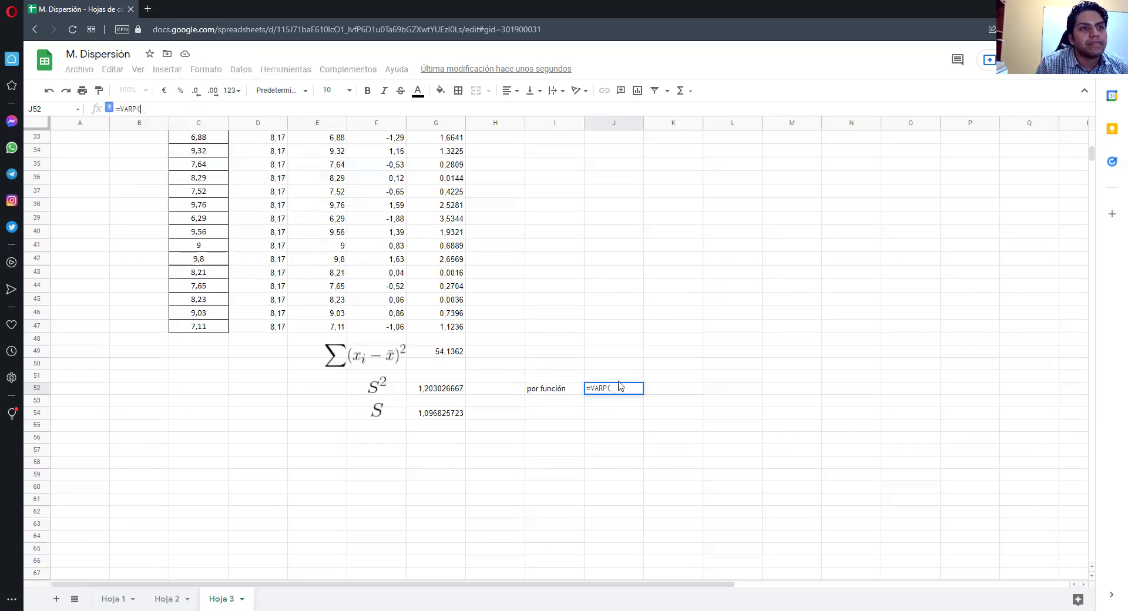
{"action": "scroll", "coordinate": [234, 194], "scroll_direction": "up", "scroll_amount": 7}
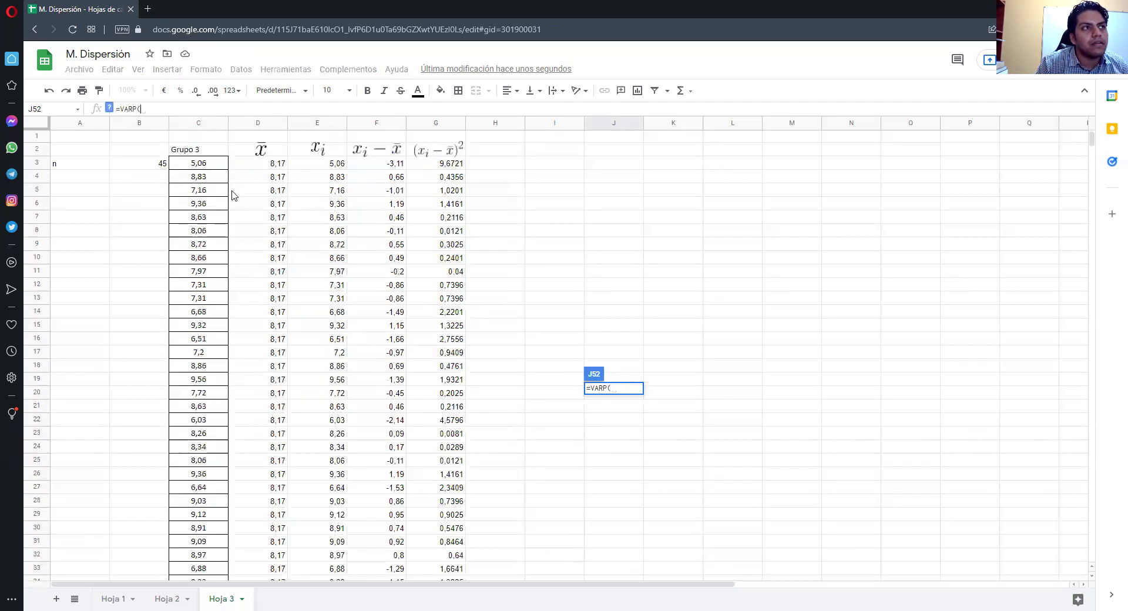
{"action": "left_click_drag", "start_coordinate": [206, 164], "coordinate": [199, 475]}
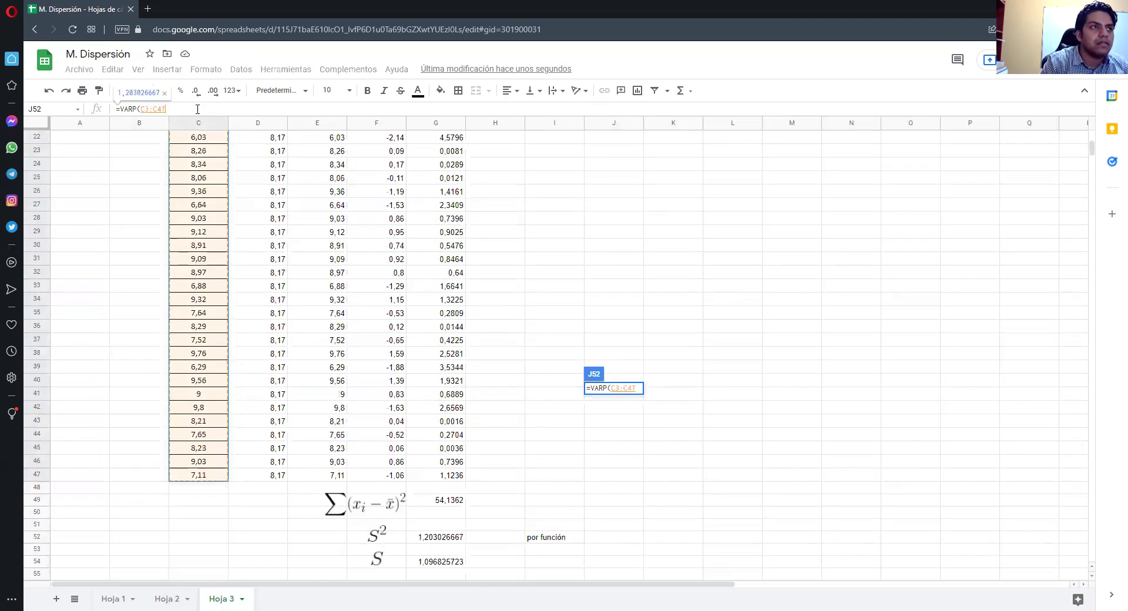
{"action": "type", "text": ")"}
{"action": "key", "text": "Return"}
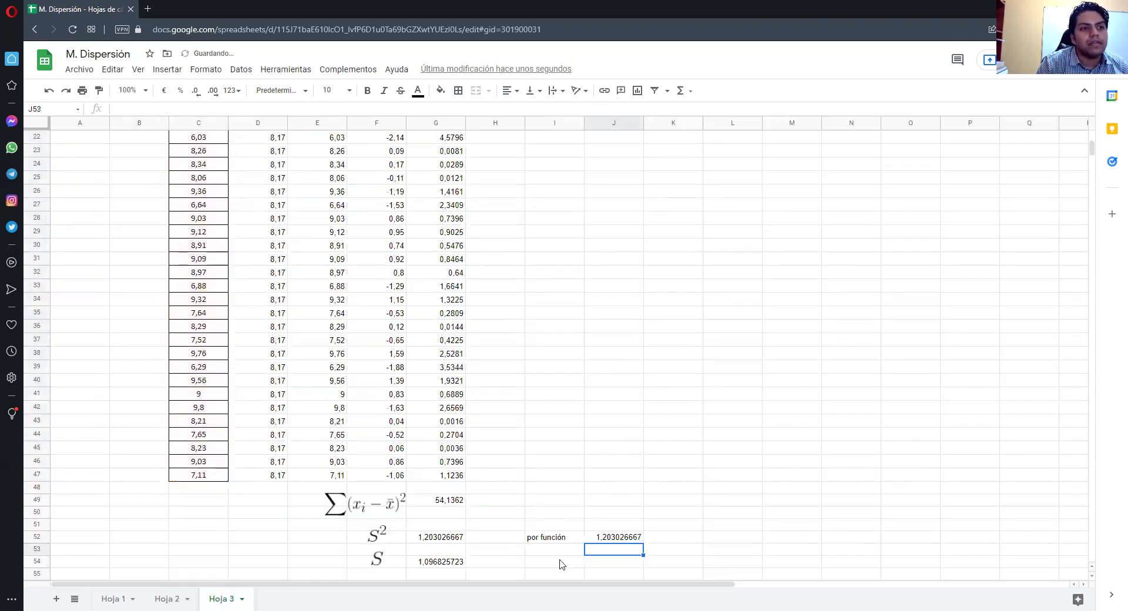
Enter the label "por función" in I54.
{"action": "left_click", "coordinate": [564, 563]}
{"action": "type", "text": "p"}
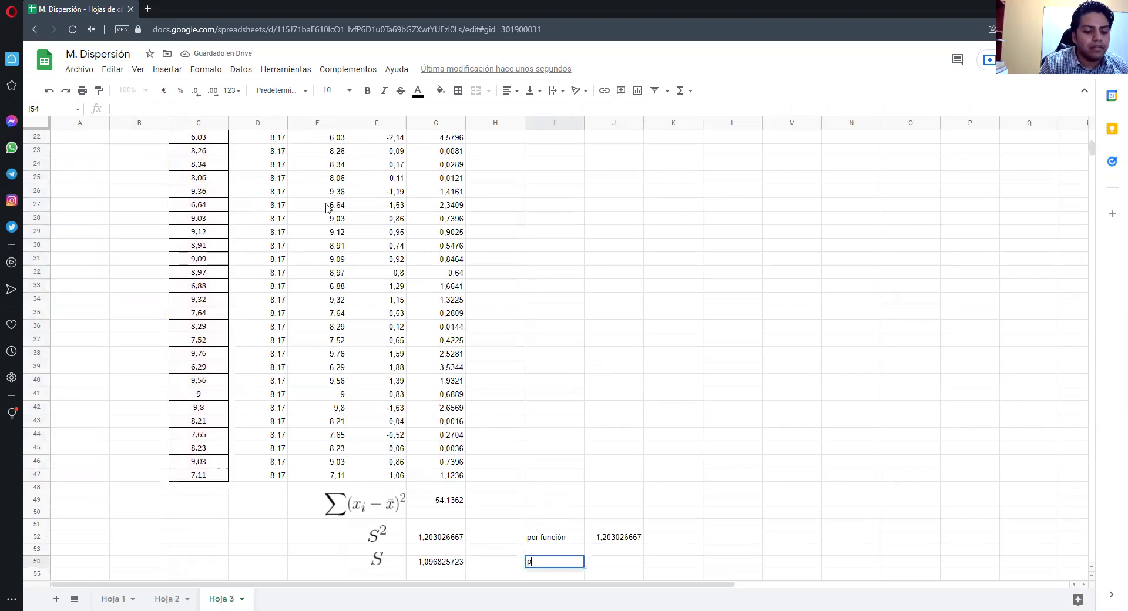
{"action": "type", "text": "or func"}
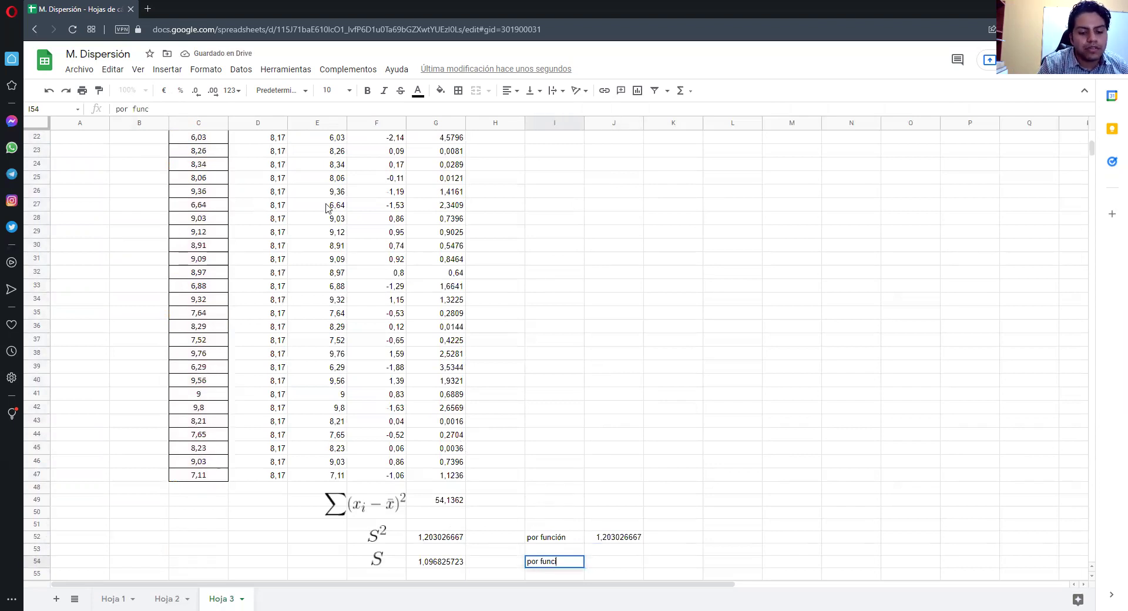
{"action": "type", "text": "ión"}
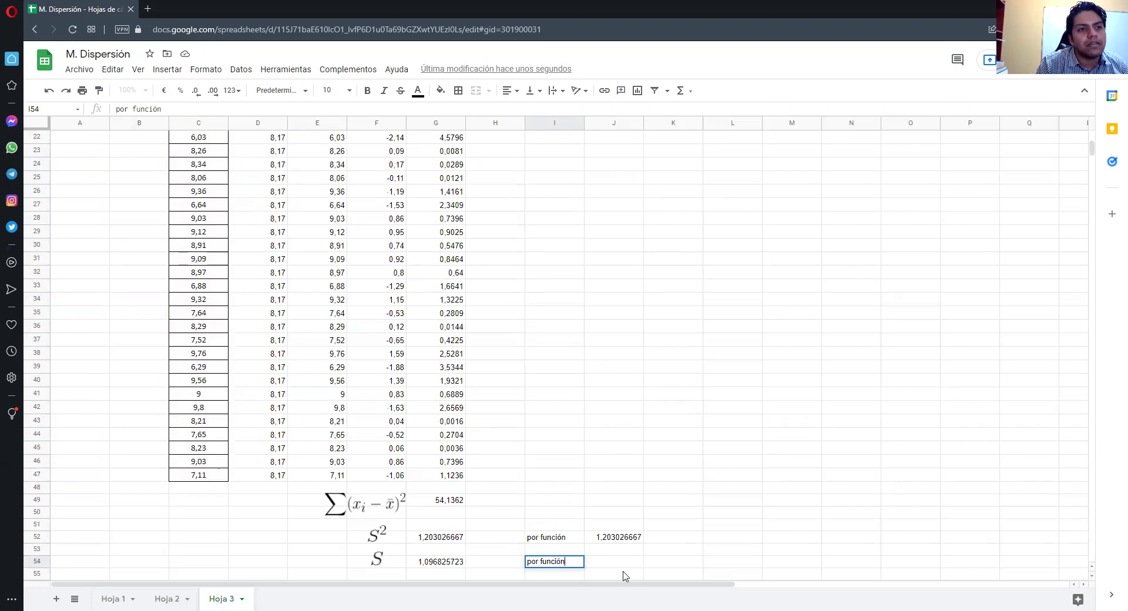
{"action": "key", "text": "Tab"}
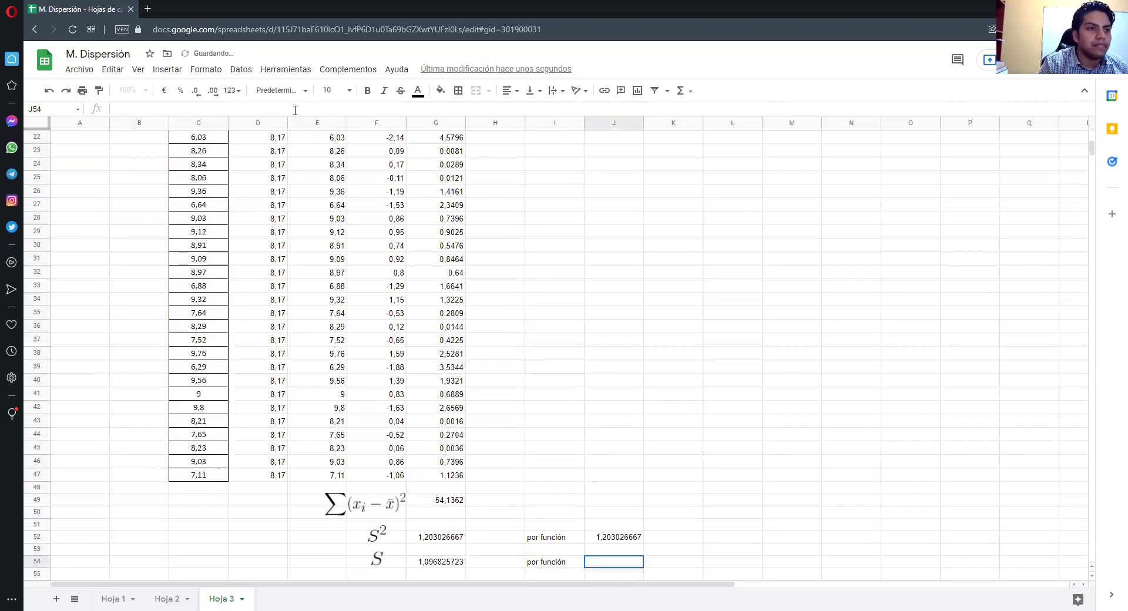
Calculate the Grupo 3 standard deviation by function in J54 with the formula =DESVESTP(C3:C47).
{"action": "type", "text": "="}
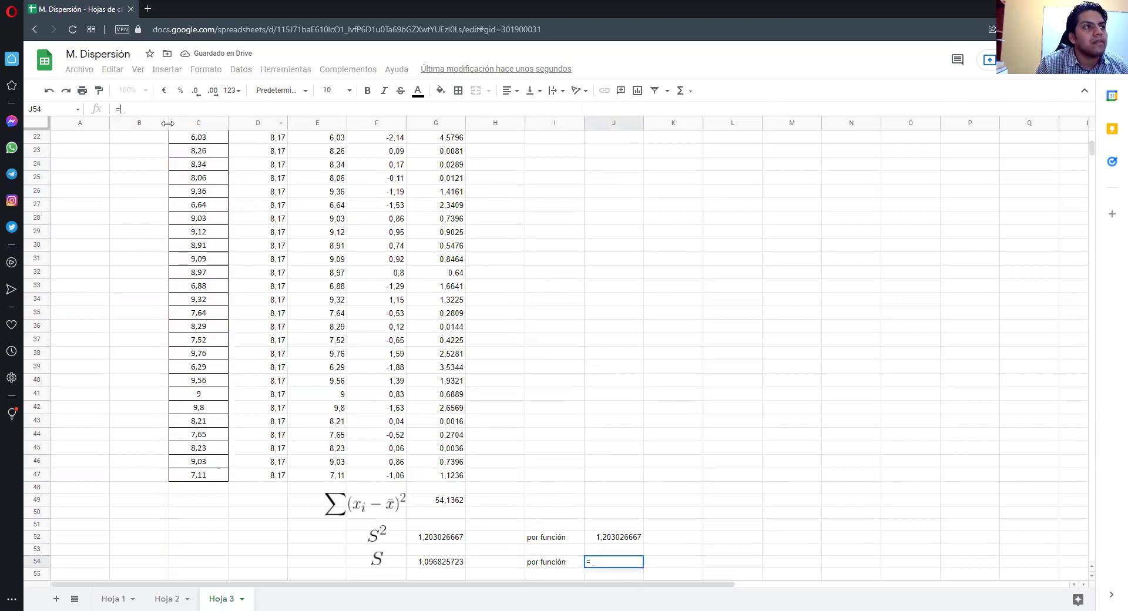
{"action": "type", "text": "DESVE"}
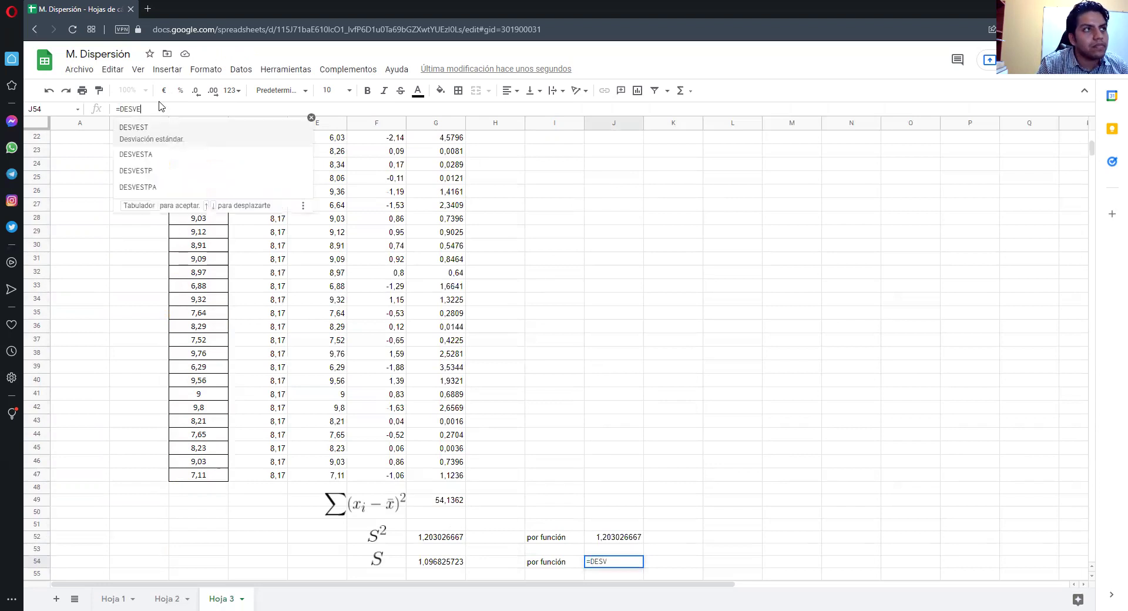
{"action": "left_click", "coordinate": [206, 171]}
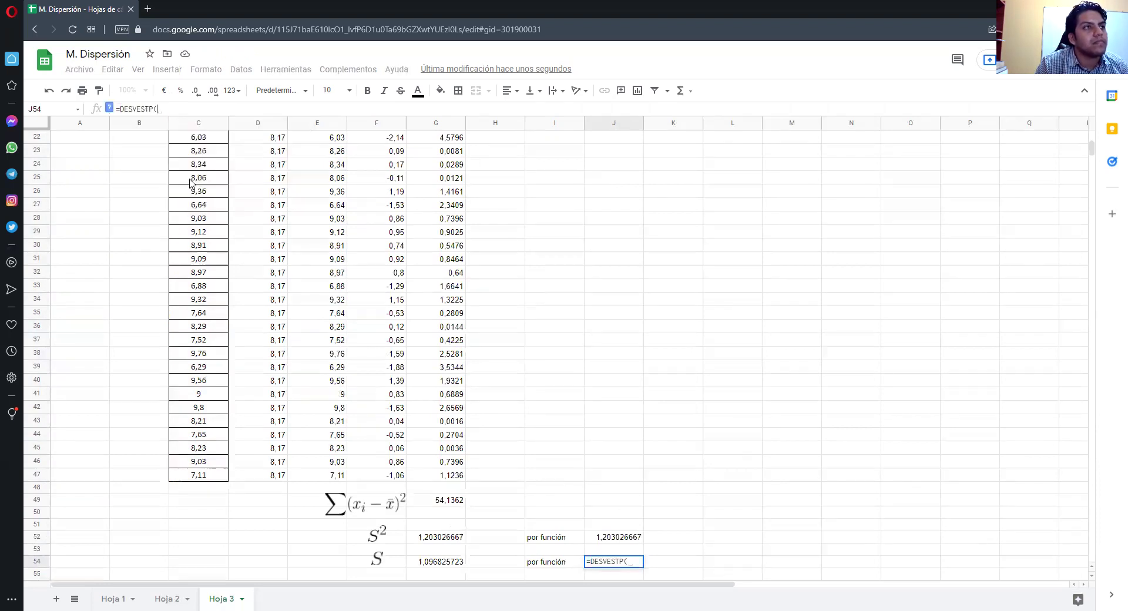
{"action": "scroll", "coordinate": [205, 218], "scroll_direction": "up", "scroll_amount": 5}
{"action": "left_click_drag", "start_coordinate": [199, 151], "coordinate": [197, 419]}
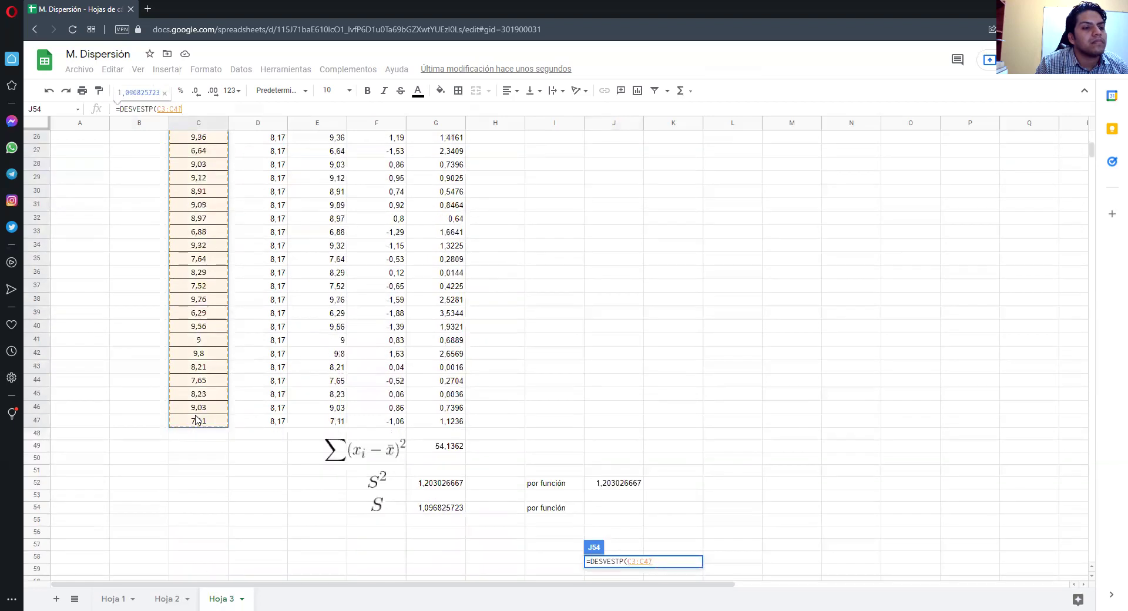
{"action": "key", "text": "Return"}
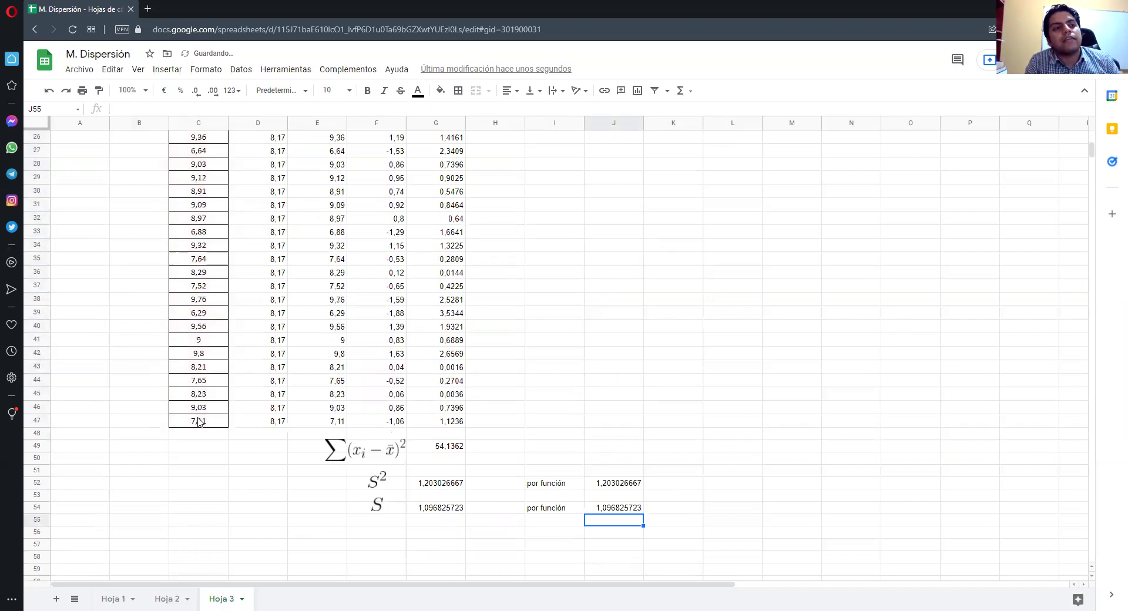
Compare the variance and standard deviation results of the three groups across Hoja 1, Hoja 2 and Hoja 3.
{"action": "left_click", "coordinate": [168, 598]}
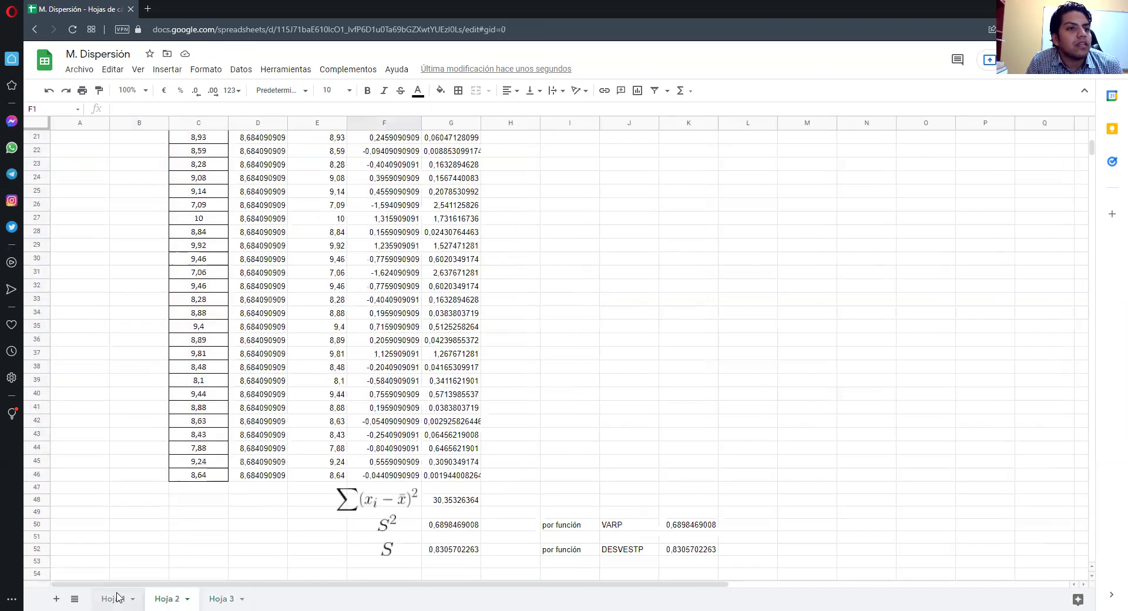
{"action": "left_click", "coordinate": [143, 596]}
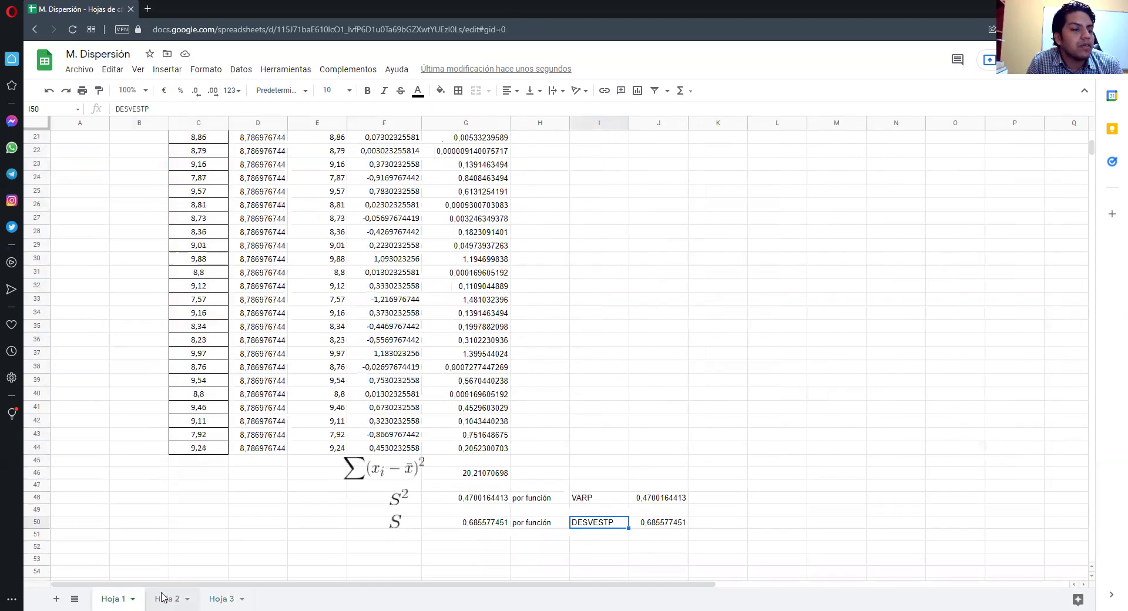
{"action": "left_click", "coordinate": [165, 597]}
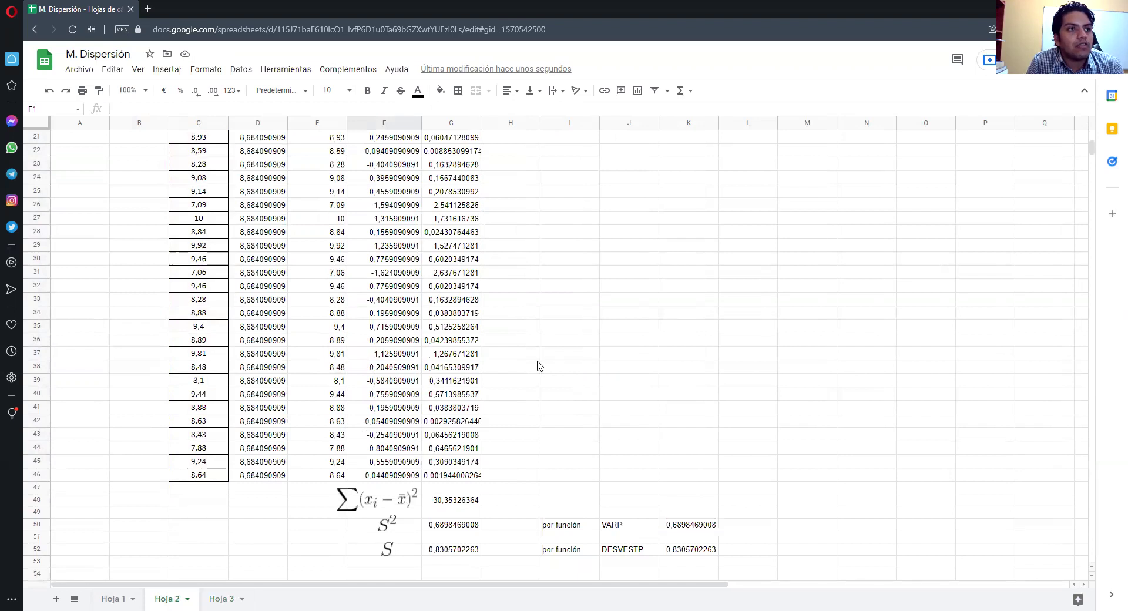
{"action": "scroll", "coordinate": [529, 373], "scroll_direction": "down", "scroll_amount": 2}
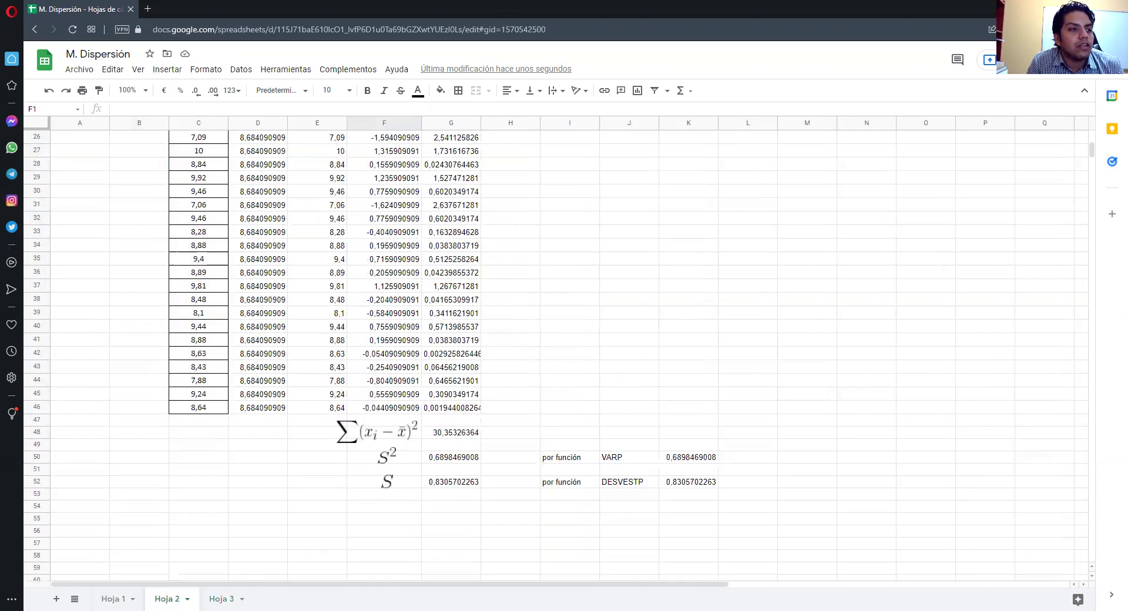
{"action": "left_click", "coordinate": [126, 596]}
{"action": "left_click", "coordinate": [164, 598]}
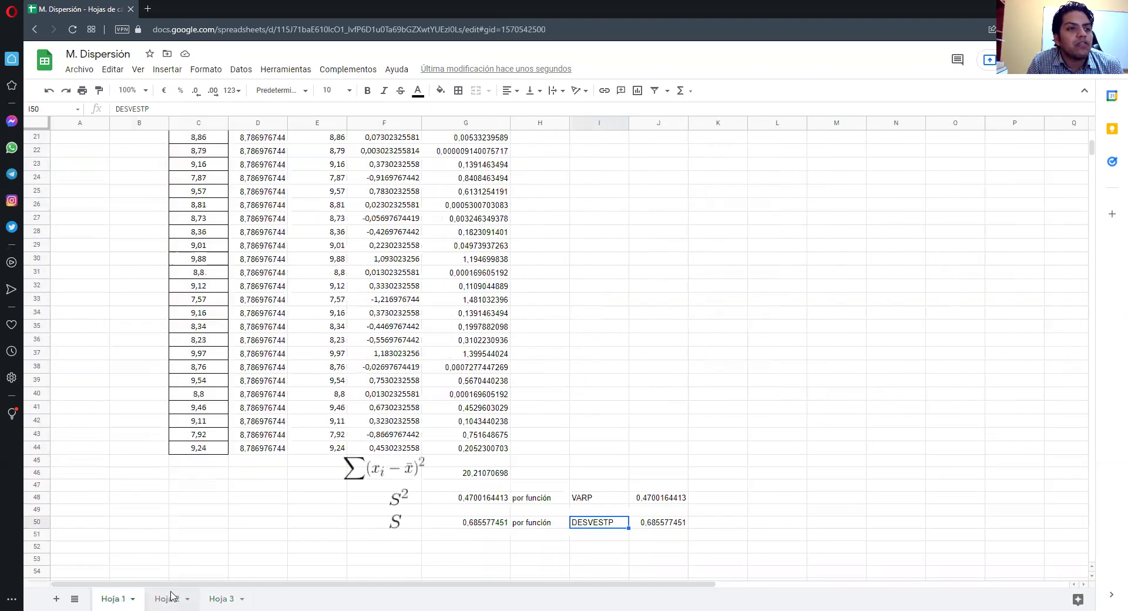
{"action": "left_click", "coordinate": [223, 597]}
{"action": "left_click", "coordinate": [113, 598]}
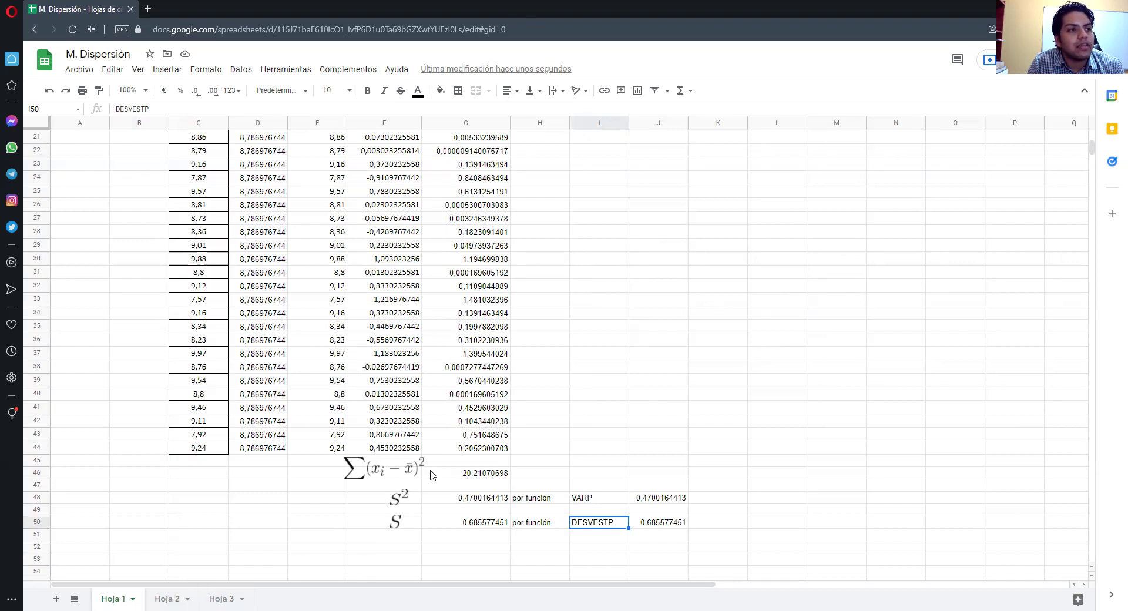
{"action": "left_click", "coordinate": [167, 597]}
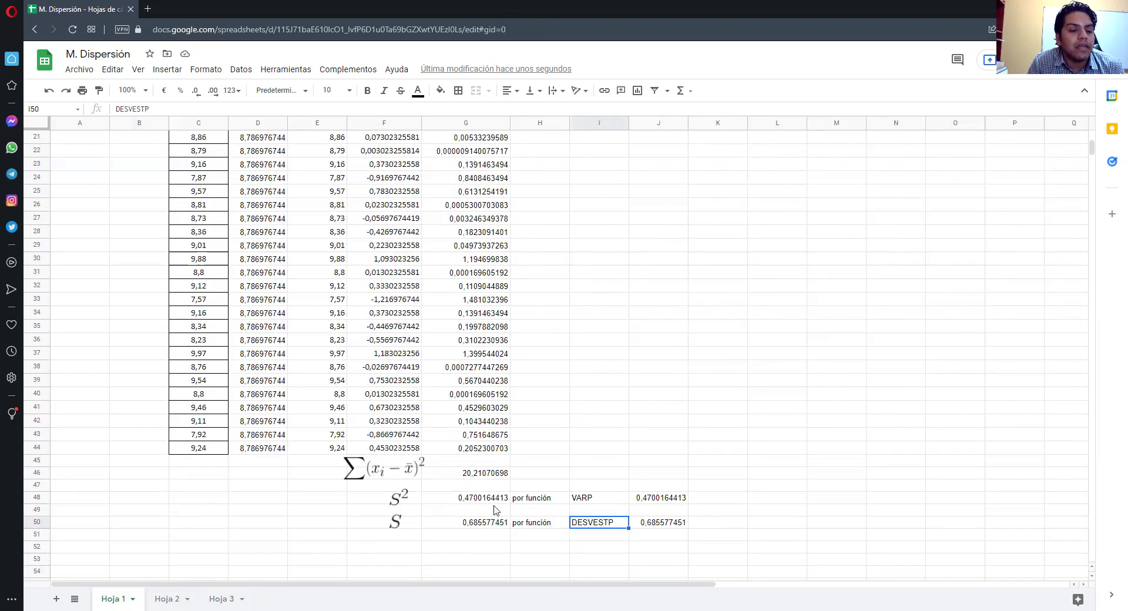
{"action": "left_click", "coordinate": [169, 598]}
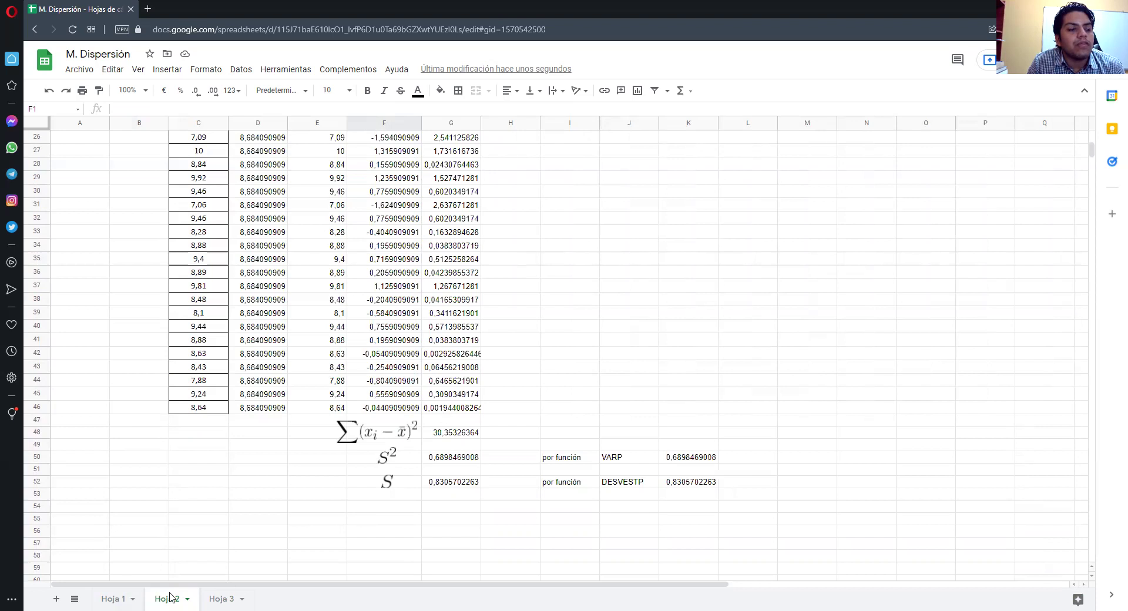
{"action": "left_click", "coordinate": [112, 598]}
{"action": "left_click", "coordinate": [221, 598]}
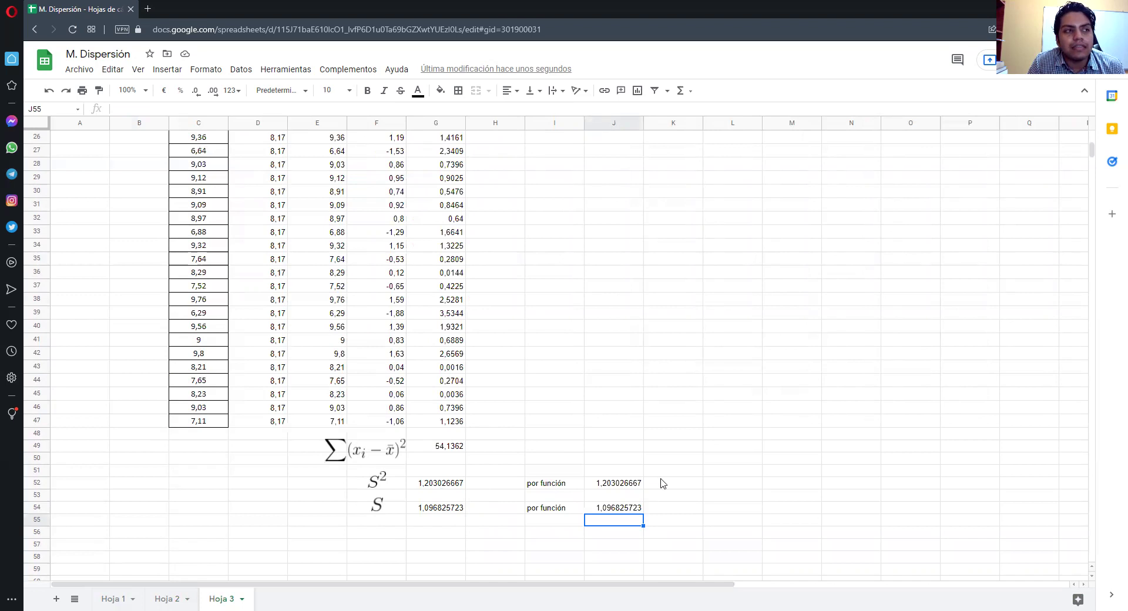
Examine how spread out the individual Grupo 3 values on Hoja 3 are compared with the Grupo 1 values on Hoja 1.
{"action": "scroll", "coordinate": [380, 403], "scroll_direction": "up", "scroll_amount": 1}
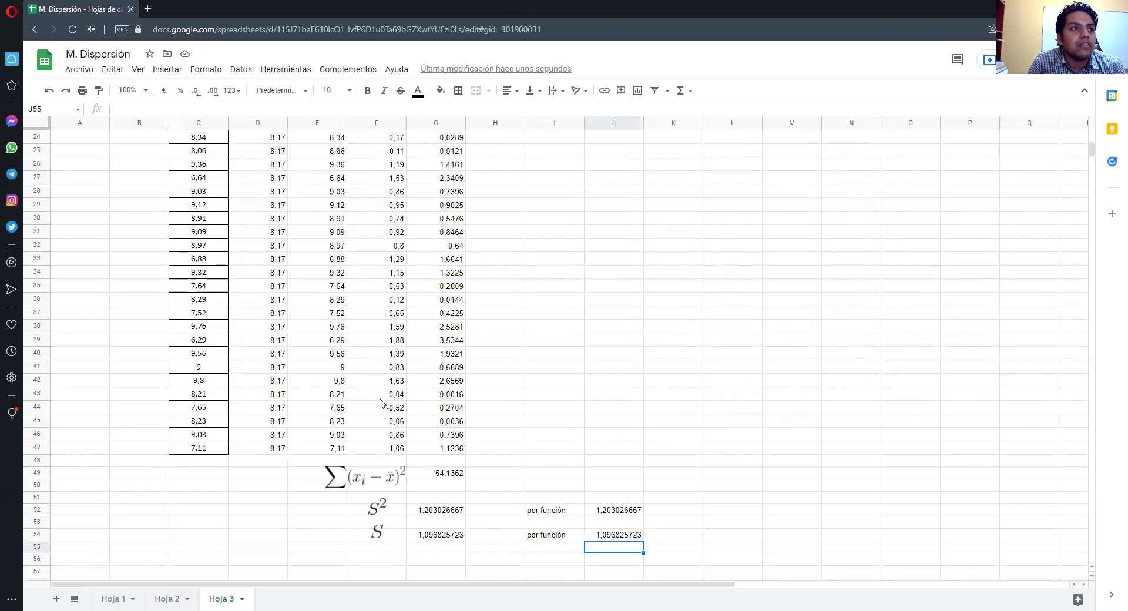
{"action": "scroll", "coordinate": [381, 403], "scroll_direction": "up", "scroll_amount": 2}
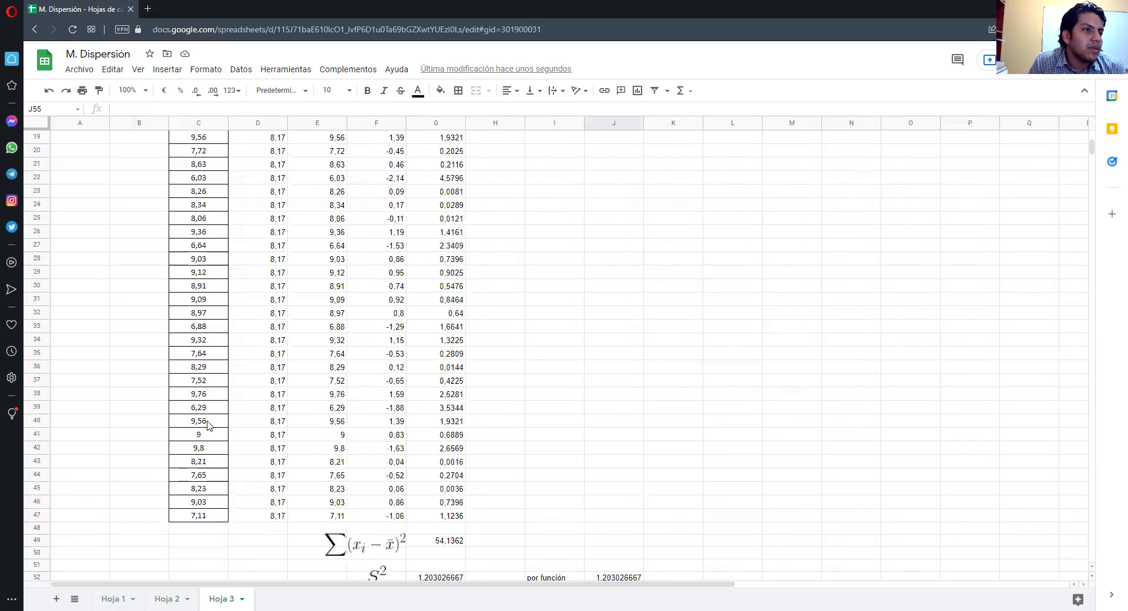
{"action": "scroll", "coordinate": [208, 415], "scroll_direction": "up", "scroll_amount": 3}
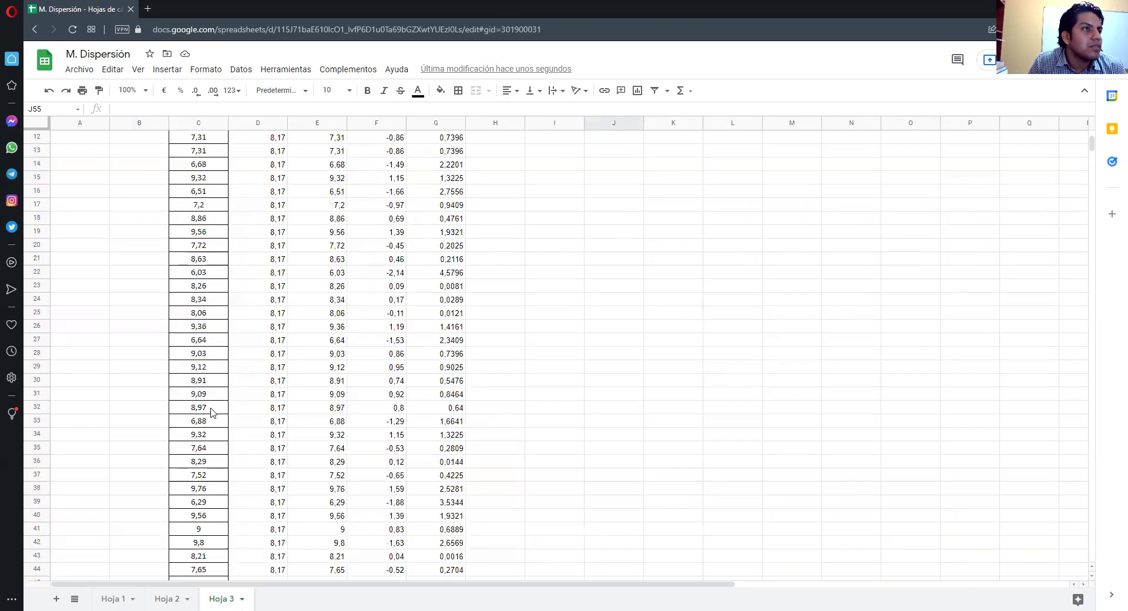
{"action": "scroll", "coordinate": [234, 262], "scroll_direction": "up", "scroll_amount": 2}
{"action": "scroll", "coordinate": [203, 264], "scroll_direction": "up", "scroll_amount": 2}
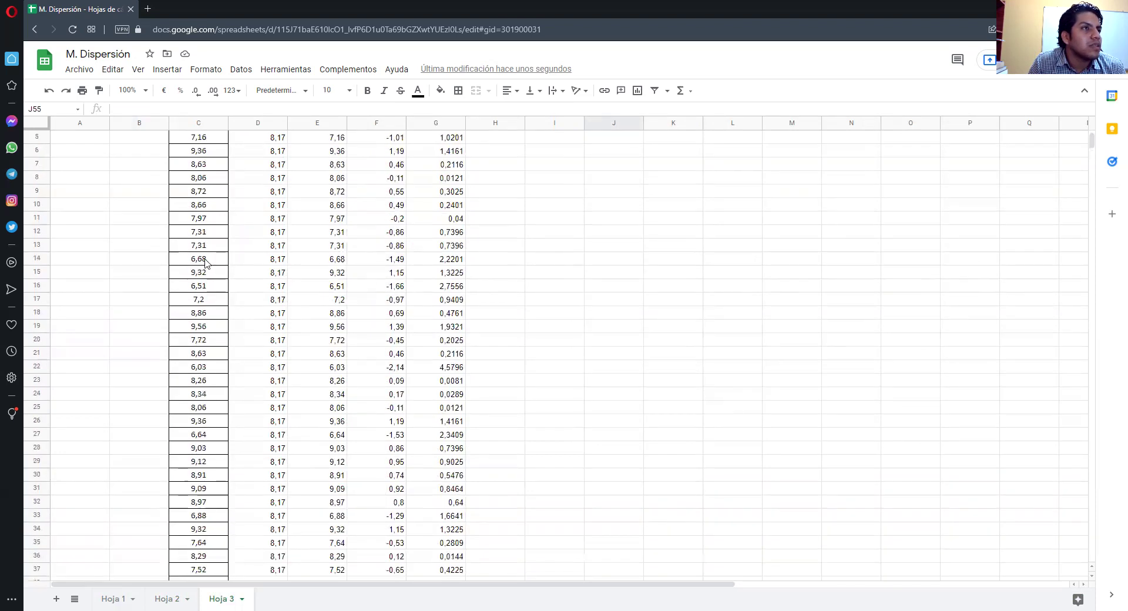
{"action": "scroll", "coordinate": [135, 387], "scroll_direction": "down", "scroll_amount": 3}
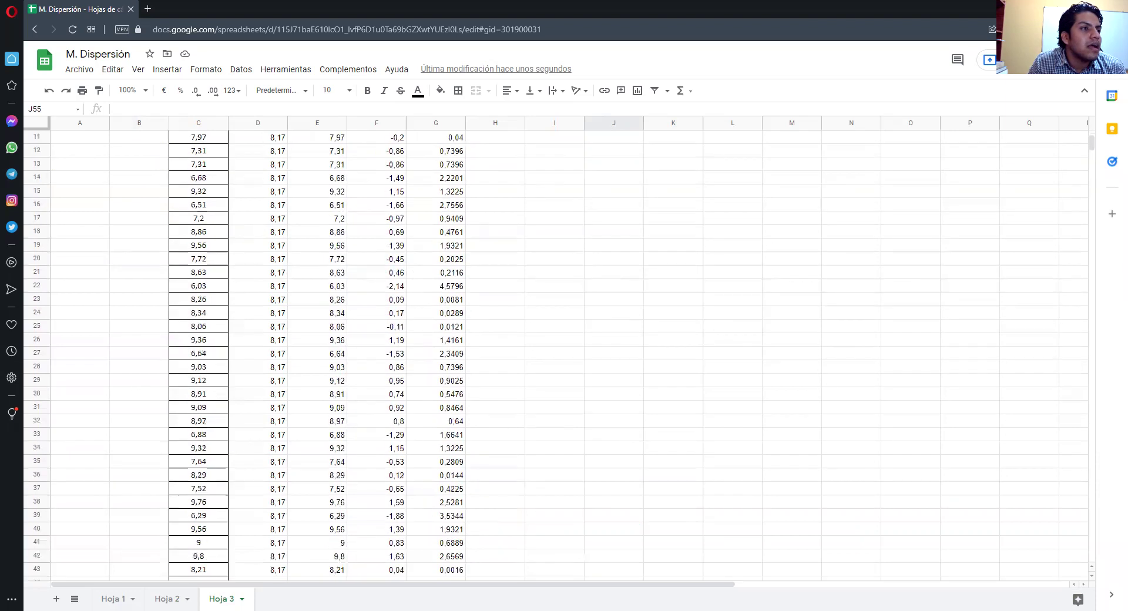
{"action": "left_click", "coordinate": [124, 598]}
{"action": "scroll", "coordinate": [218, 229], "scroll_direction": "up", "scroll_amount": 6}
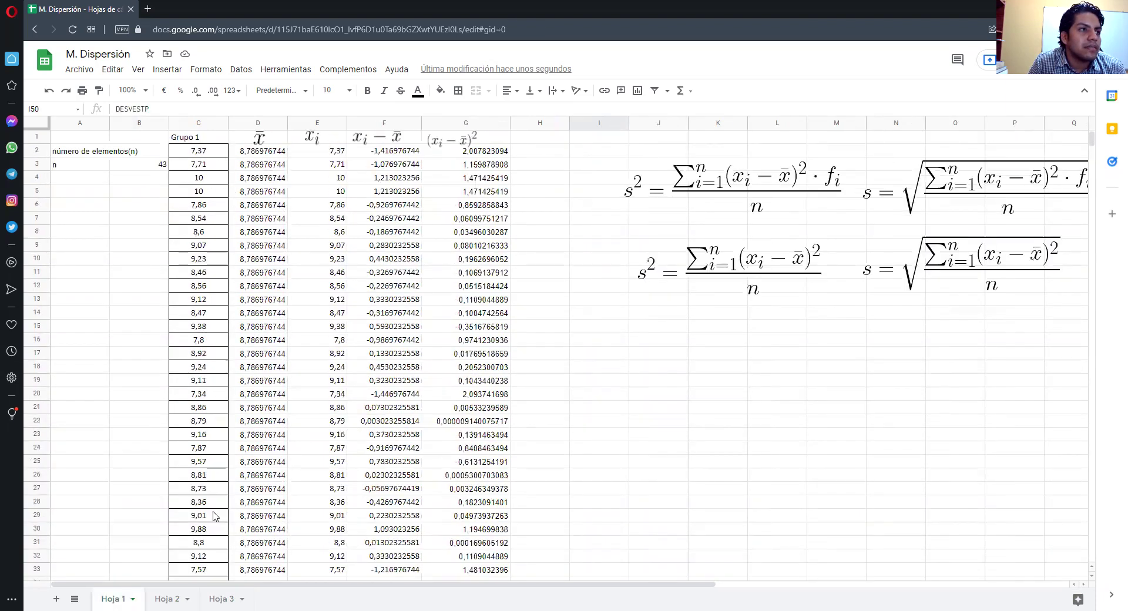
{"action": "scroll", "coordinate": [214, 515], "scroll_direction": "down", "scroll_amount": 6}
{"action": "left_click", "coordinate": [221, 598]}
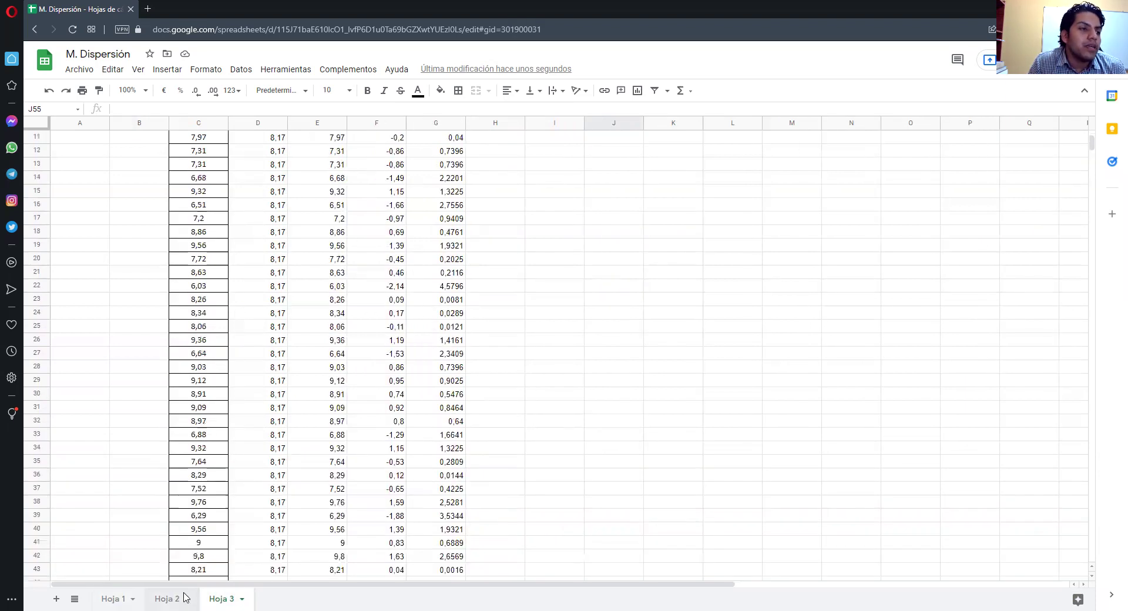
Review the S² and S results below the data on Hoja 3, Hoja 2 and Hoja 1 once more.
{"action": "scroll", "coordinate": [284, 461], "scroll_direction": "down", "scroll_amount": 3}
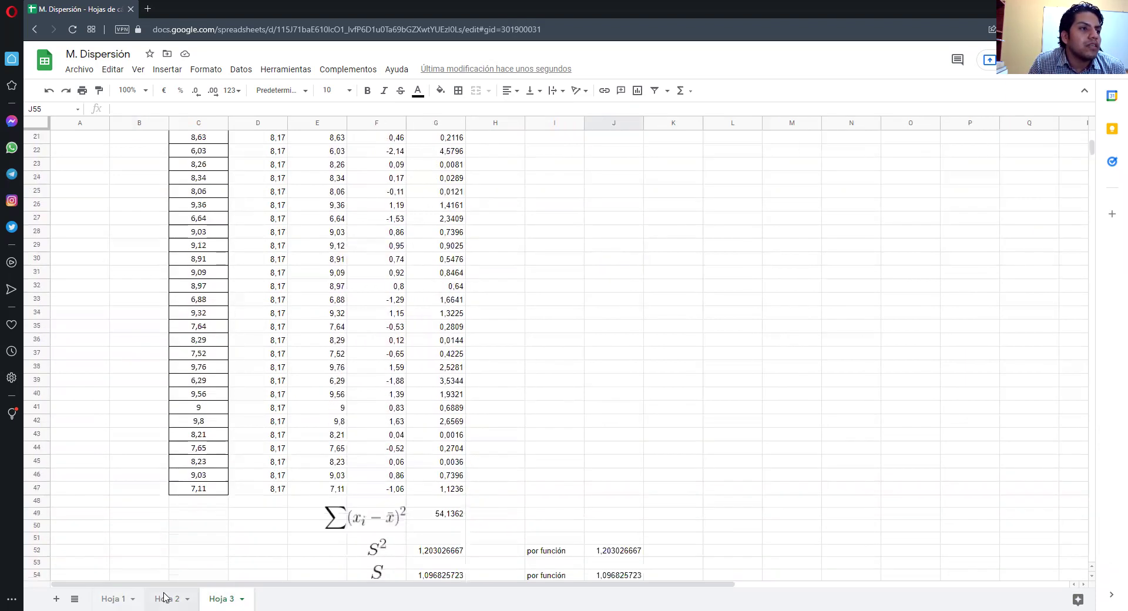
{"action": "scroll", "coordinate": [488, 529], "scroll_direction": "down", "scroll_amount": 2}
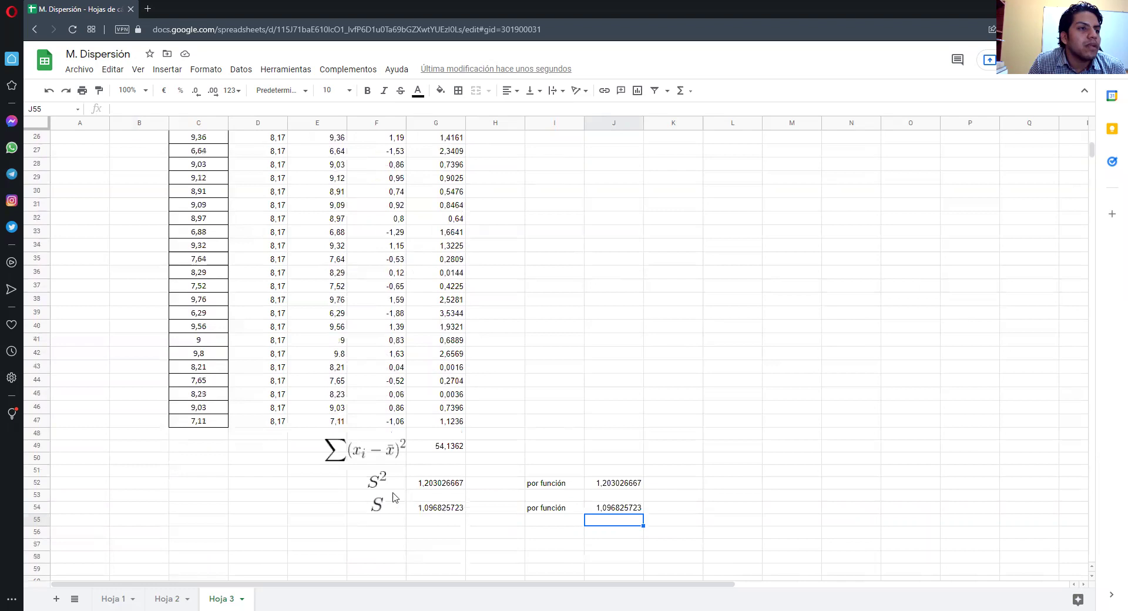
{"action": "left_click", "coordinate": [169, 598]}
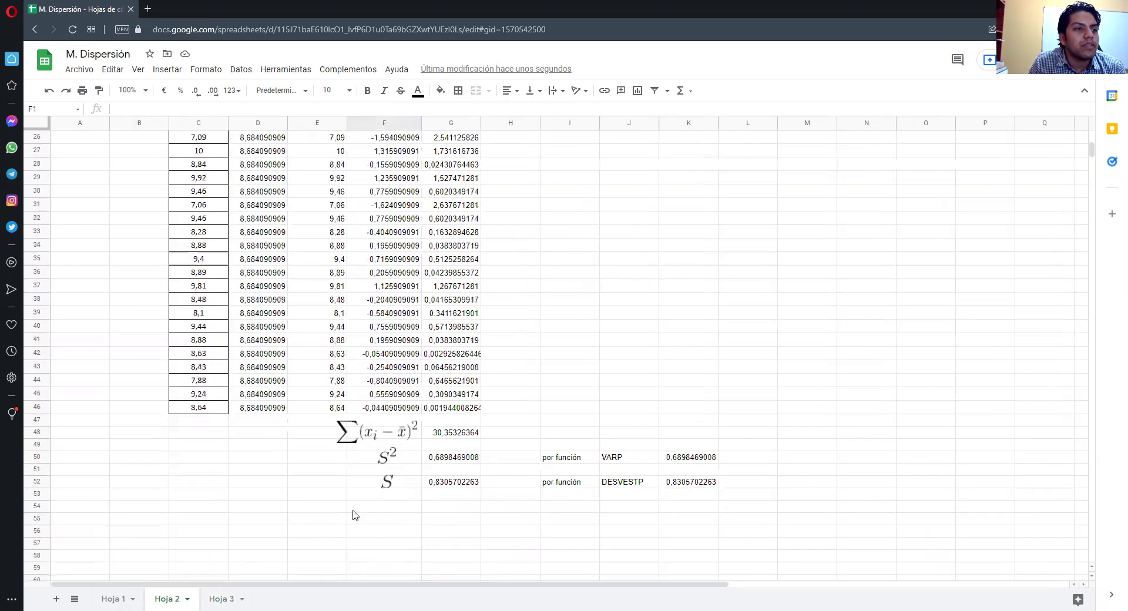
{"action": "left_click", "coordinate": [223, 598]}
{"action": "left_click", "coordinate": [118, 598]}
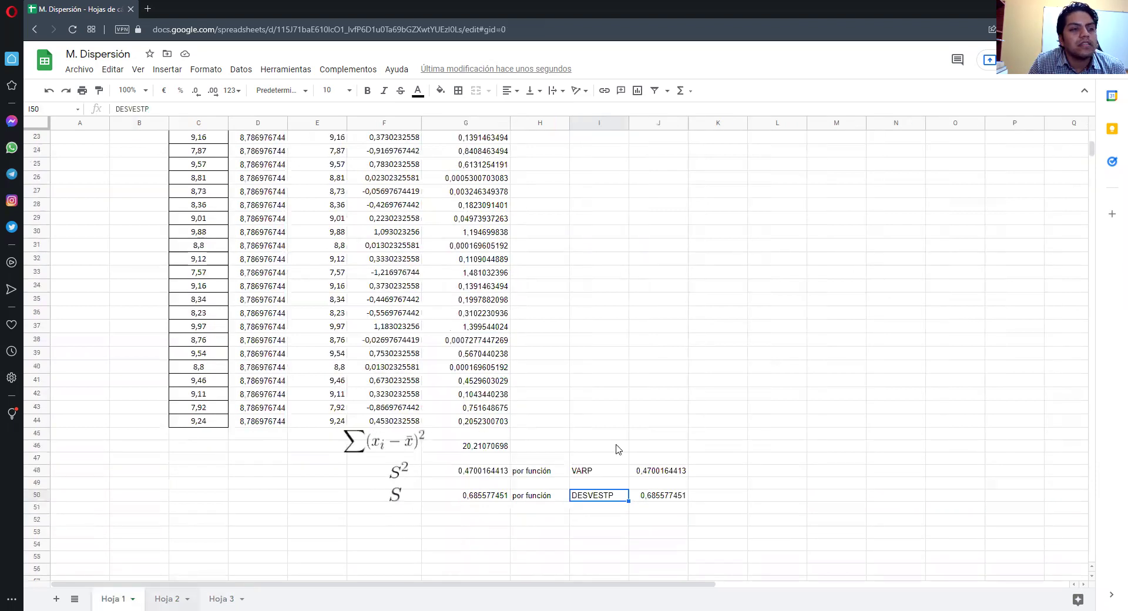
Review the variance and standard deviation formulas on Hoja 1 alongside the Grupo 1 deviation columns and the S² and S results.
{"action": "scroll", "coordinate": [522, 268], "scroll_direction": "up", "scroll_amount": 5}
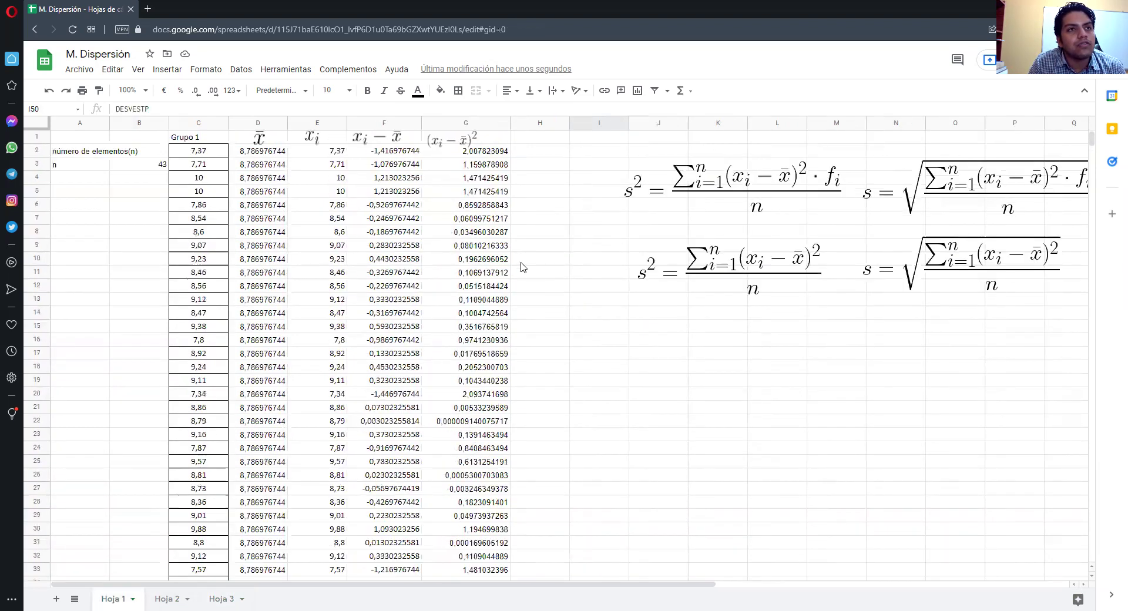
{"action": "scroll", "coordinate": [469, 301], "scroll_direction": "down", "scroll_amount": 5}
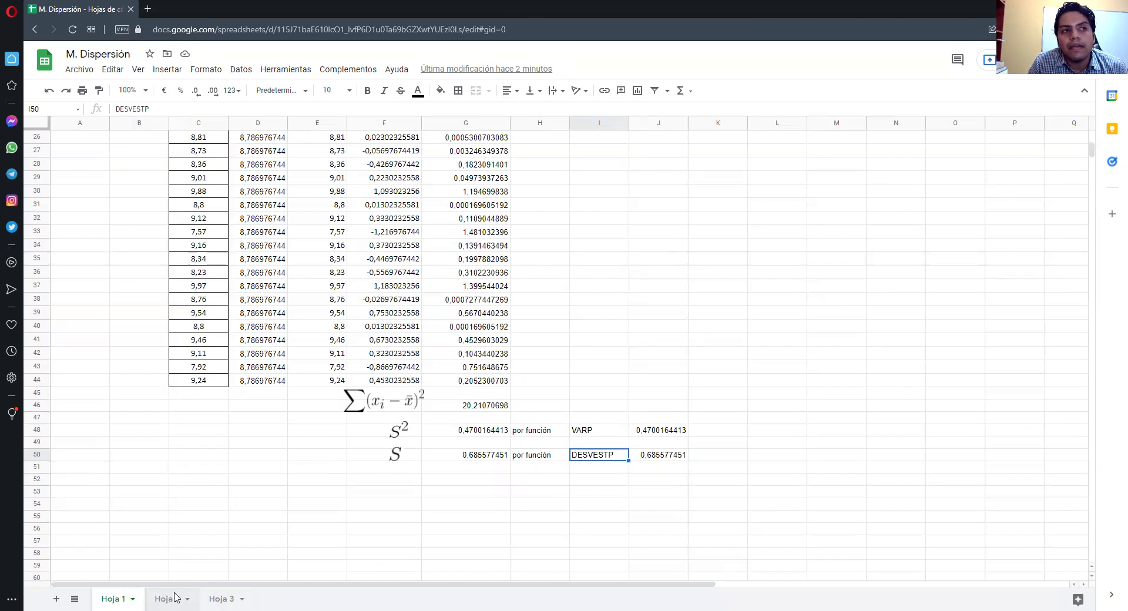
{"action": "scroll", "coordinate": [586, 386], "scroll_direction": "up", "scroll_amount": 4}
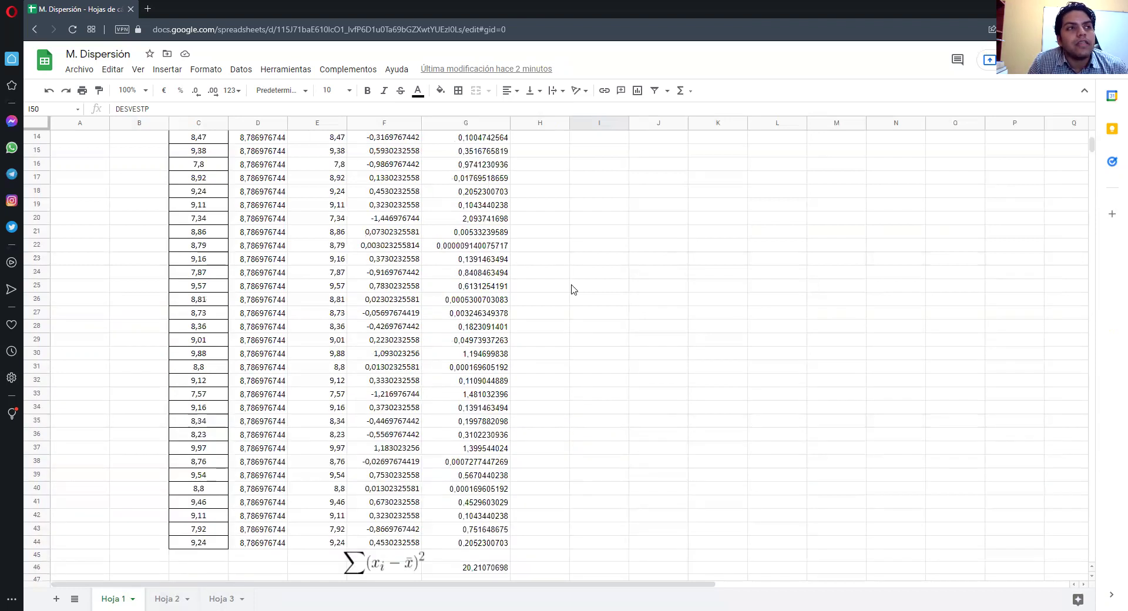
{"action": "scroll", "coordinate": [574, 287], "scroll_direction": "up", "scroll_amount": 4}
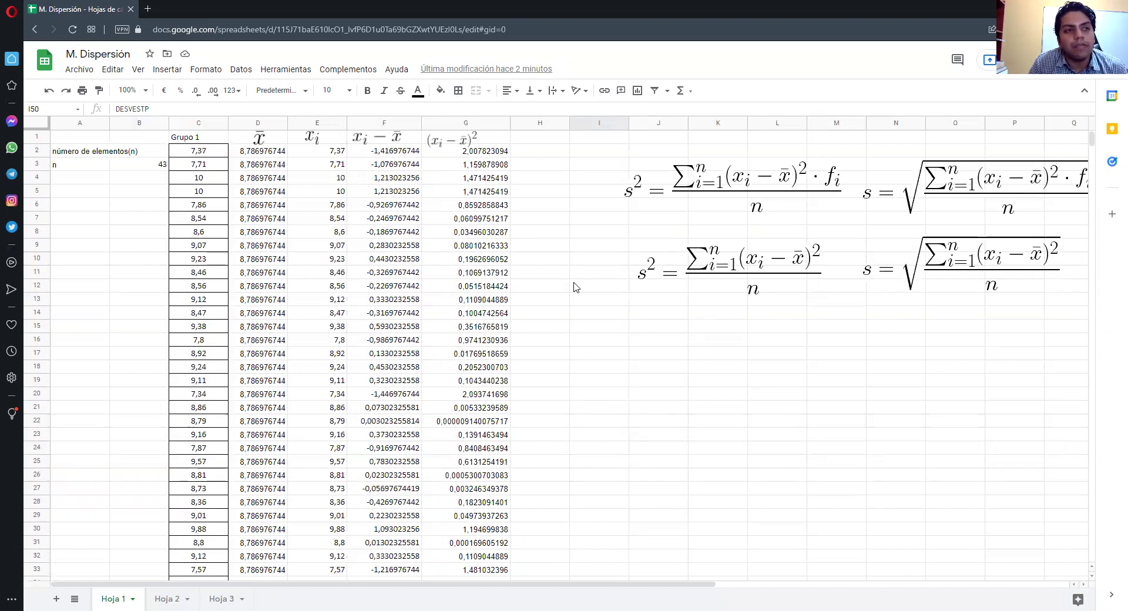
{"action": "scroll", "coordinate": [528, 259], "scroll_direction": "down", "scroll_amount": 7}
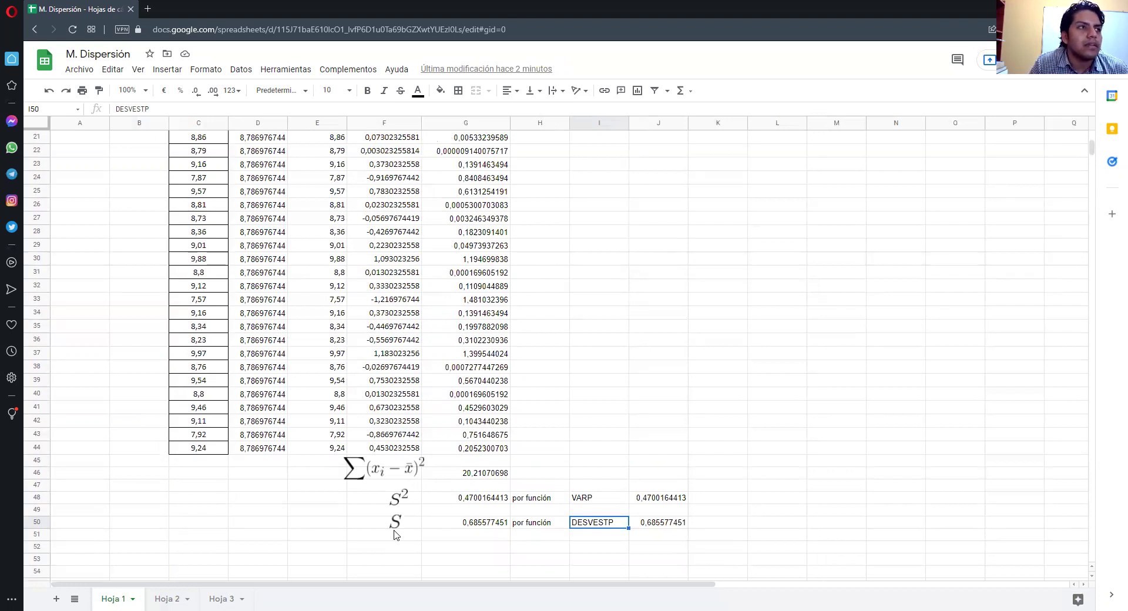
{"action": "scroll", "coordinate": [504, 289], "scroll_direction": "up", "scroll_amount": 7}
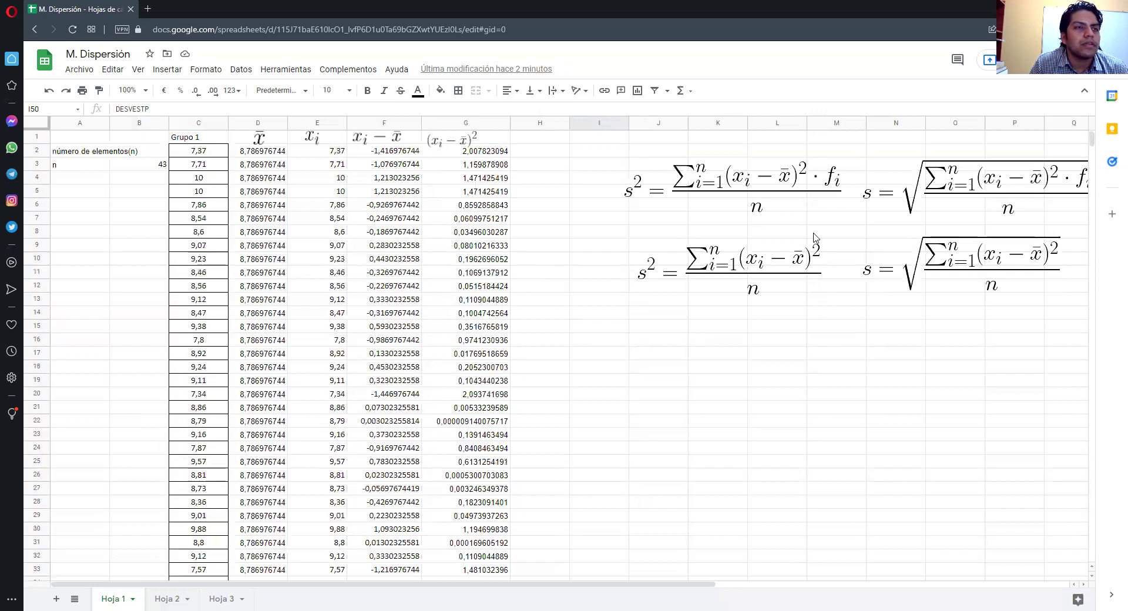
{"action": "left_click", "coordinate": [639, 191]}
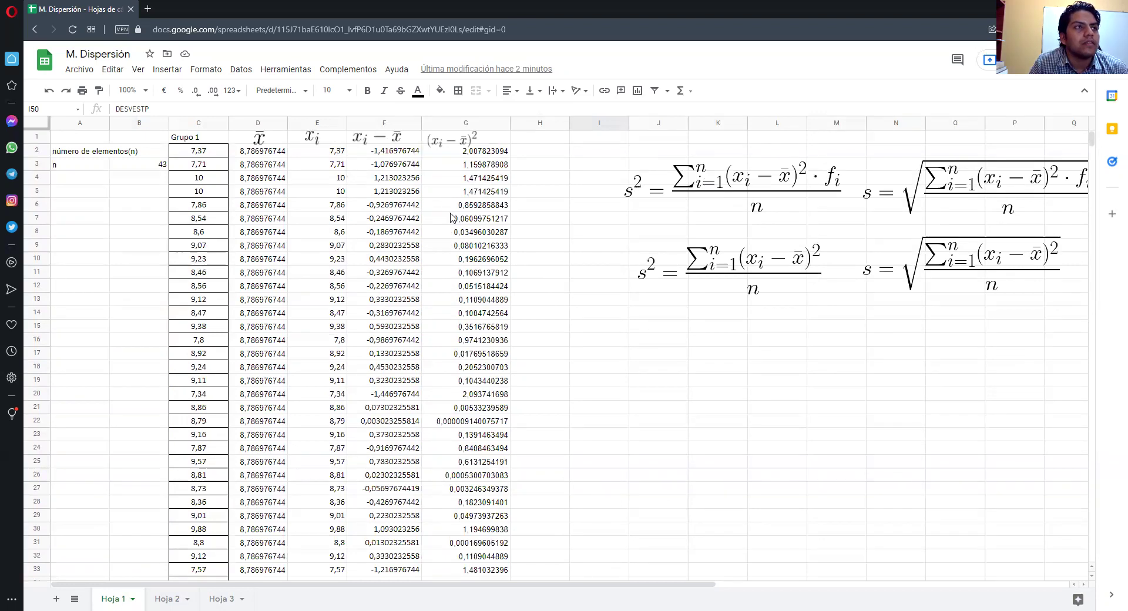